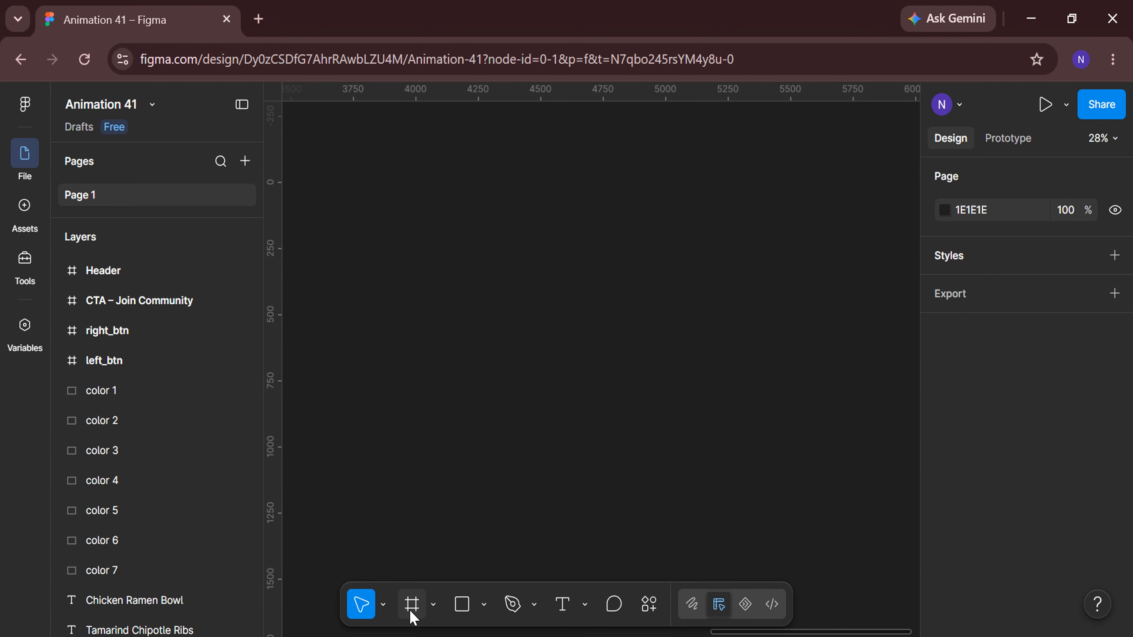
Create a MacBook Pro 16" frame on the canvas.
click(412, 605)
click(999, 363)
scroll(948, 422, down, 3)
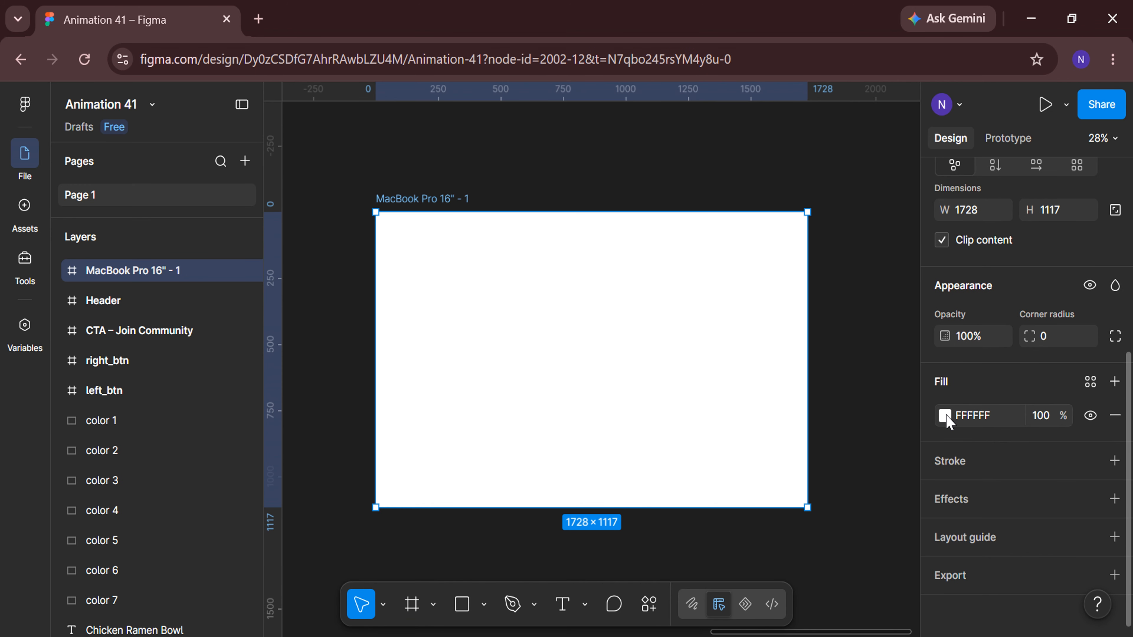
Fill the frame with the sage green sampled from the colour palette swatches.
click(945, 417)
click(732, 494)
scroll(580, 473, down, 3)
scroll(324, 527, left, 10)
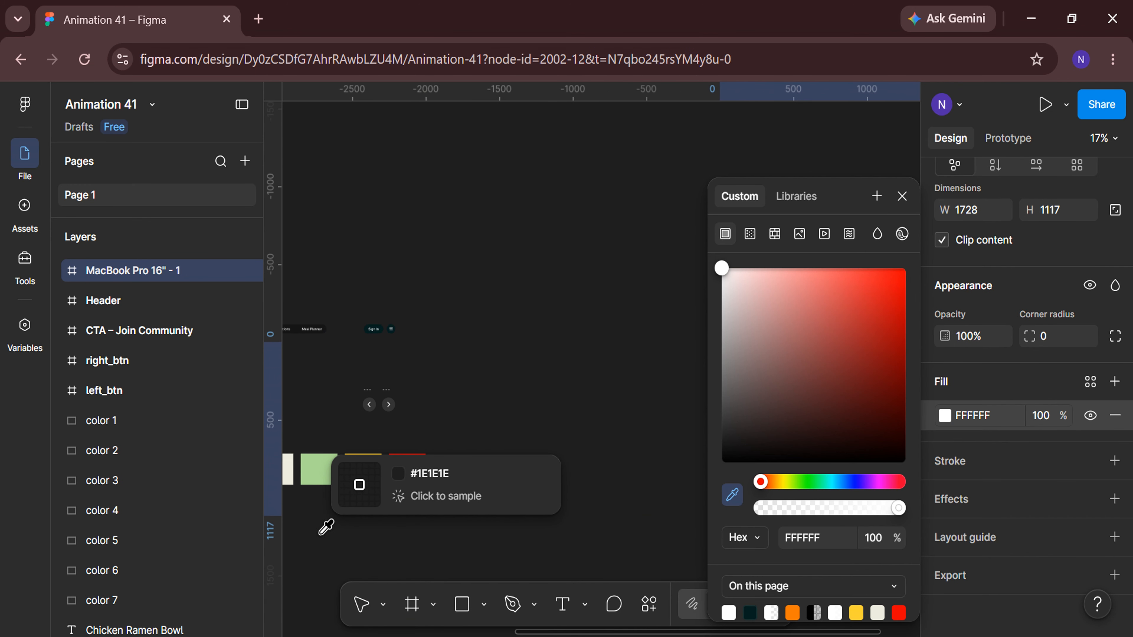
click(326, 470)
click(519, 536)
scroll(521, 536, right, 8)
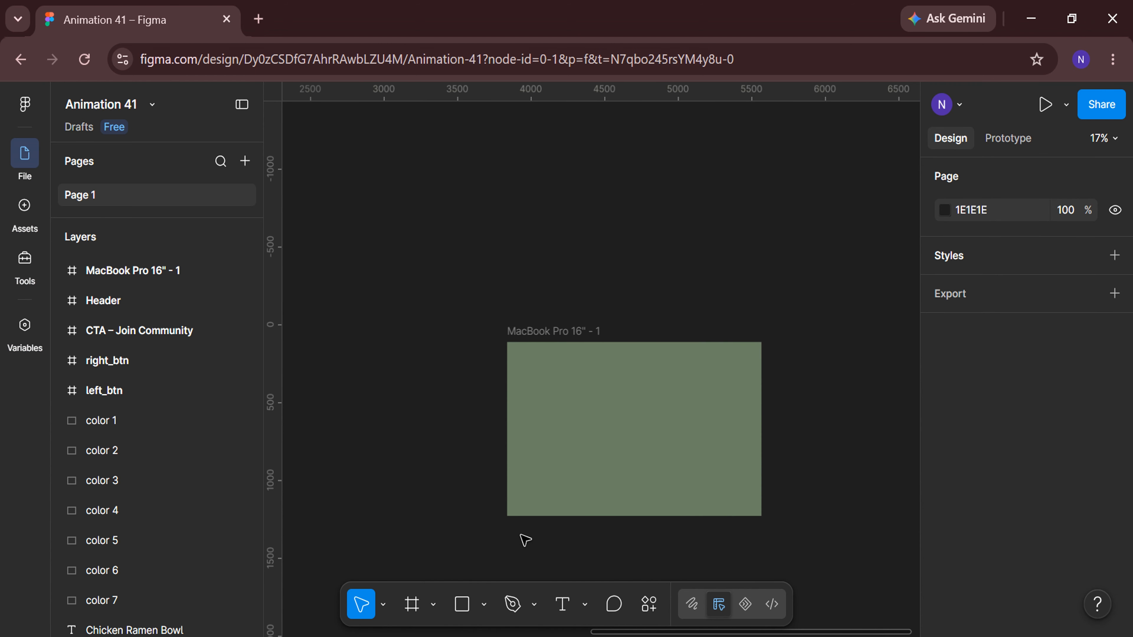
Draw a rectangle below the frame and set its size to 825 × 1500.
scroll(521, 535, down, 5)
click(464, 596)
drag(428, 272, 536, 501)
click(976, 456)
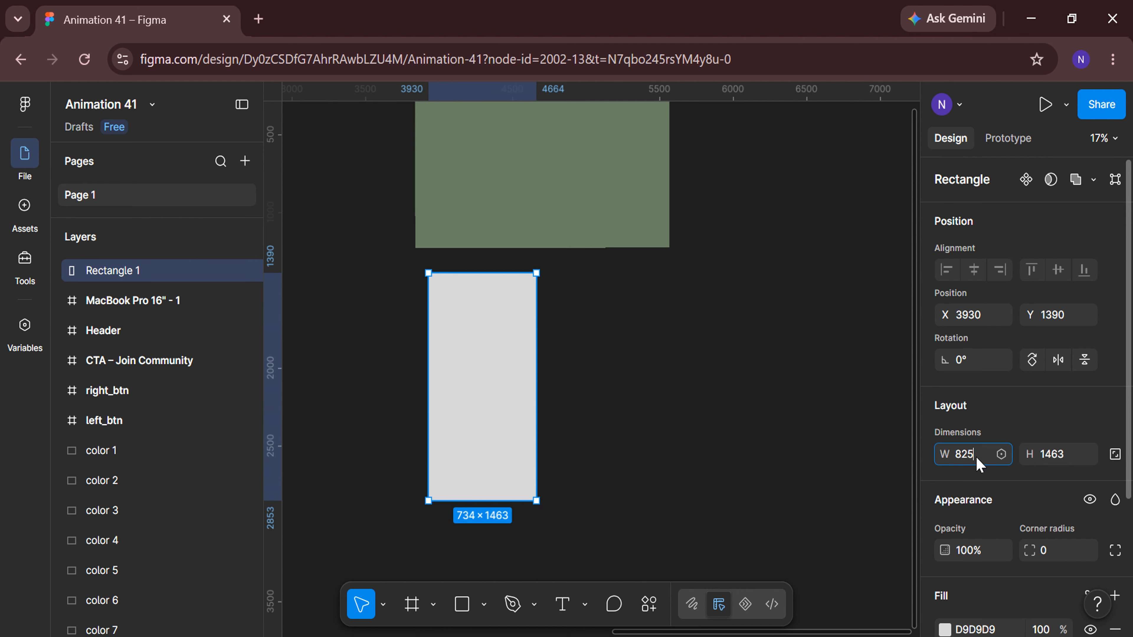
text(825)
key(Return)
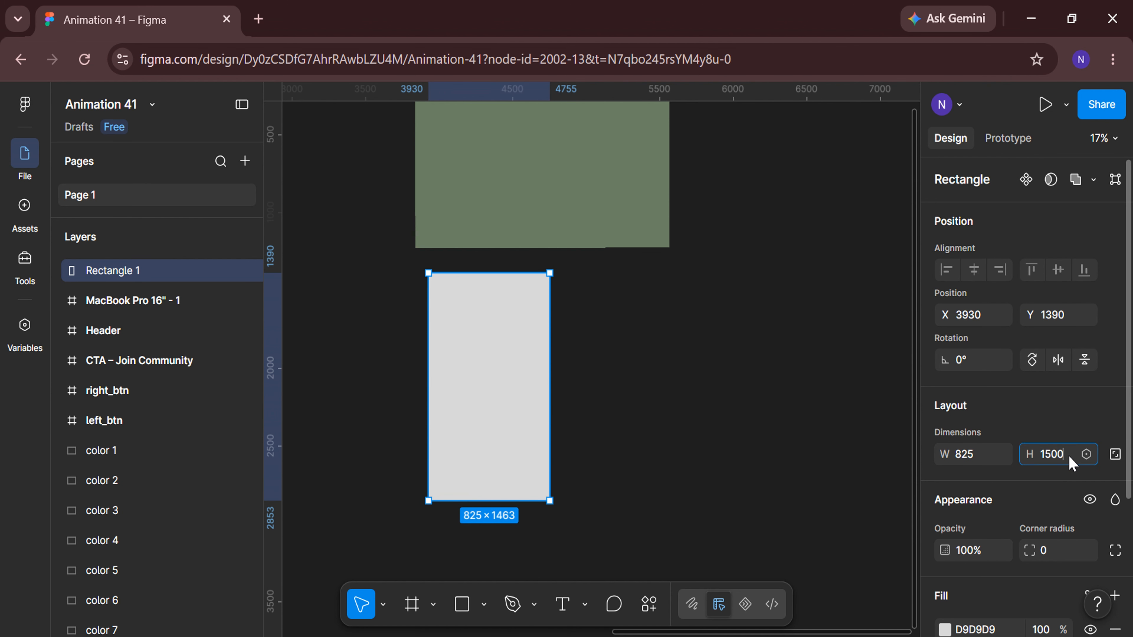
key(Return)
Set the rectangle's top-right and bottom-right corner radii to 1000 to make a half-circle.
scroll(1112, 447, down, 3)
click(1116, 444)
click(1060, 477)
text(1)
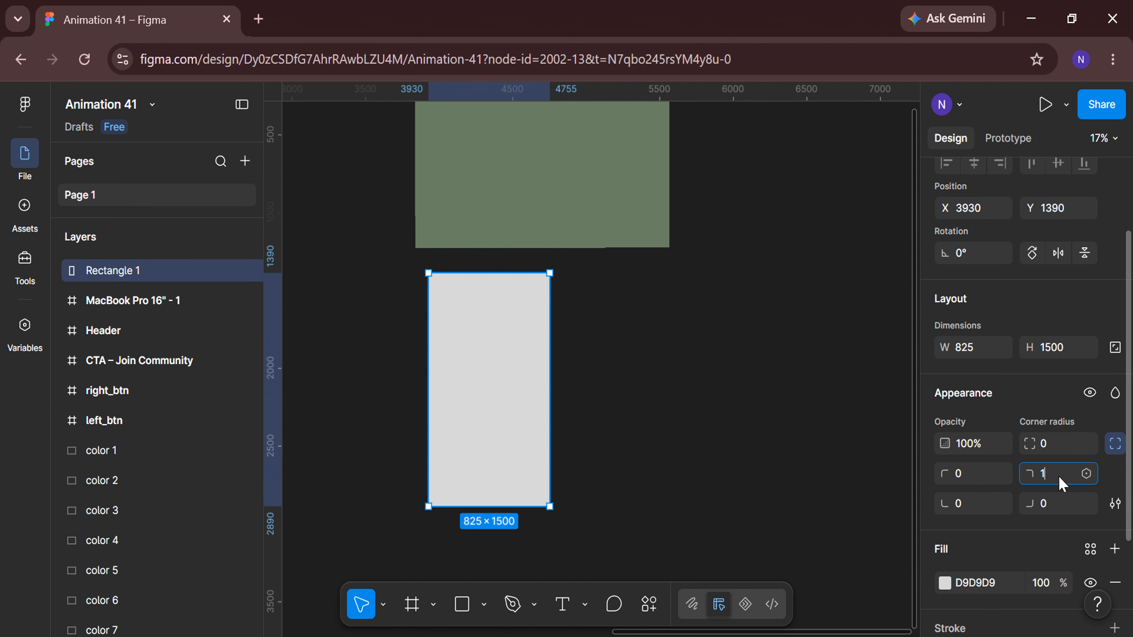
text(000)
key(Return)
click(1060, 507)
text(1000)
key(Return)
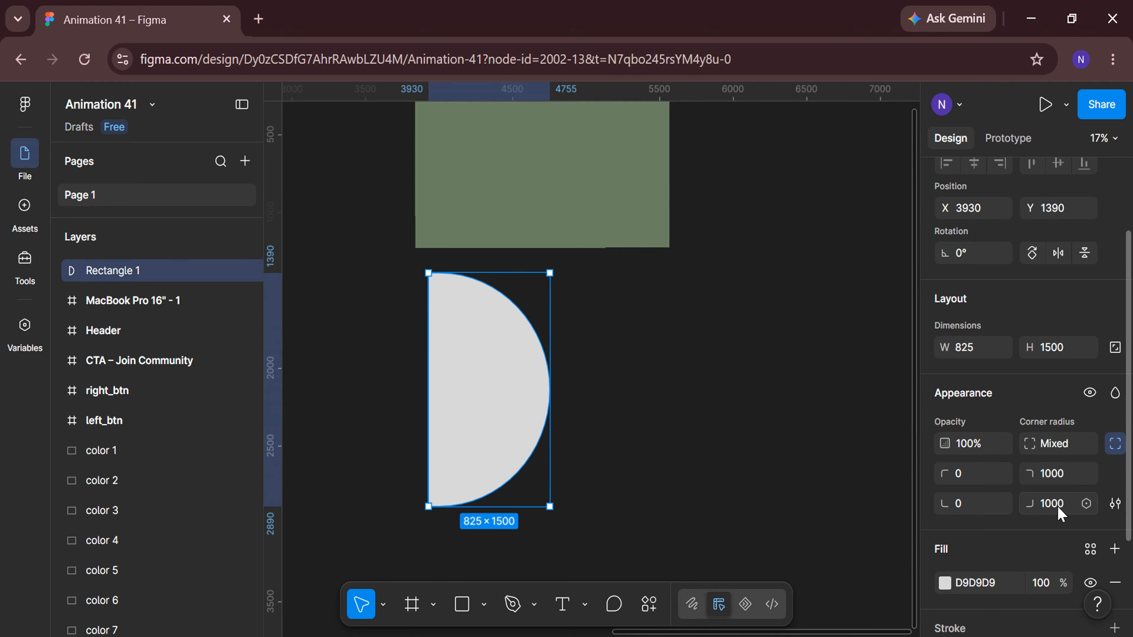
click(1115, 443)
Fill the half-circle with the dark #051F20 sampled from the palette swatches.
scroll(958, 466, down, 2)
click(944, 449)
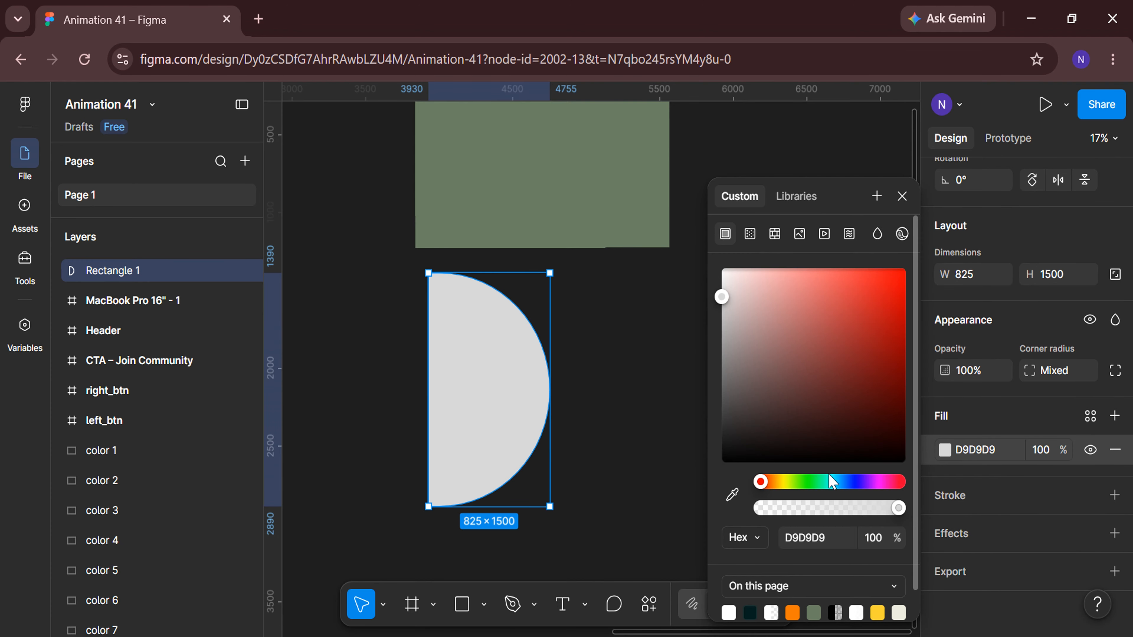
scroll(659, 478, down, 3)
scroll(368, 398, left, 3)
scroll(366, 352, up, 4)
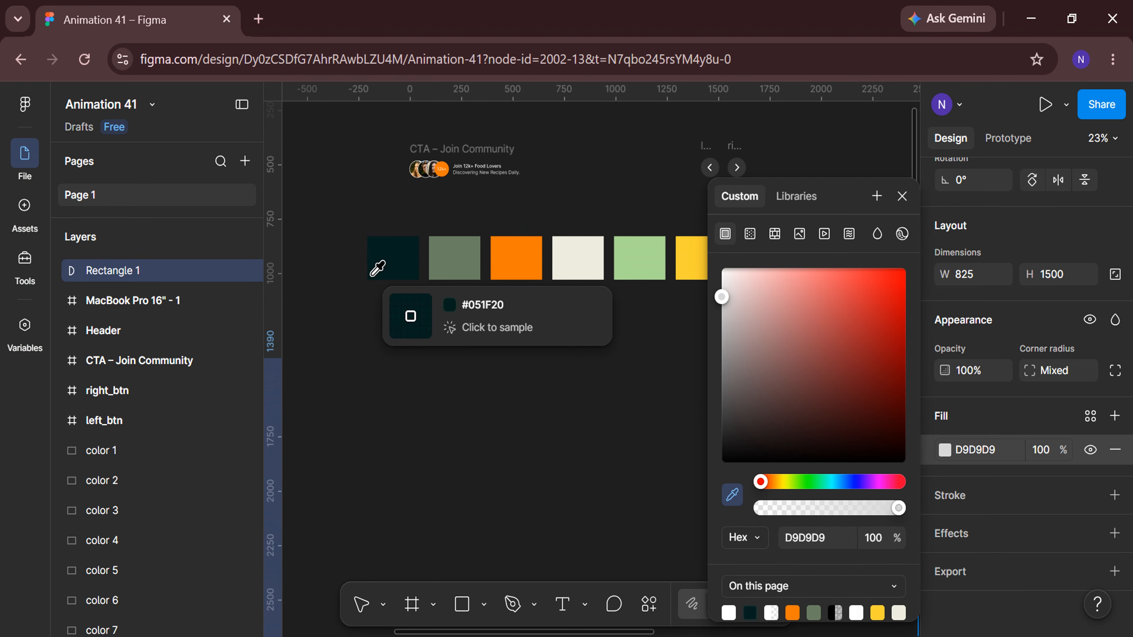
click(400, 255)
key(Escape)
key(shift+2)
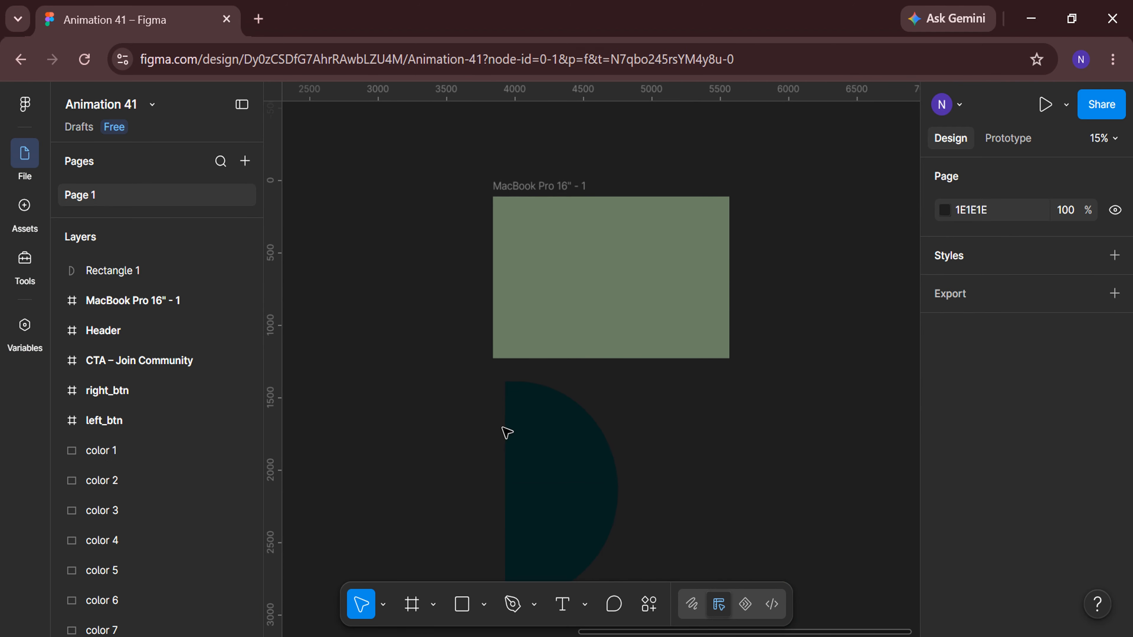
Move the half-circle into the frame, against its left edge.
drag(561, 476, 544, 245)
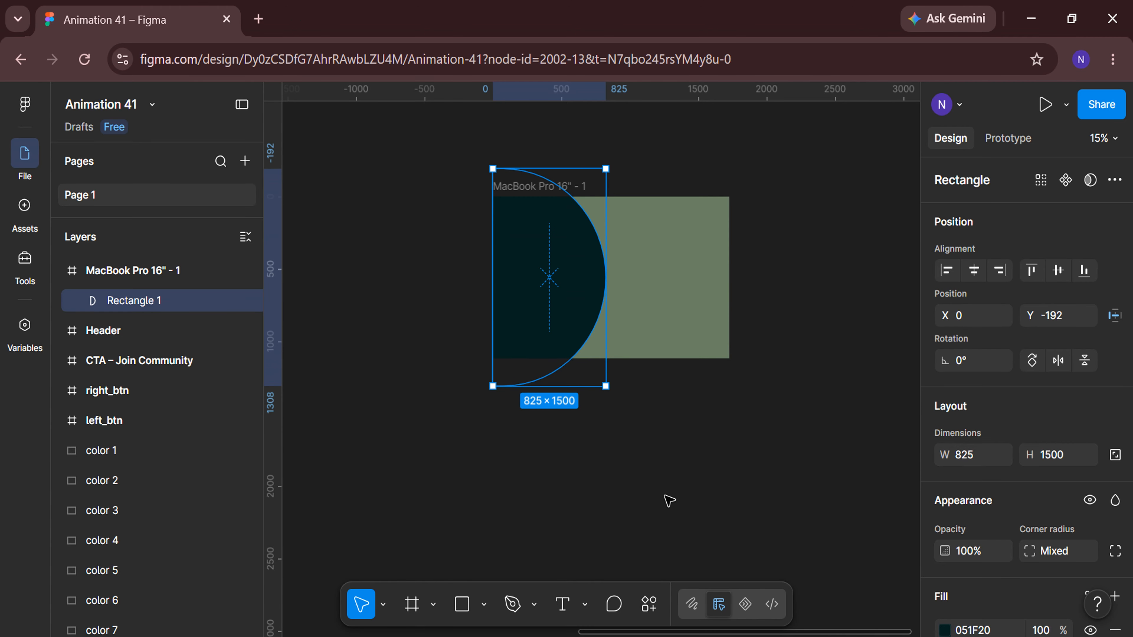
click(668, 499)
Move the Header component into the top of the frame.
scroll(668, 499, left, 5)
drag(350, 165, 743, 137)
scroll(719, 316, right, 6)
scroll(689, 228, up, 3)
scroll(694, 231, up, 2)
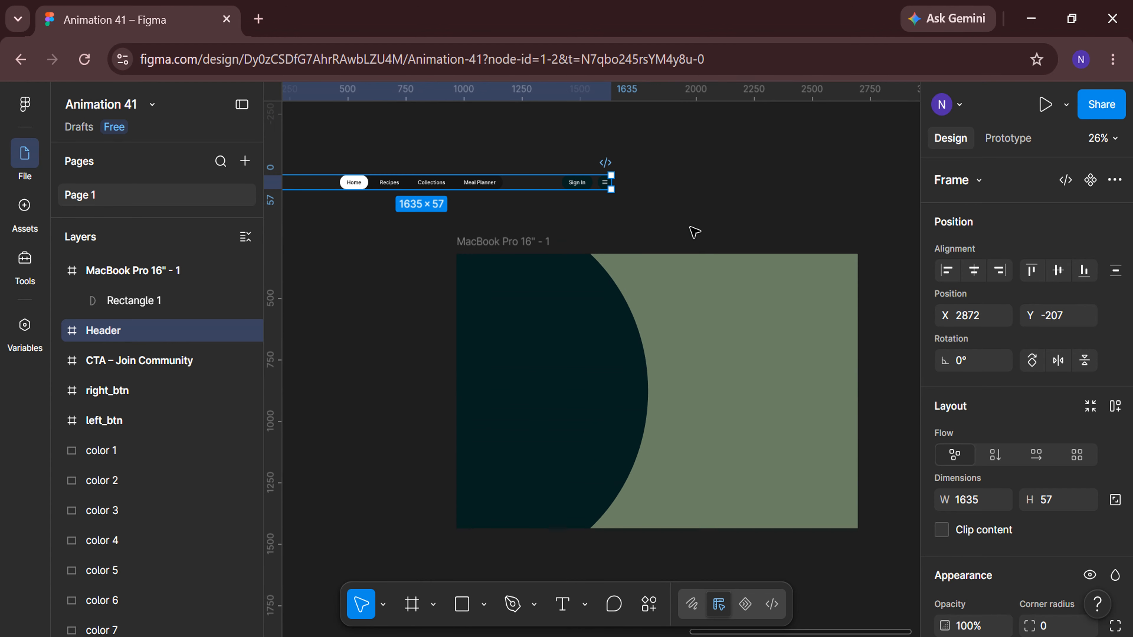
drag(528, 186, 764, 203)
scroll(759, 218, up, 1)
scroll(763, 203, up, 3)
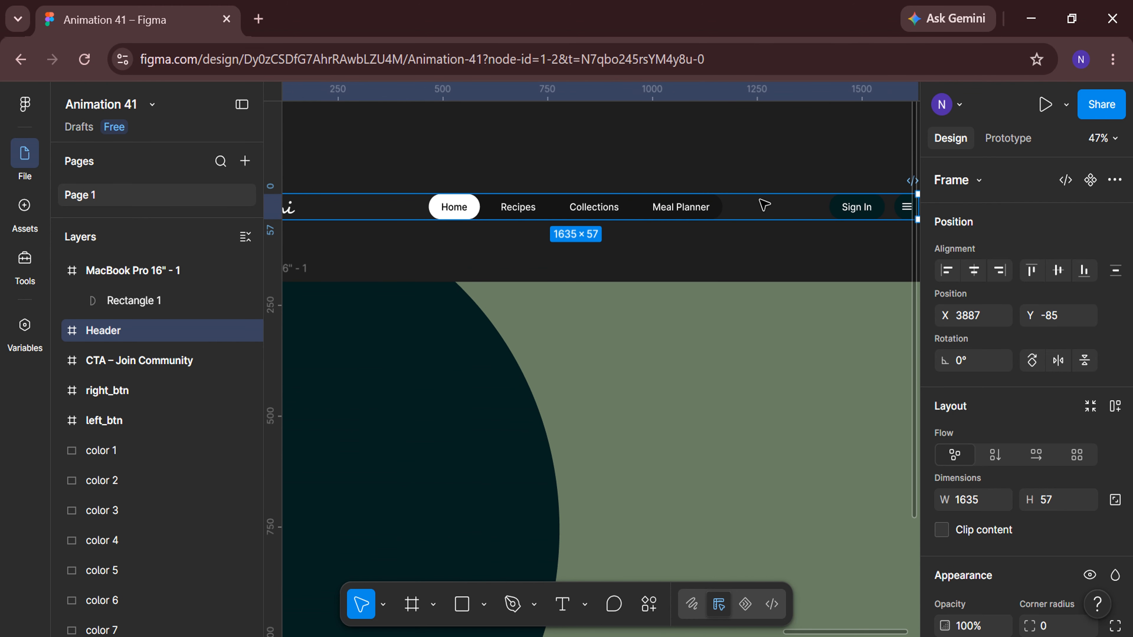
scroll(771, 274, up, 2)
drag(772, 274, 771, 306)
Center the header horizontally in the frame and set its Y position to 20.
scroll(749, 378, right, 3)
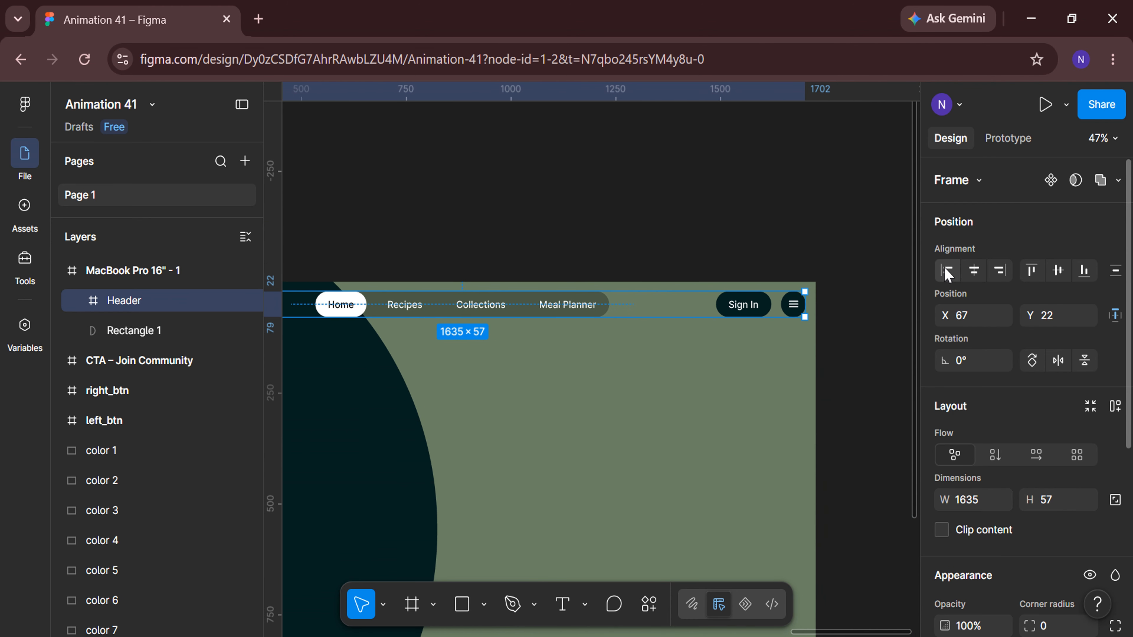
click(974, 276)
text(20)
key(Return)
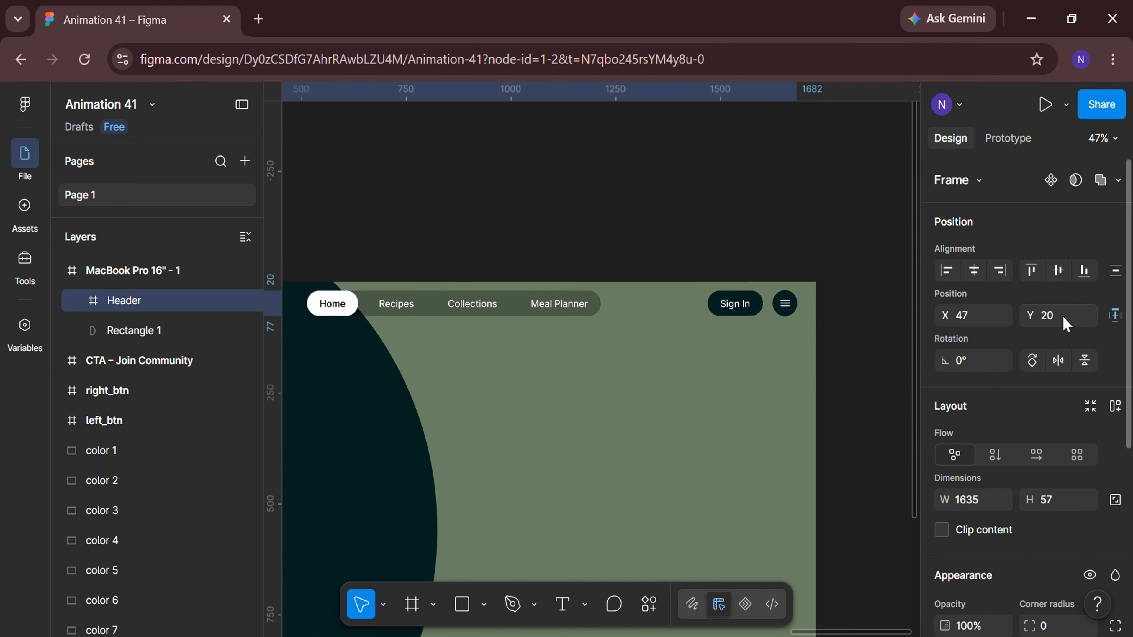
click(861, 420)
Add a text layer reading "eat better, live better" in the frame's upper-left area.
scroll(569, 456, left, 5)
scroll(569, 456, down, 3)
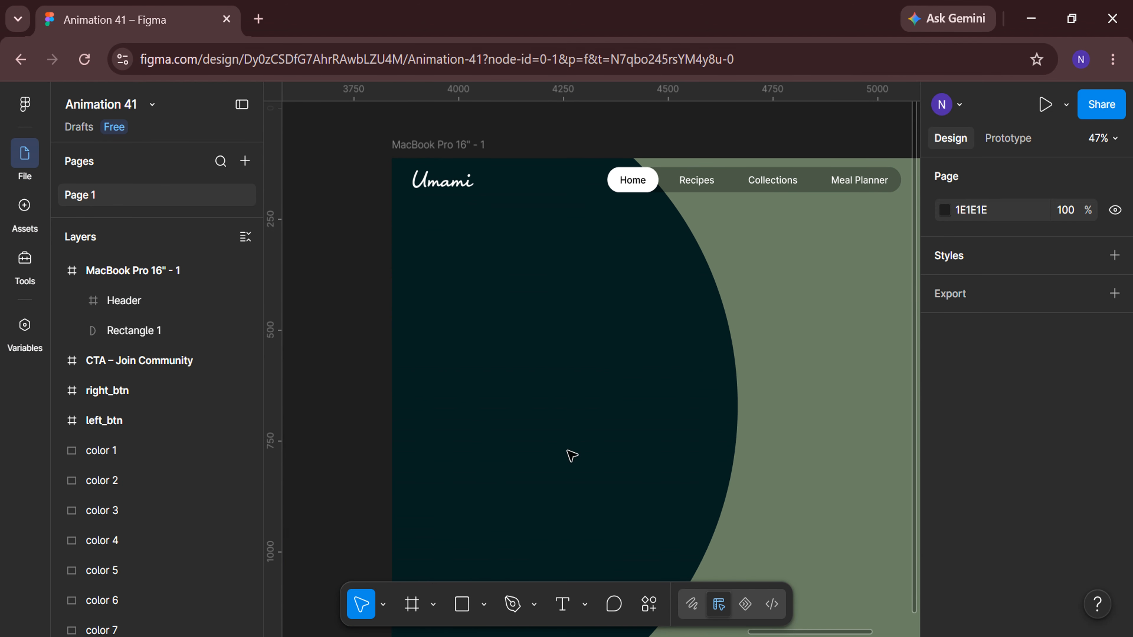
click(566, 613)
scroll(453, 319, up, 2)
click(412, 258)
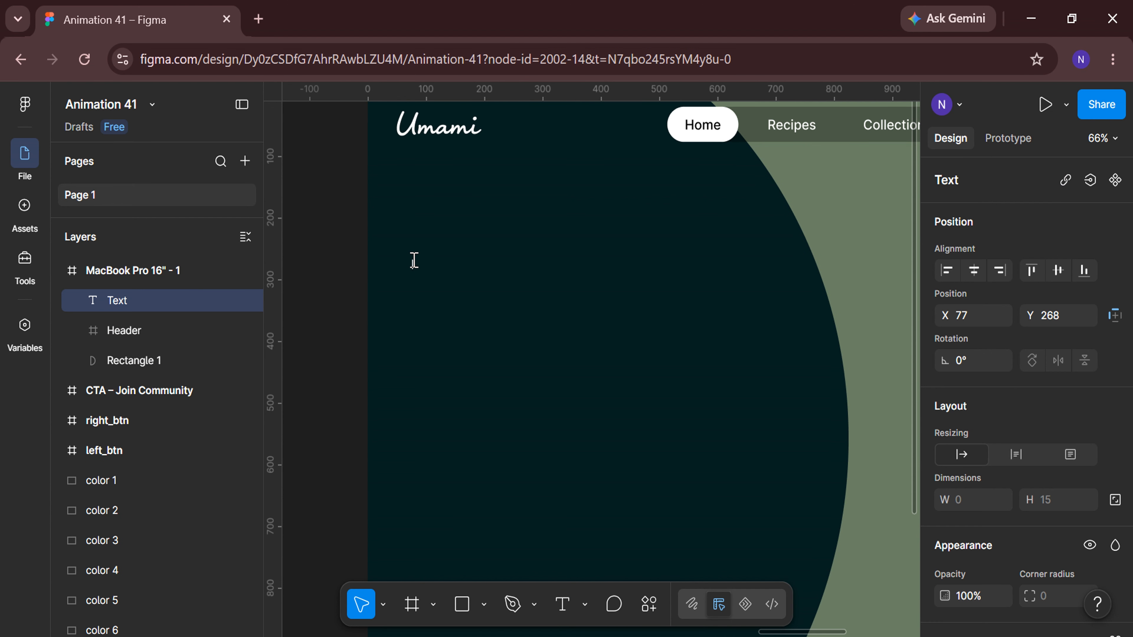
scroll(414, 263, up, 3)
text(eat better, live better)
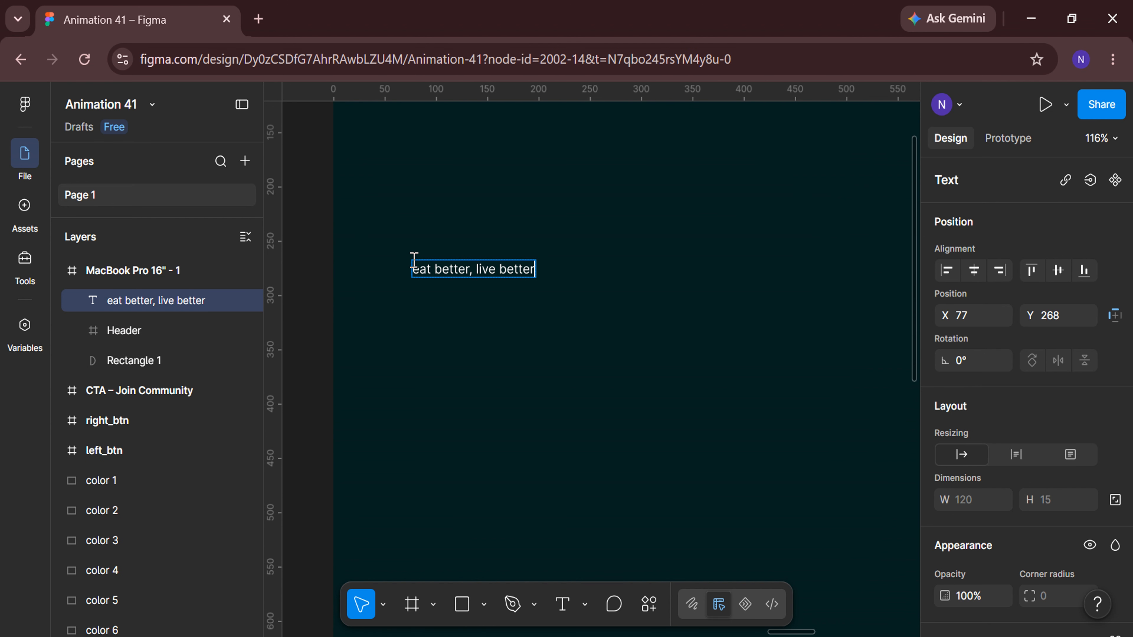
Set the tagline text to size 26 and the Playball font.
key(ctrl+a)
scroll(992, 382, down, 5)
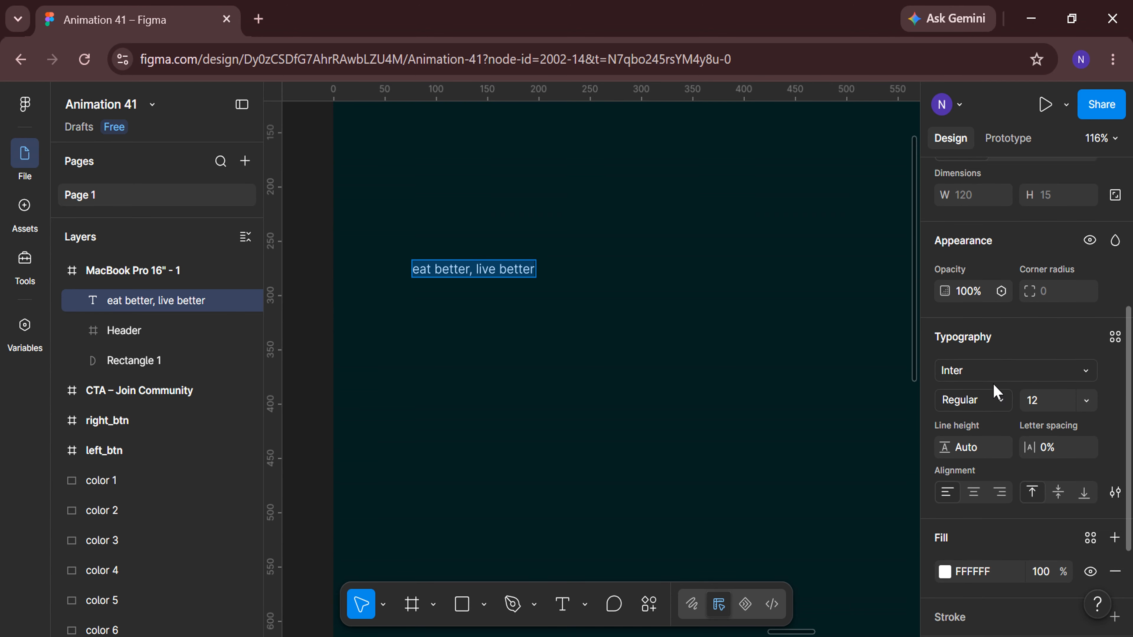
click(1056, 400)
text(26)
key(Return)
click(1085, 372)
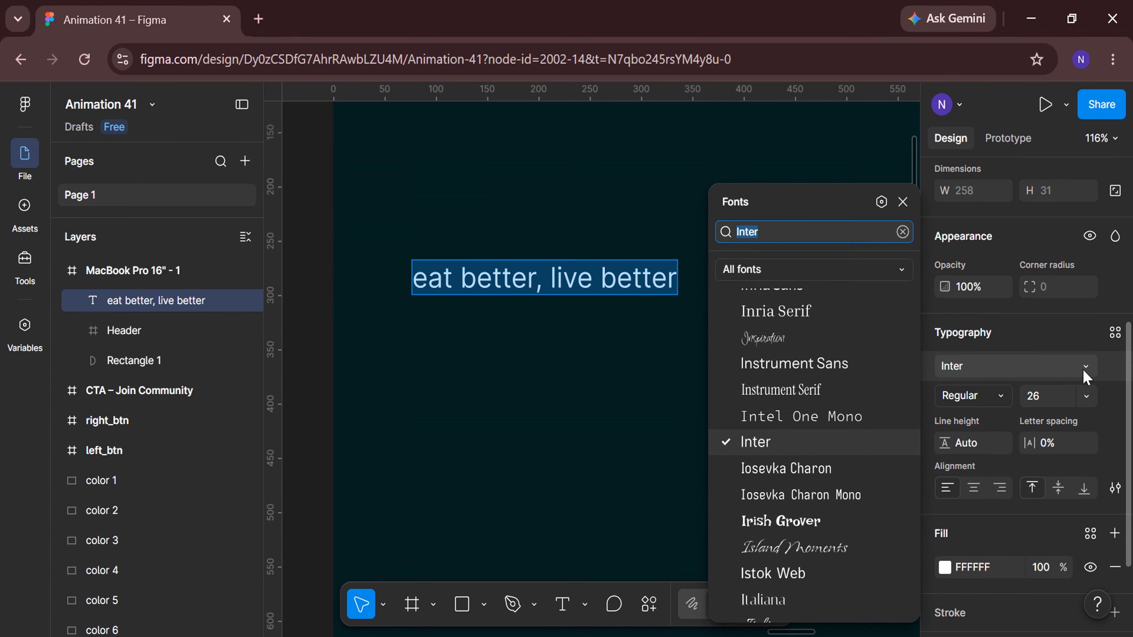
text(play)
click(862, 295)
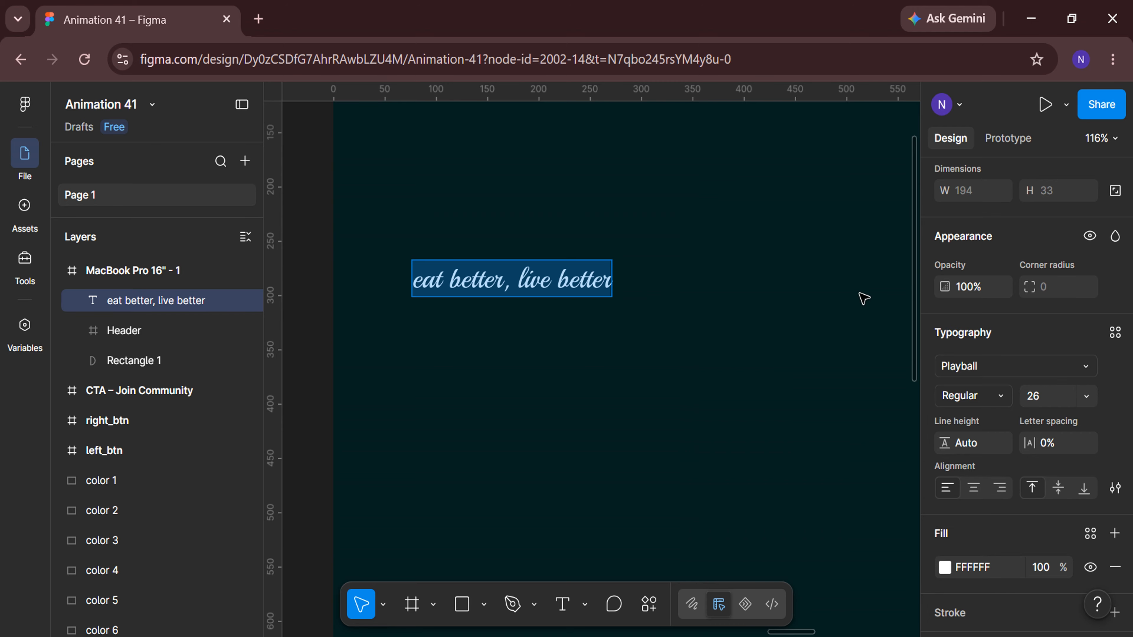
Apply Title Case to the tagline text.
scroll(1102, 370, down, 3)
click(1116, 372)
click(874, 425)
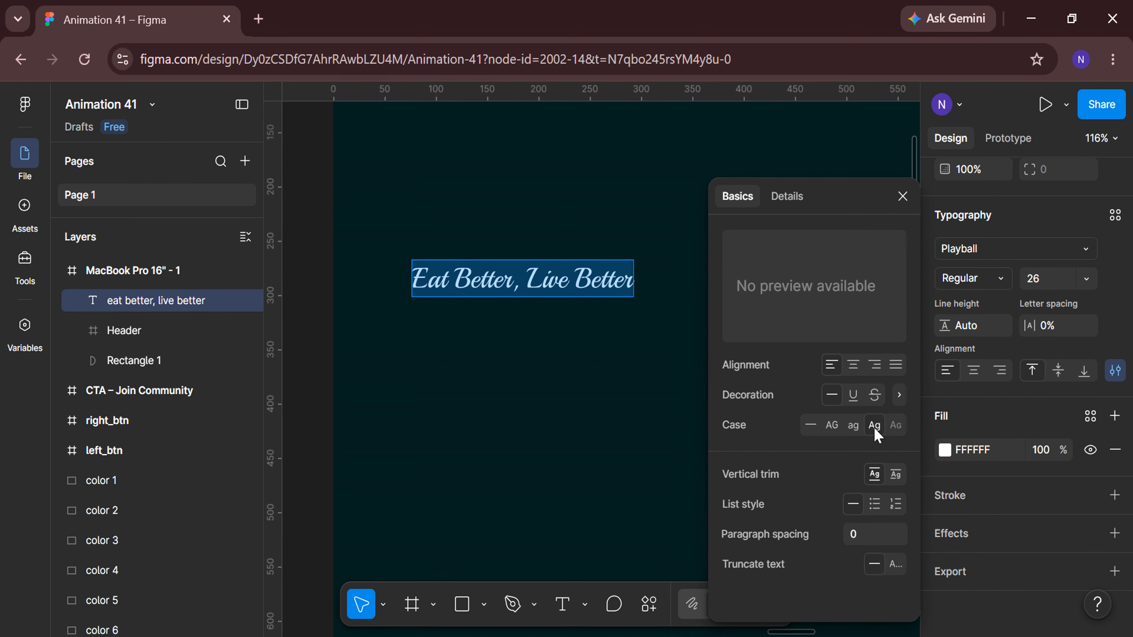
click(903, 196)
Position the tagline at X 45 and Y 255.
scroll(557, 413, down, 1)
scroll(553, 404, down, 5)
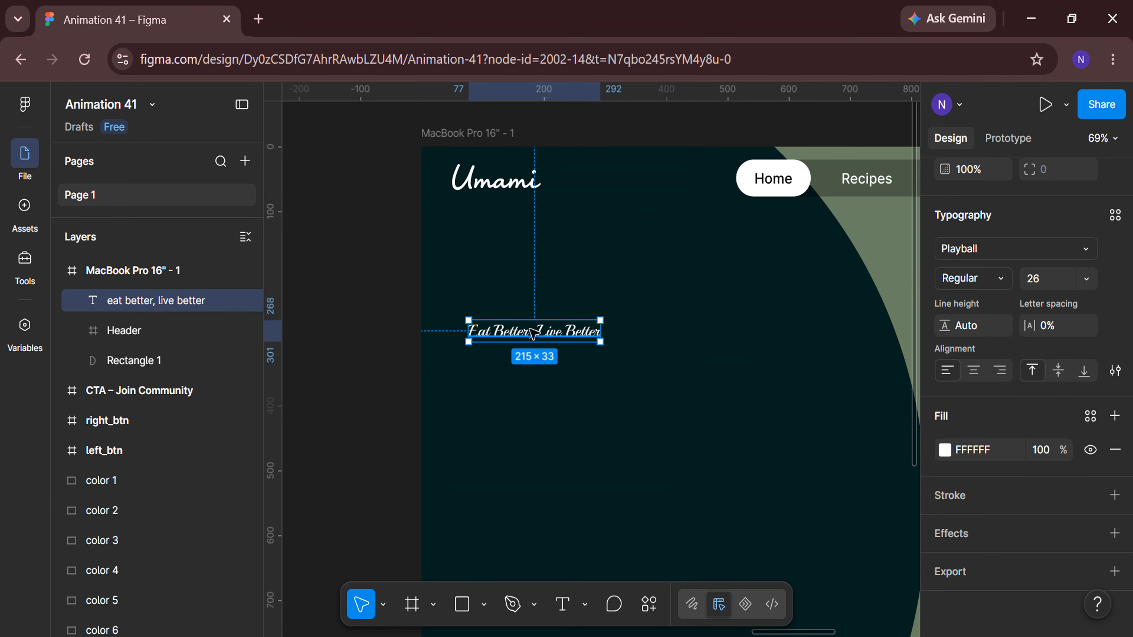
drag(534, 333, 508, 320)
scroll(999, 357, up, 5)
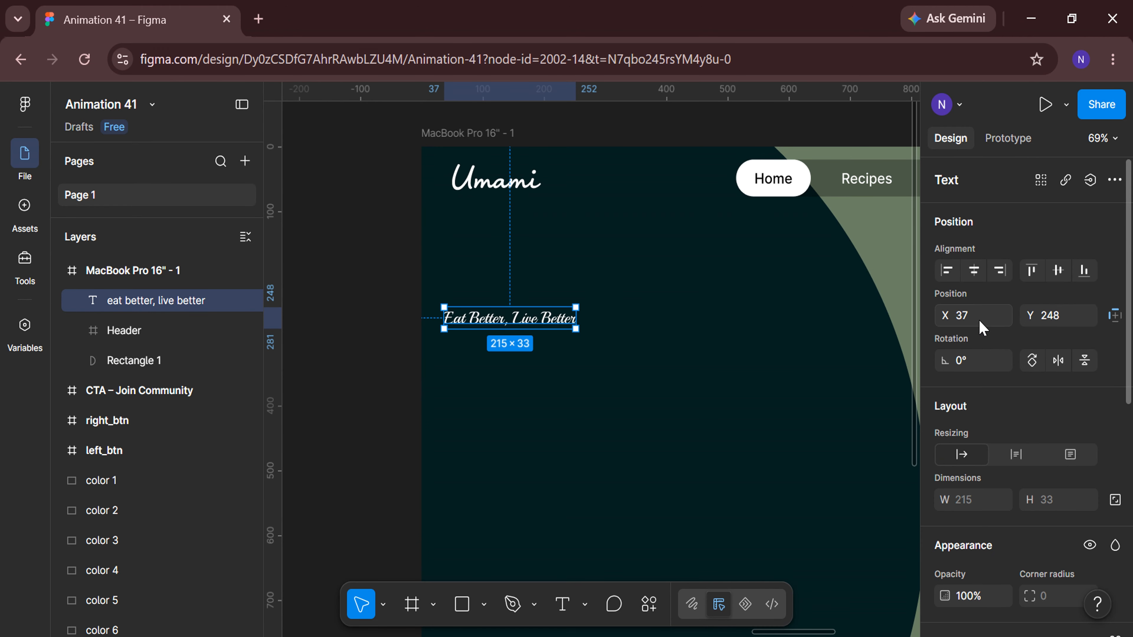
key(Return)
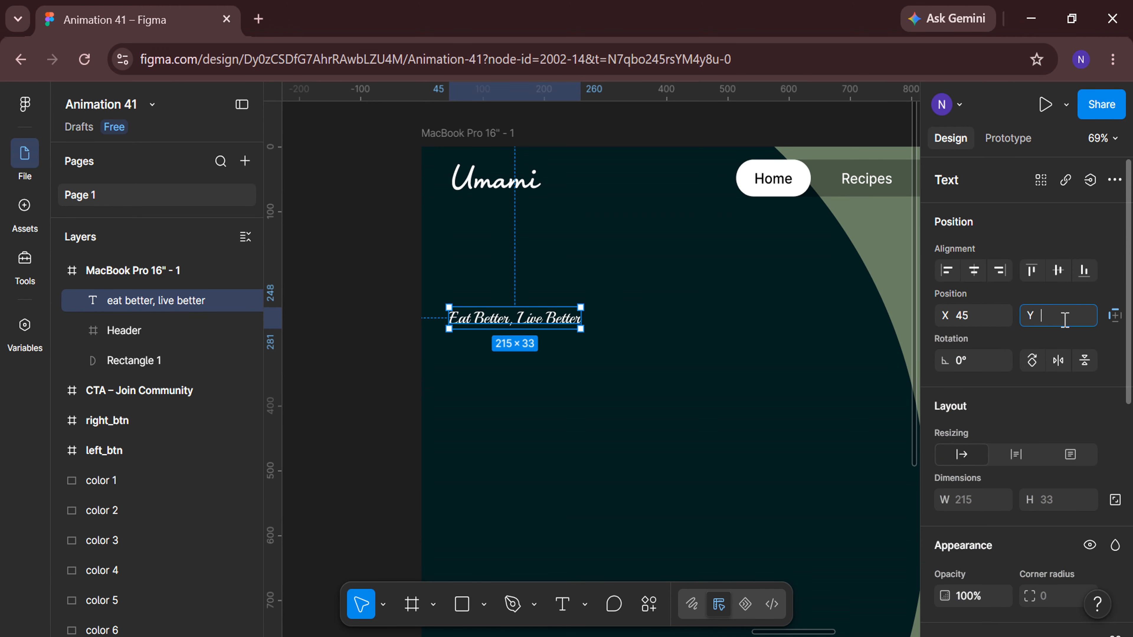
text(255)
key(Return)
Add a heading text "Delicious Recipes, Made Simple." below the tagline.
click(563, 604)
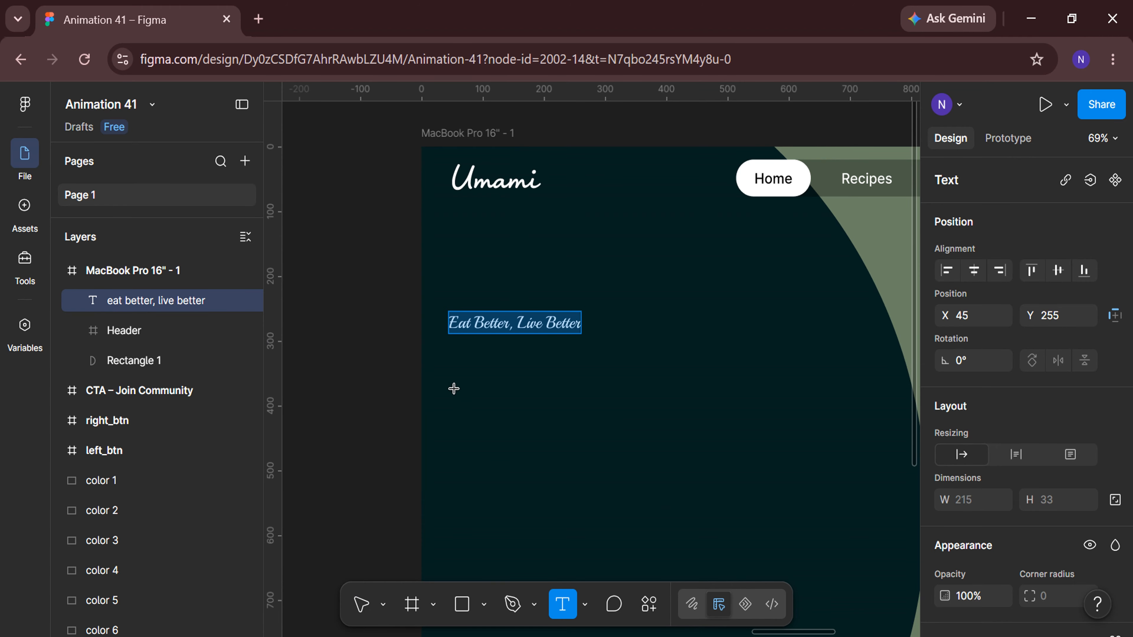
scroll(454, 389, up, 3)
click(452, 356)
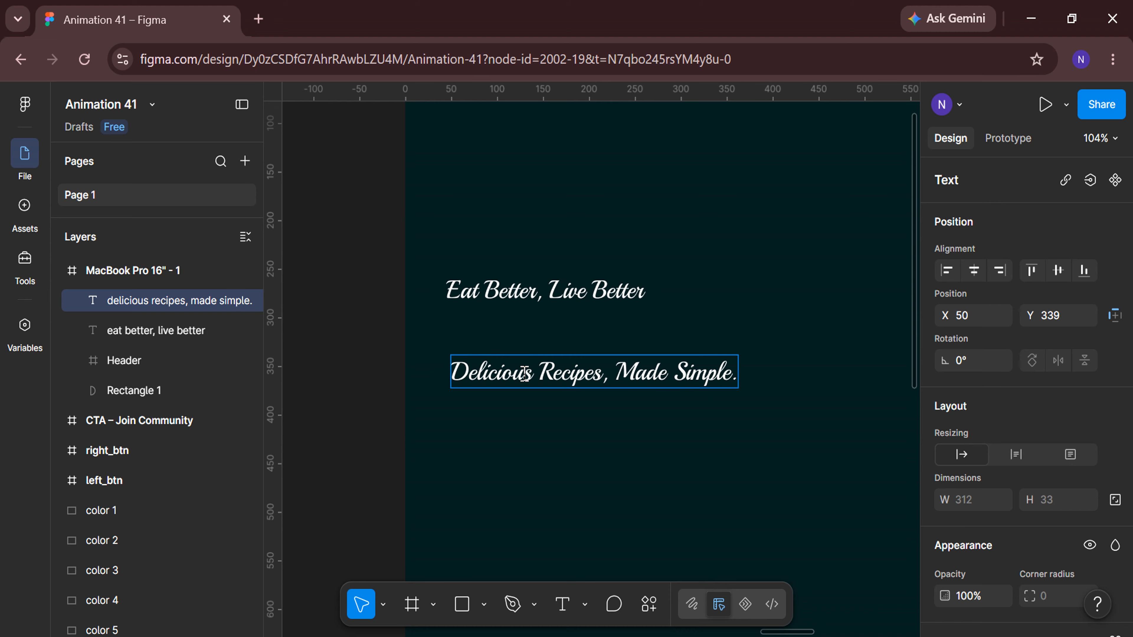
Set the heading's font to DM Serif Display at size 65.
key(ctrl+a)
scroll(1026, 401, down, 5)
click(1084, 359)
text(DM)
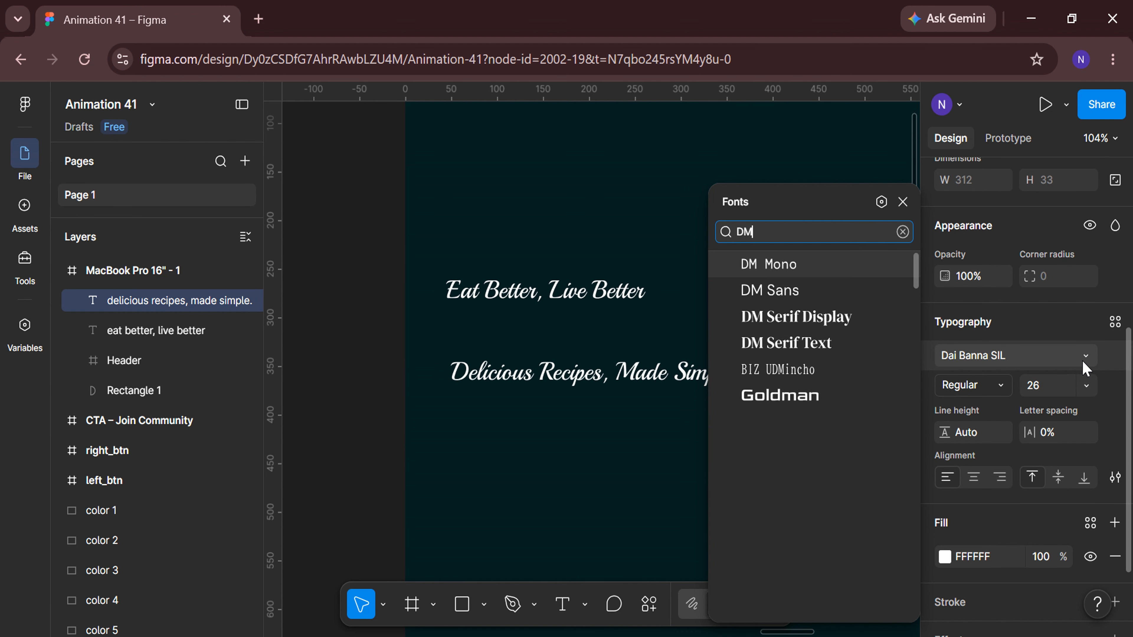
click(843, 318)
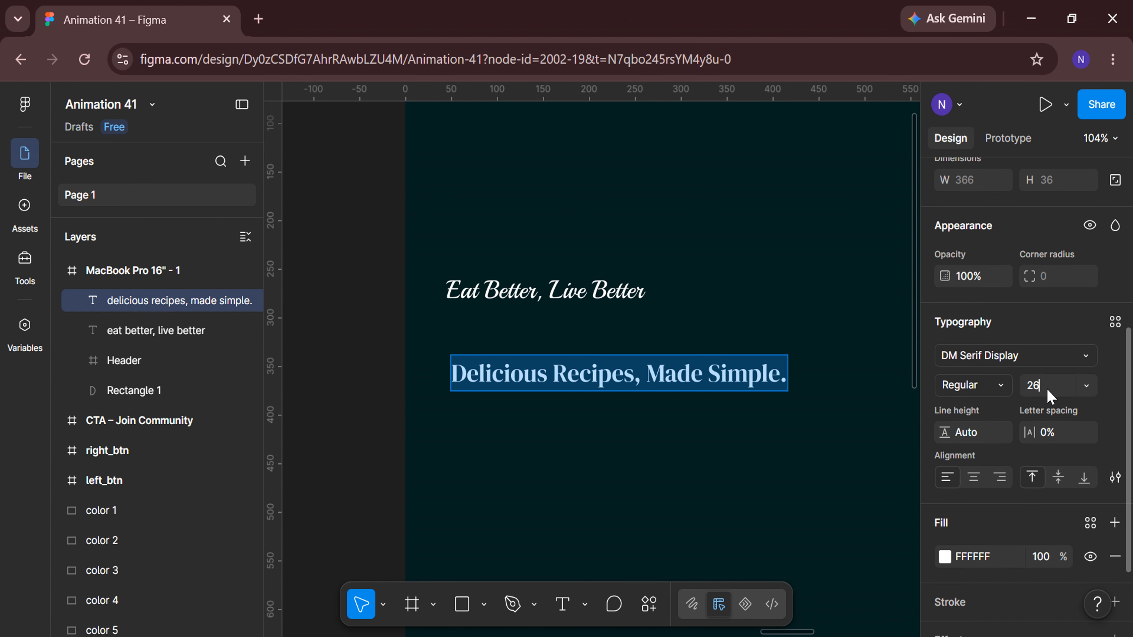
key(Return)
Narrow the heading to about 531 px wide so it wraps onto two lines, and set line height to 70.
scroll(733, 382, down, 3)
click(442, 473)
scroll(711, 467, right, 4)
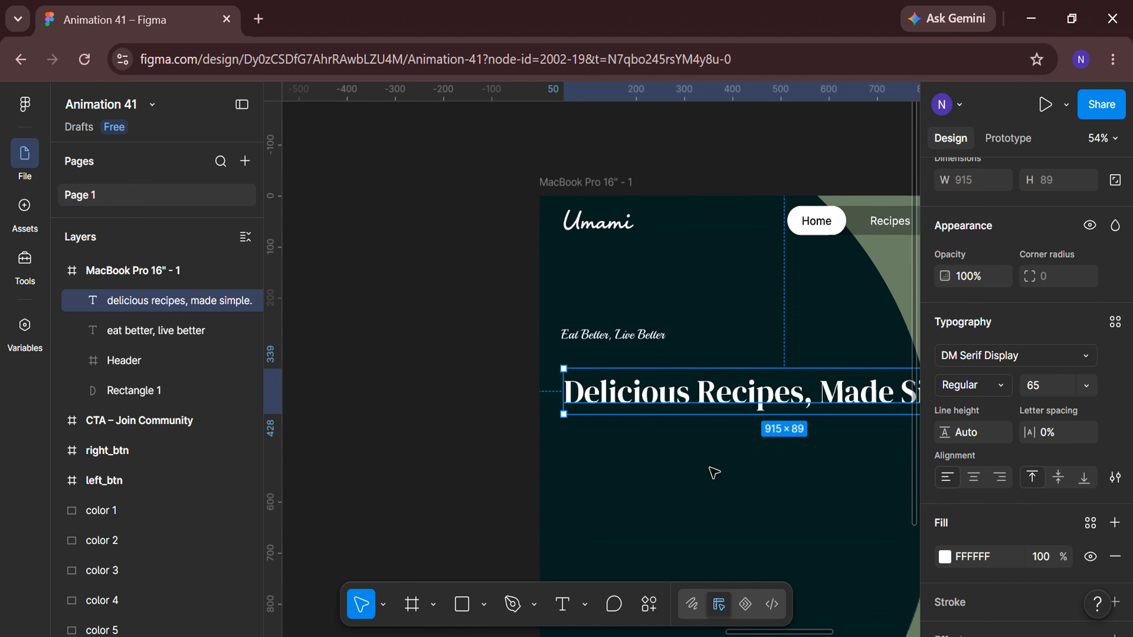
drag(857, 392, 673, 399)
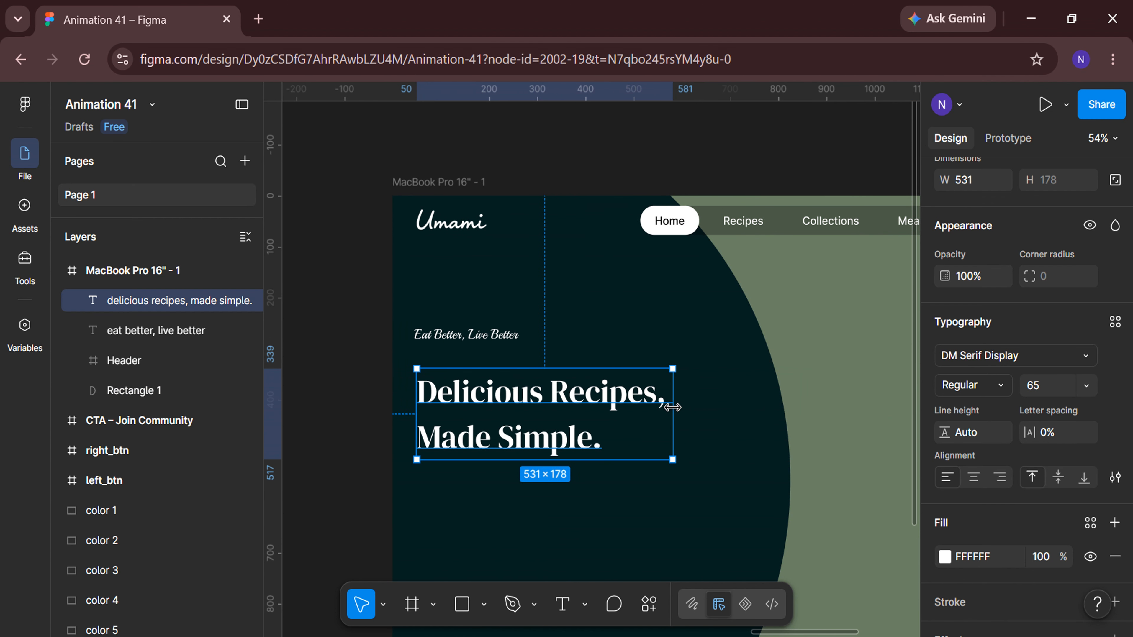
key(Return)
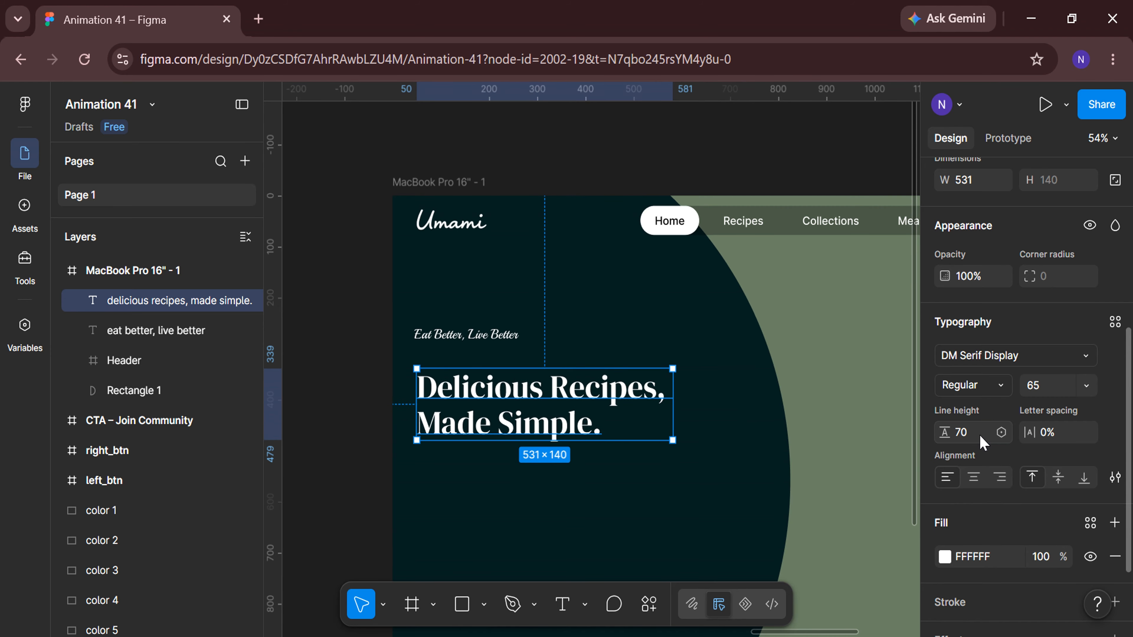
Colour the words "Made Simple." with the orange #FA7905 sampled from the palette swatches.
scroll(506, 408, up, 3)
double_click(573, 441)
click(657, 440)
drag(658, 440, 373, 440)
scroll(994, 480, down, 3)
click(945, 450)
click(732, 494)
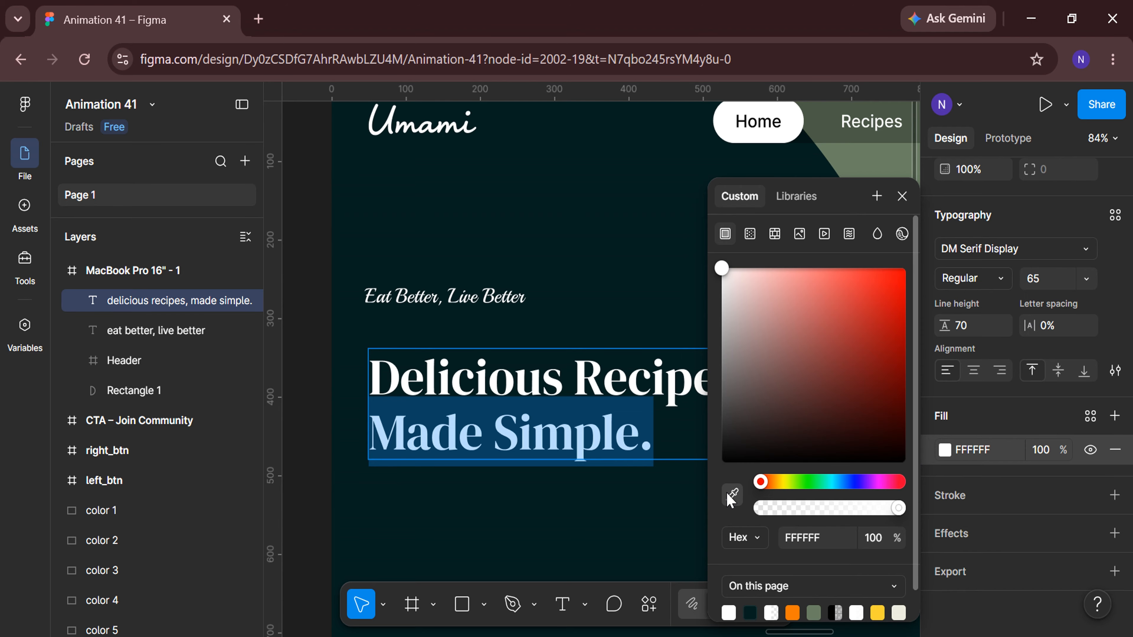
scroll(600, 456, down, 5)
scroll(392, 476, left, 10)
scroll(391, 540, left, 5)
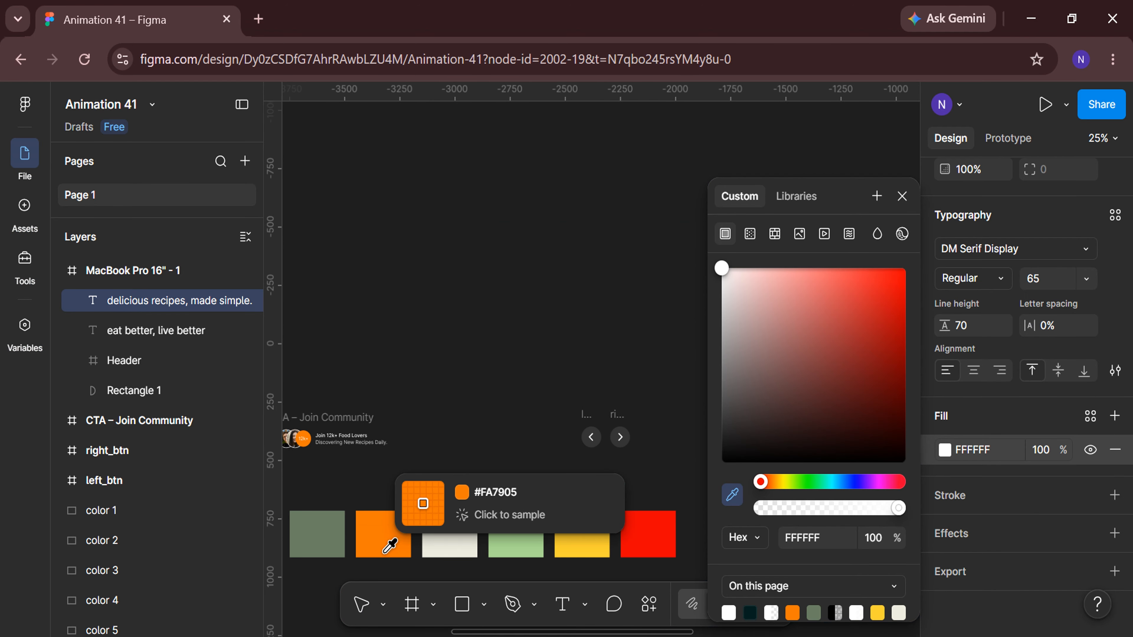
click(392, 538)
key(Escape)
key(shift+2)
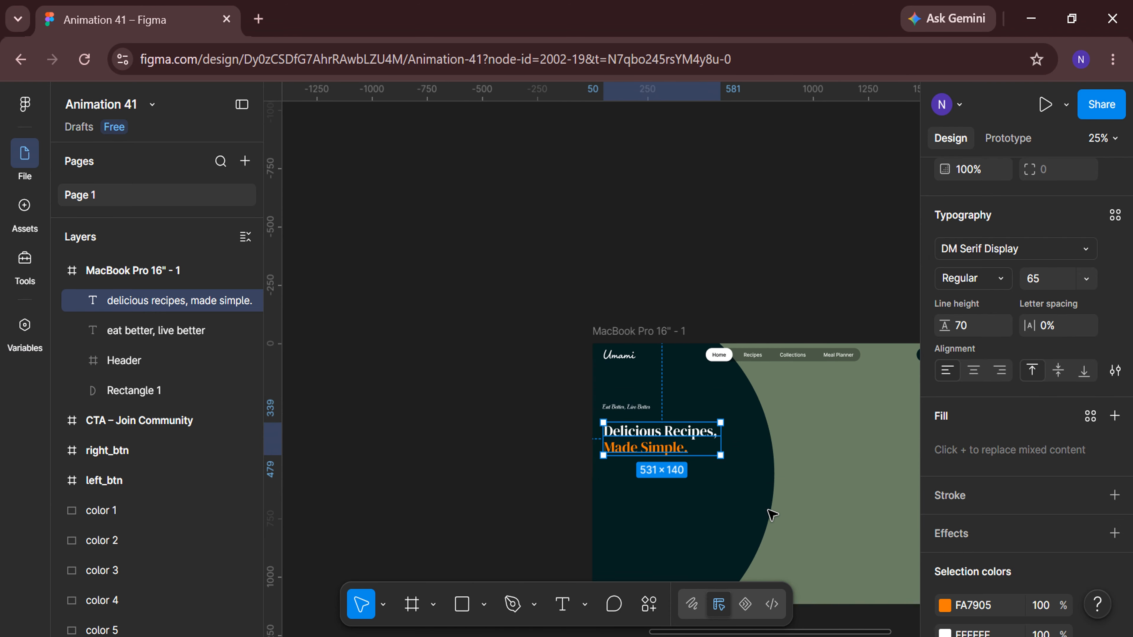
Position the heading at X 45 and Y 300.
drag(564, 311, 562, 296)
scroll(1034, 366, up, 10)
click(988, 315)
text(4)
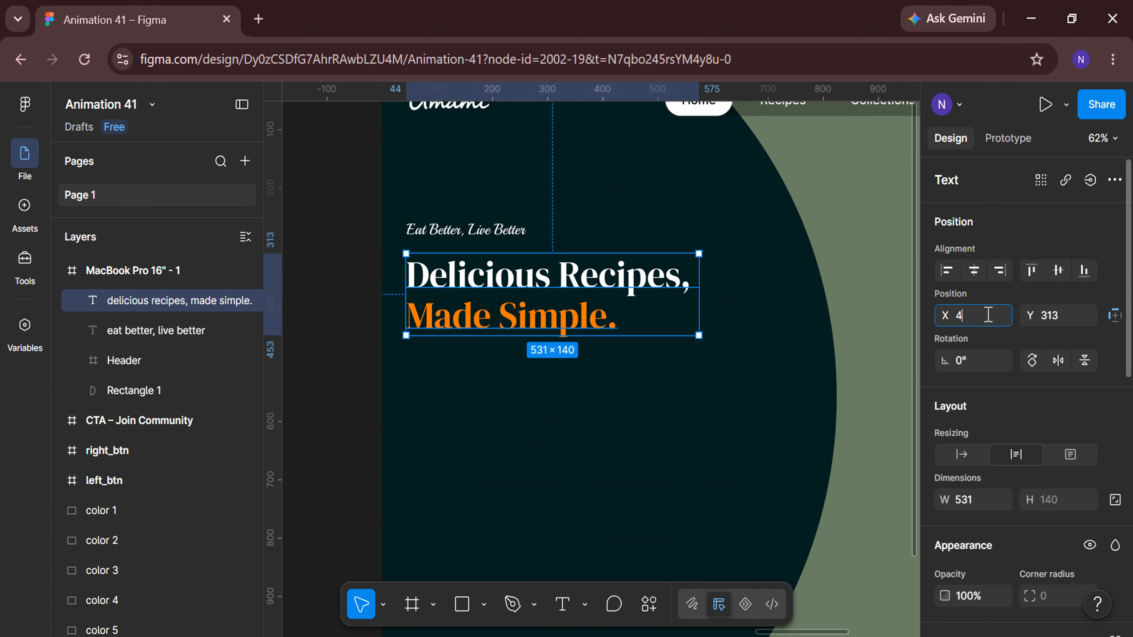
text(5)
key(Return)
click(1066, 321)
text(300)
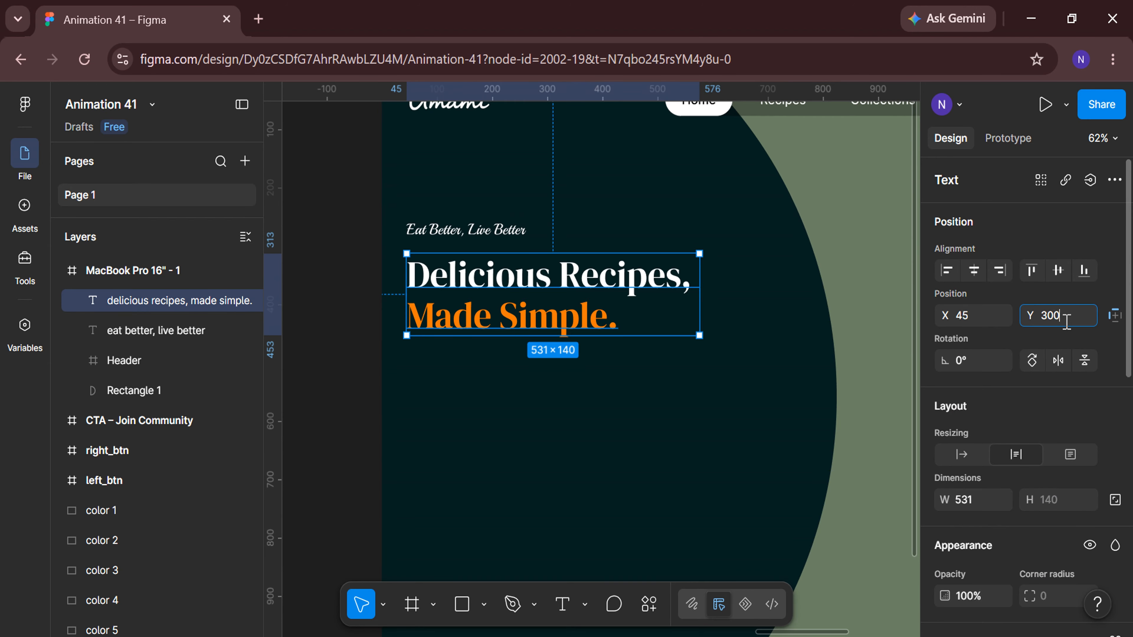
key(Return)
Add a new text "Discover" below the heading.
click(344, 405)
key(t)
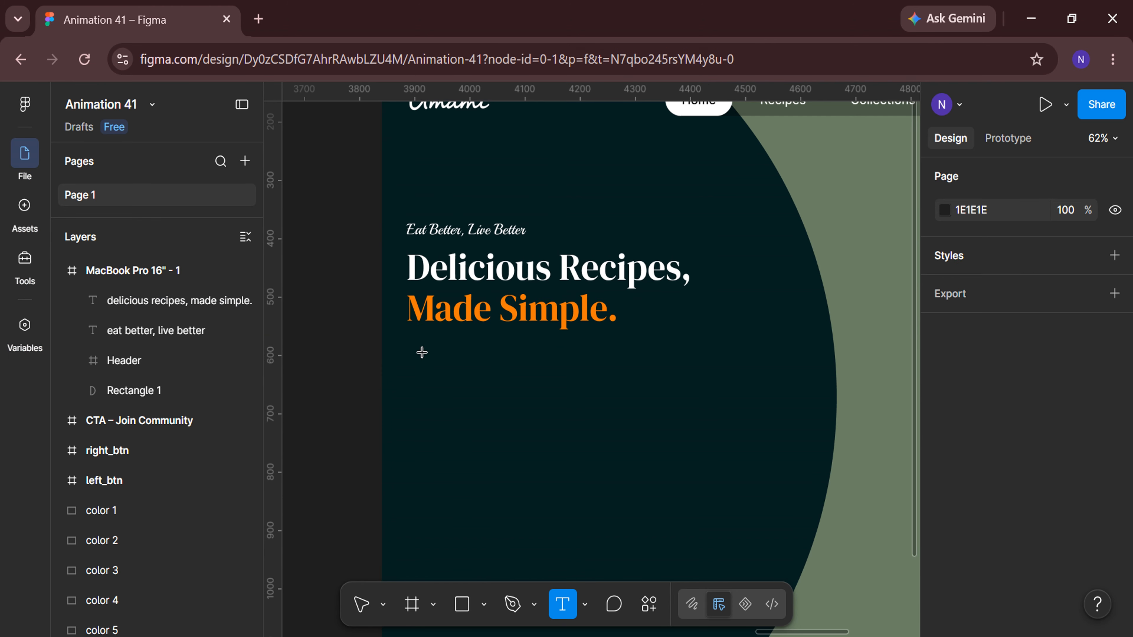
scroll(422, 353, up, 5)
click(403, 342)
text(Disco)
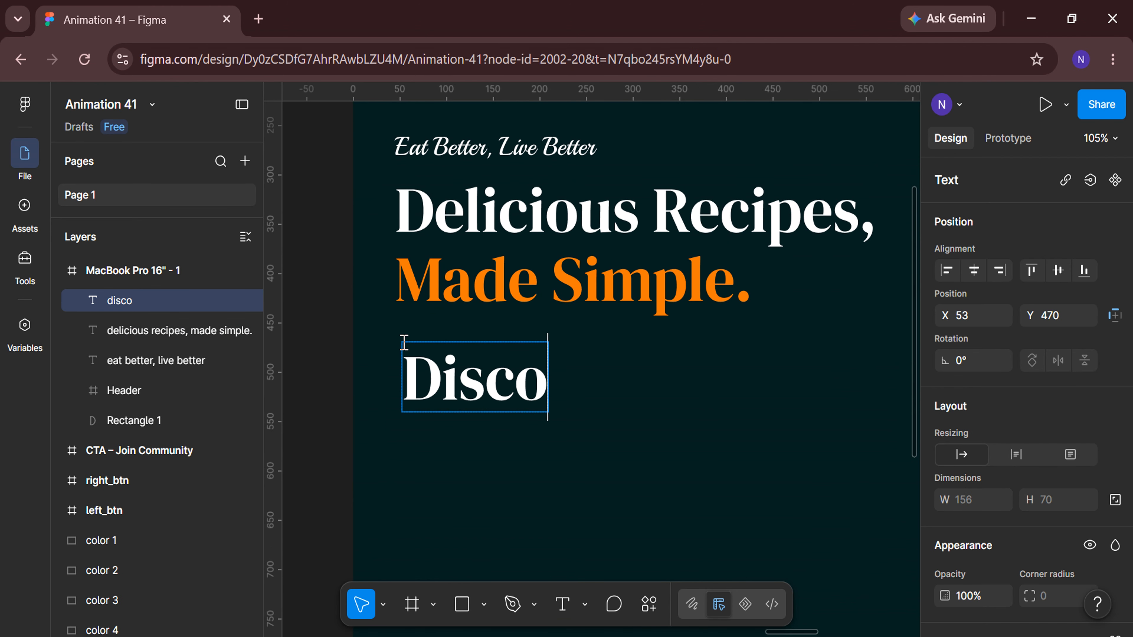
text(ver)
Set the new text's font to Inter at size 22 with Auto line height.
key(ctrl+a)
scroll(1025, 412, down, 5)
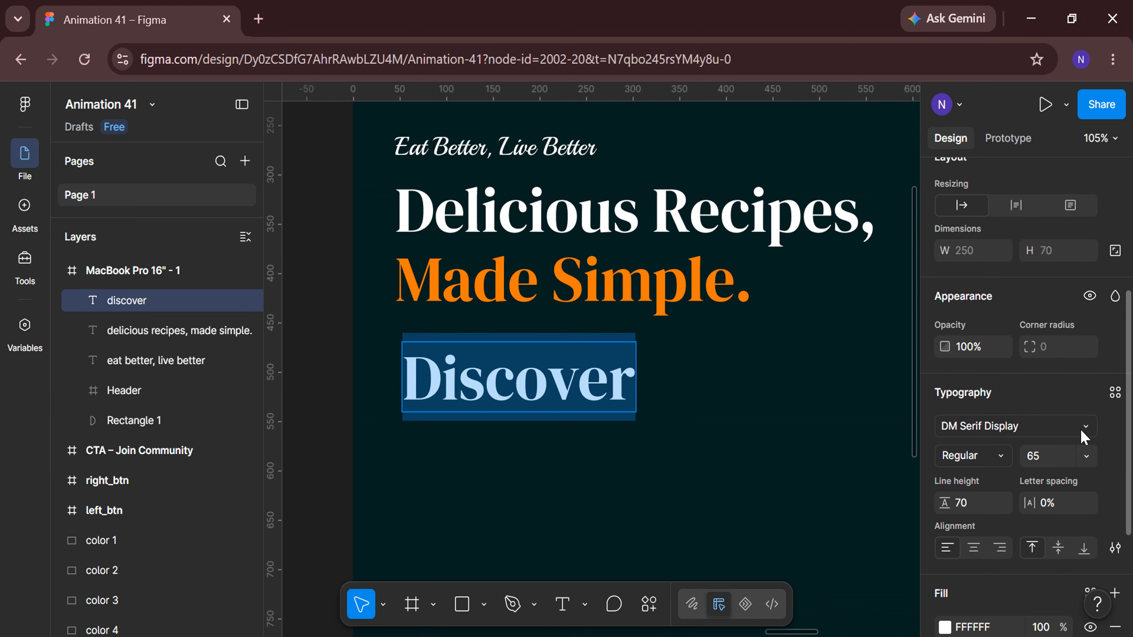
click(1082, 431)
text(Inter)
key(Return)
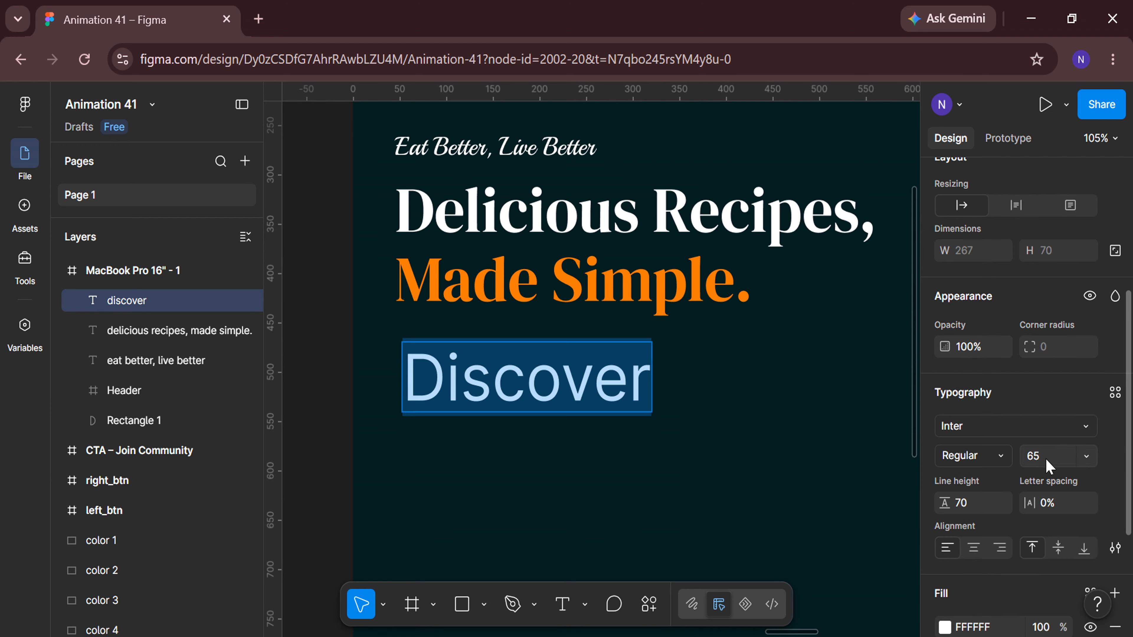
text(22)
key(Return)
click(978, 505)
text(auto)
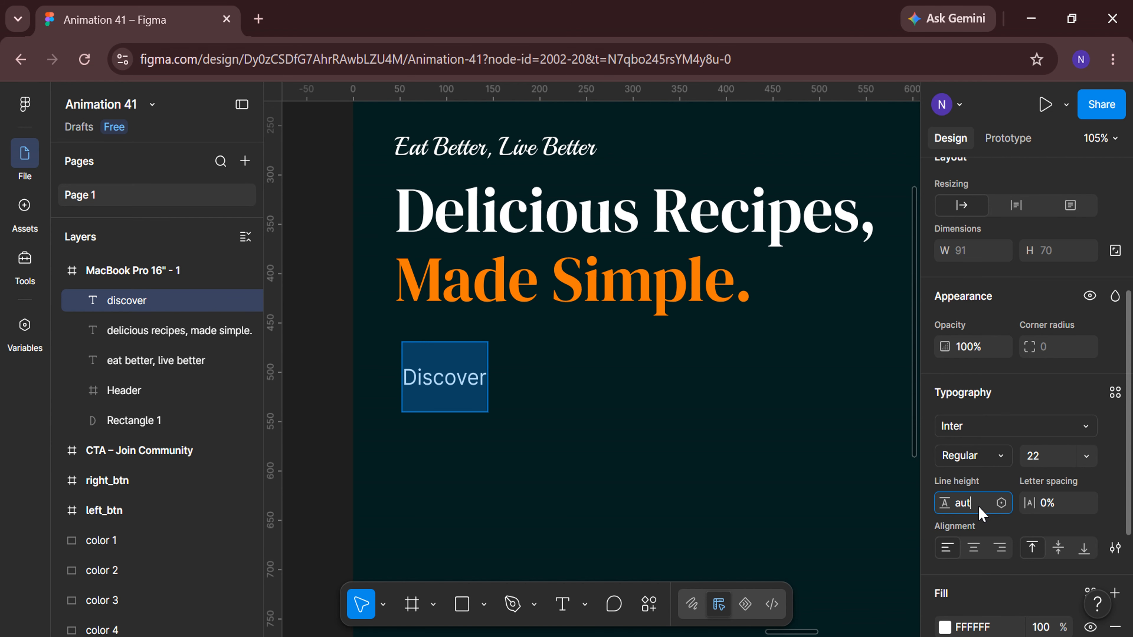
key(Return)
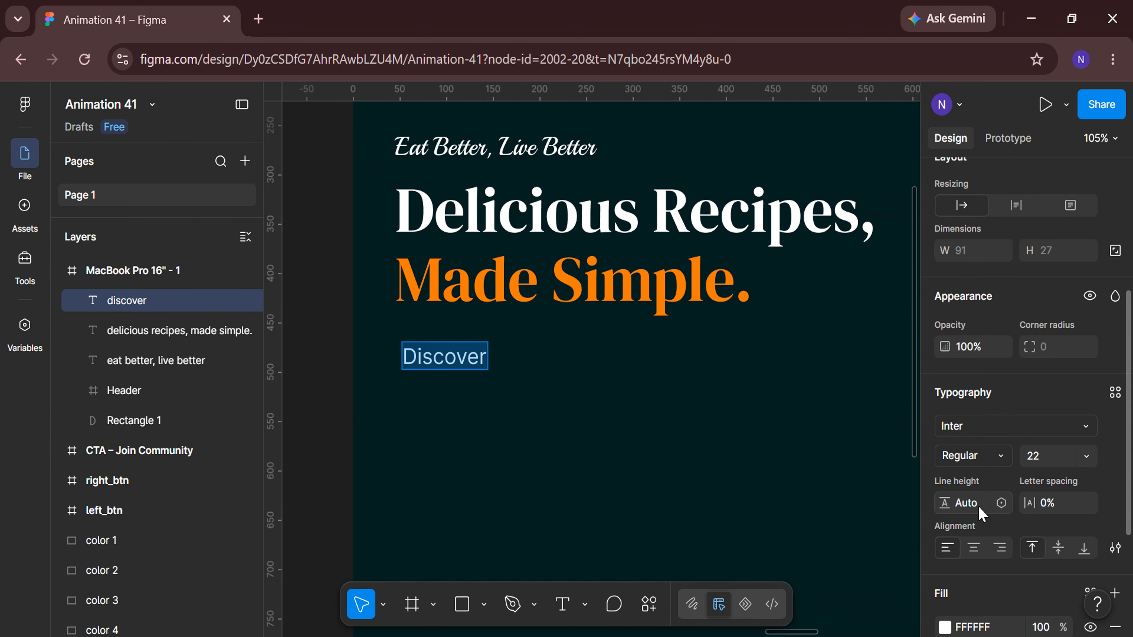
Extend the text to read "Discover Easy, Restaurant-Quality Recipes You’ll Love To Cook And Share.".
click(486, 358)
ctrl+scroll(486, 358, up, 5)
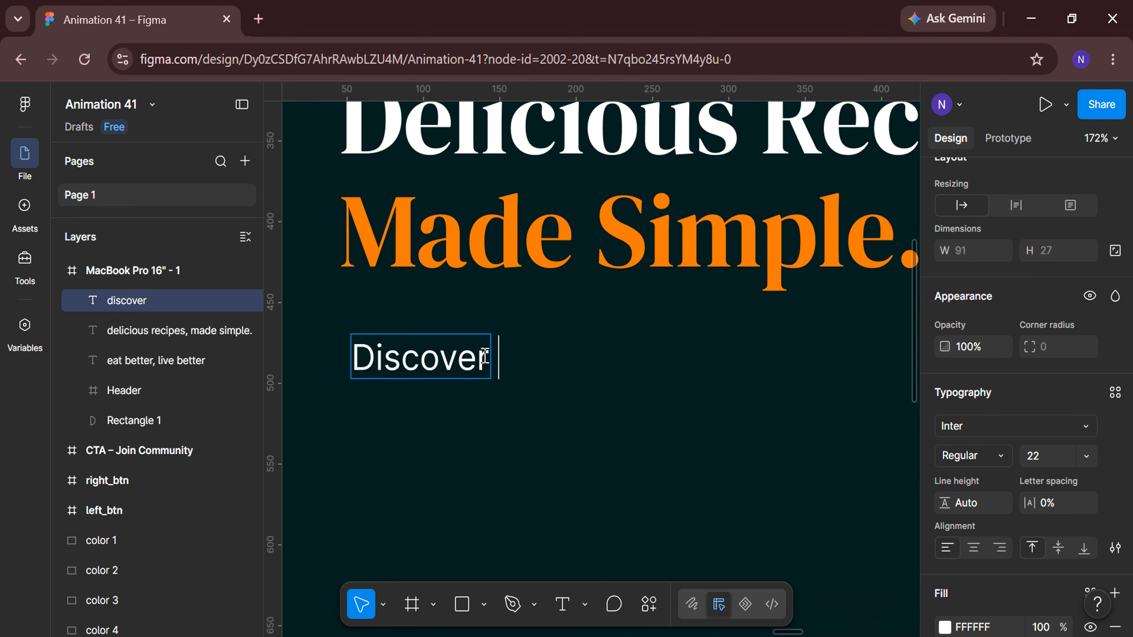
text(Easy, Restaurant-Quality)
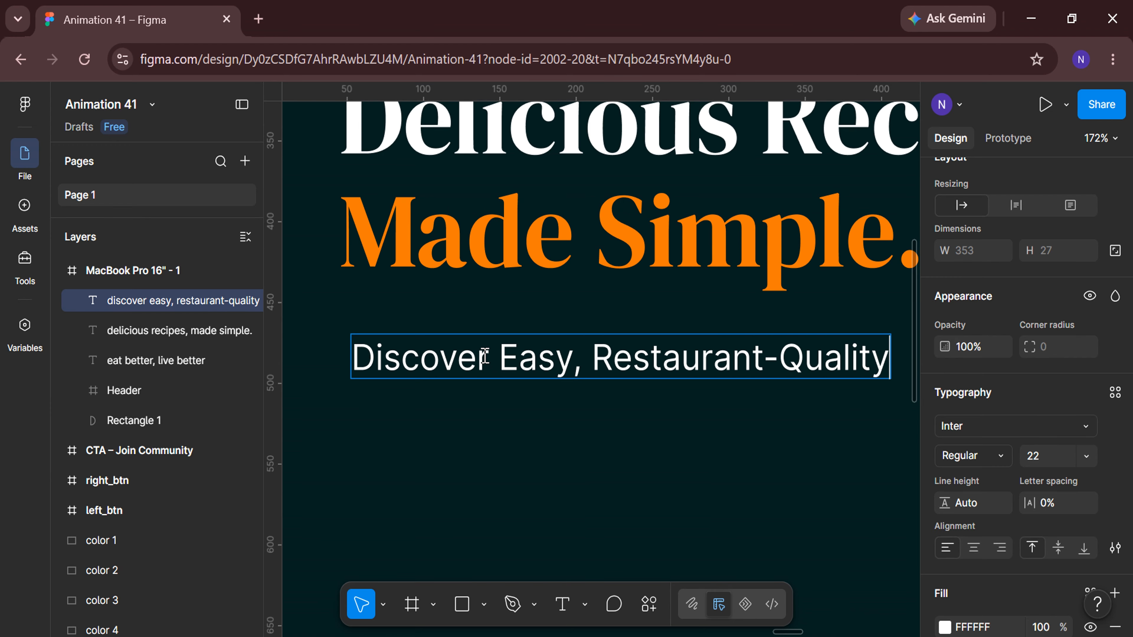
ctrl+scroll(486, 358, down, 3)
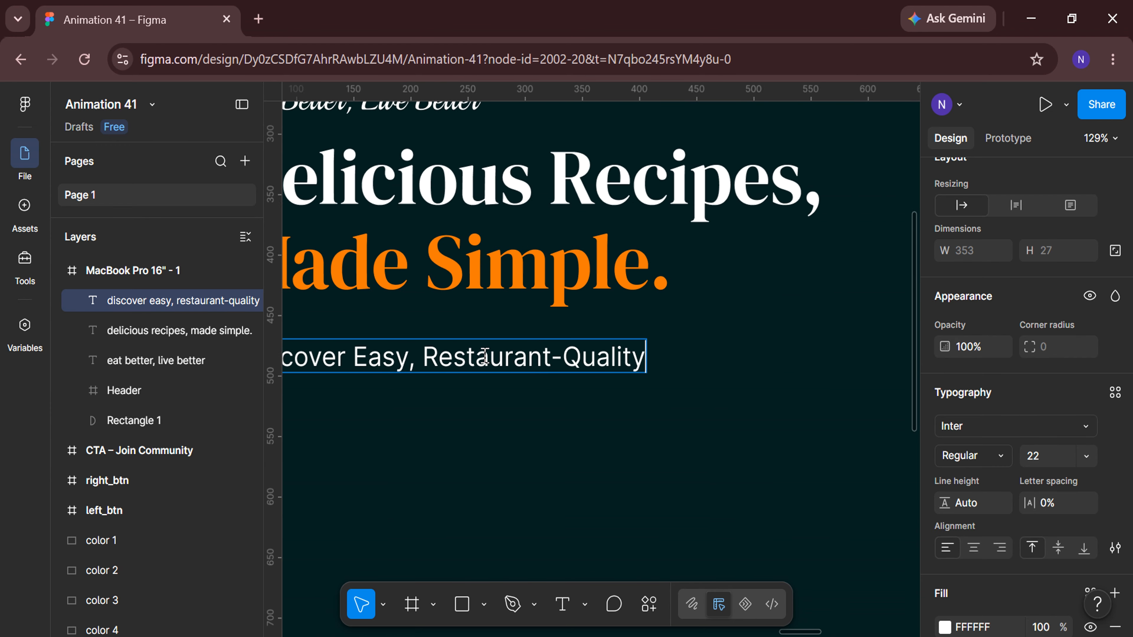
text(Recipes You’l)
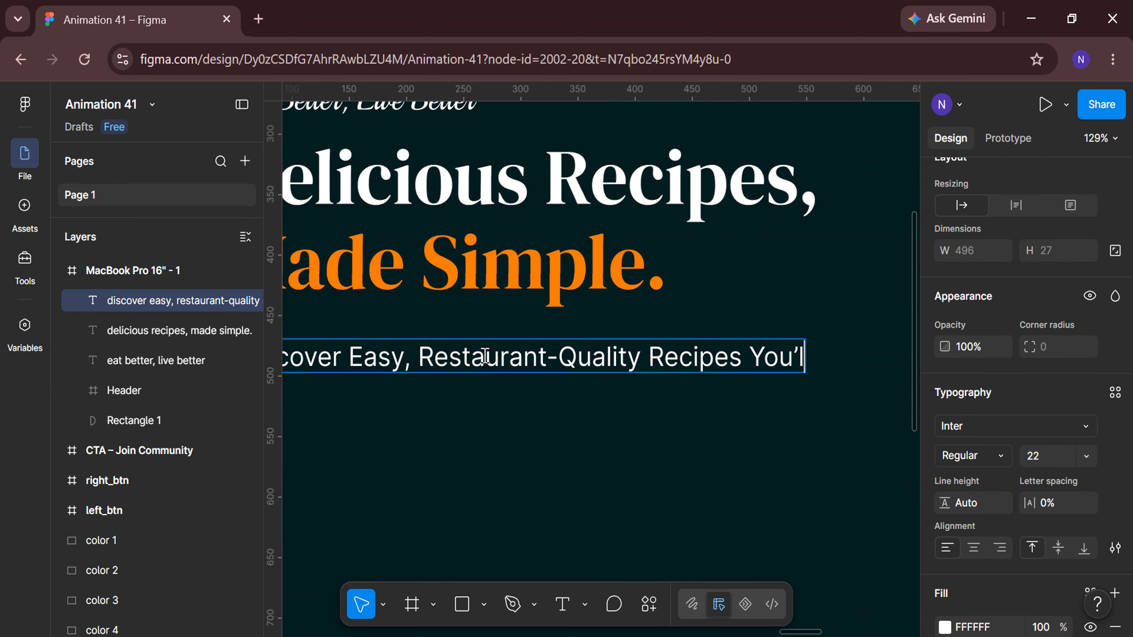
text(l)
scroll(485, 357, right, 4)
text(Love To Cook )
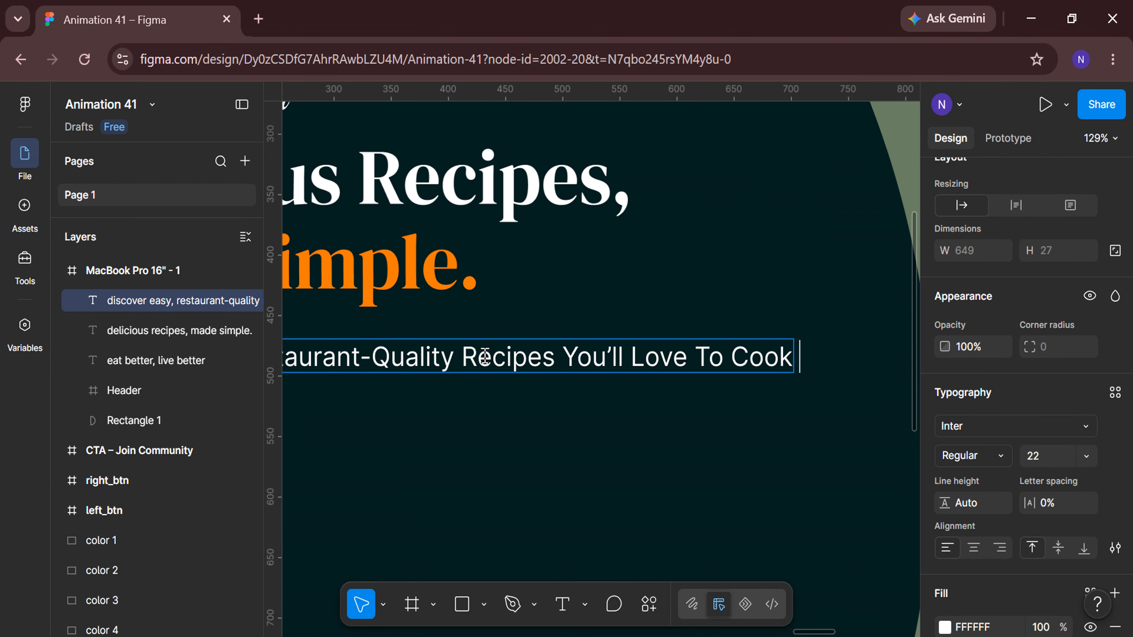
text(And Share)
scroll(485, 357, right, 2)
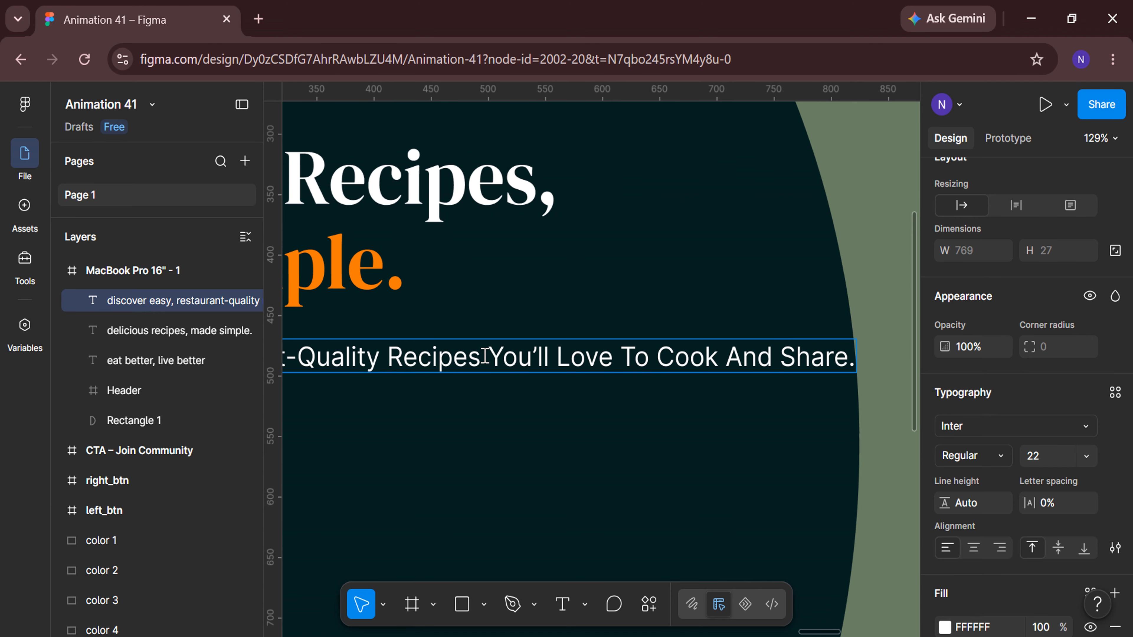
scroll(485, 356, down, 2)
scroll(484, 356, left, 2)
key(Escape)
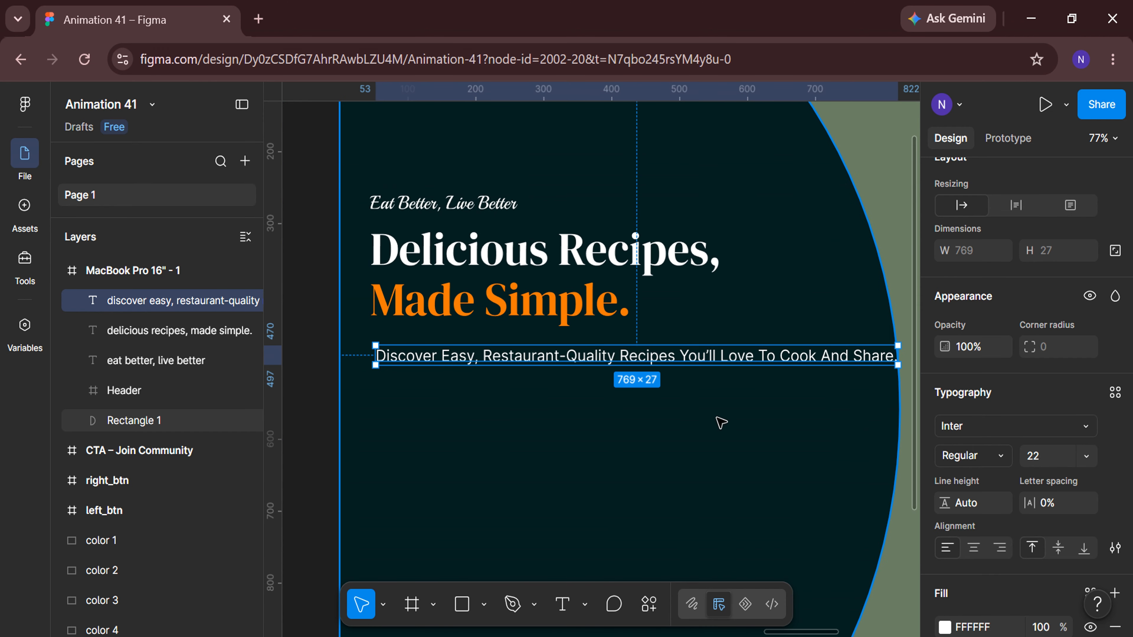
Narrow the paragraph to about 509 px wide so it wraps onto two lines.
drag(898, 357, 722, 369)
scroll(1019, 394, up, 5)
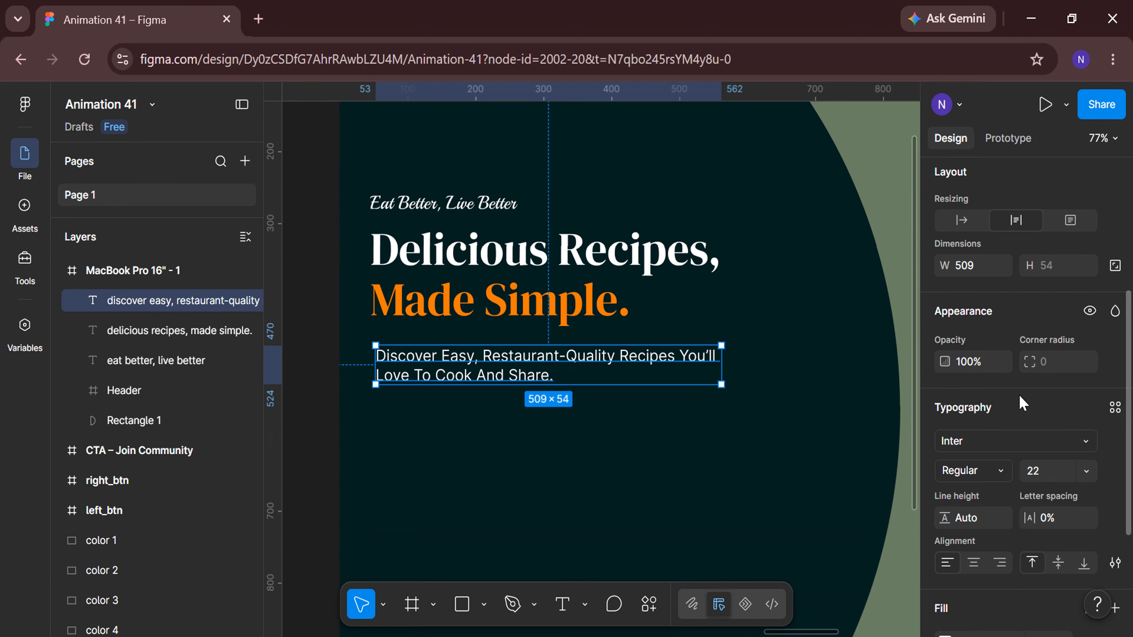
Position the paragraph at X 45 and Y 460.
click(987, 318)
text(45)
key(Return)
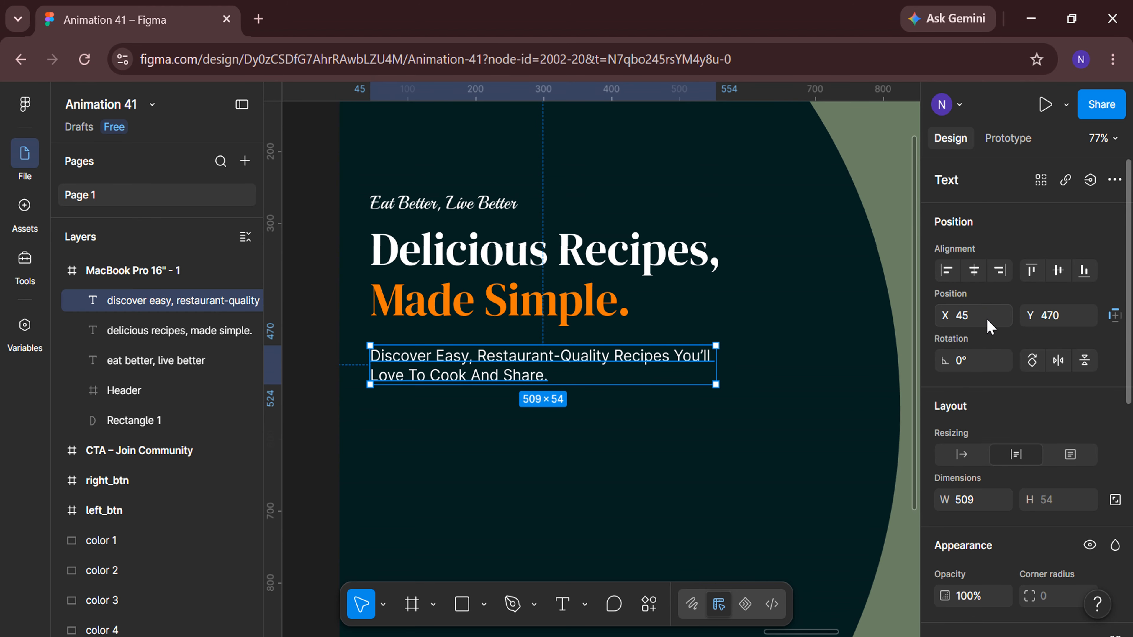
click(1073, 319)
key(BackSpace)
key(Return)
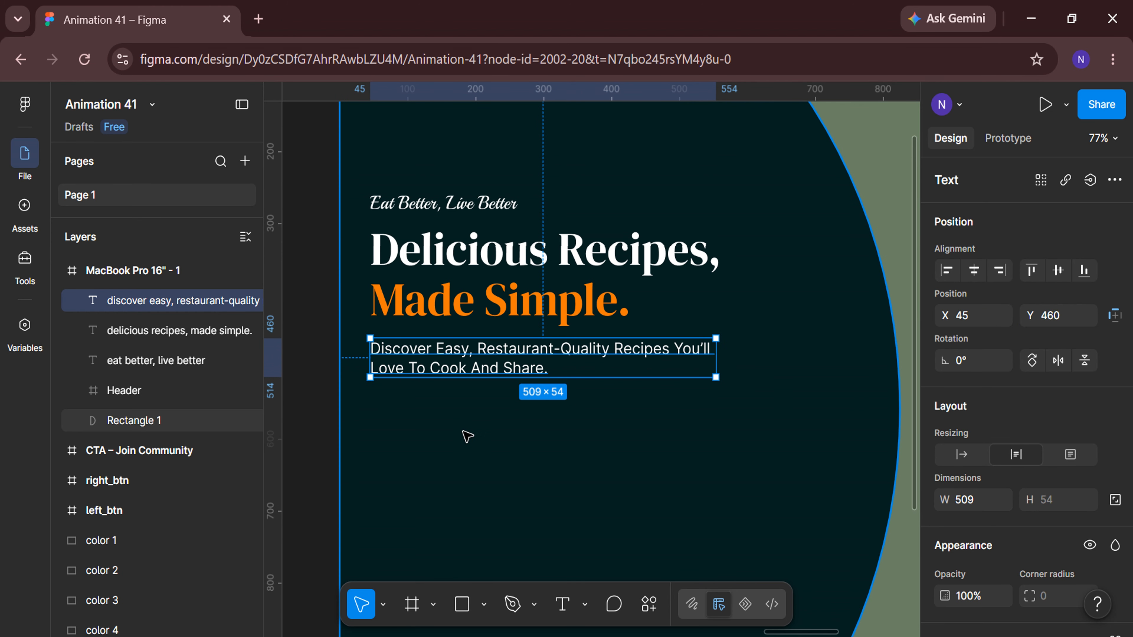
Draw a rectangle below the paragraph about 57 px high and set its width to 500.
click(316, 455)
scroll(417, 532, down, 2)
click(460, 614)
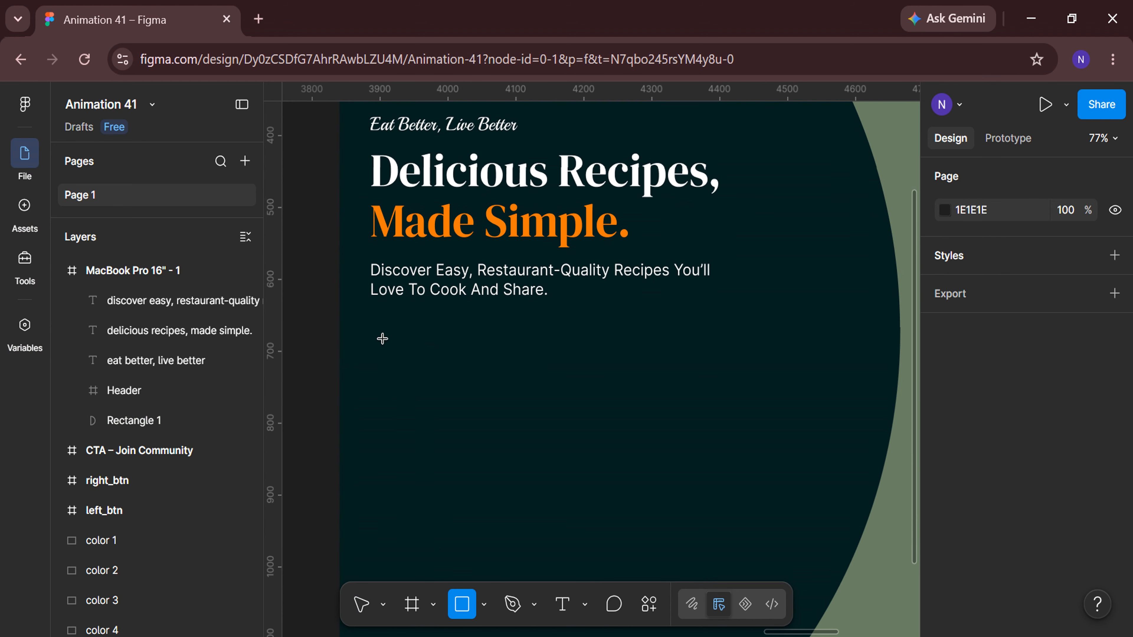
drag(370, 321, 706, 359)
click(971, 457)
text(500)
key(Return)
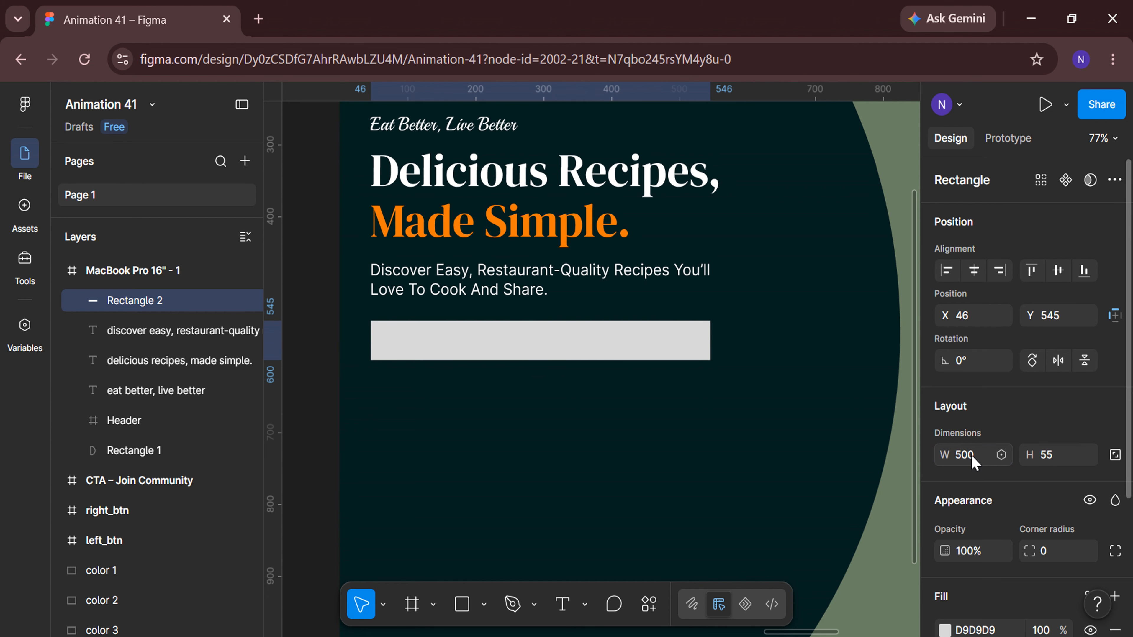
key(Return)
scroll(1064, 458, down, 3)
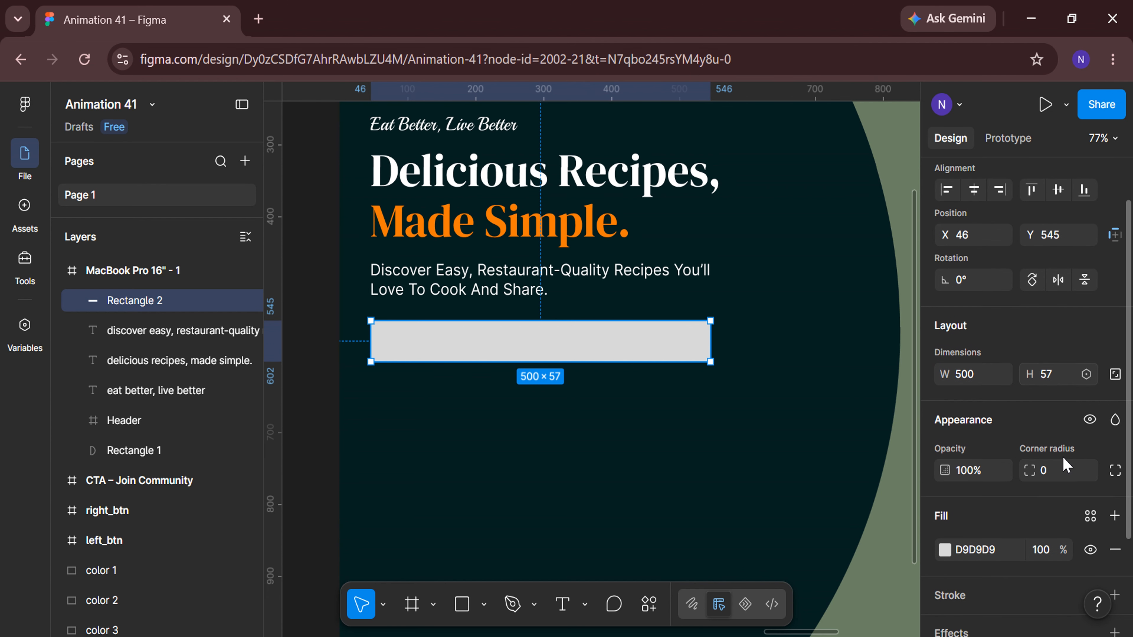
Set the rectangle's corner radius to 100.
click(1064, 450)
key(Return)
scroll(1062, 451, down, 2)
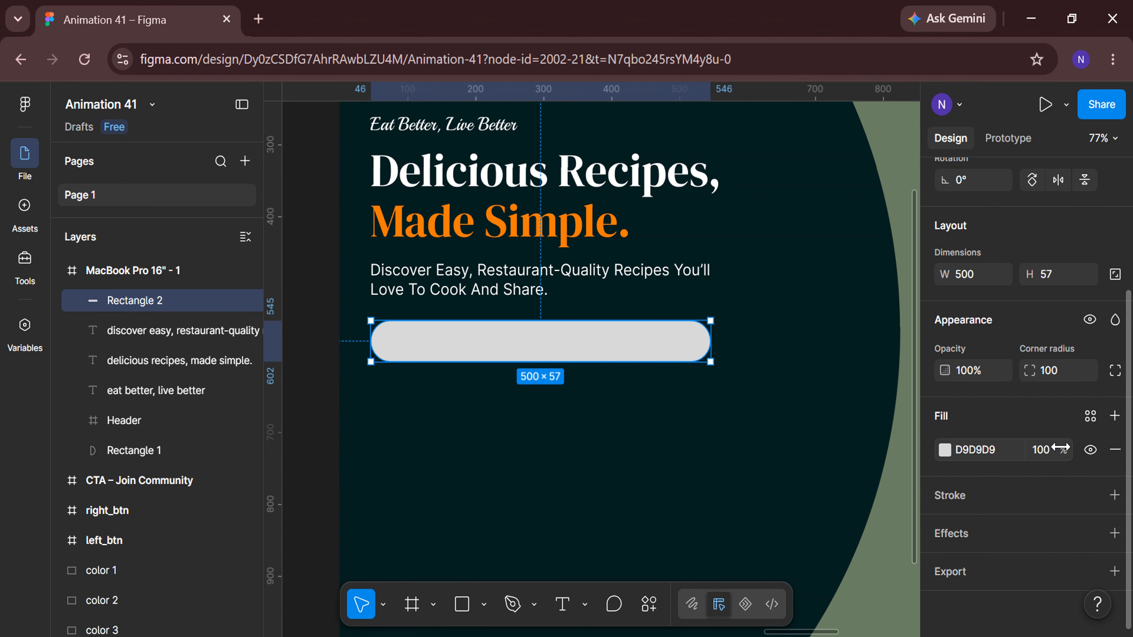
Add an outside stroke of weight 3 to the rounded rectangle.
click(1023, 503)
click(994, 576)
click(979, 600)
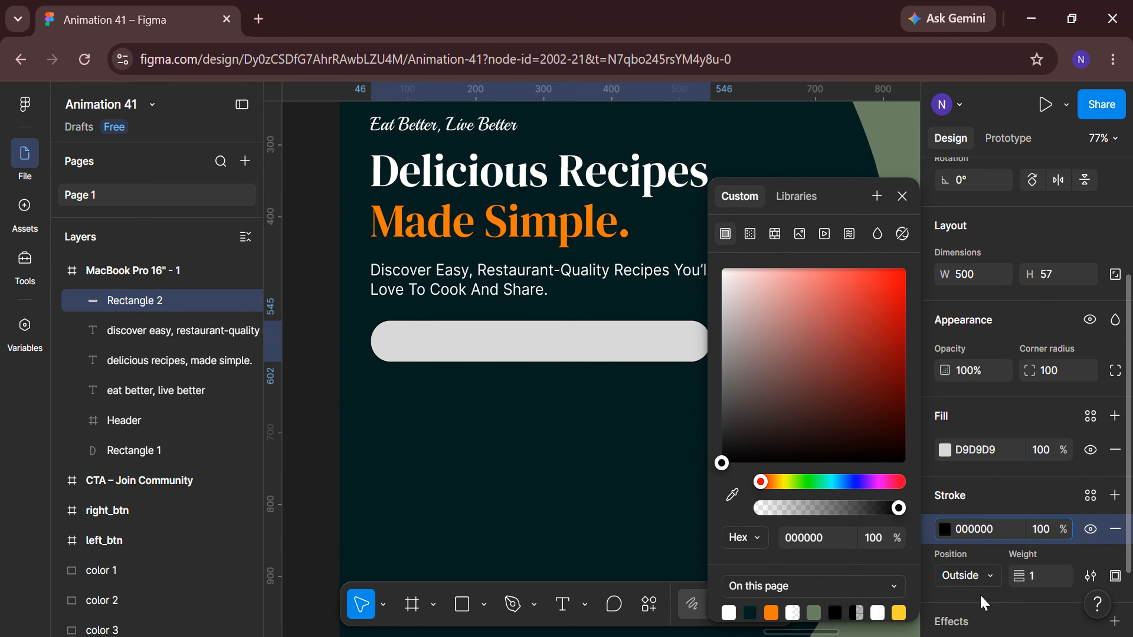
click(1042, 579)
text(3)
key(Return)
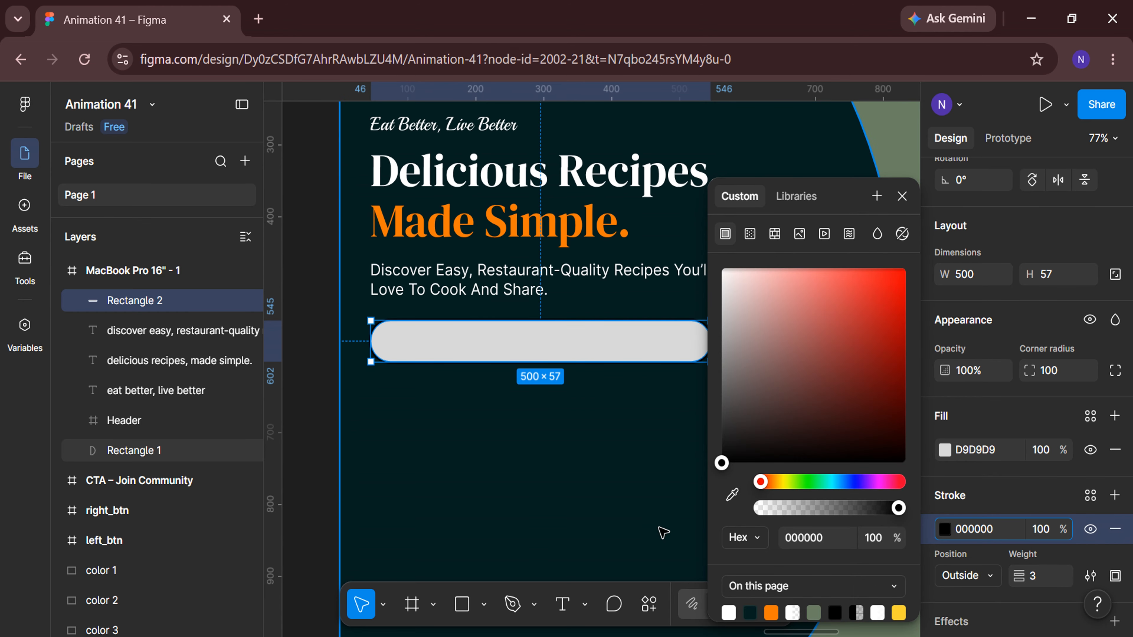
Set the rectangle's stroke and fill colours to white FFFFFF.
scroll(662, 527, right, 1)
drag(756, 316, 701, 245)
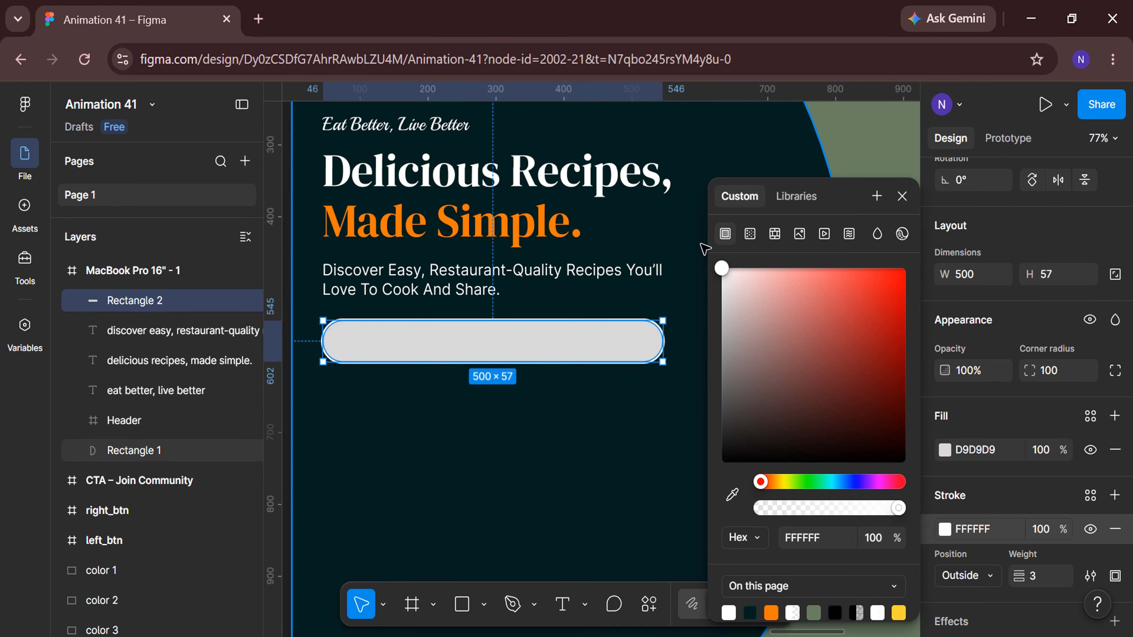
click(902, 196)
click(945, 450)
drag(805, 367, 704, 250)
click(902, 196)
scroll(607, 344, left, 1)
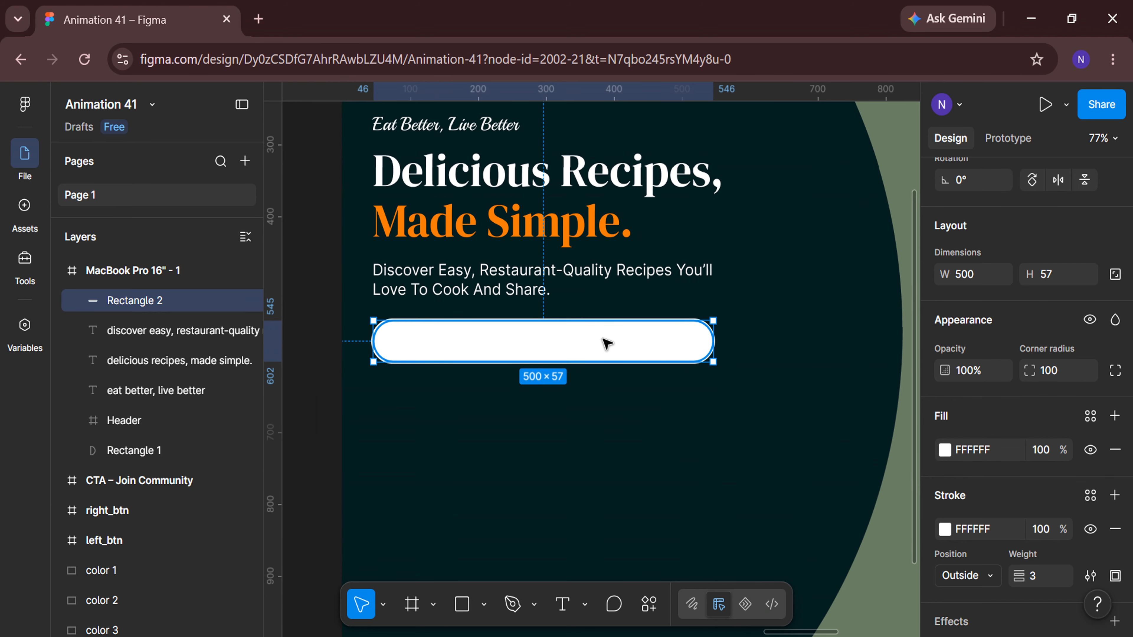
Wrap the rectangle in a frame and rename the frame search-CTA.
right_click(607, 344)
click(641, 421)
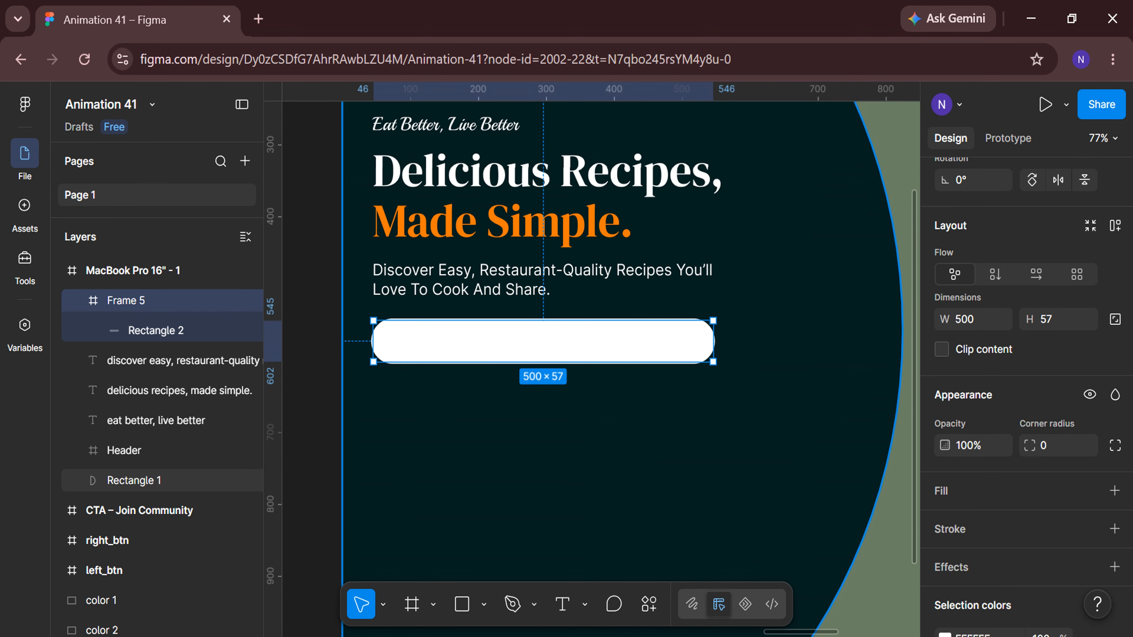
double_click(178, 303)
text(s)
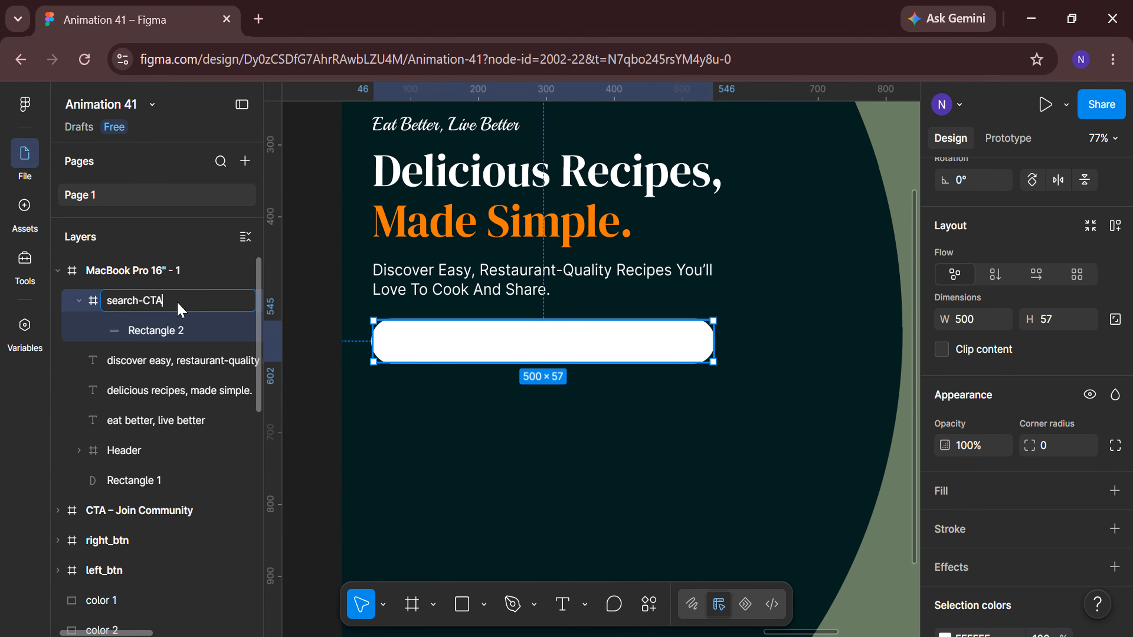
text(earch-CTA)
key(Return)
Use the Iconify plugin to search for "search" and import a magnifier icon as a frame.
click(339, 385)
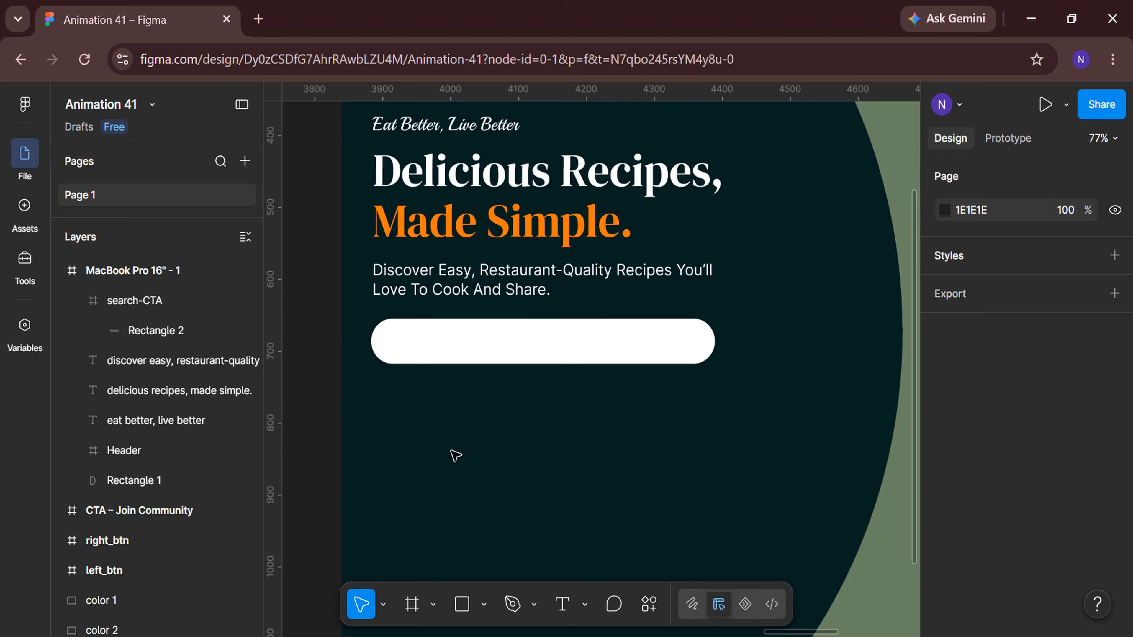
click(647, 604)
click(580, 356)
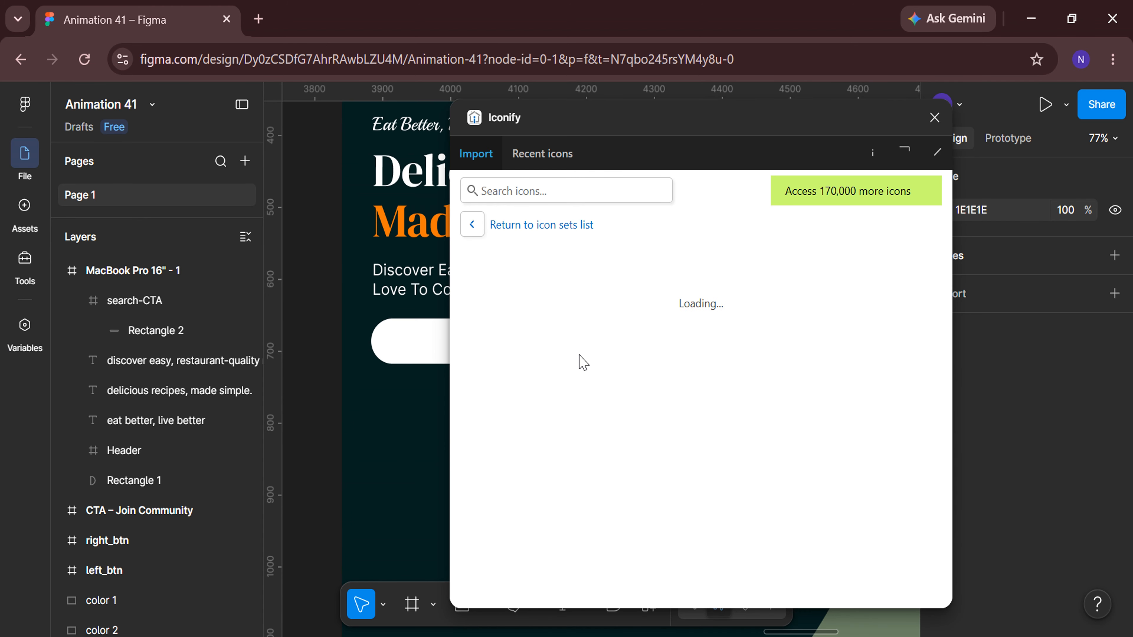
click(529, 191)
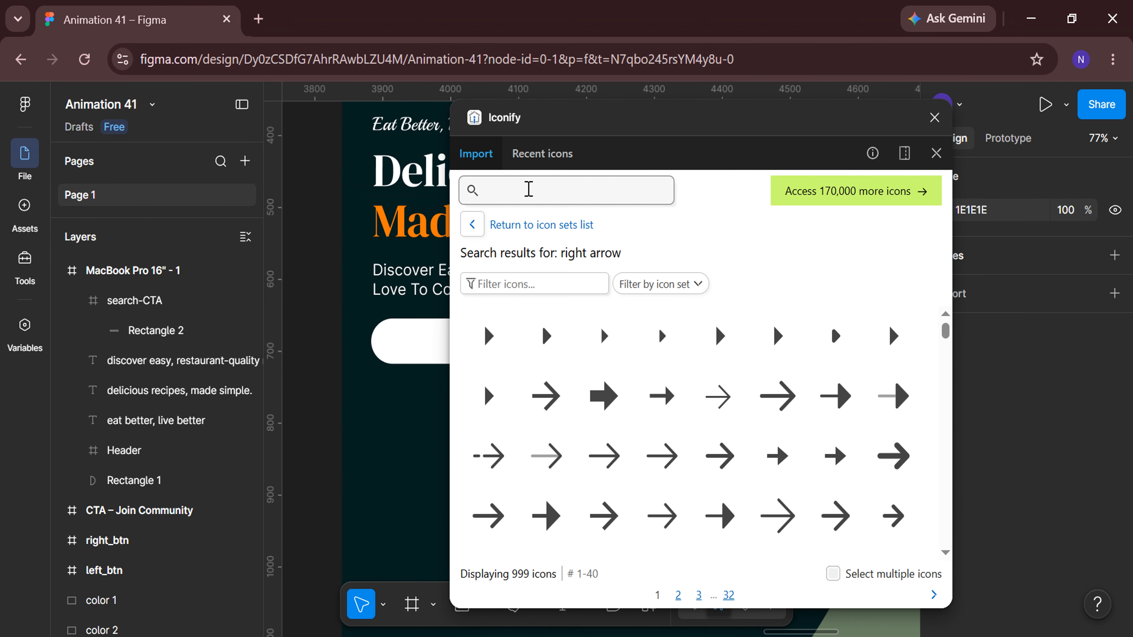
text(search)
key(Return)
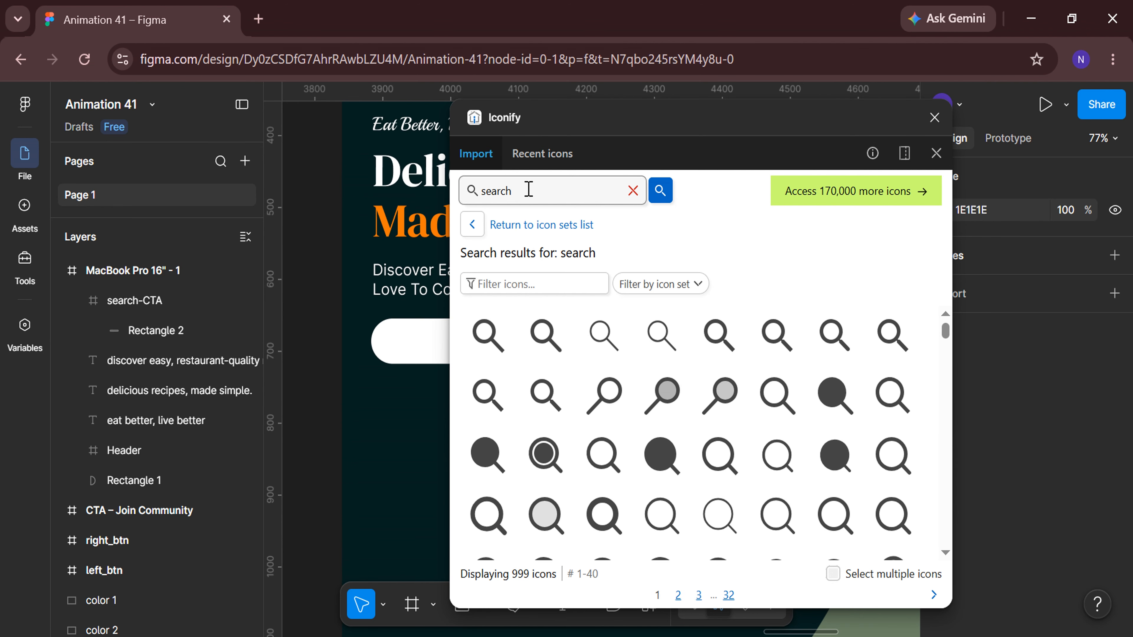
click(777, 455)
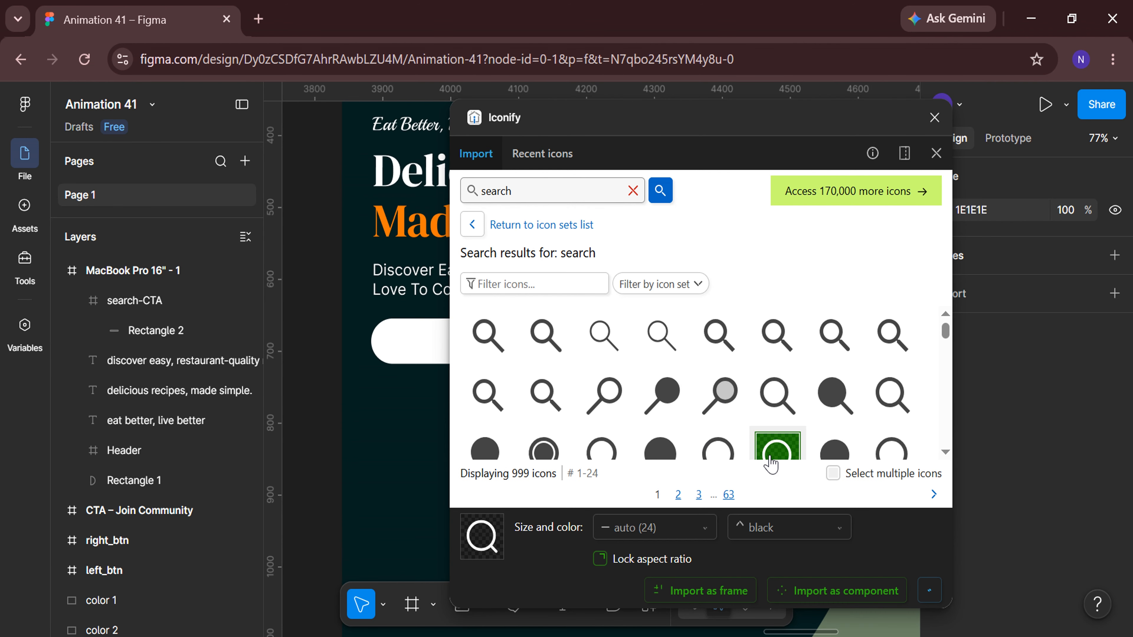
click(723, 598)
click(935, 118)
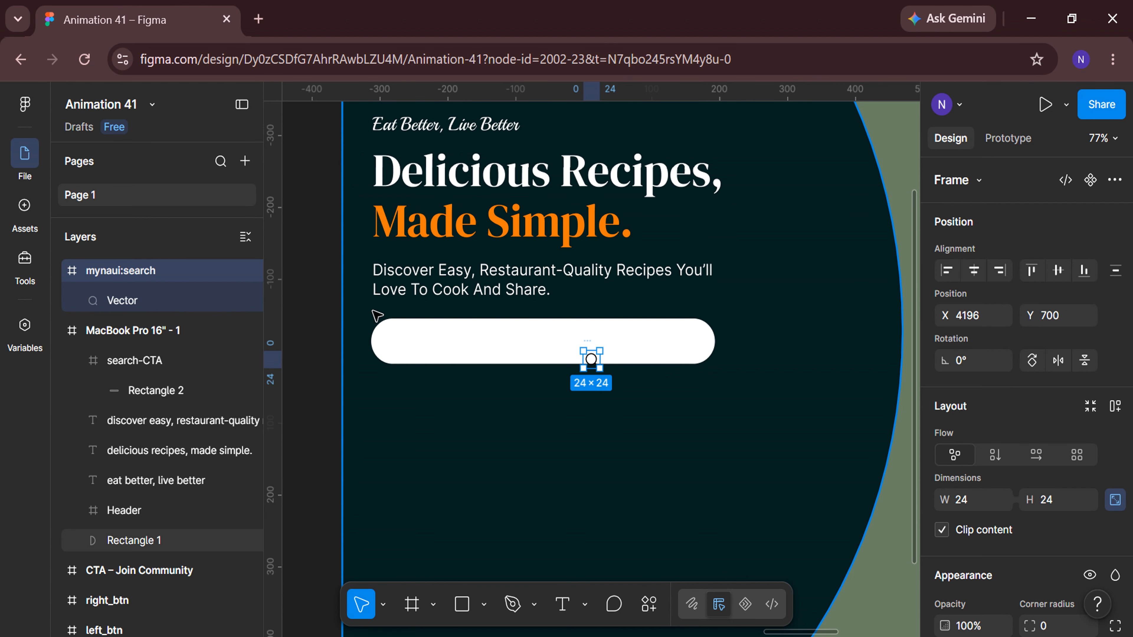
Rename the imported icon frame to search.
double_click(122, 269)
drag(122, 270, 87, 271)
key(BackSpace)
key(Return)
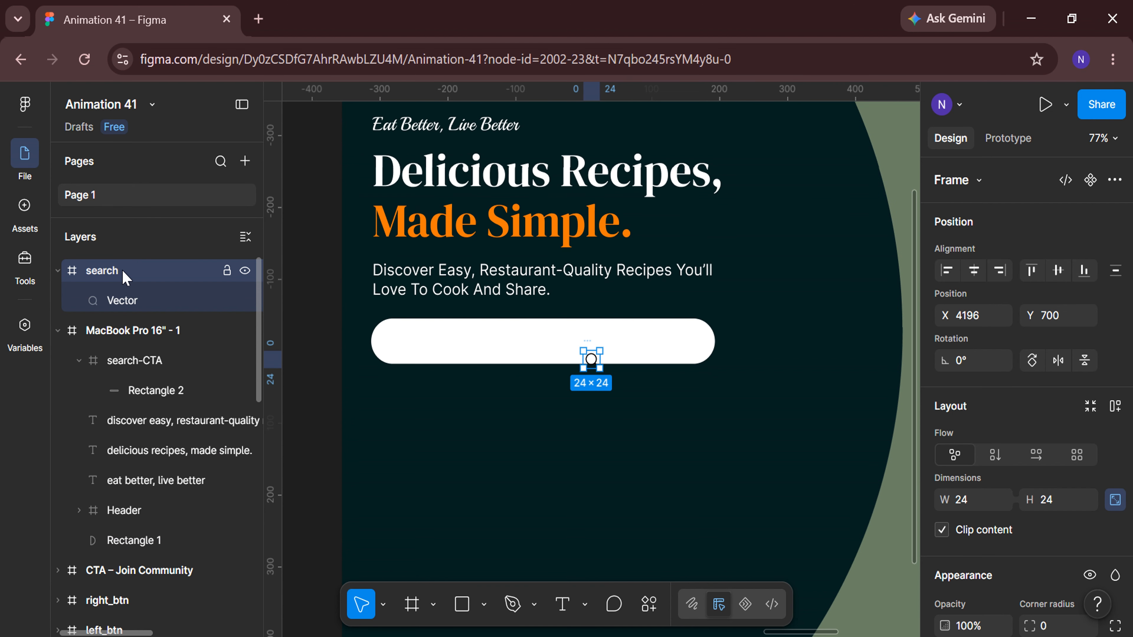
Resize the search icon frame to 34 by 34.
click(973, 505)
text(34)
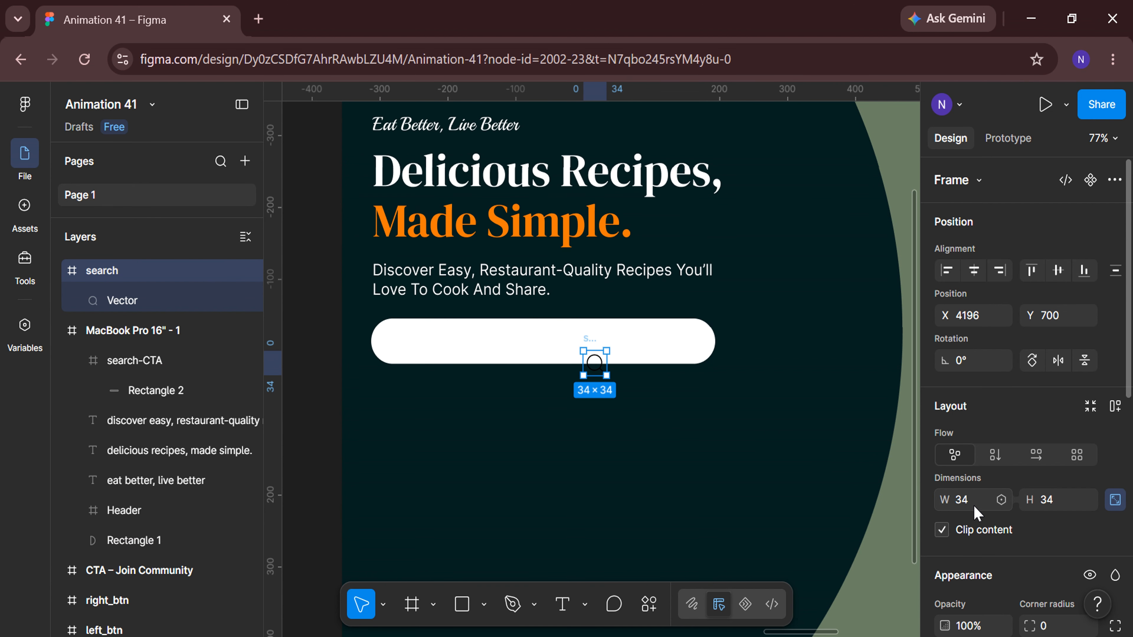
key(Return)
Move the search icon onto the left end of the search bar and nest it inside the search-CTA frame.
drag(594, 363, 403, 344)
scroll(417, 344, up, 5)
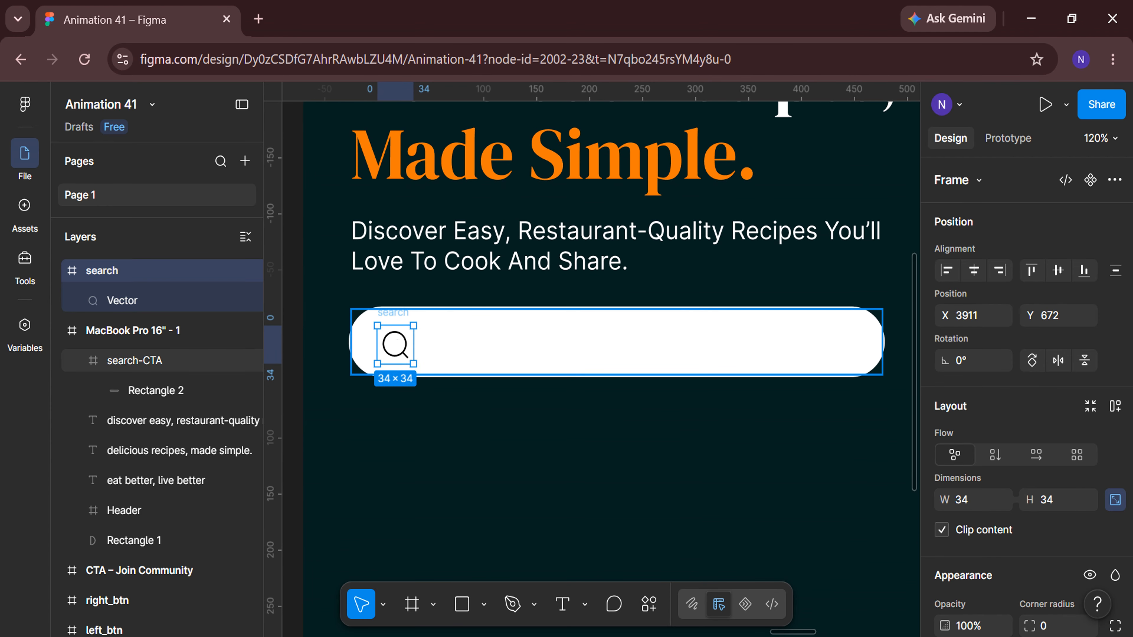
click(57, 271)
drag(164, 328, 164, 335)
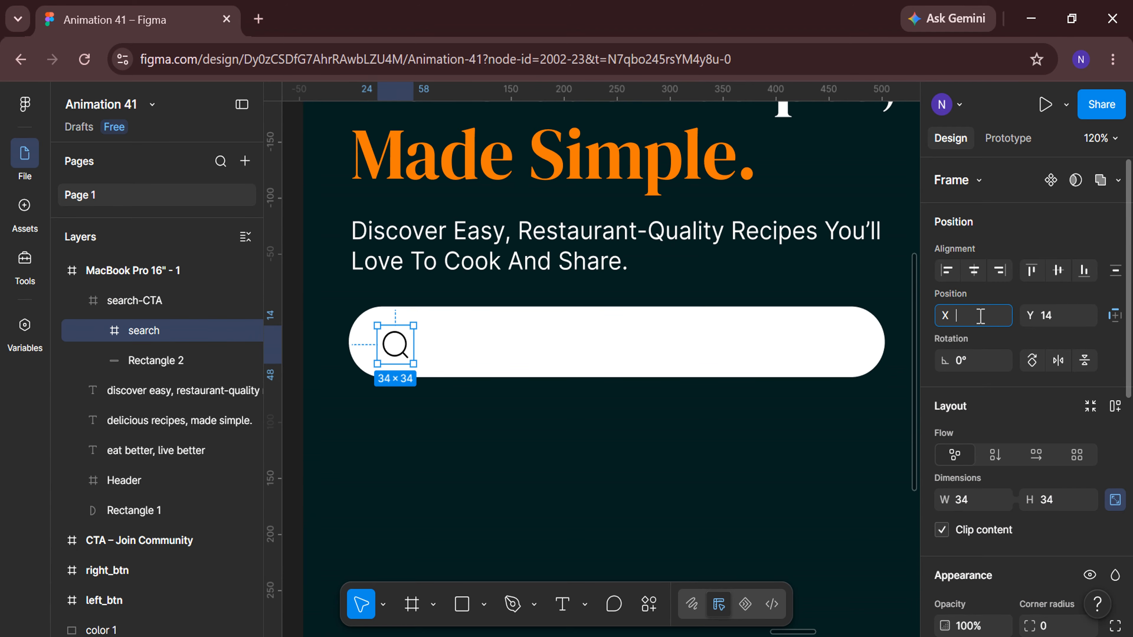
Set the icon's X position to 15 and centre it vertically within the search bar.
text(15)
key(Return)
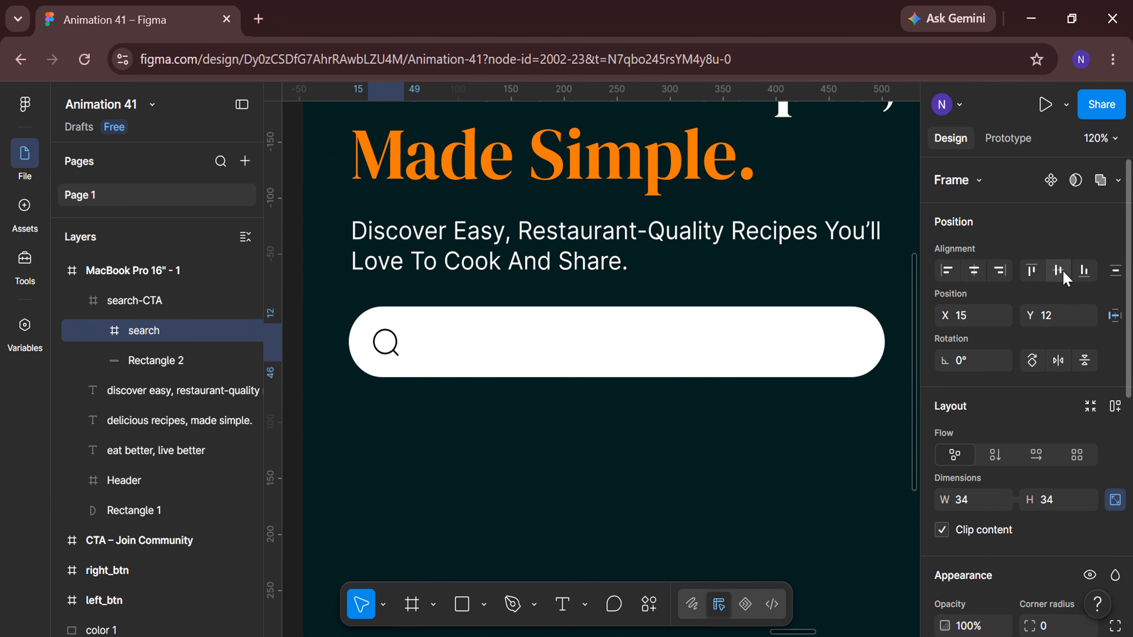
click(1061, 270)
Add a text layer reading Search inside the search bar next to the icon.
click(564, 611)
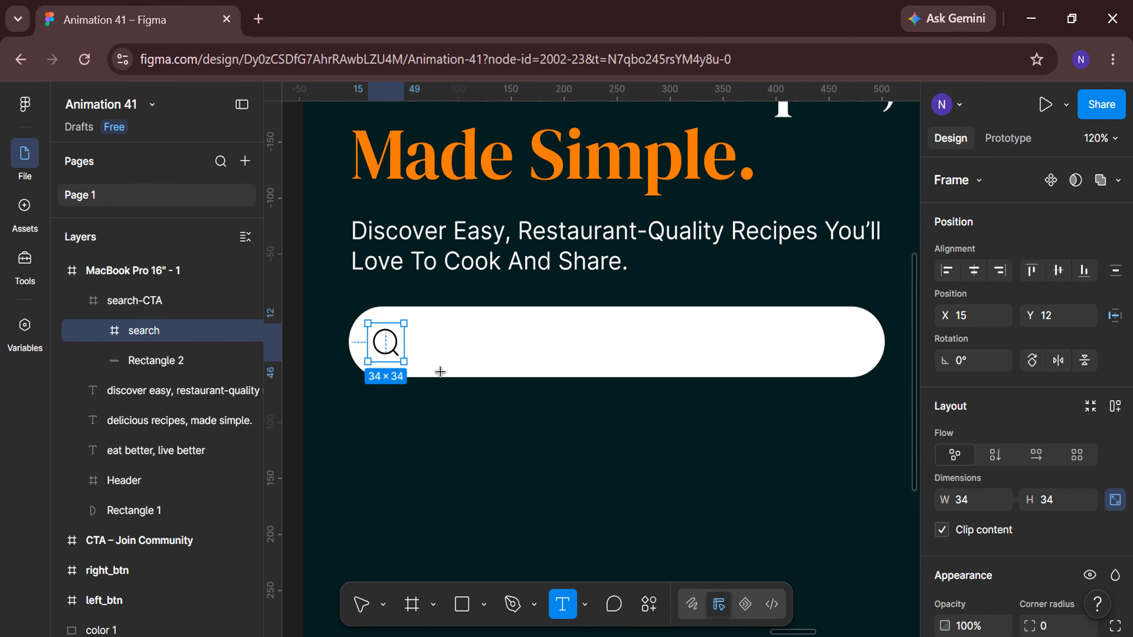
scroll(443, 372, up, 2)
click(420, 333)
text(Search)
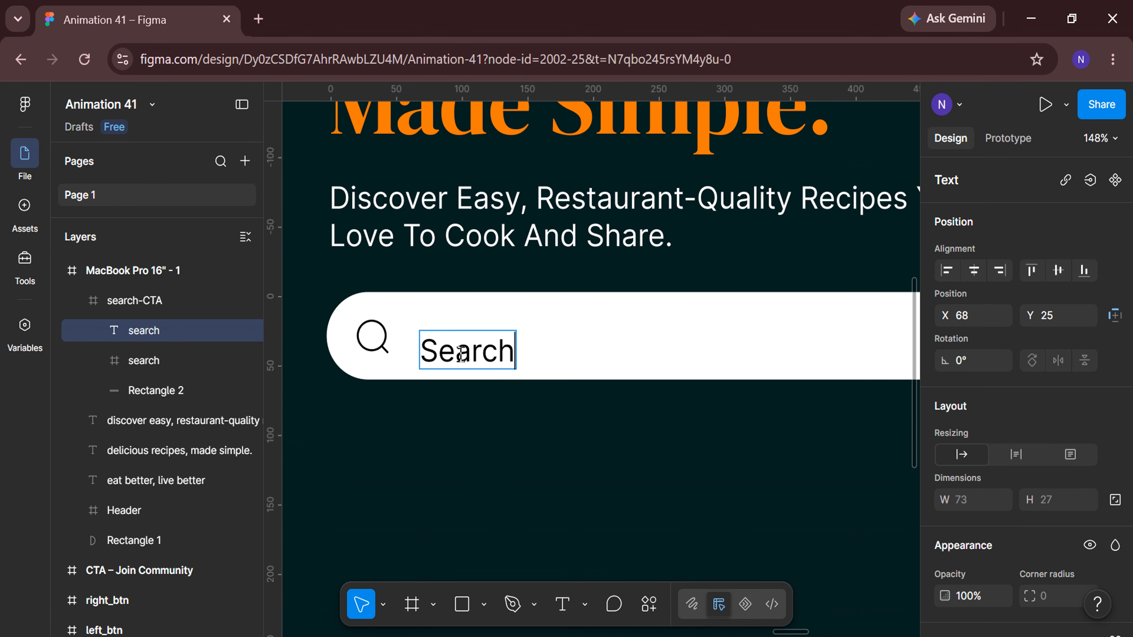
Set the placeholder text to 16 px and its black fill opacity to 65%.
key(ctrl+a)
scroll(1112, 404, down, 5)
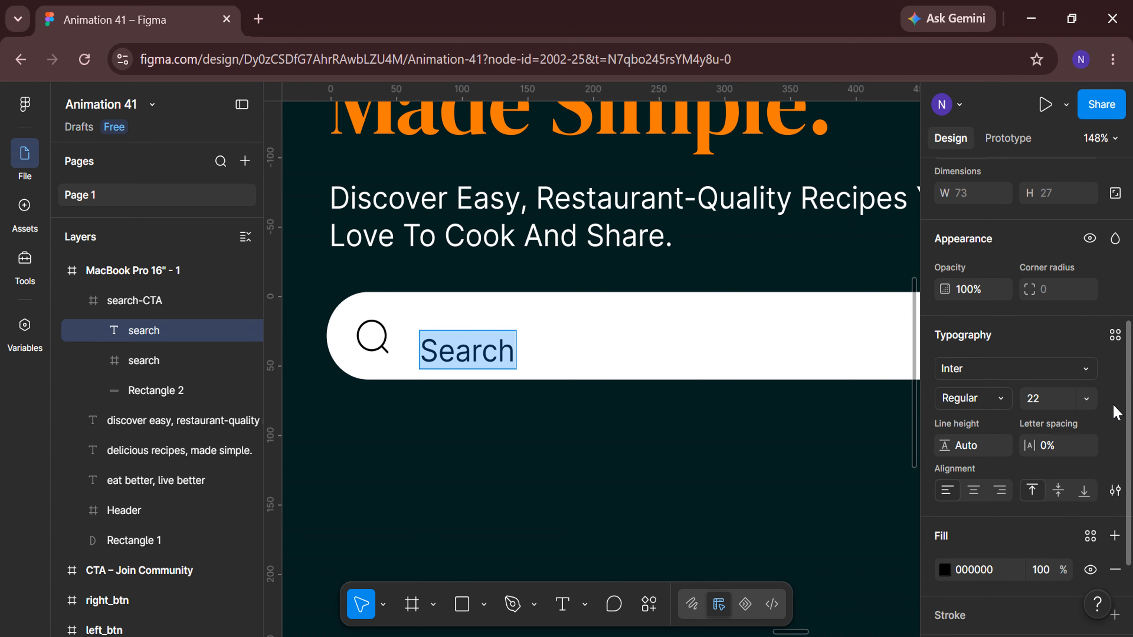
text(16)
key(Return)
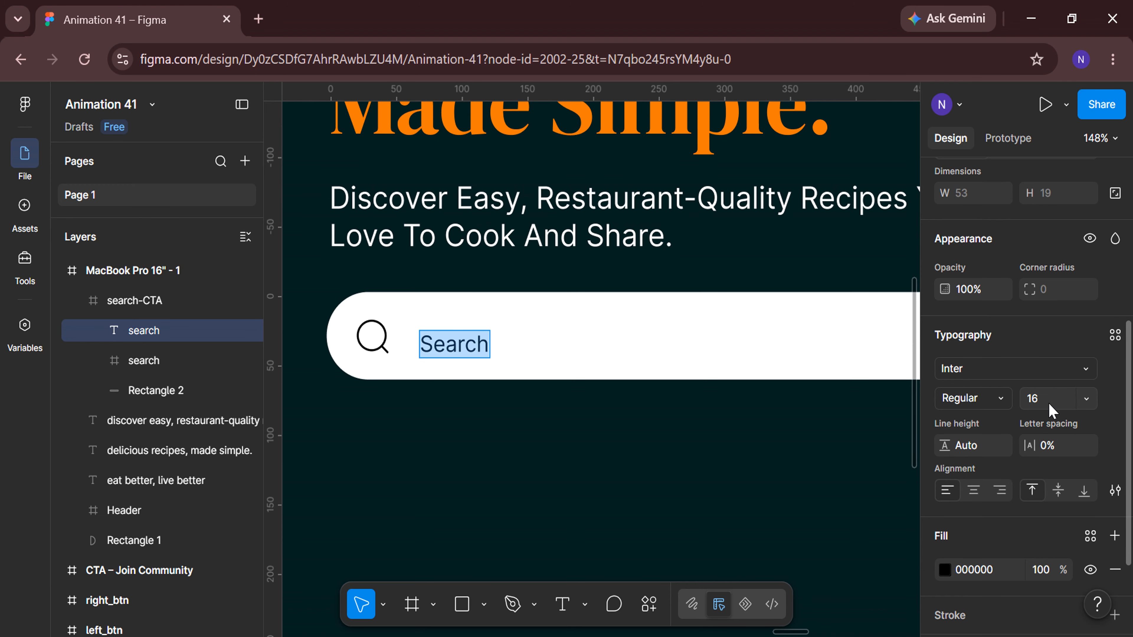
scroll(1052, 410, down, 3)
text(65)
key(Return)
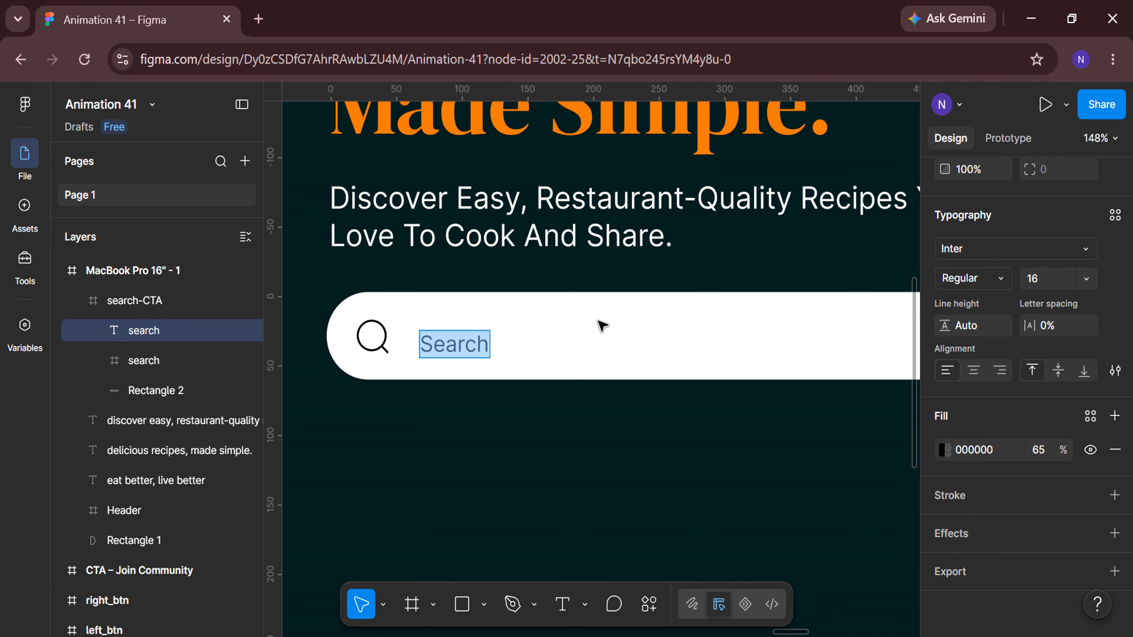
Change the placeholder text to Search Recipes, Ingredients...
scroll(600, 324, up, 3)
click(473, 347)
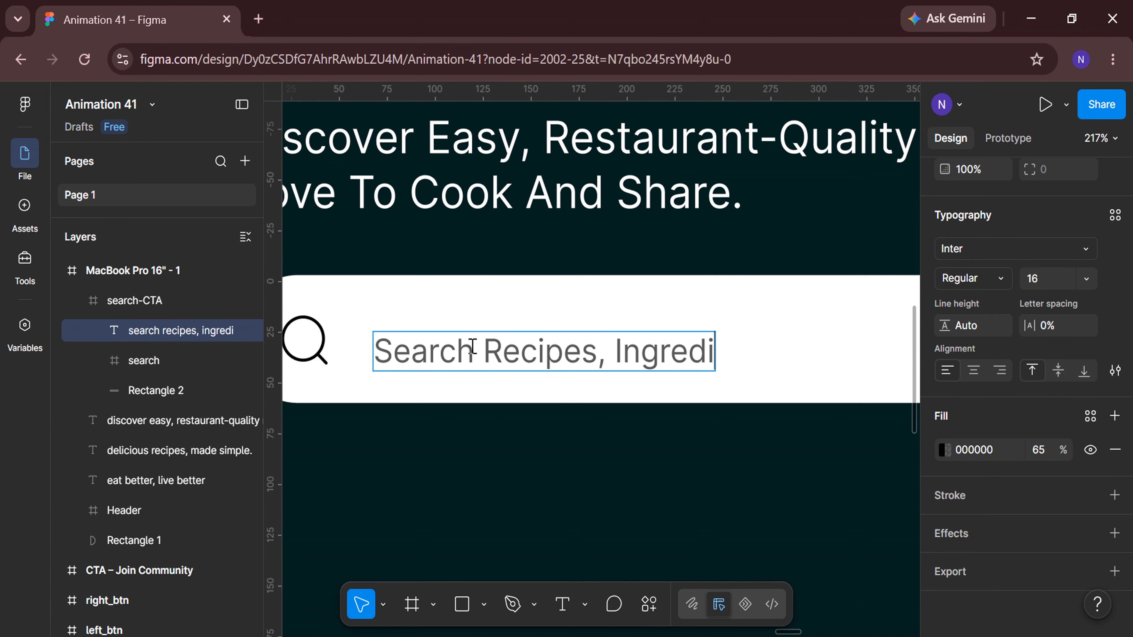
scroll(471, 348, down, 5)
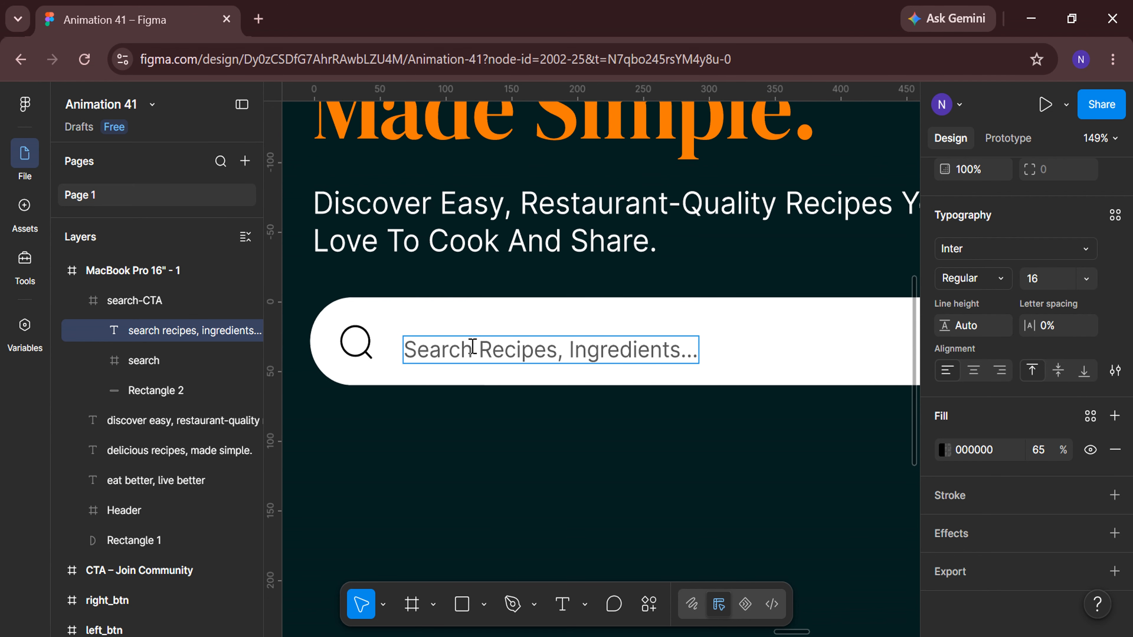
key(Escape)
scroll(1063, 346, up, 7)
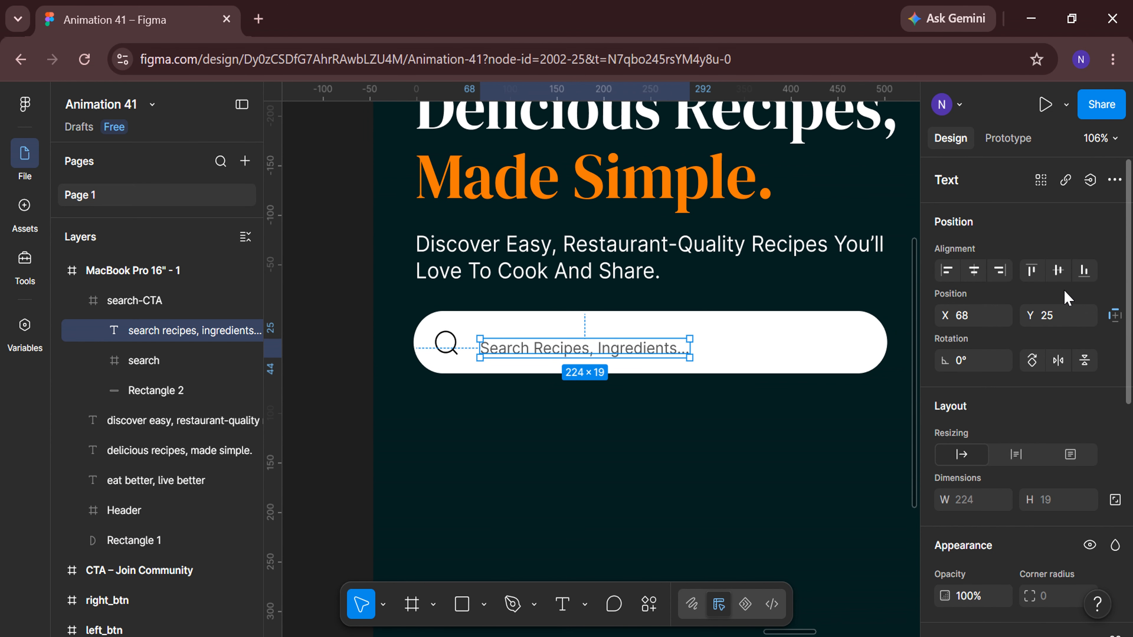
Centre the placeholder vertically in the bar and set its X position to 60.
click(1059, 271)
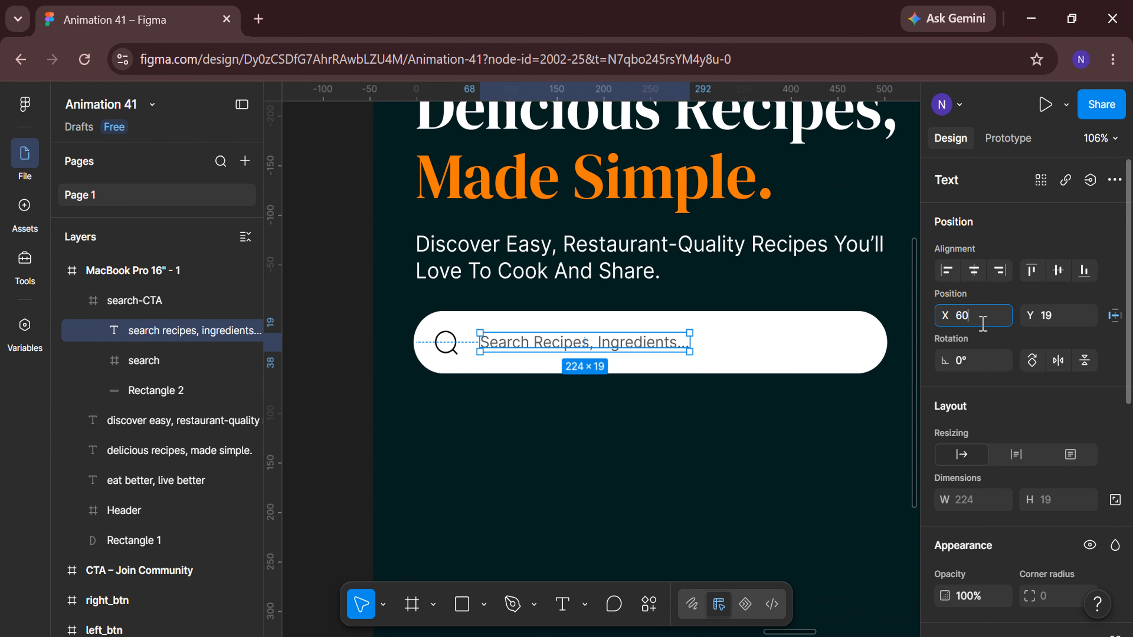
key(Return)
Add a Search text label at the right end of the search bar.
click(565, 606)
scroll(623, 371, right, 4)
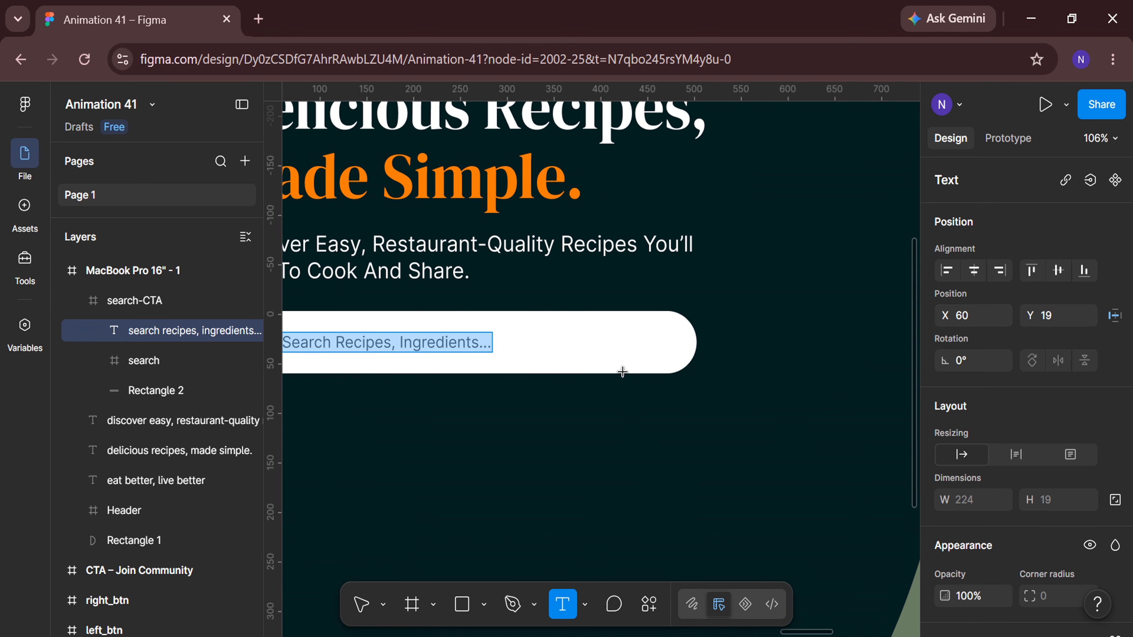
click(594, 331)
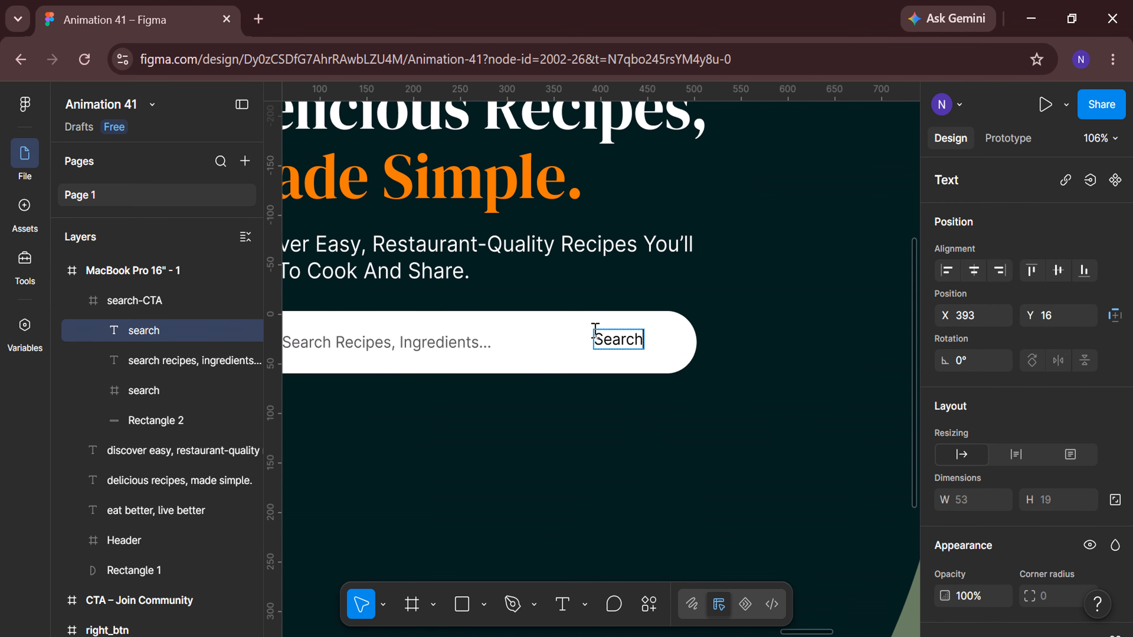
Set the Search label to Medium weight at 22 px.
scroll(1025, 406, down, 1)
click(1004, 357)
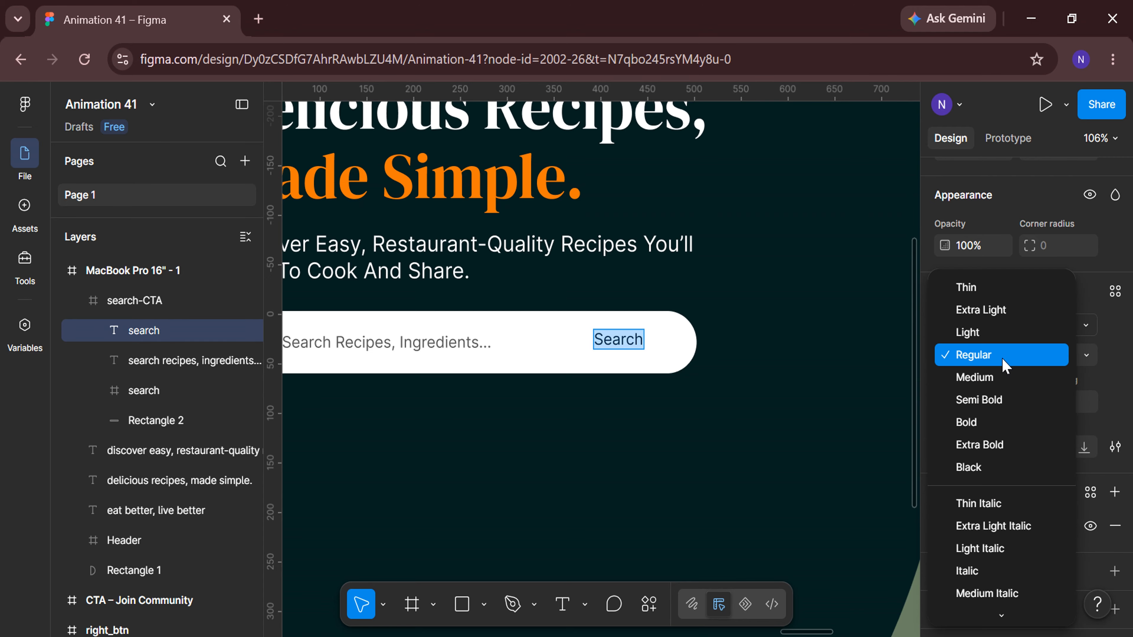
click(1000, 376)
text(22)
key(Return)
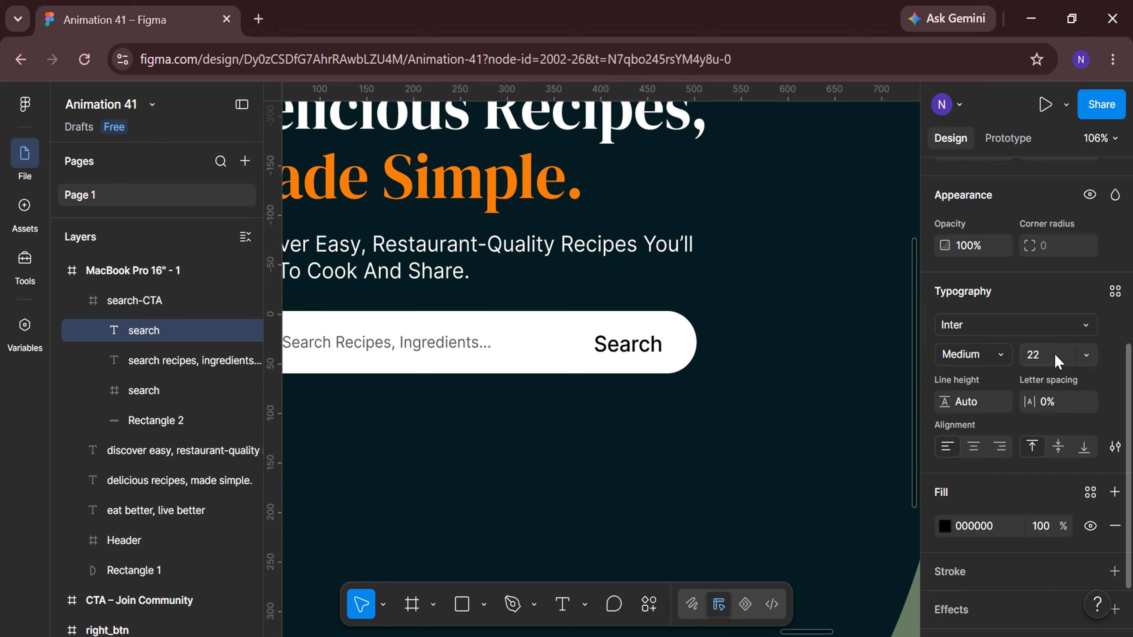
Wrap the Search label in an auto layout frame and rename the frame search-btn.
scroll(730, 458, down, 5)
right_click(655, 381)
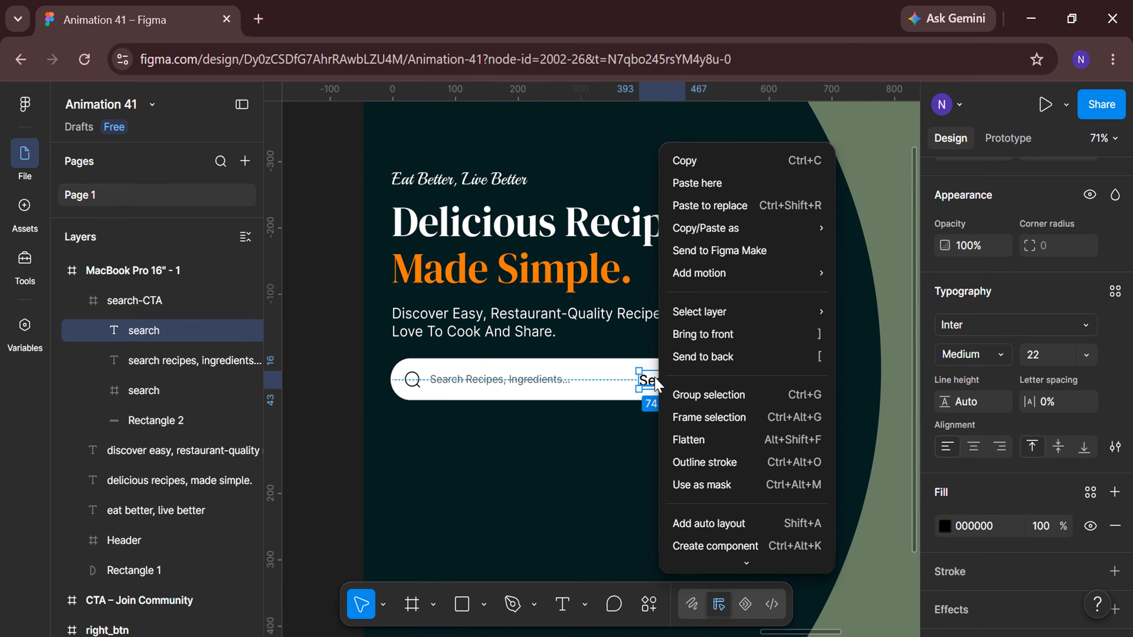
click(706, 522)
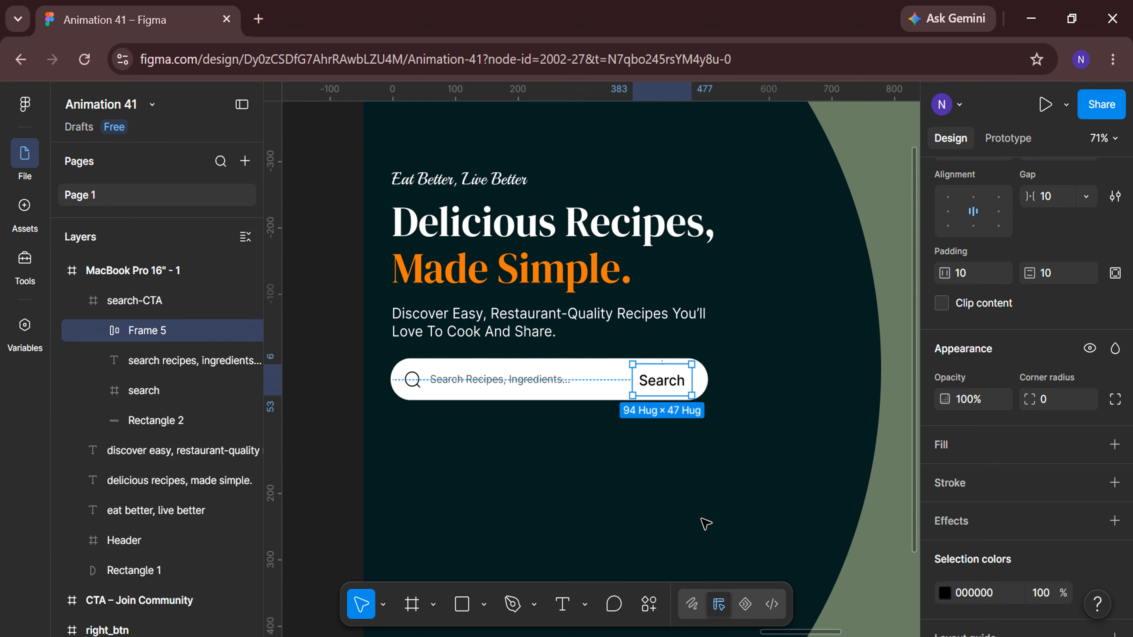
double_click(184, 334)
text(search)
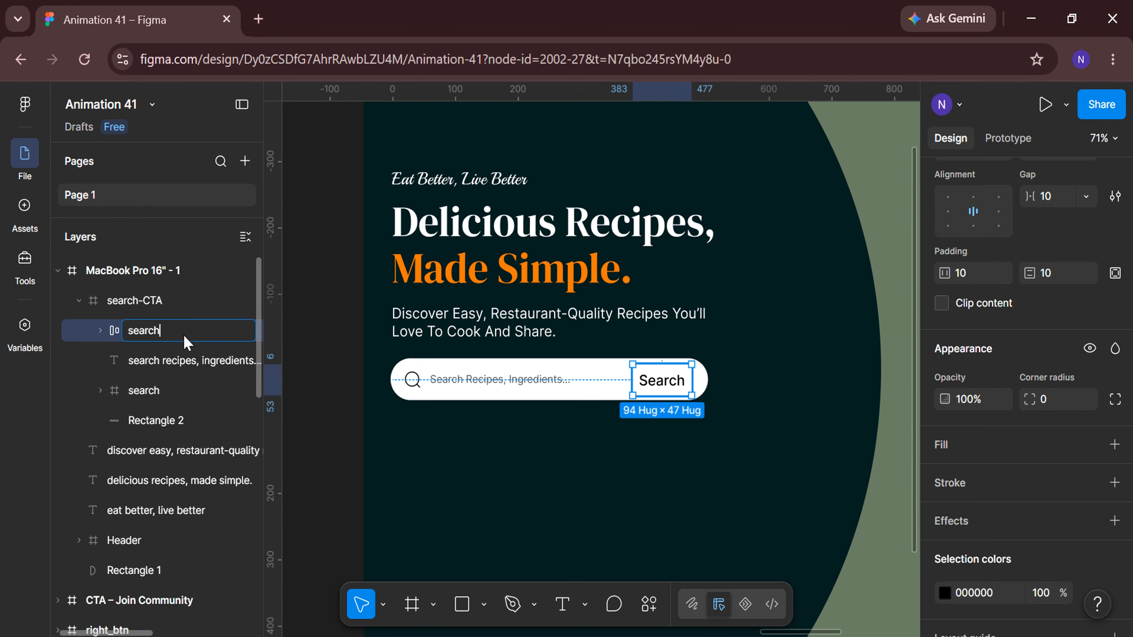
text(-btn)
key(Return)
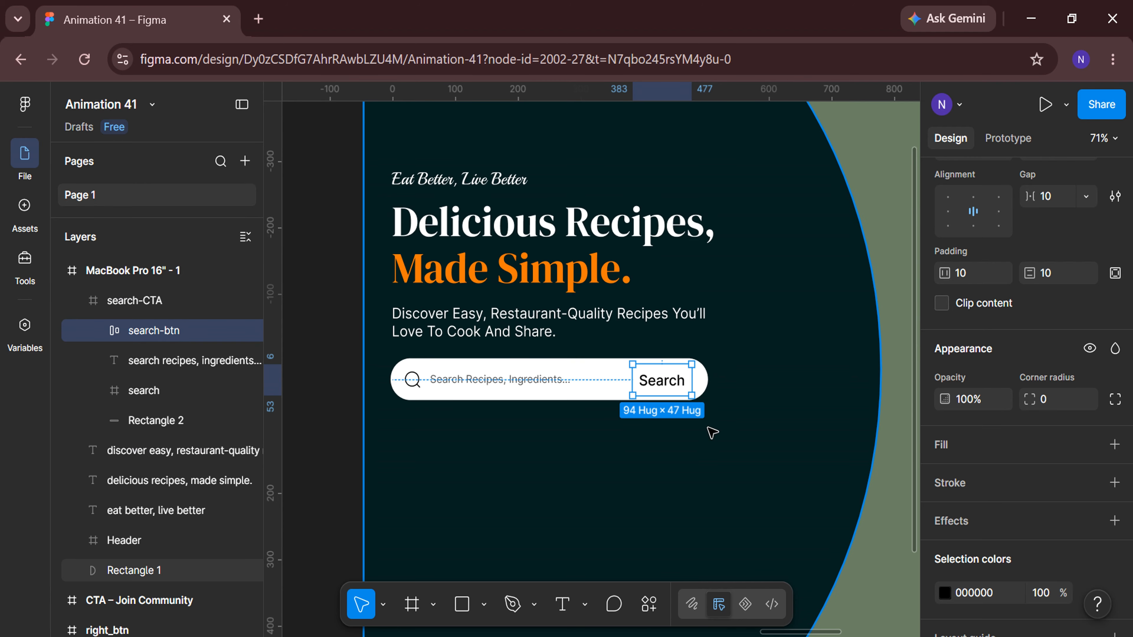
Fill the search-btn frame with the orange FA7905 sampled from the colour palette.
click(987, 446)
click(732, 495)
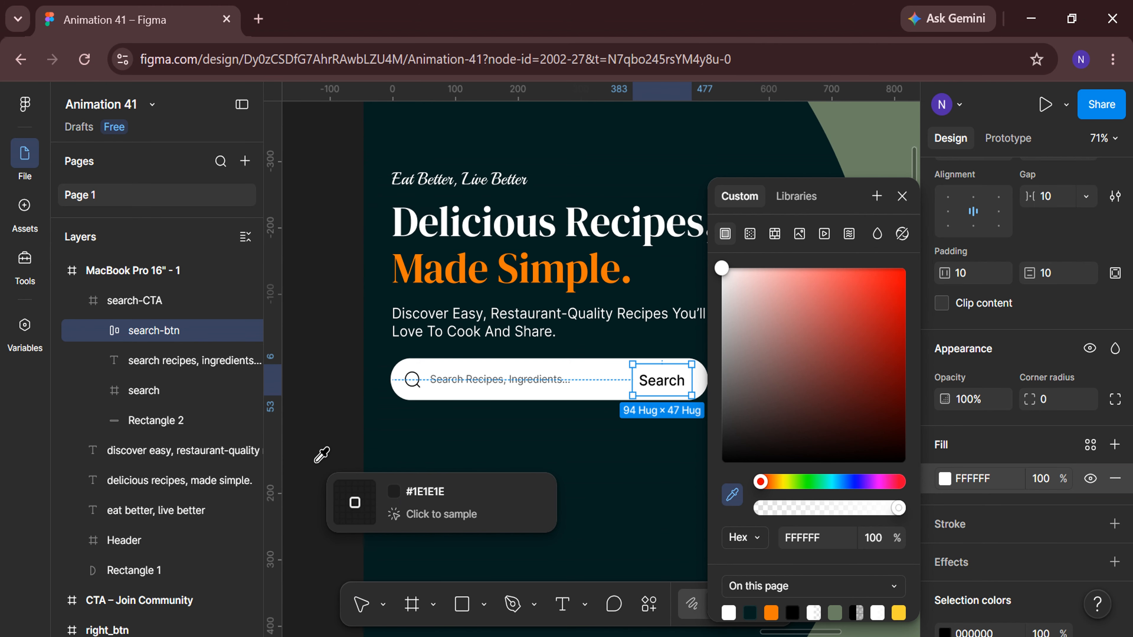
scroll(328, 485, down, 5)
scroll(330, 526, left, 3)
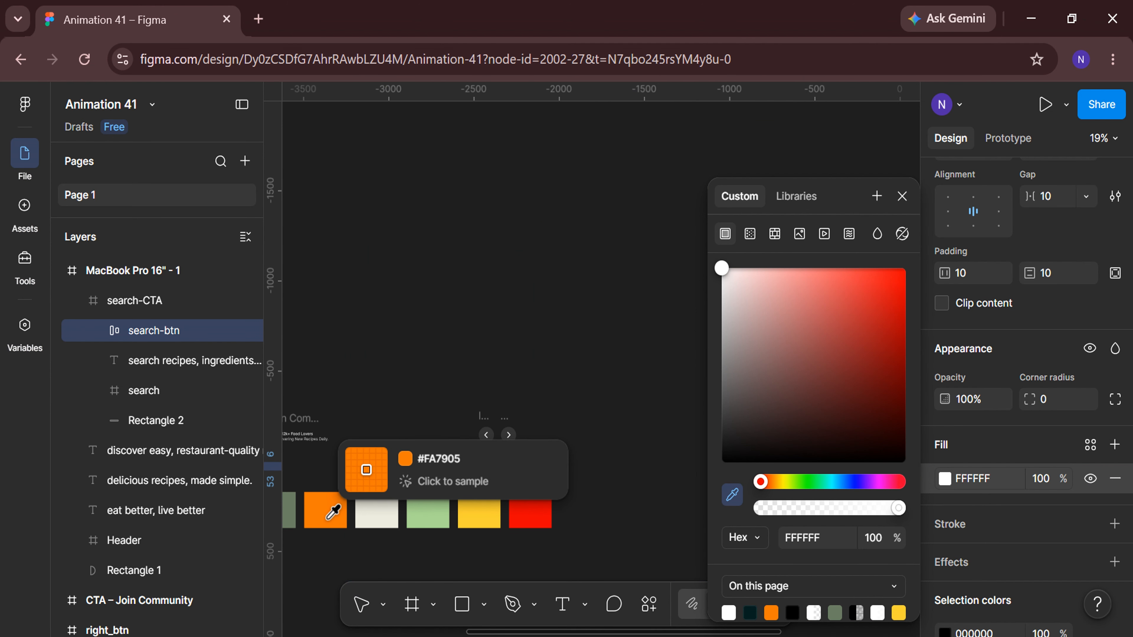
click(324, 512)
click(663, 559)
scroll(647, 544, right, 5)
scroll(539, 436, up, 5)
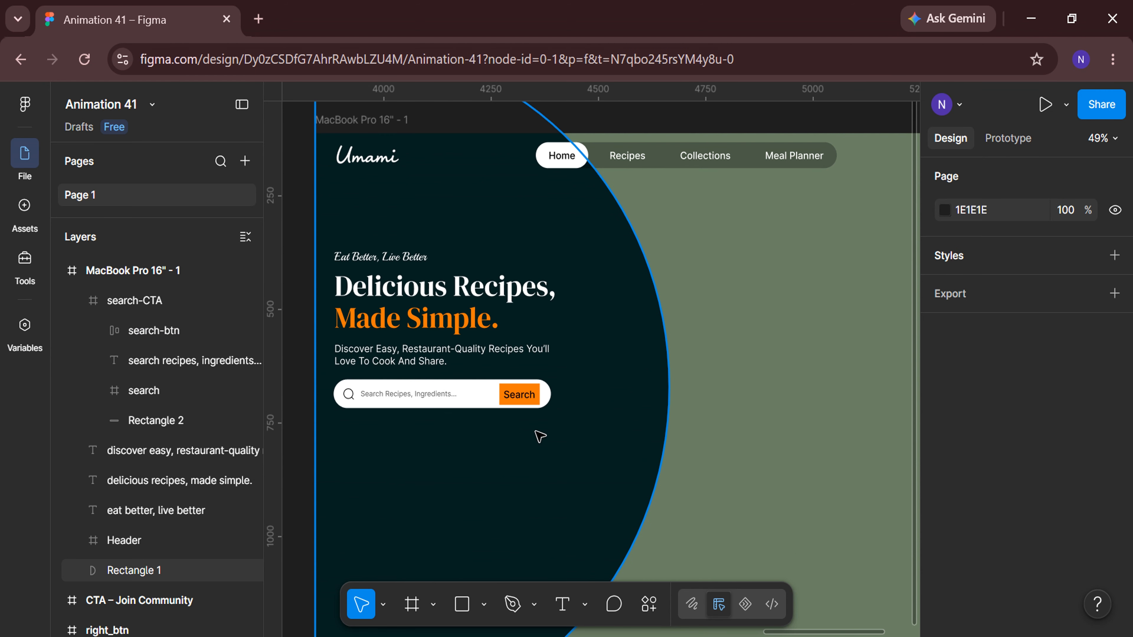
Set the search-btn's horizontal padding to 30 and vertical padding to 15.
click(524, 368)
click(526, 369)
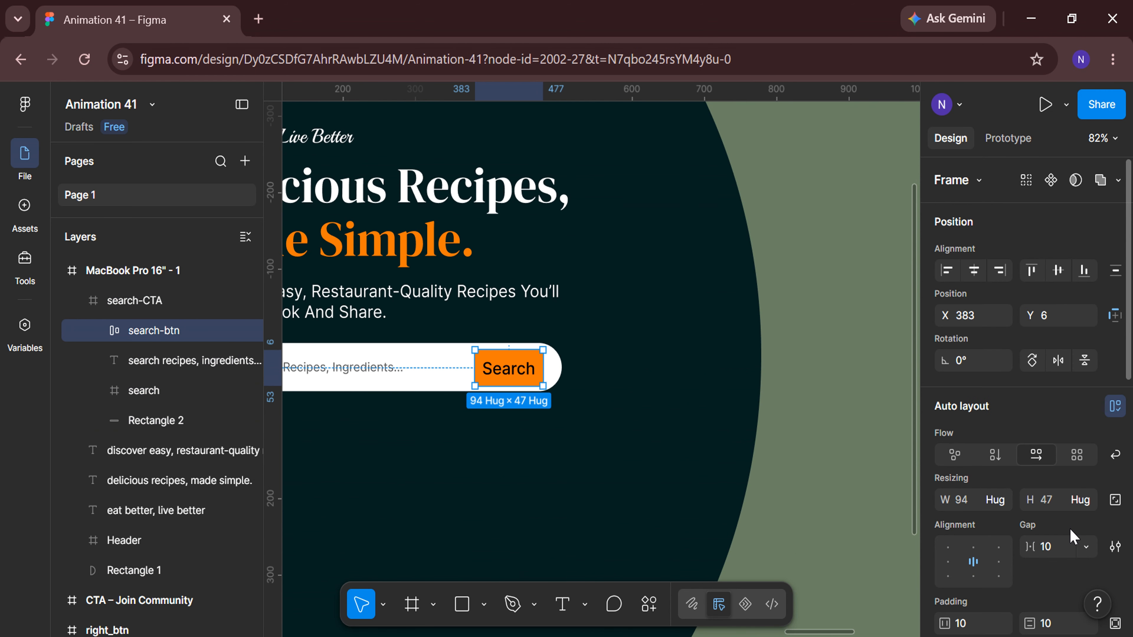
scroll(984, 466, down, 3)
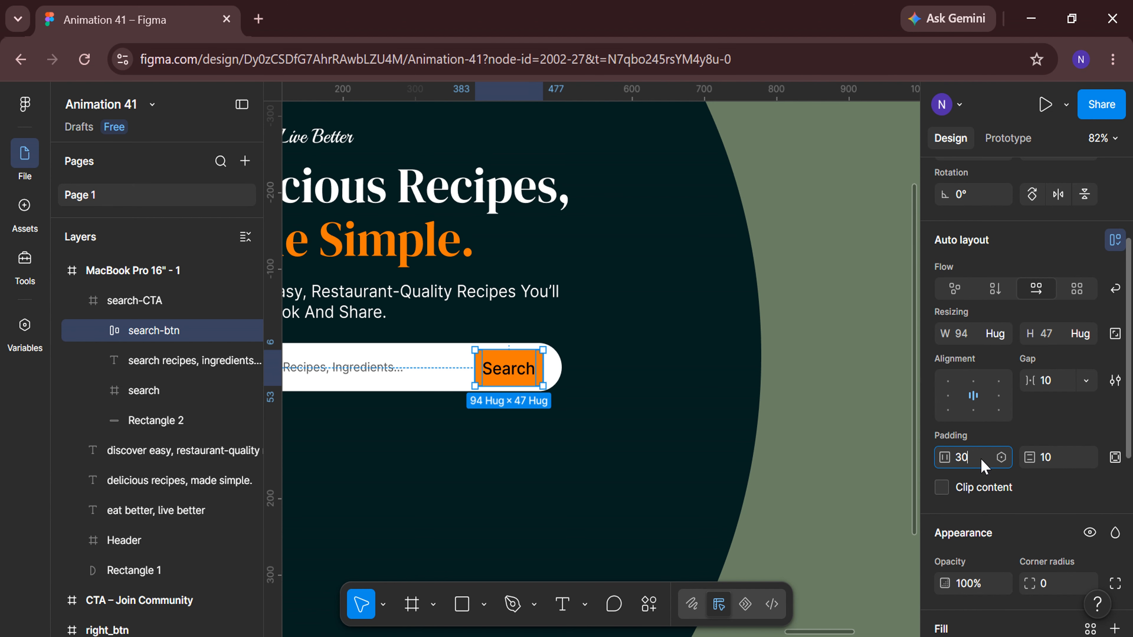
key(Return)
click(1055, 458)
text(15)
key(Return)
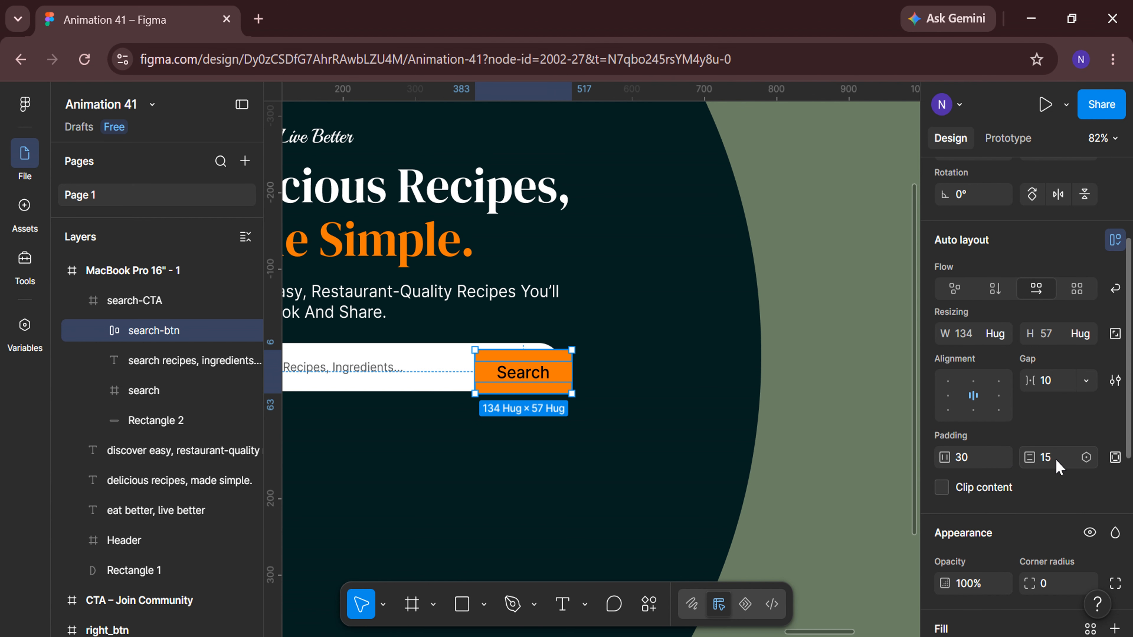
Round the search-btn's corners into a pill shape.
scroll(1055, 458, down, 1)
click(1056, 536)
text(100)
scroll(1057, 535, up, 4)
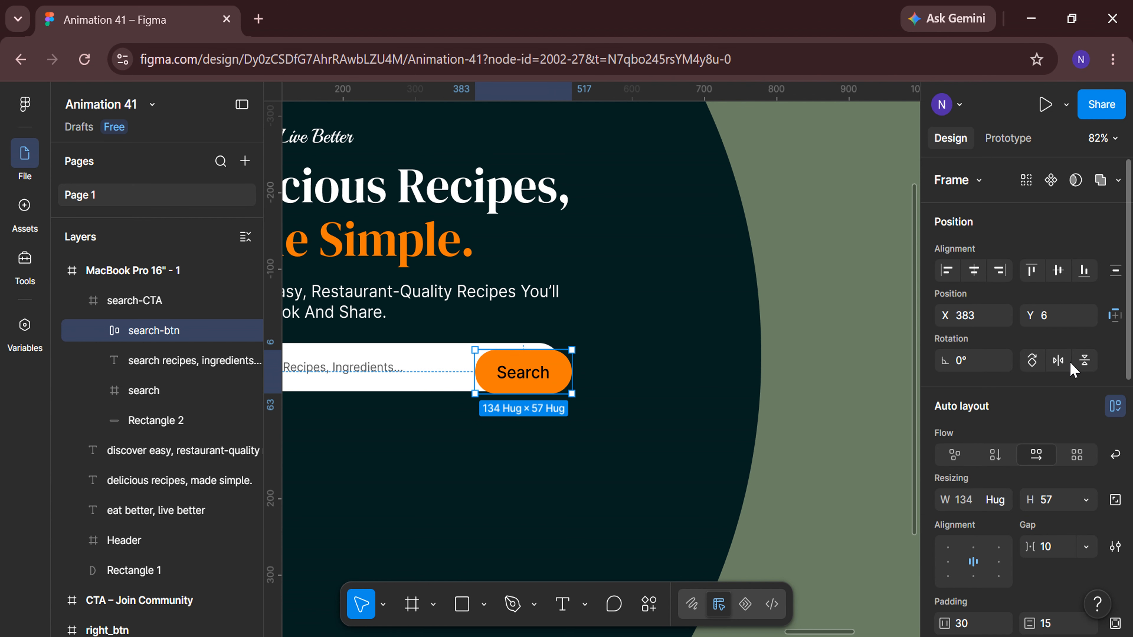
Align the search-btn to the right edge and vertical centre of the search bar.
click(999, 270)
click(1058, 270)
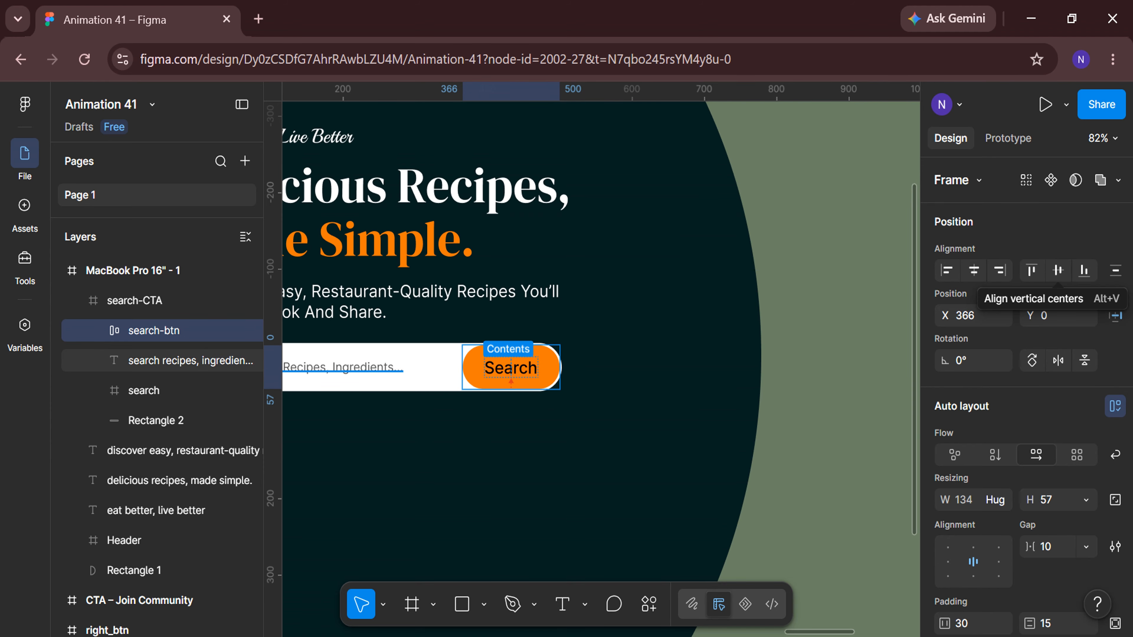
Set the Search label's text colour to white FFFFFF.
click(102, 330)
click(134, 360)
scroll(966, 438, down, 5)
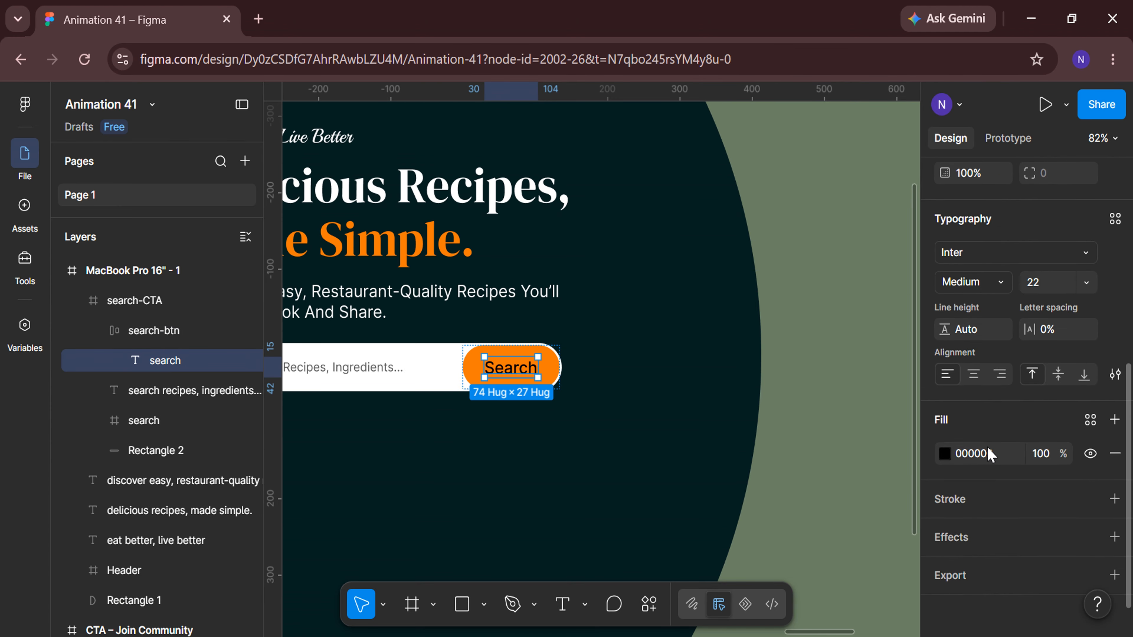
click(944, 450)
drag(746, 286, 721, 267)
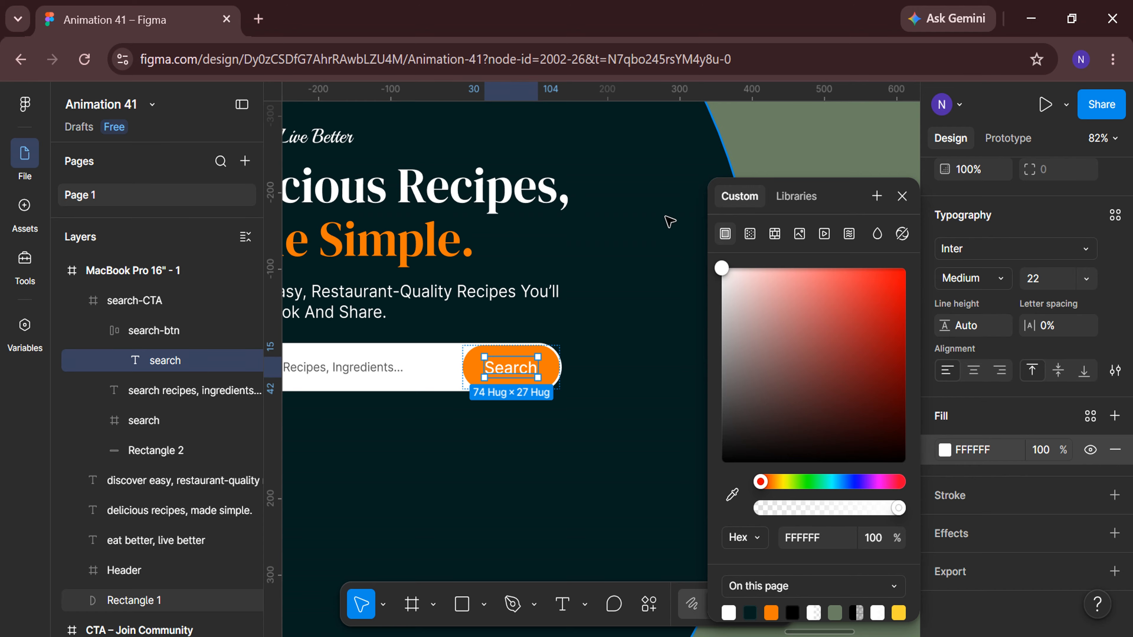
click(902, 197)
Duplicate the search-btn and move the copy below the search bar.
scroll(387, 438, down, 5)
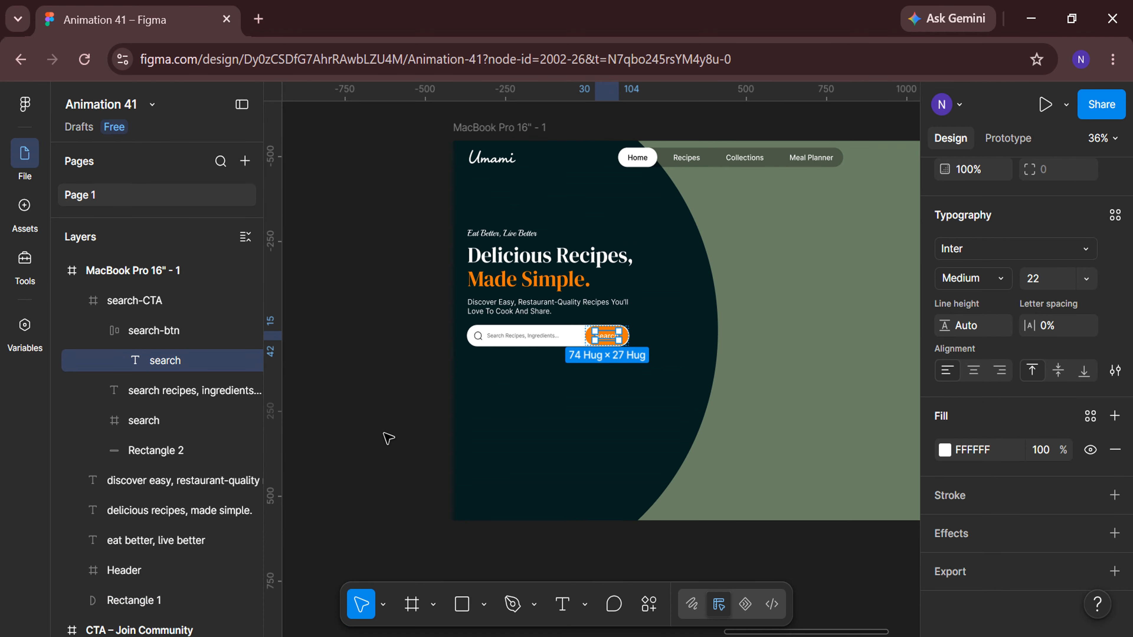
click(387, 438)
scroll(620, 384, up, 3)
scroll(620, 384, up, 2)
click(612, 319)
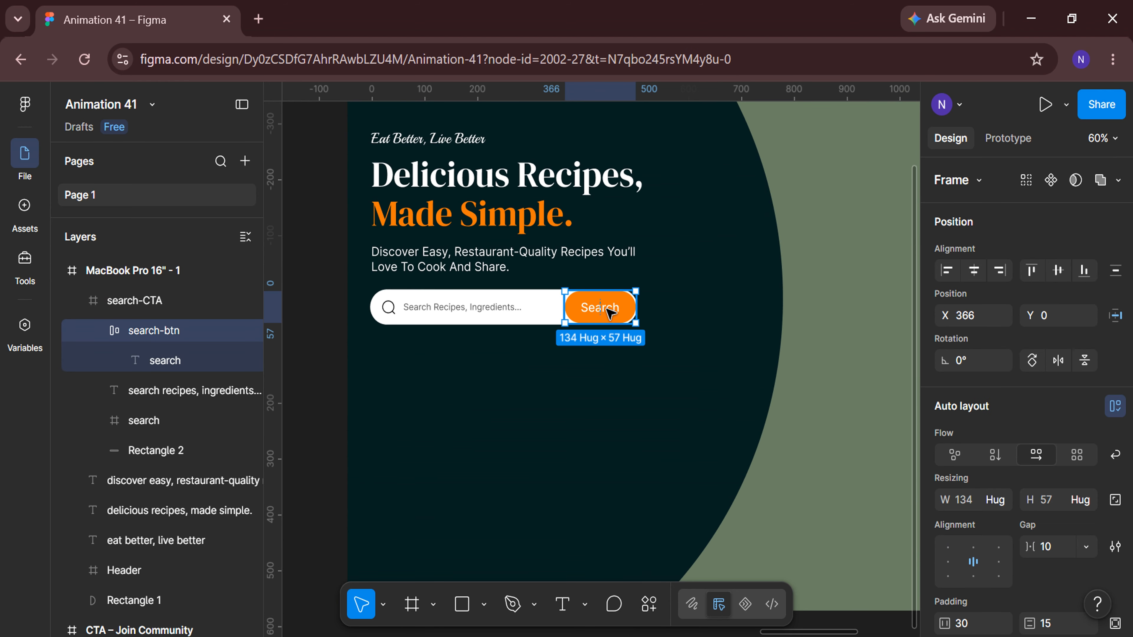
key(ctrl+d)
drag(615, 306, 471, 367)
scroll(462, 367, up, 3)
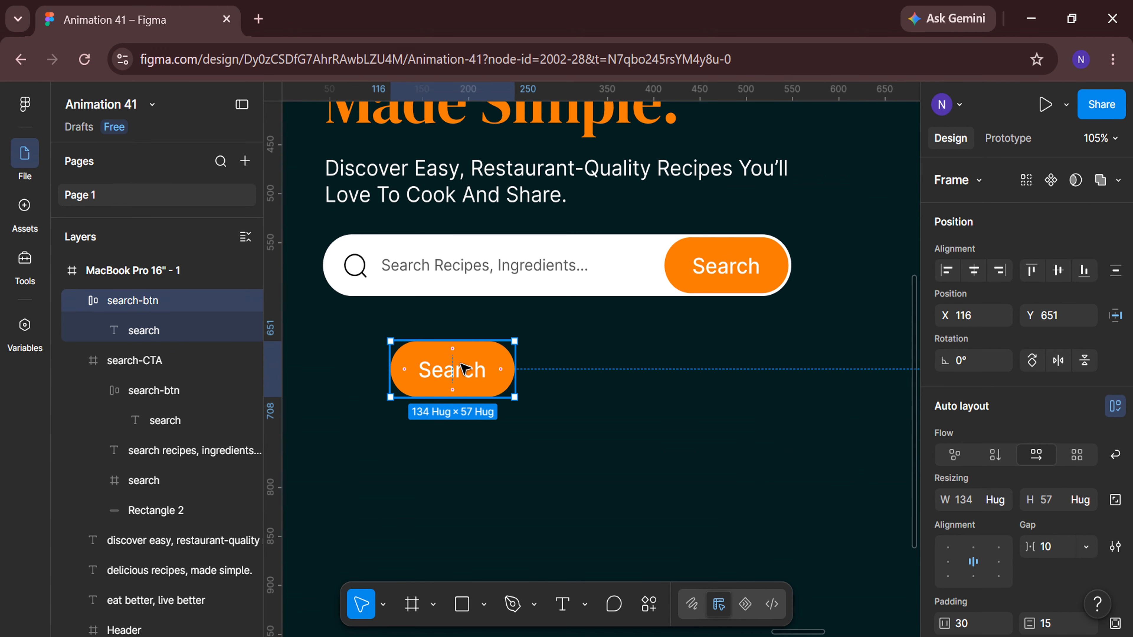
Rename the duplicated button layer to browse-btn and change its label to "Browse Recipes".
double_click(183, 307)
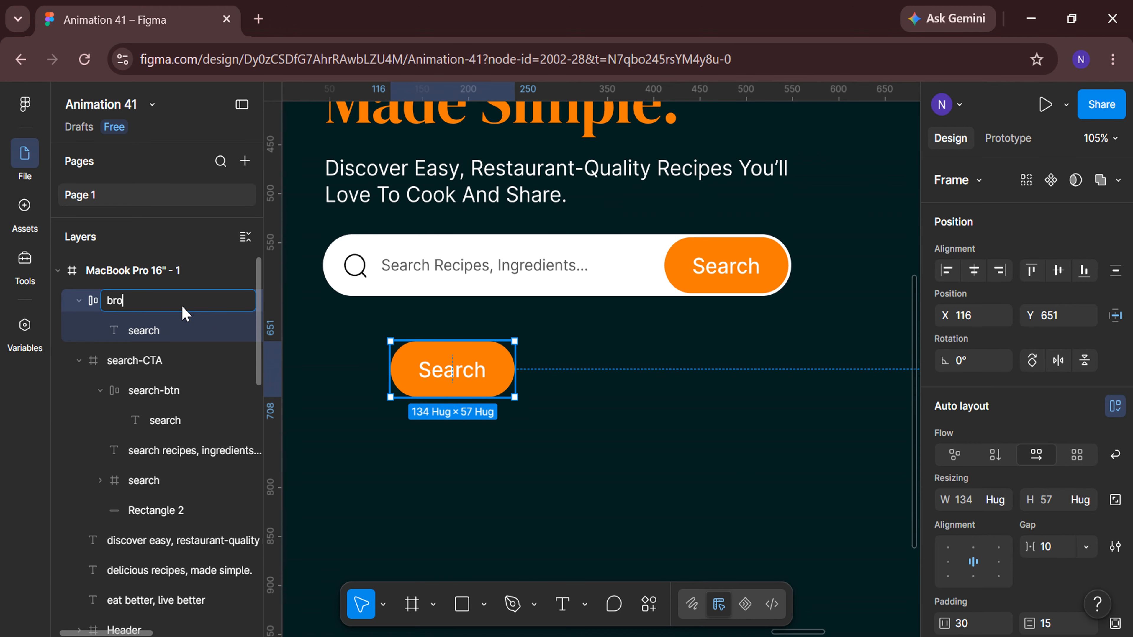
key(Return)
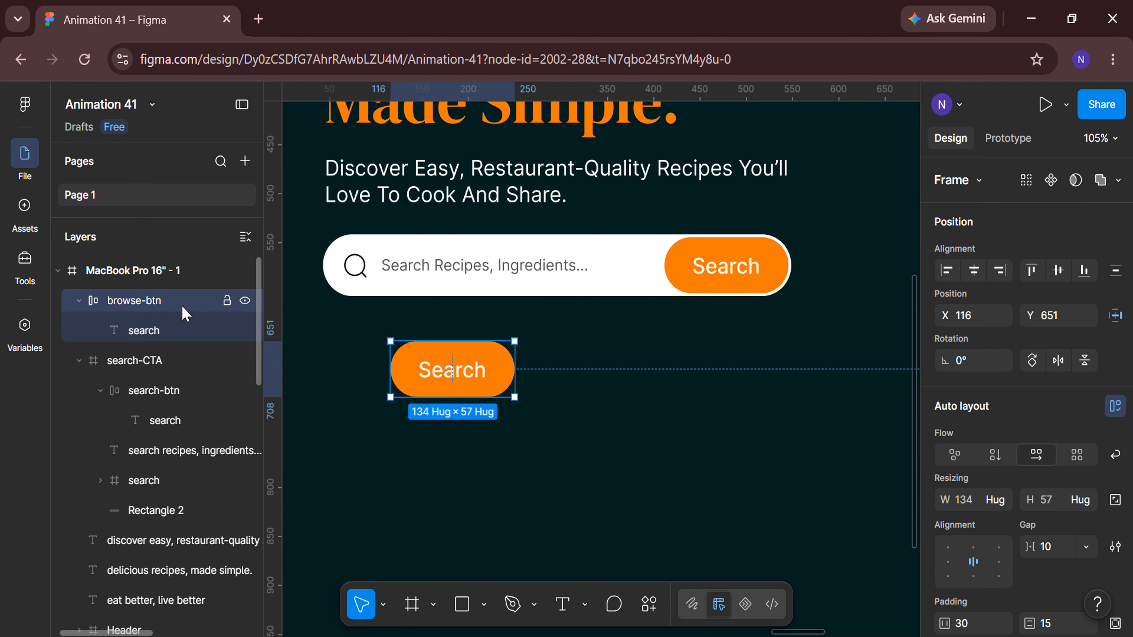
double_click(443, 369)
double_click(443, 370)
key(BackSpace)
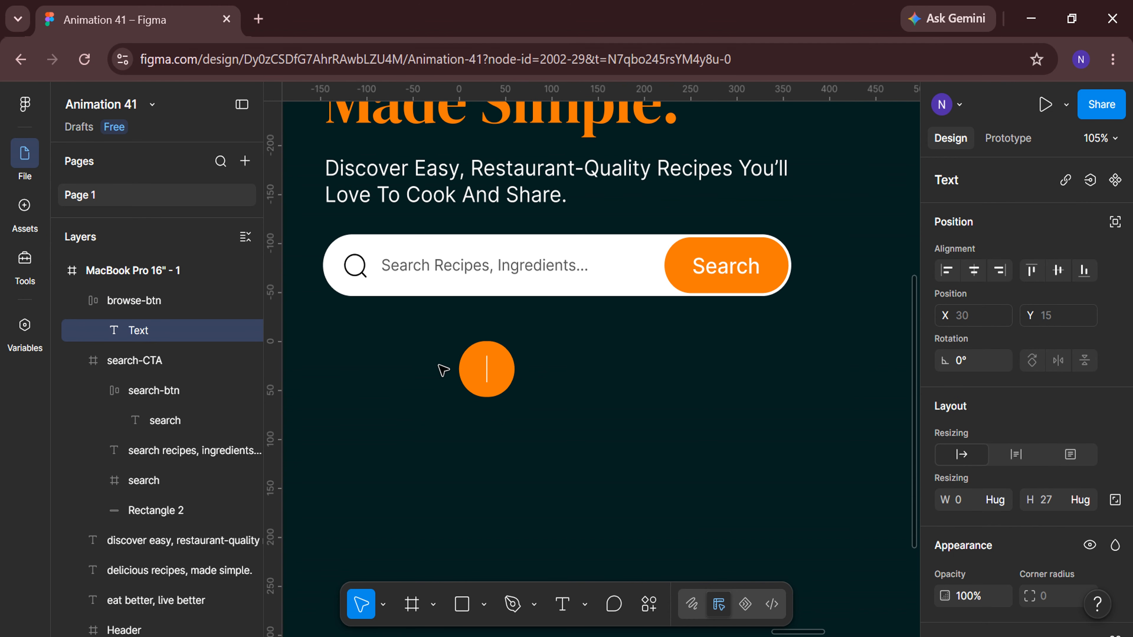
text(Browse Recipes)
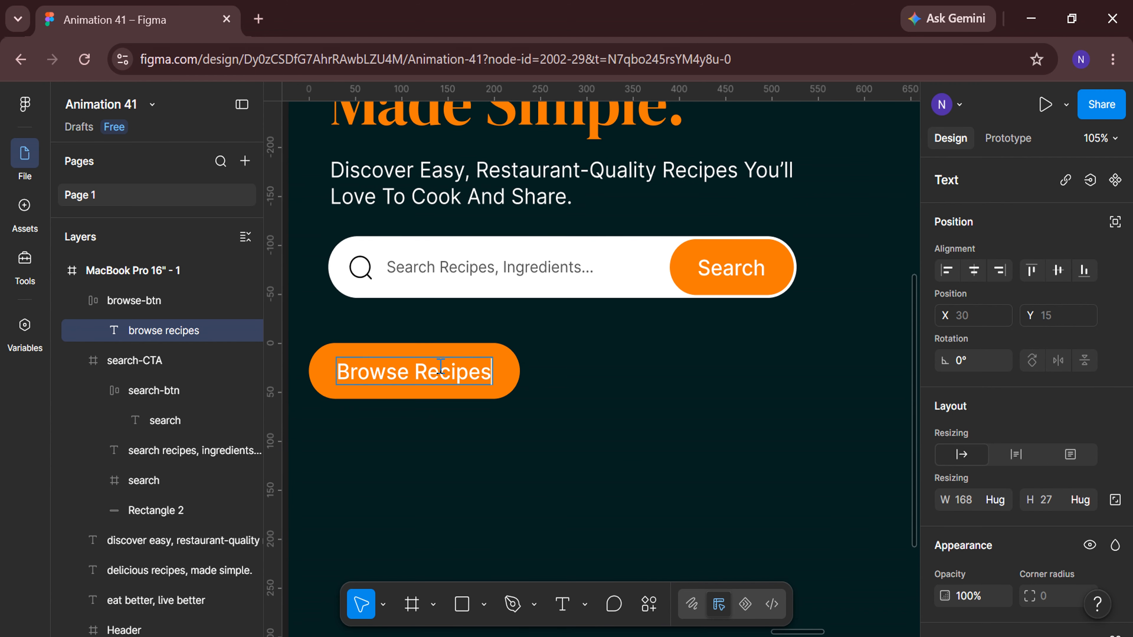
scroll(362, 385, left, 5)
key(Escape)
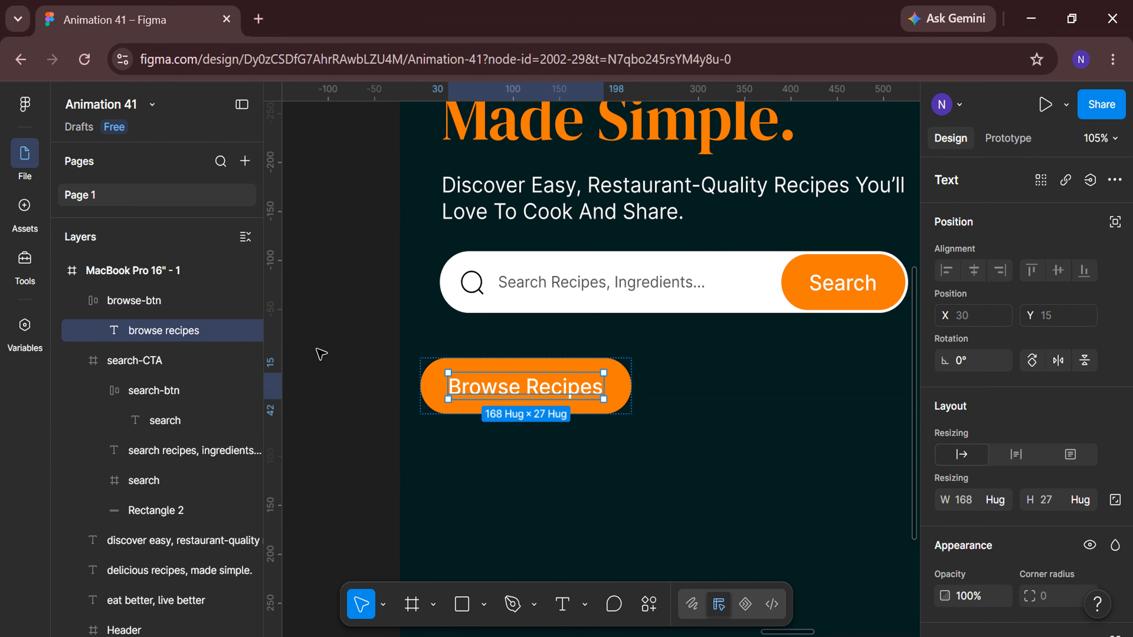
Position the browse-btn at X 45 and Y 660.
key(Escape)
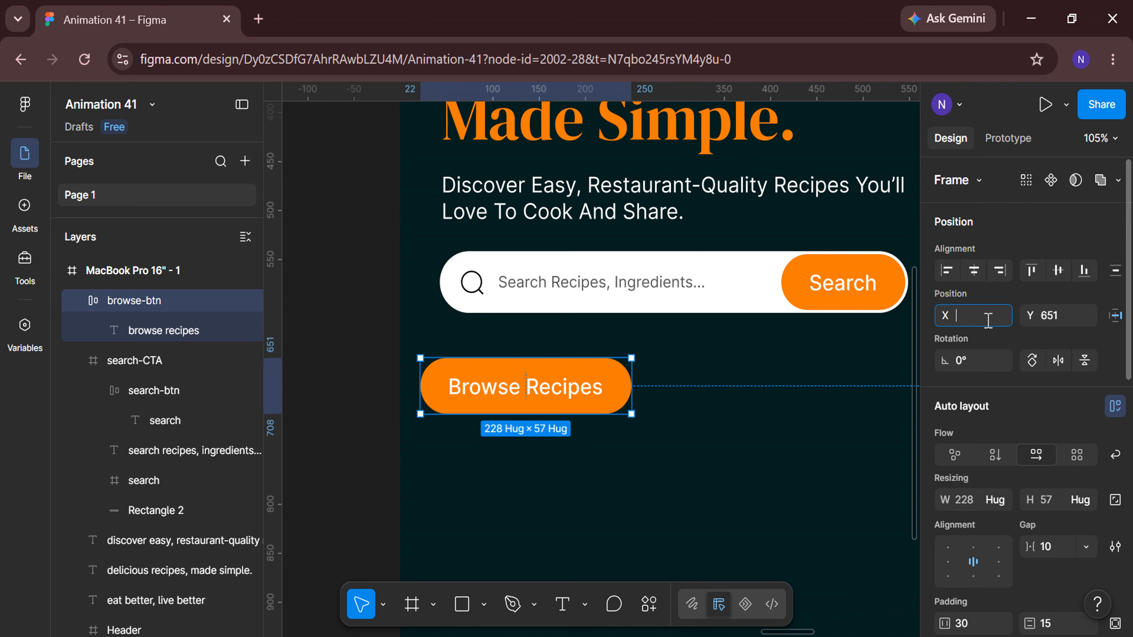
key(Return)
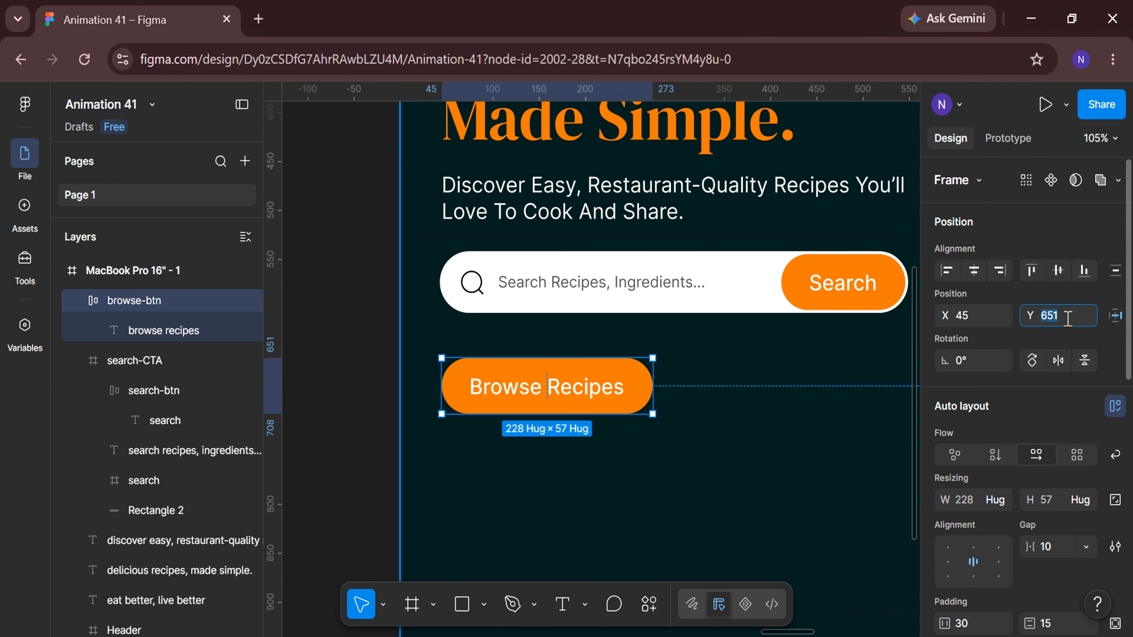
key(Return)
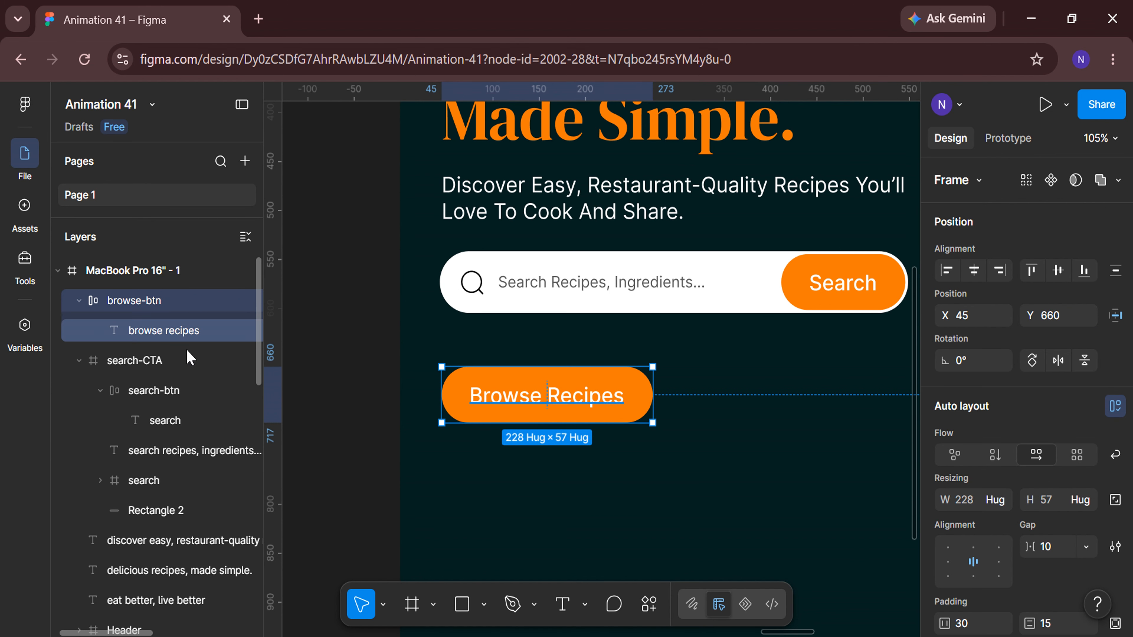
Move the search-CTA group to X 45 and Y 560.
click(78, 361)
click(130, 366)
click(977, 321)
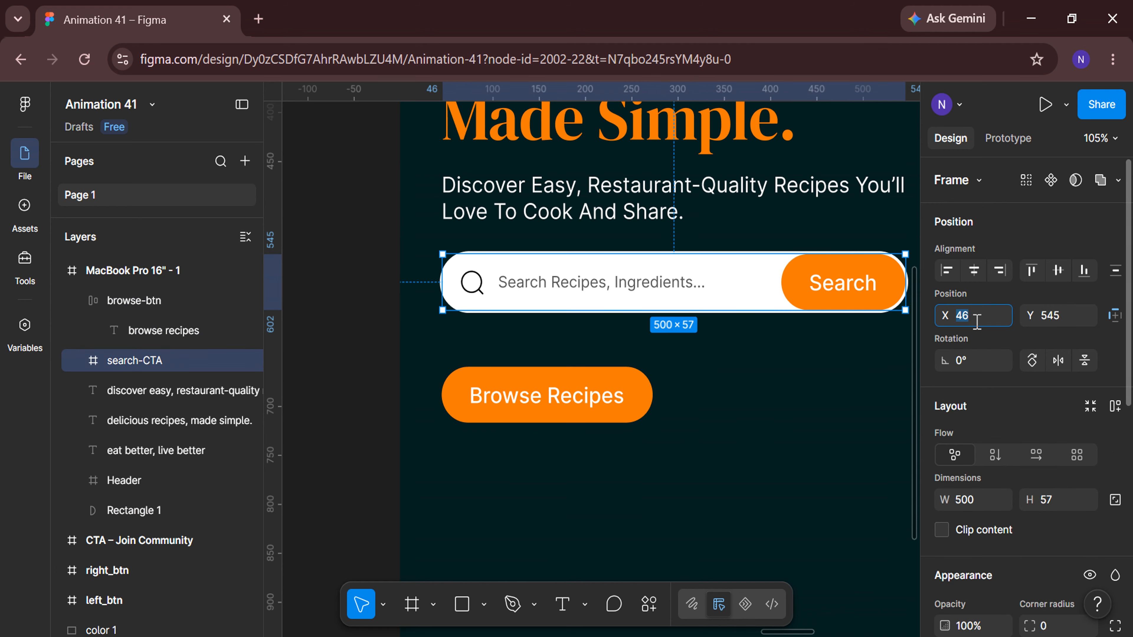
text(45)
key(Return)
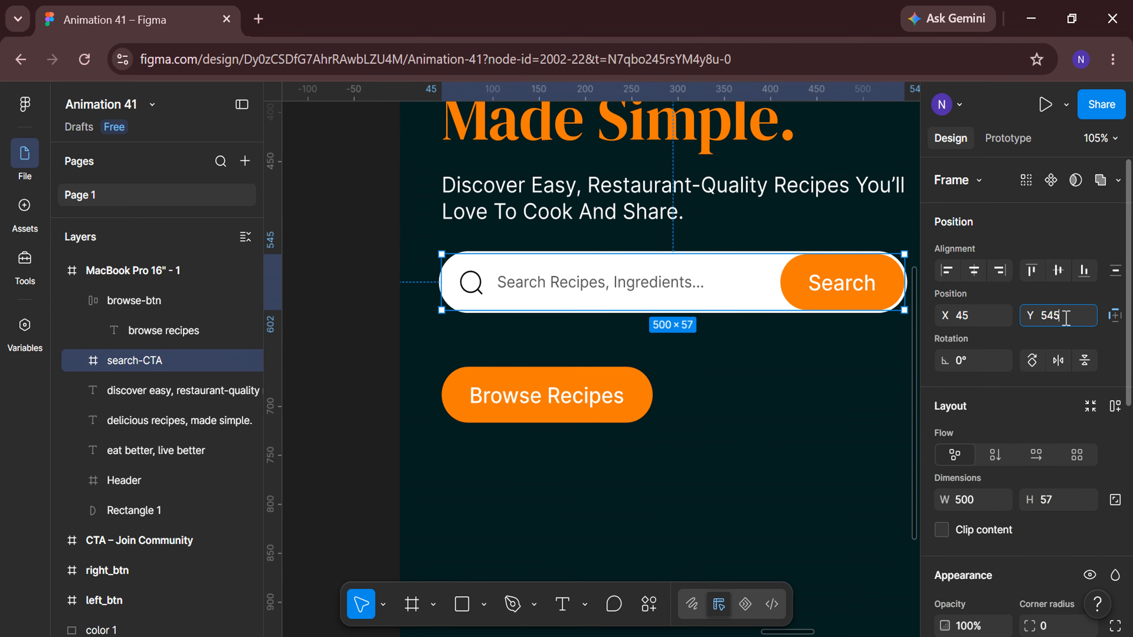
key(Return)
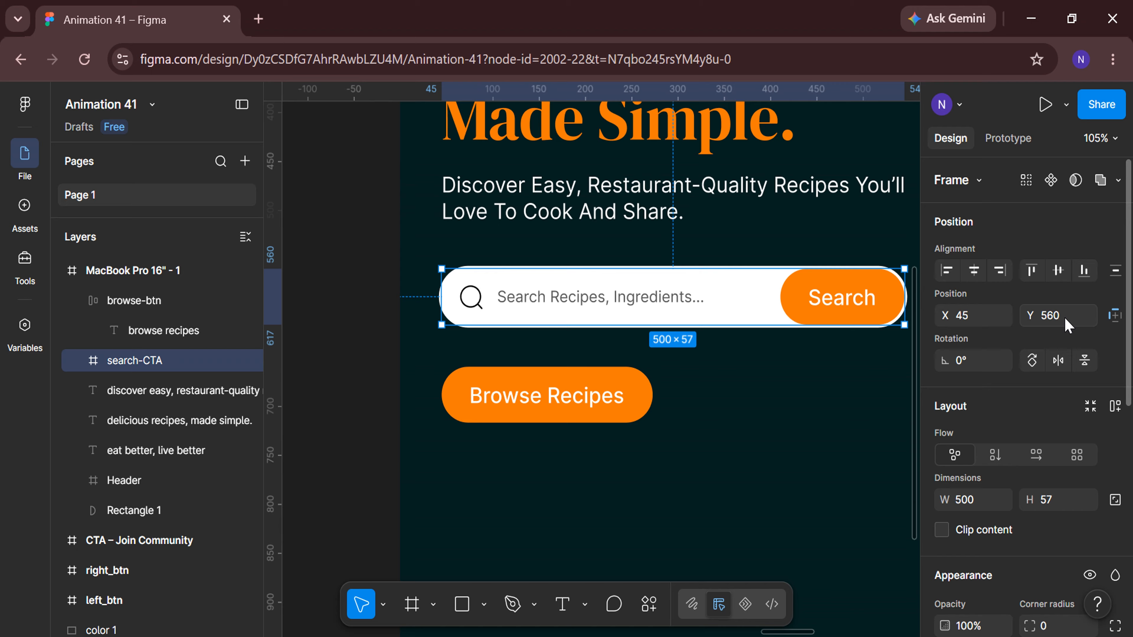
Draw a circle beside the Browse Recipes button and set its size to 57 × 57.
click(80, 301)
click(372, 396)
scroll(549, 493, right, 5)
click(484, 604)
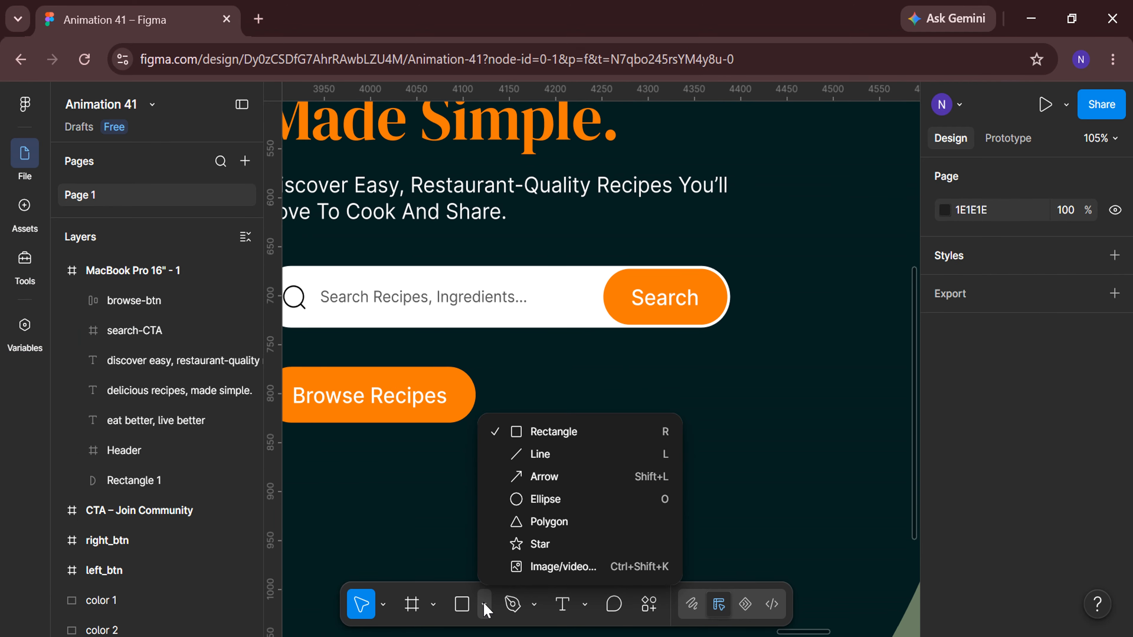
click(543, 498)
drag(519, 370, 562, 416)
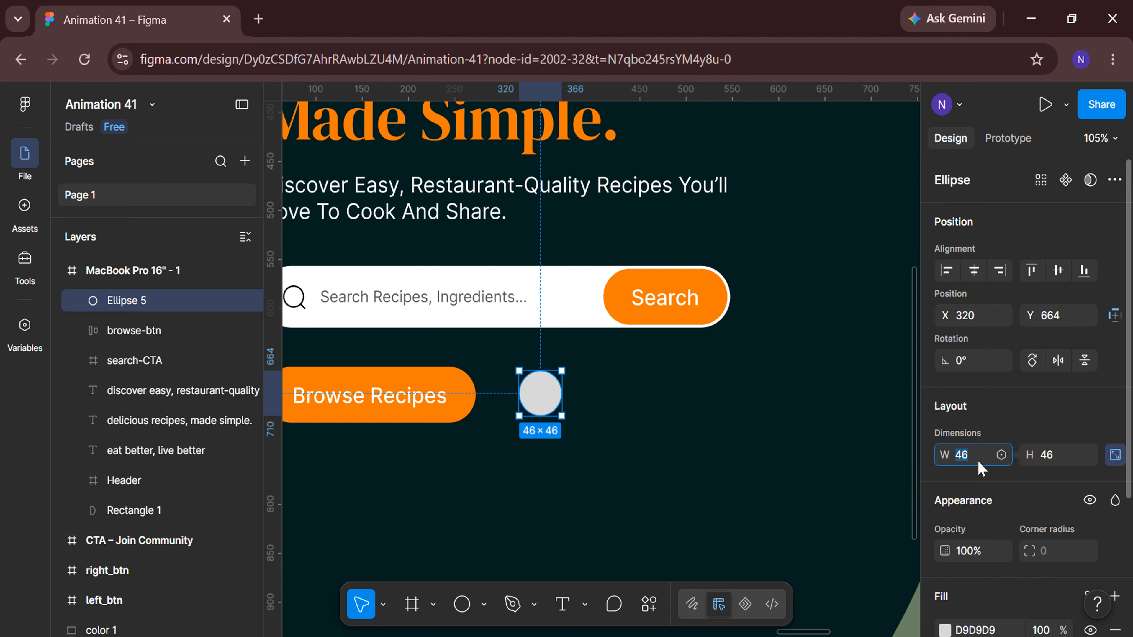
text(57)
key(Return)
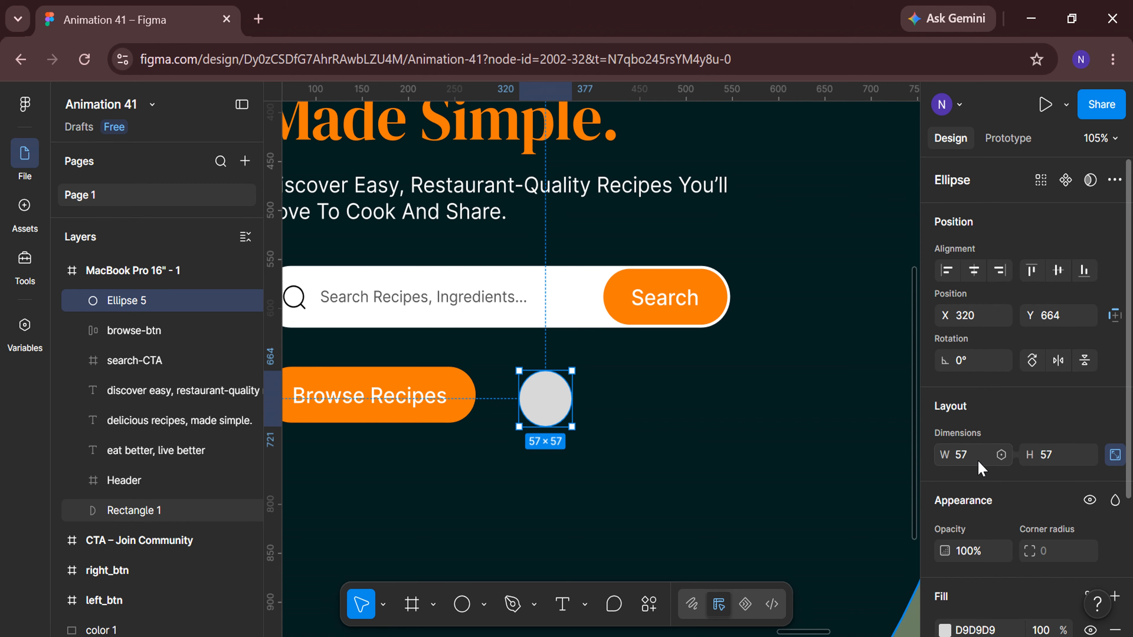
Give the circle a white FFFFFF outside stroke and remove its fill.
scroll(978, 460, down, 4)
click(1010, 498)
click(987, 579)
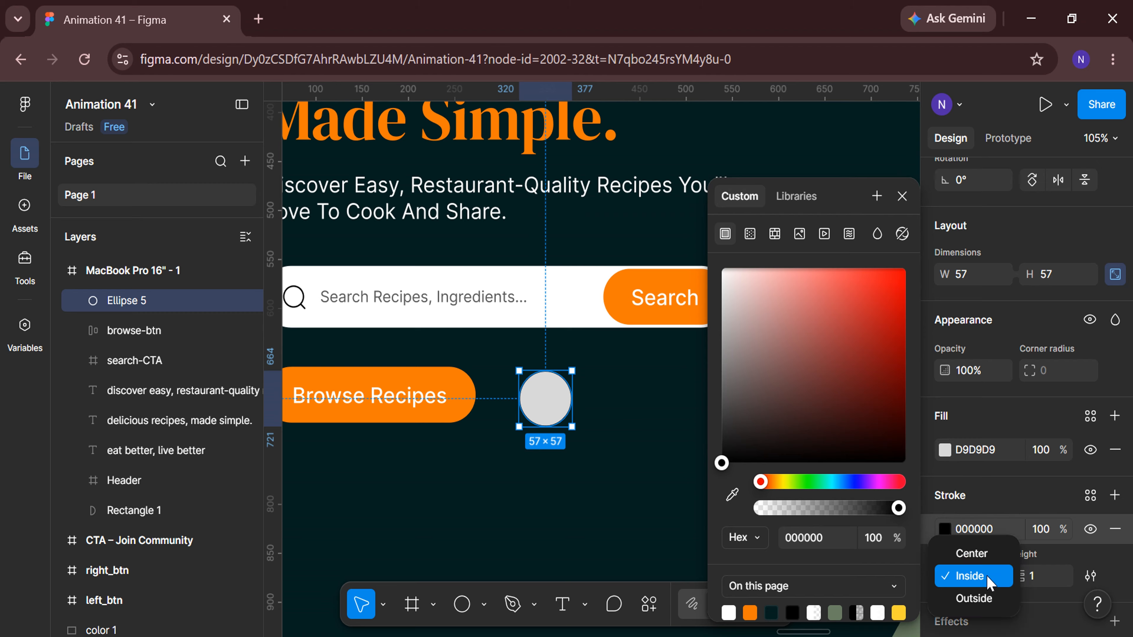
click(988, 597)
drag(769, 298, 690, 235)
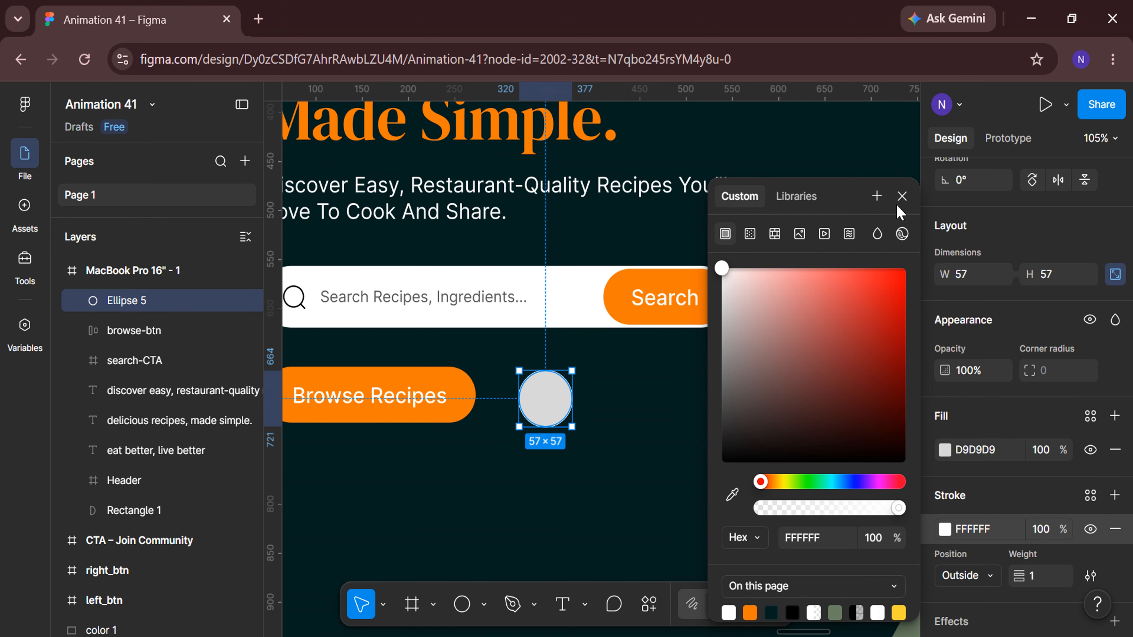
click(902, 196)
click(1115, 450)
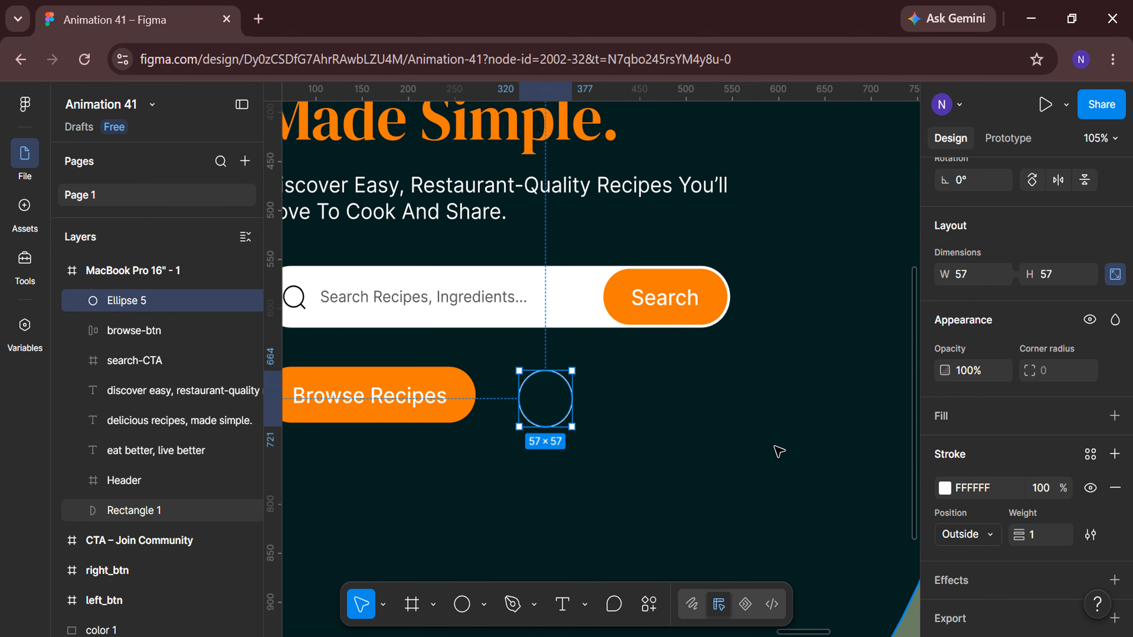
Wrap the circle in a frame and name the frame play-CTA.
right_click(548, 396)
click(575, 415)
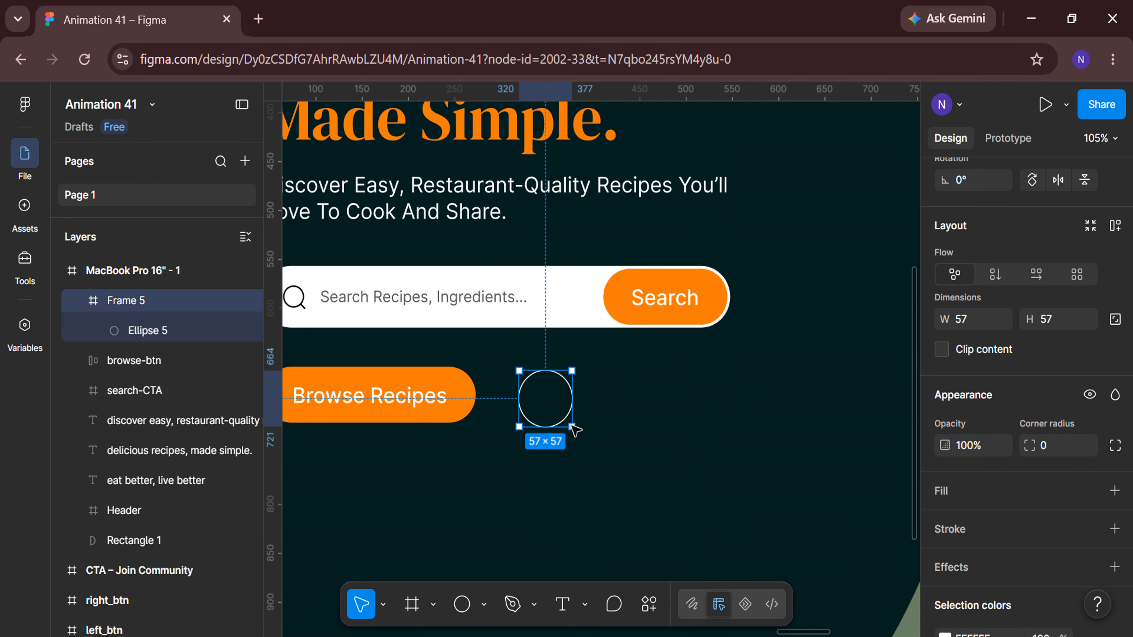
double_click(152, 302)
key(BackSpace)
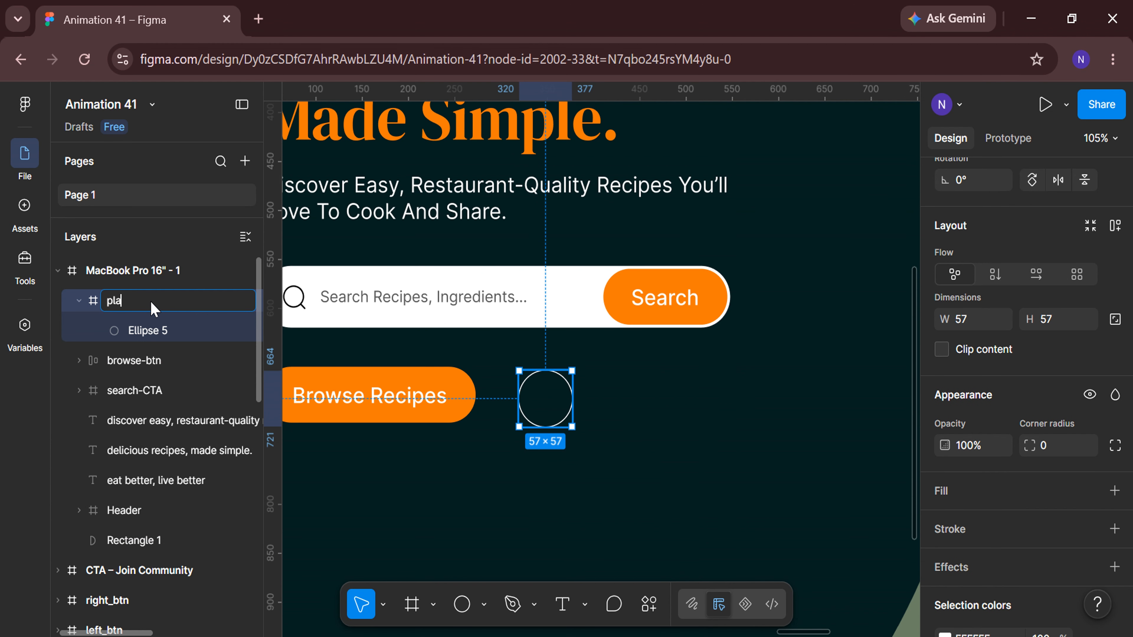
text(play-CTA)
key(Return)
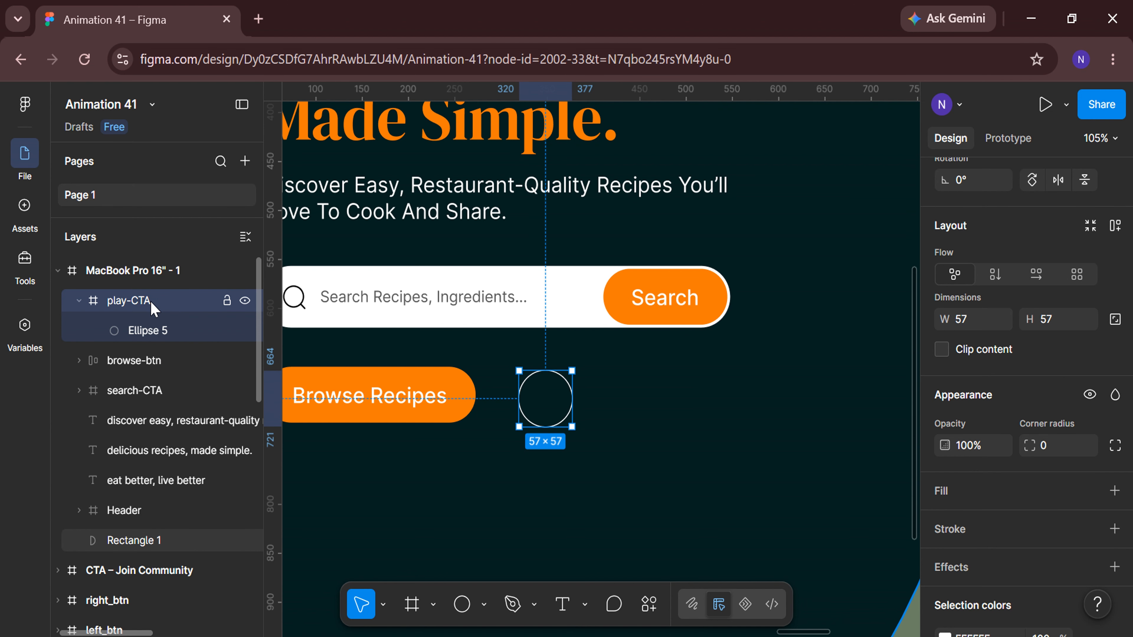
Use the Iconify plugin to search for "play" and import a filled play icon into play-CTA.
scroll(435, 473, right, 3)
click(655, 610)
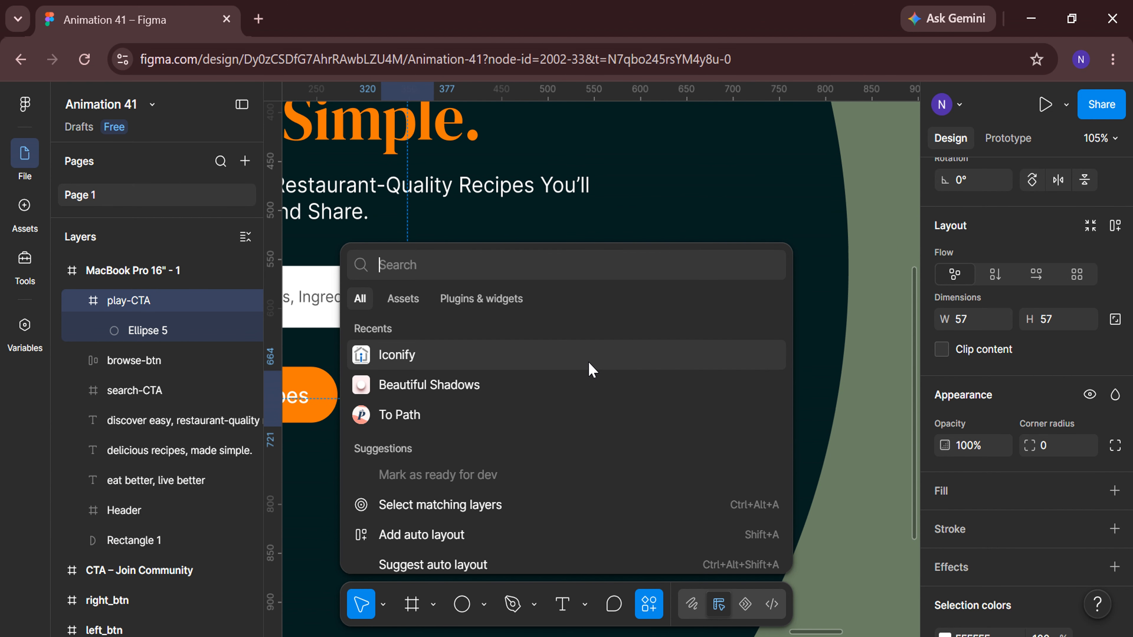
click(591, 369)
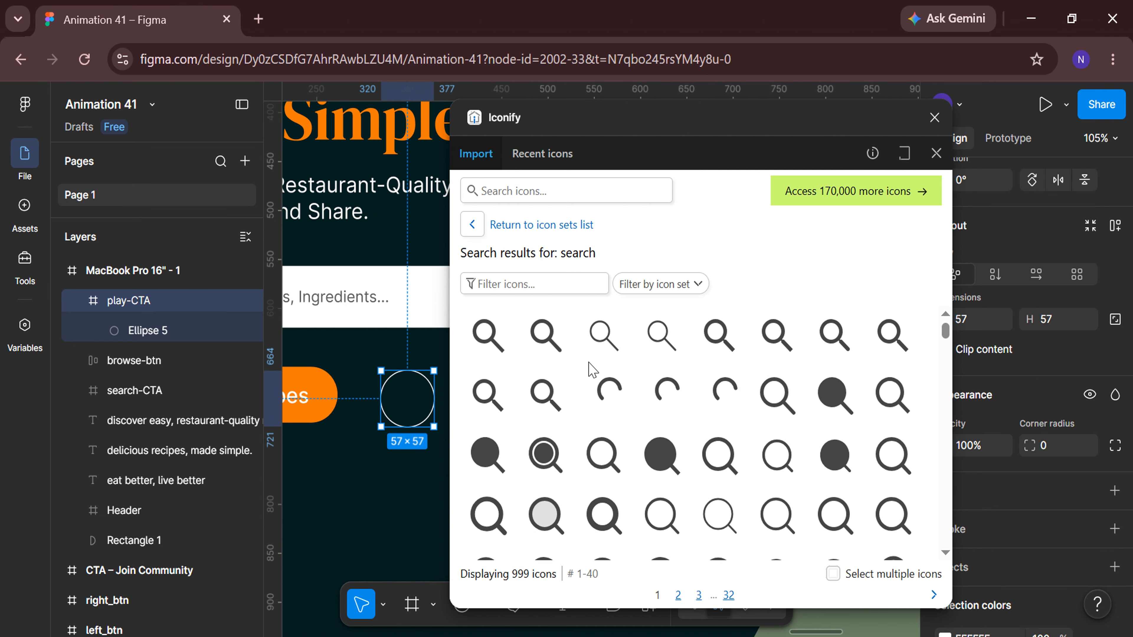
click(544, 189)
key(Return)
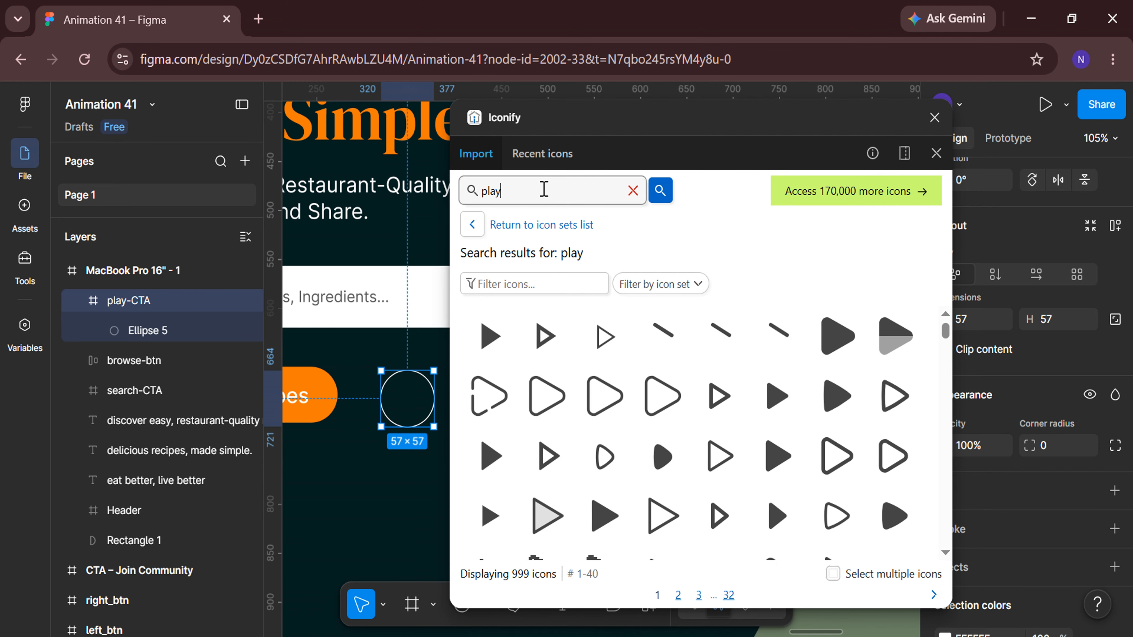
click(836, 396)
click(715, 592)
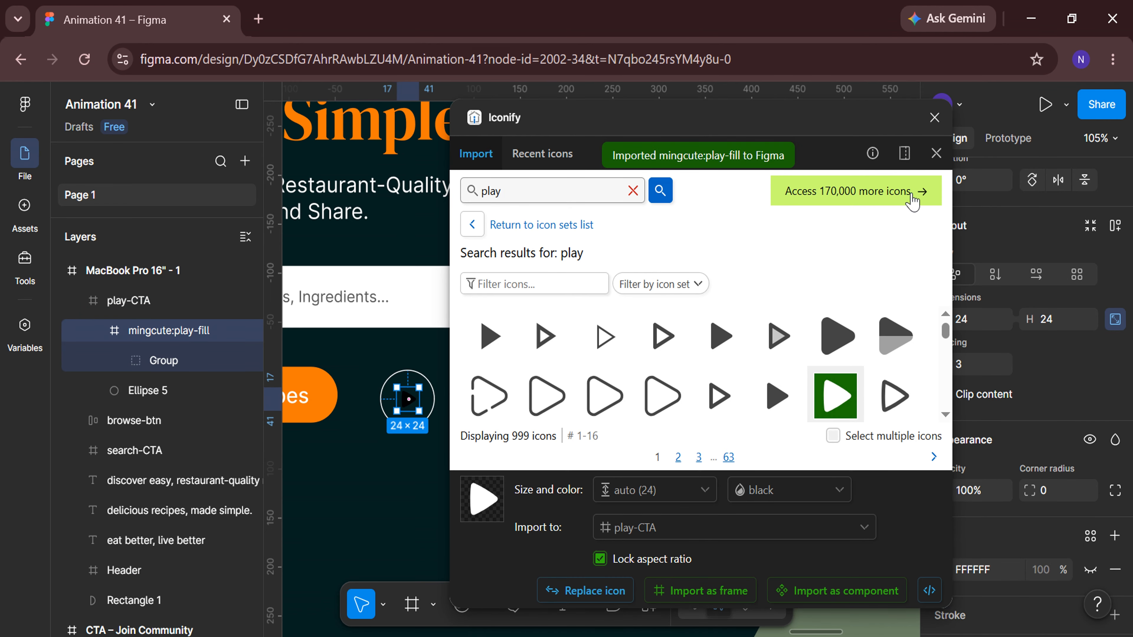
click(934, 117)
Rename the imported icon layer to play-fill.
double_click(175, 334)
click(175, 334)
key(shift+Home)
key(BackSpace)
key(Return)
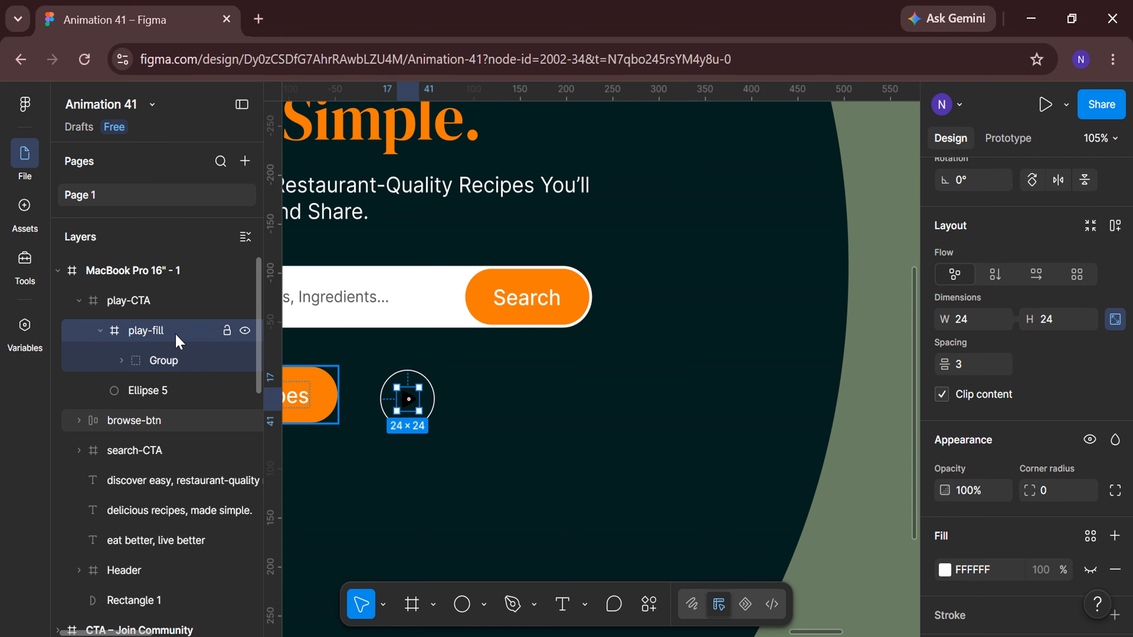
Set the play icon's fill colour to white FFFFFF.
scroll(1004, 402, down, 5)
click(944, 511)
drag(725, 456, 700, 243)
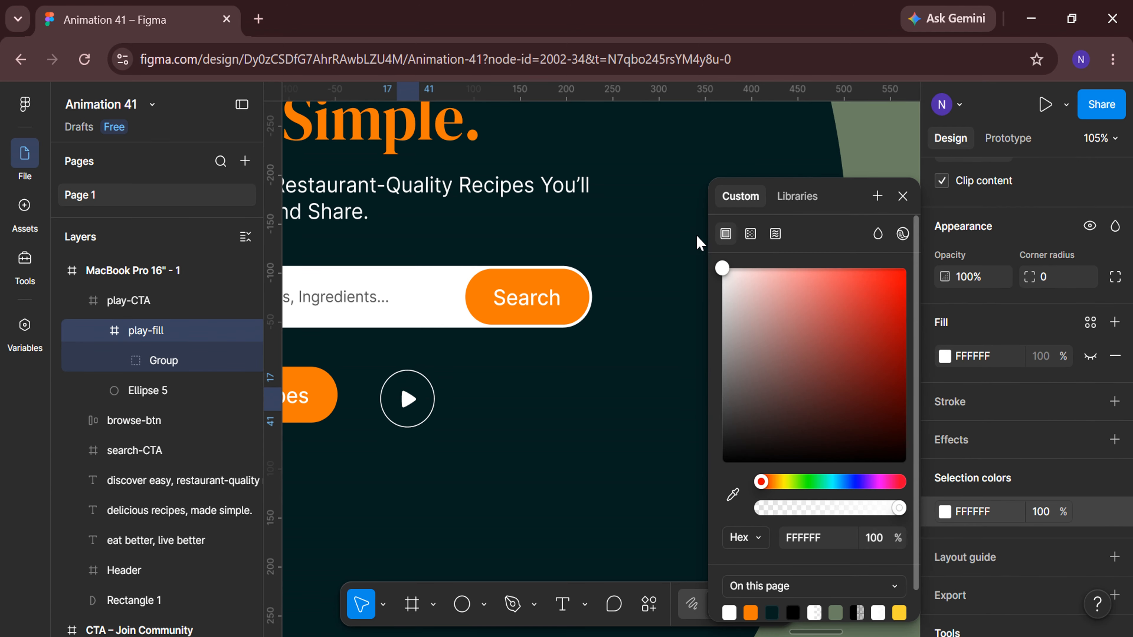
click(903, 196)
scroll(999, 281, up, 5)
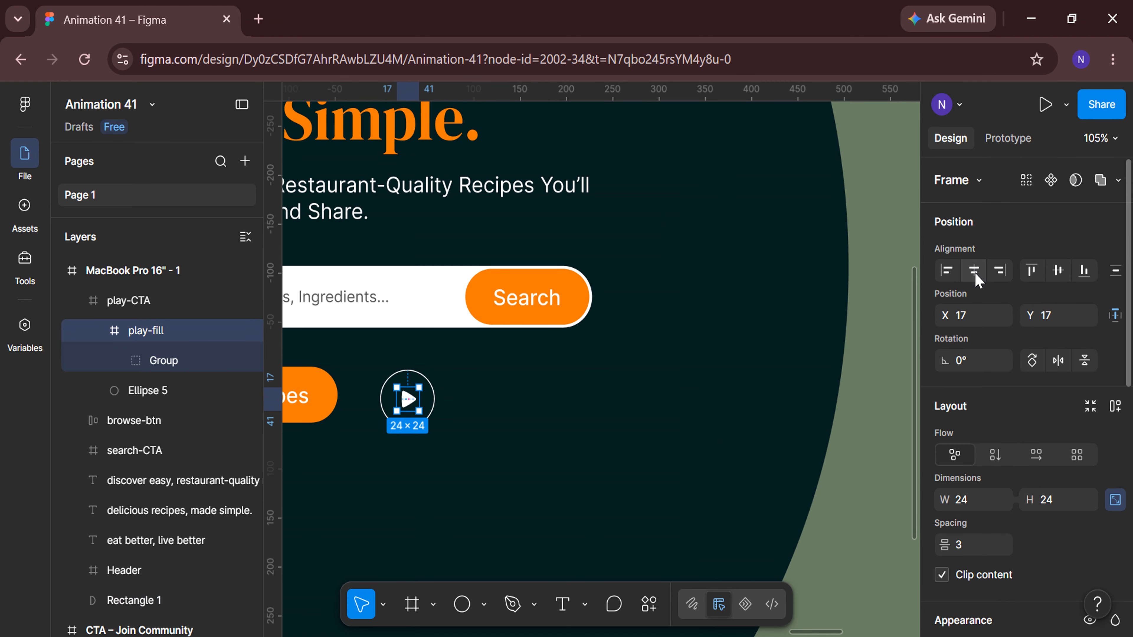
scroll(500, 460, left, 3)
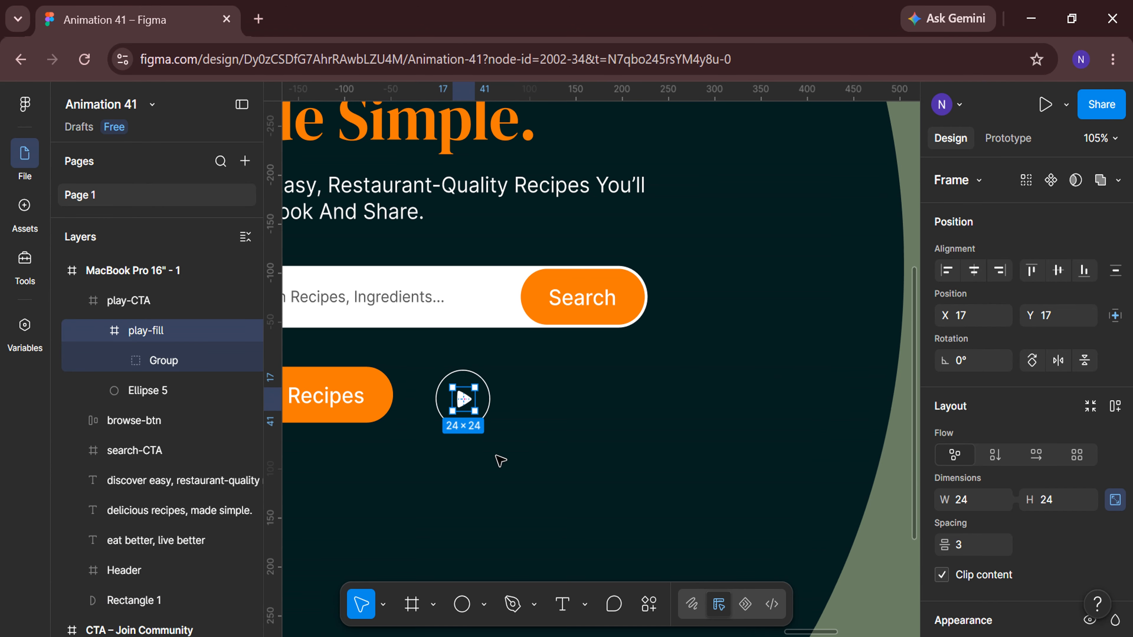
click(79, 300)
click(134, 311)
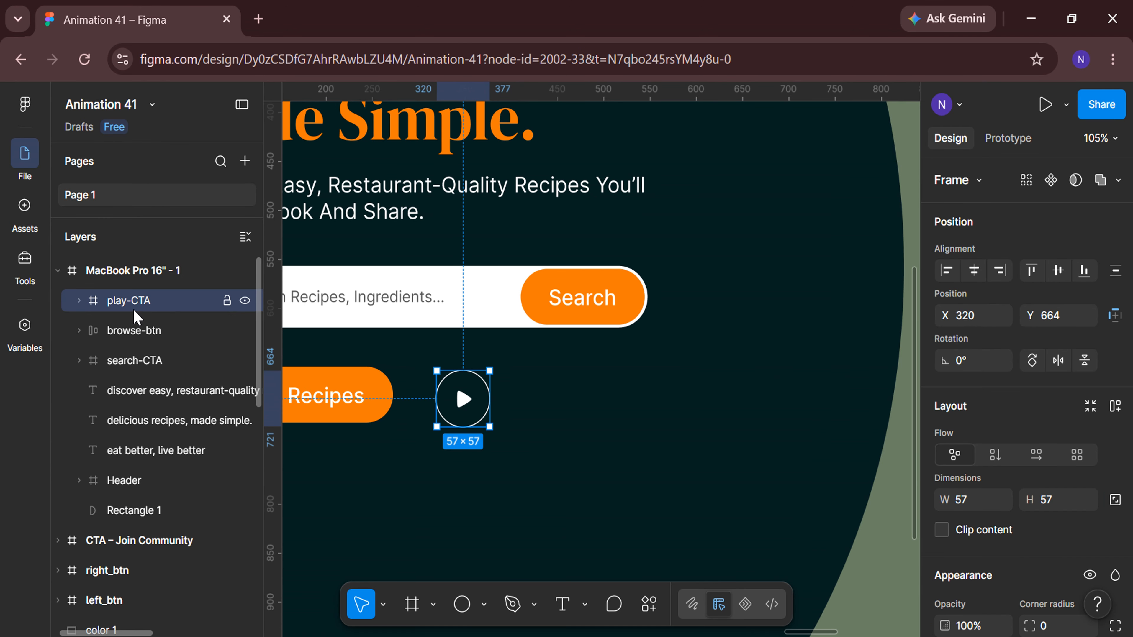
scroll(323, 511, left, 10)
click(328, 494)
scroll(328, 493, right, 4)
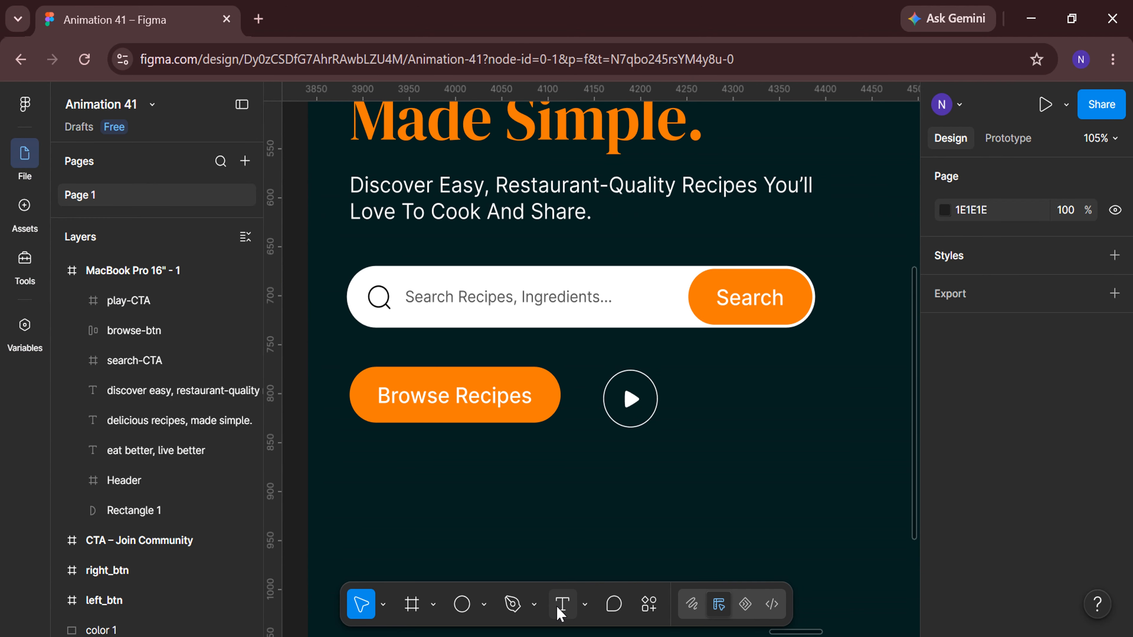
Add a "Watch Video" text label to the right of the play button.
click(562, 604)
click(674, 388)
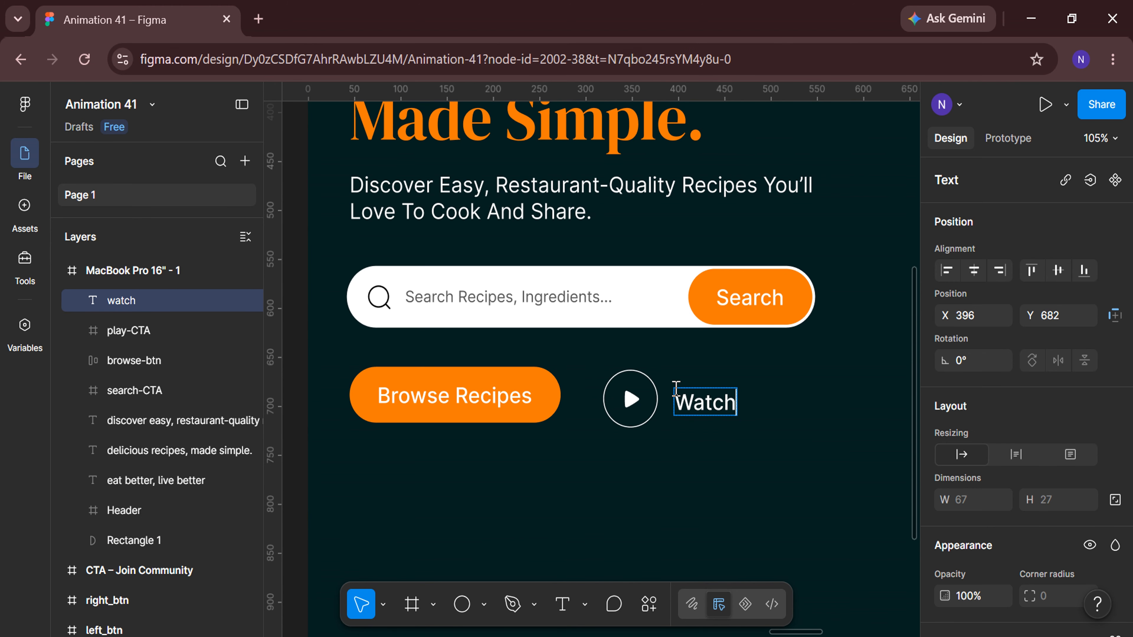
Set the Watch Video text's font weight to Regular.
key(ctrl+a)
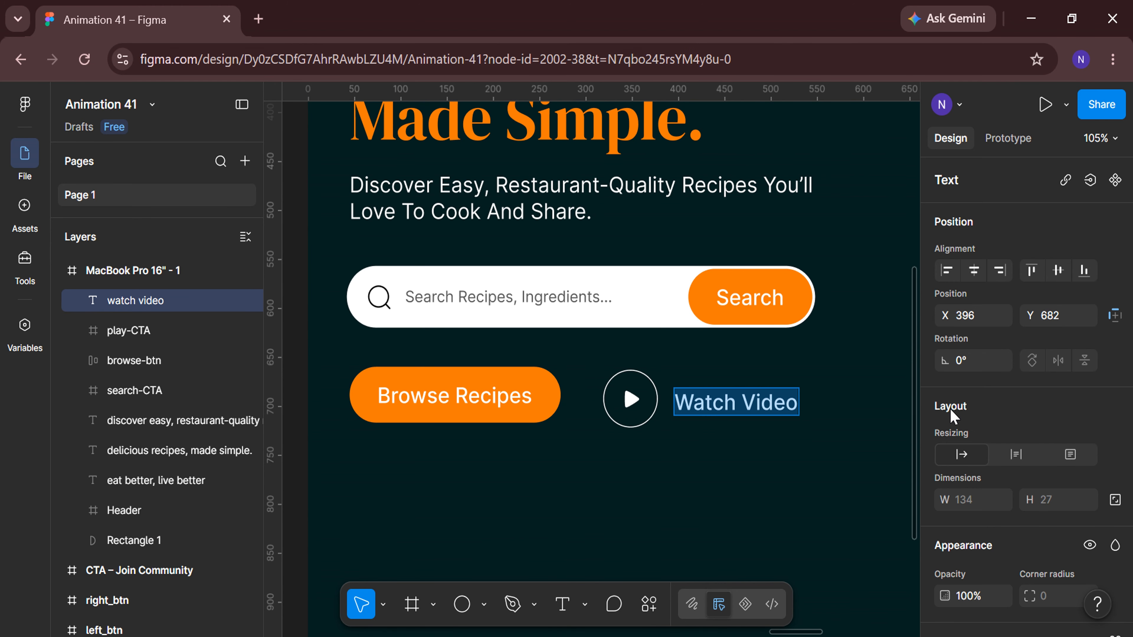
scroll(953, 412, down, 8)
click(1002, 284)
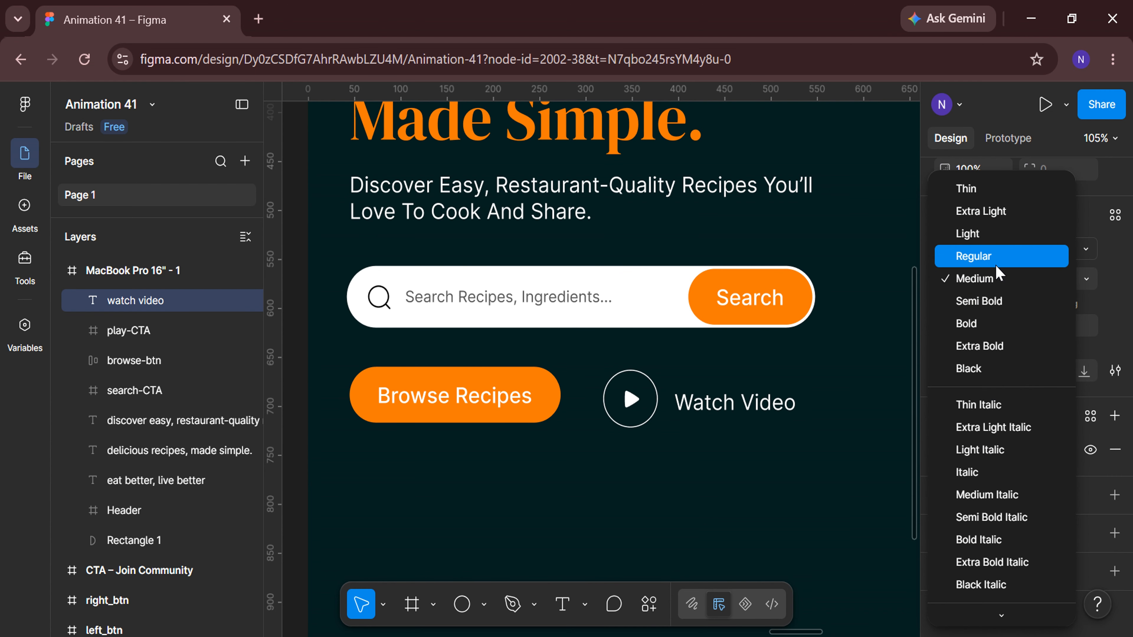
click(1001, 258)
Underline the Watch Video text and set the underline offset to 24%.
click(1116, 371)
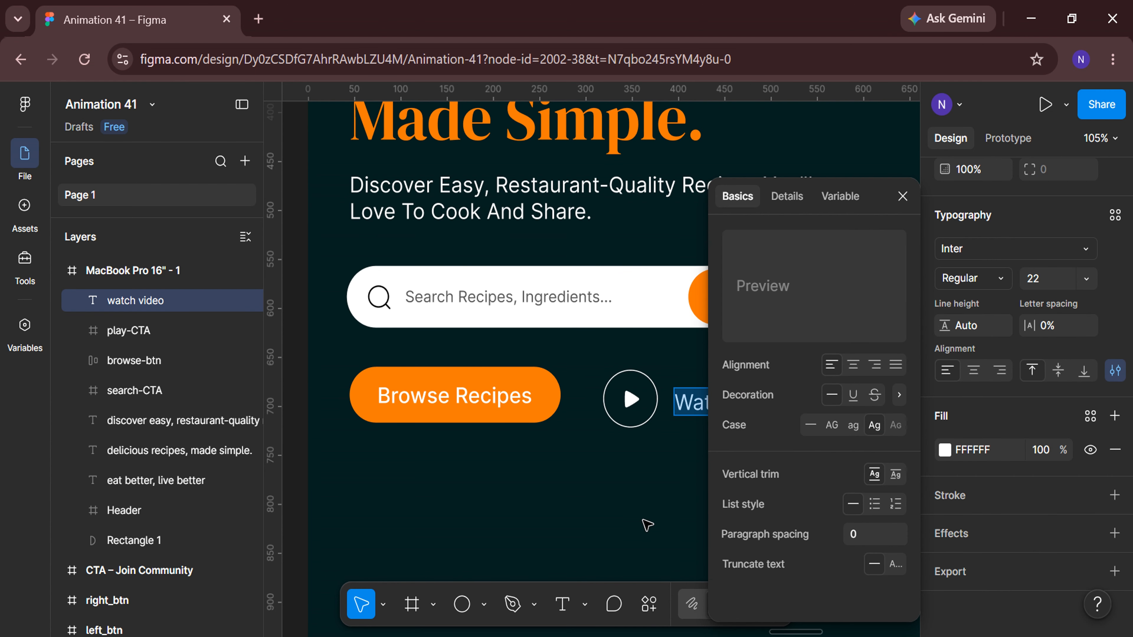
click(853, 394)
click(899, 395)
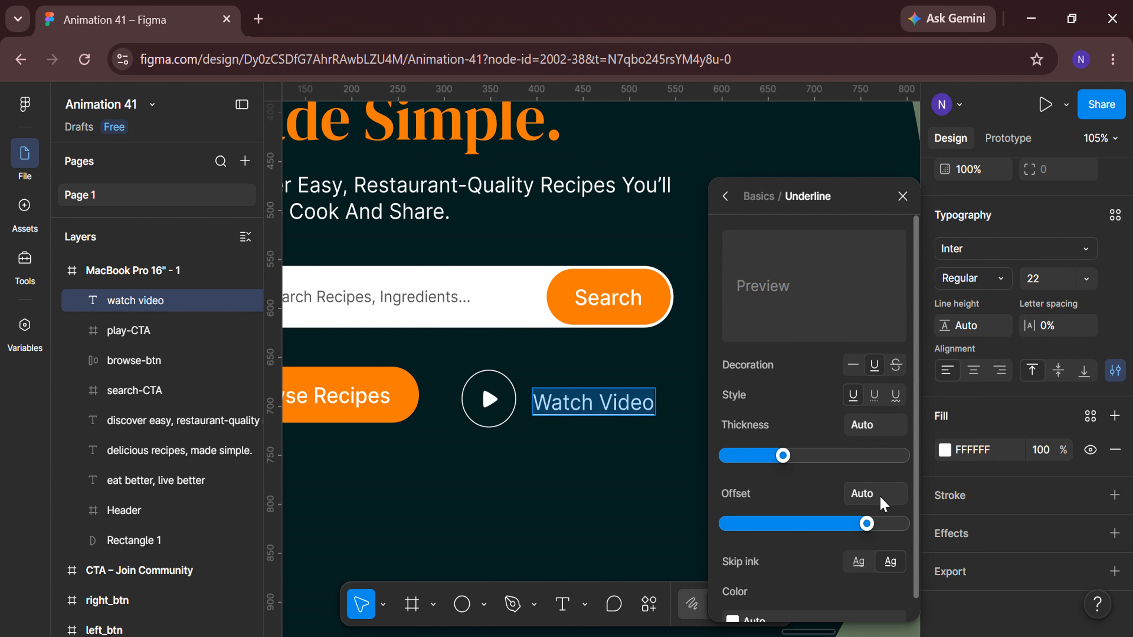
key(Return)
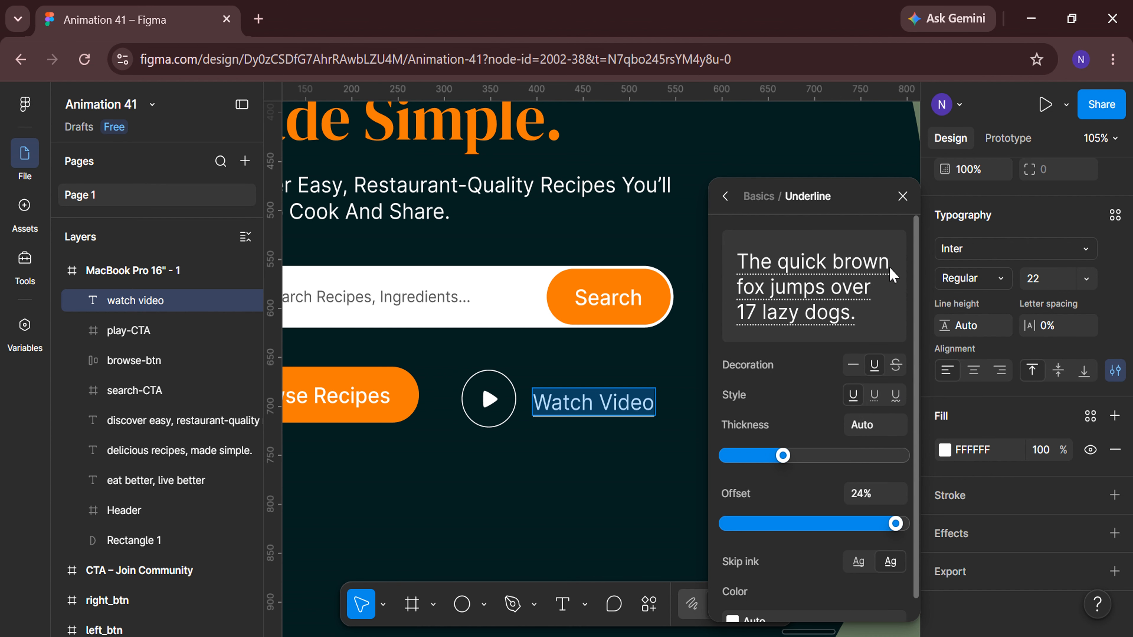
click(903, 196)
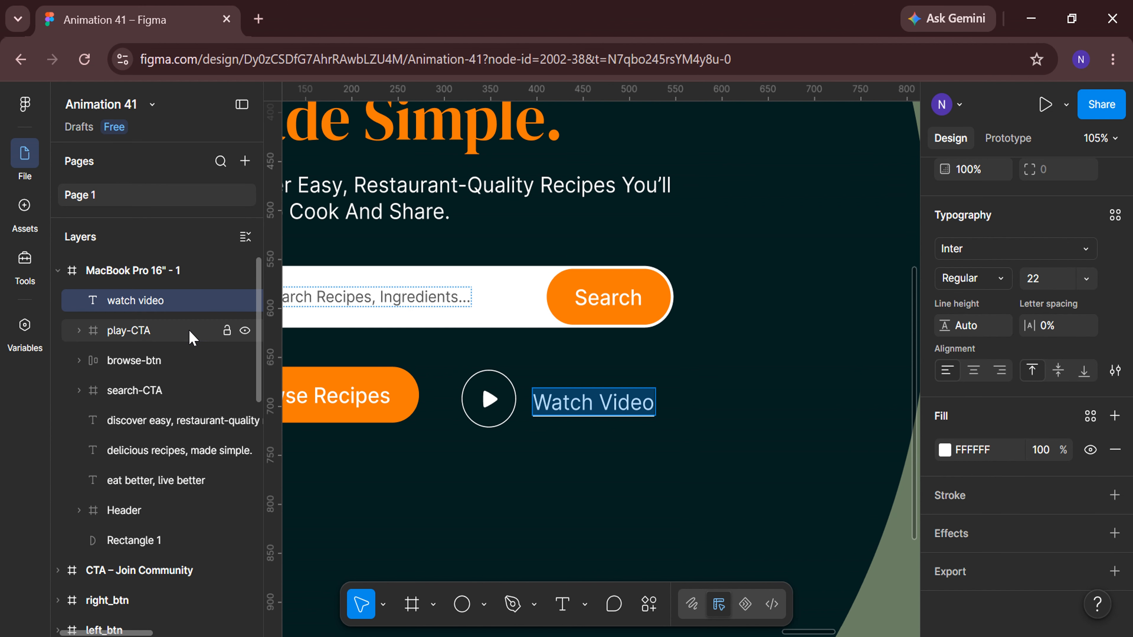
Align the play button and Watch Video text on their vertical centres and wrap them in a frame.
shift+click(203, 330)
click(1058, 270)
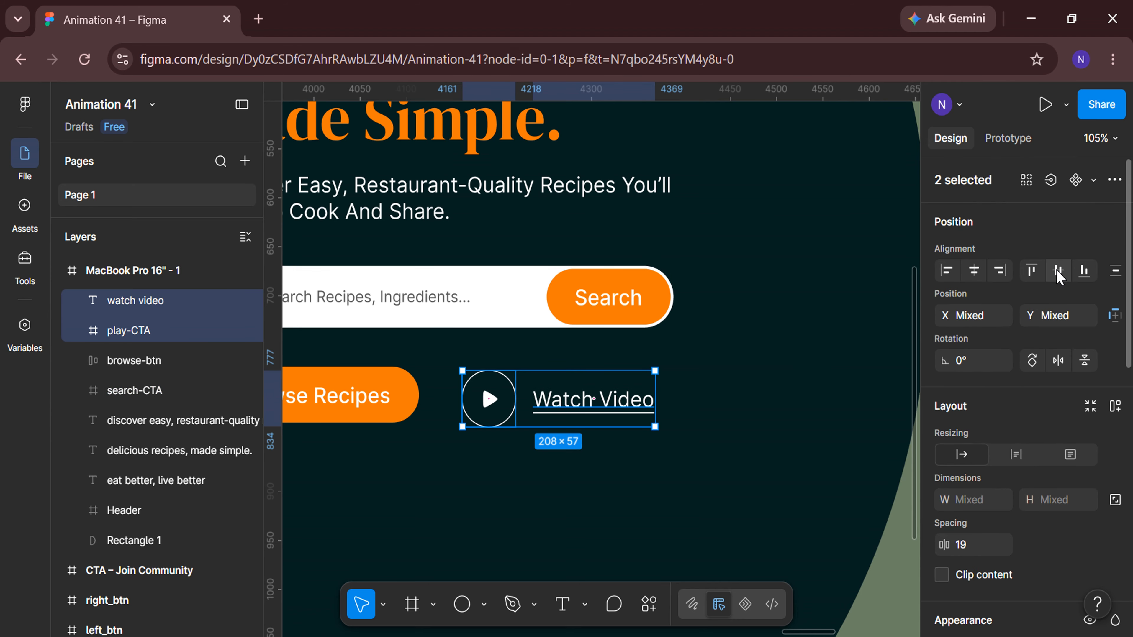
key(Return)
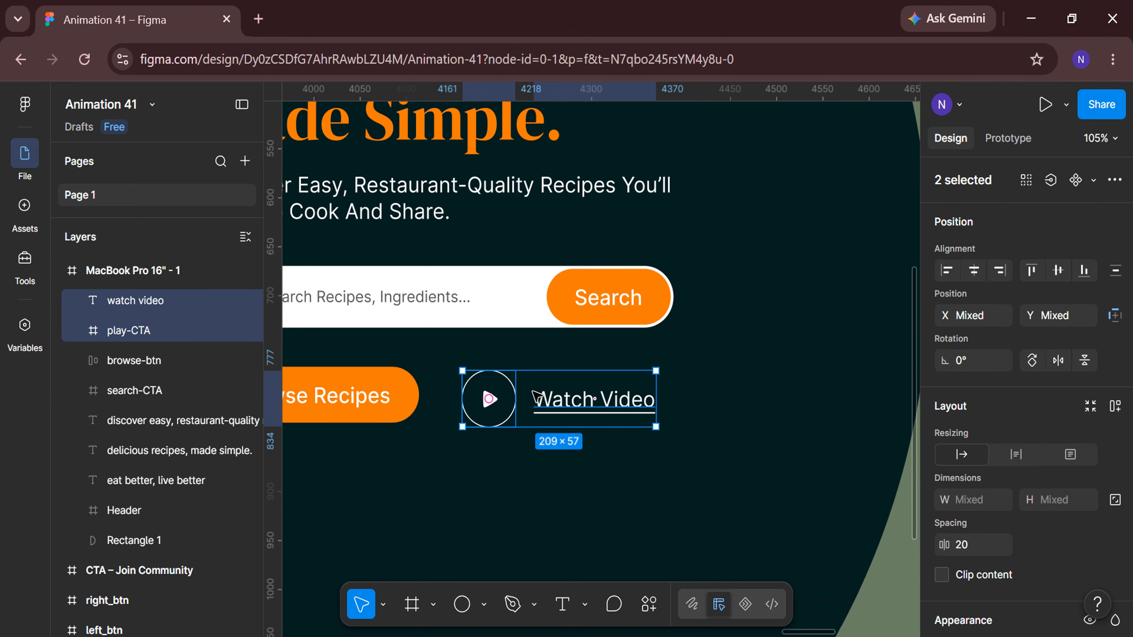
right_click(488, 397)
click(558, 417)
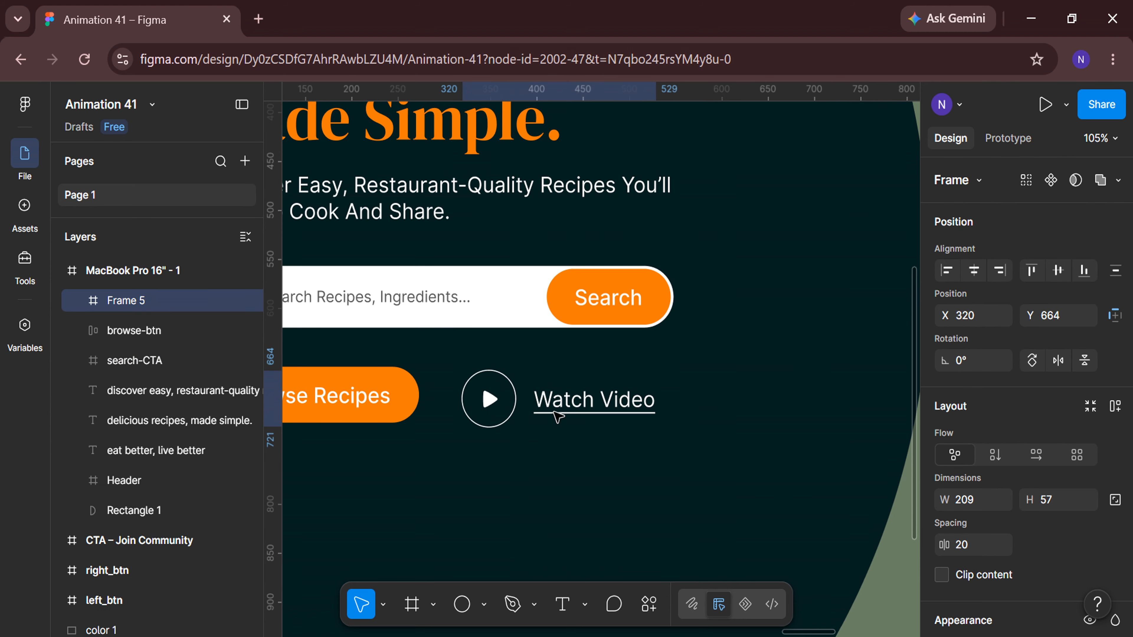
Rename the new frame play-btn.
double_click(190, 303)
text(play-btn)
key(Return)
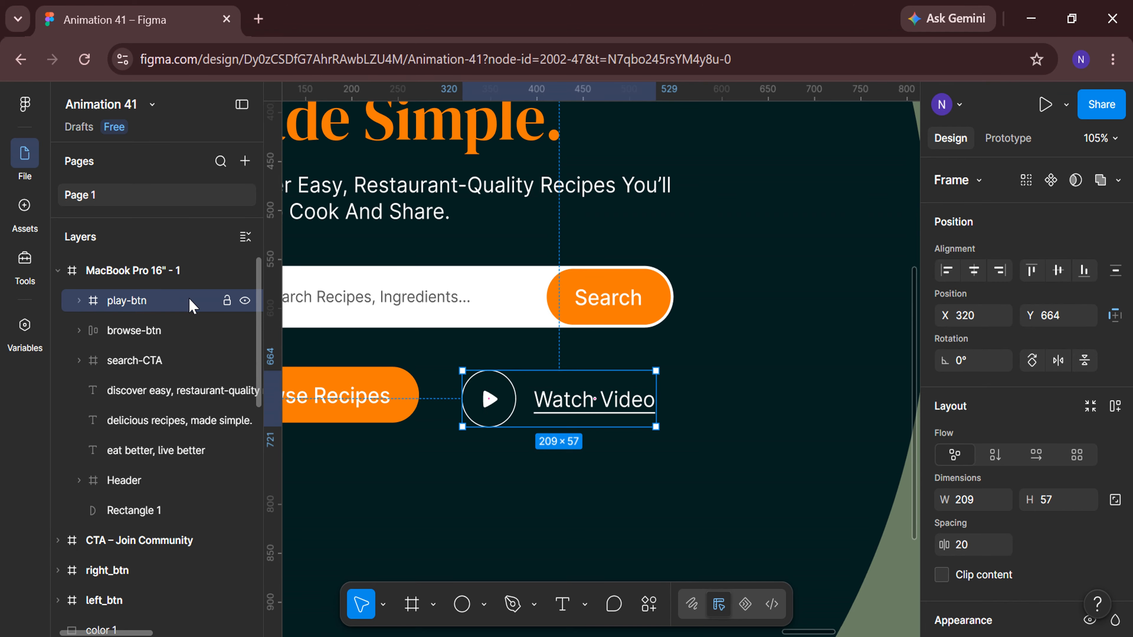
Align the Browse Recipes button and play-btn group on their vertical centres.
scroll(387, 469, left, 4)
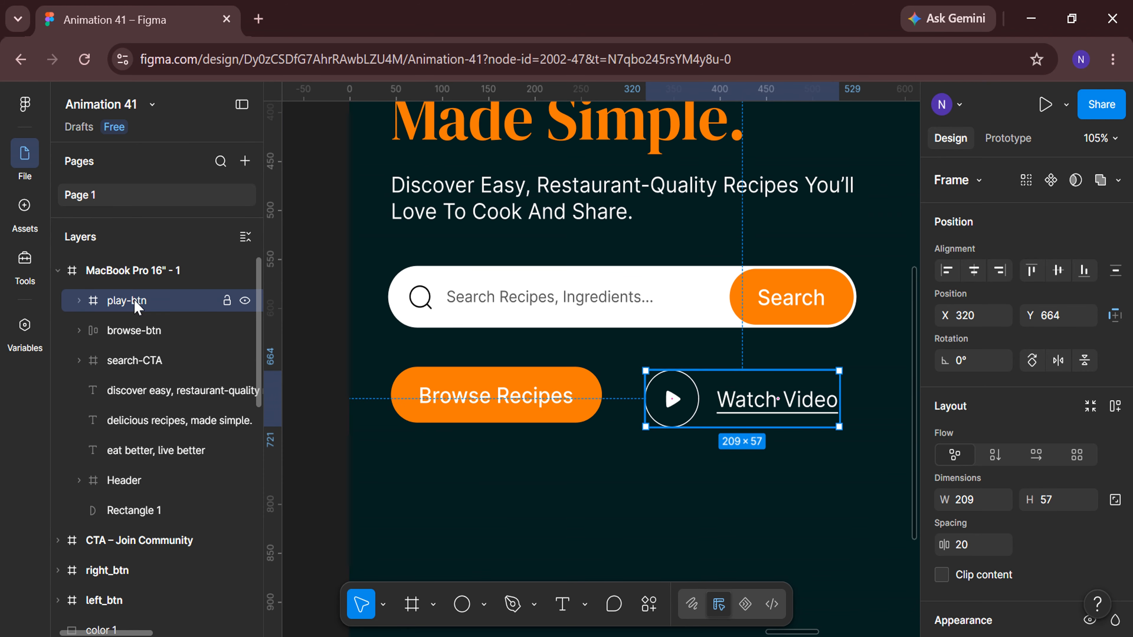
shift+click(143, 333)
click(1060, 270)
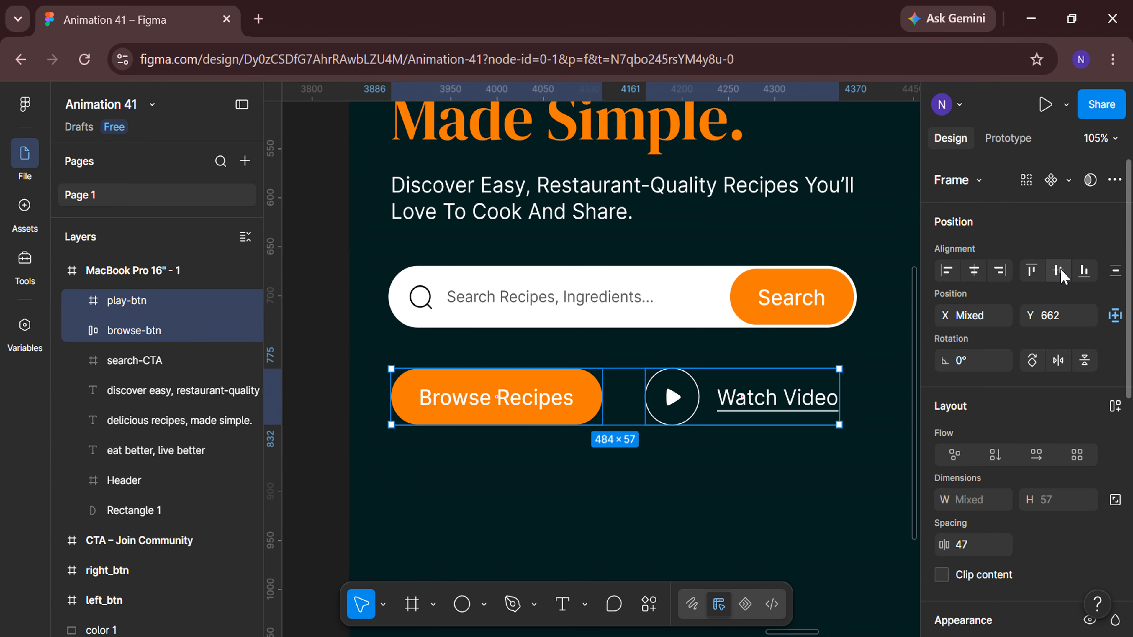
key(Return)
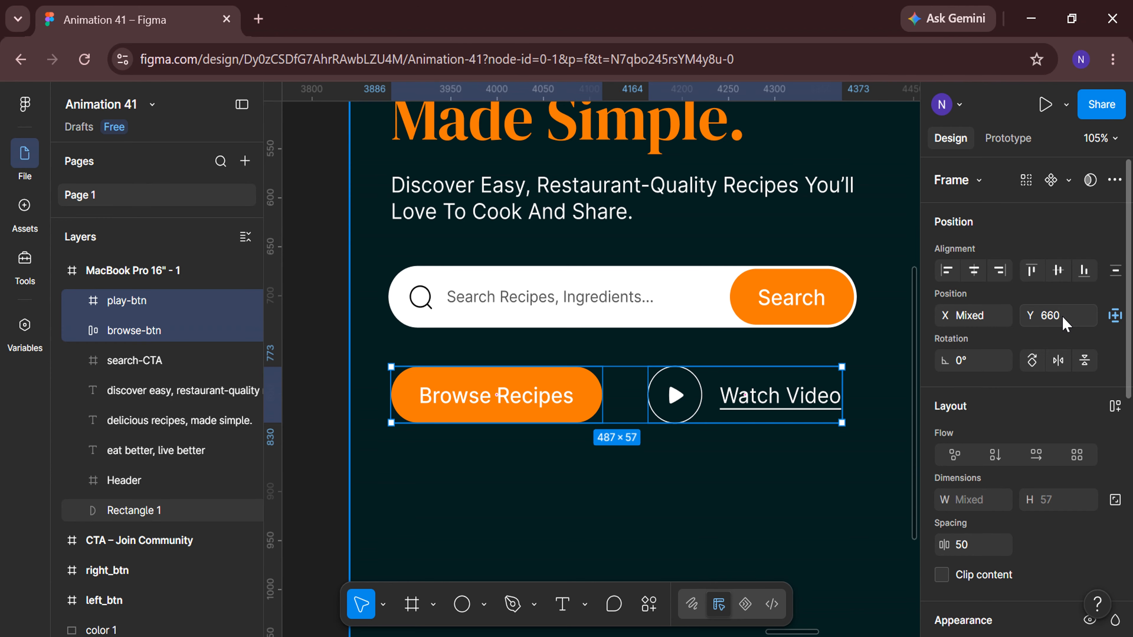
click(336, 455)
click(201, 338)
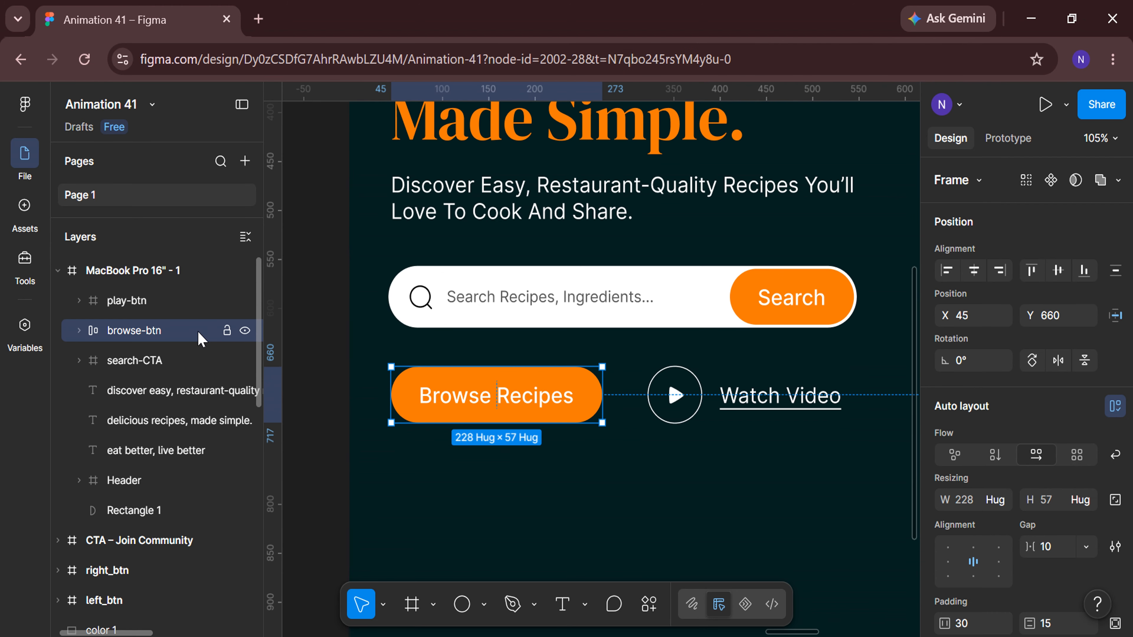
click(319, 389)
Move the CTA – Join Community frame into the hero frame near its lower left corner.
scroll(318, 389, down, 10)
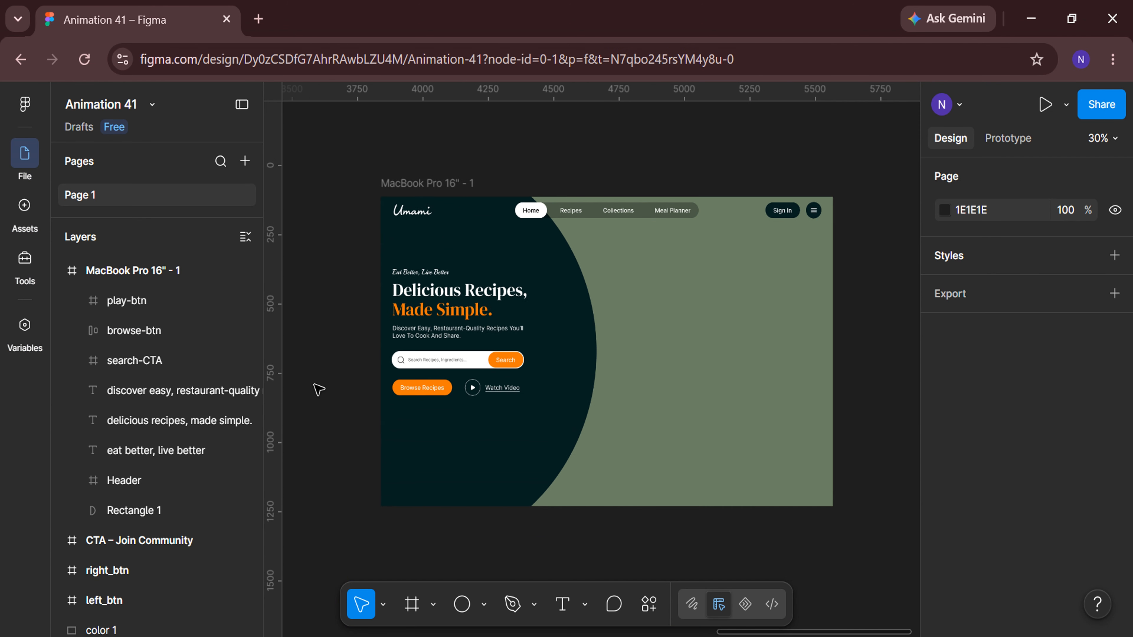
scroll(369, 549, right, 3)
scroll(369, 550, left, 4)
drag(361, 318, 790, 429)
scroll(819, 538, right, 3)
scroll(818, 538, right, 3)
scroll(732, 536, up, 2)
scroll(429, 390, left, 1)
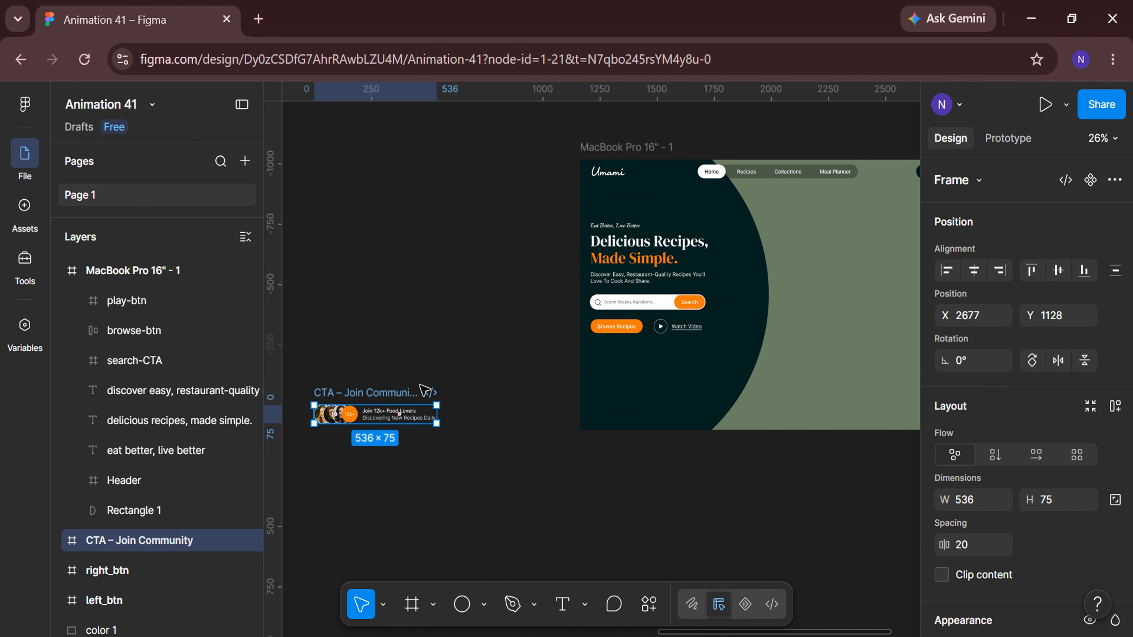
drag(368, 387, 600, 405)
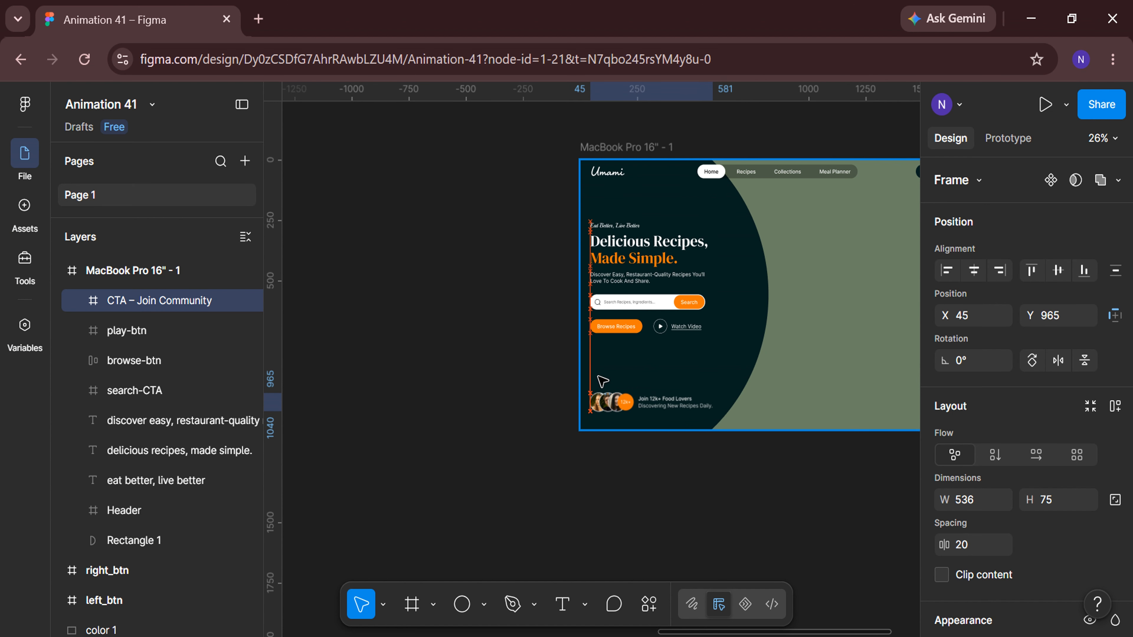
Set the community CTA's Y position to 995.
scroll(673, 476, up, 4)
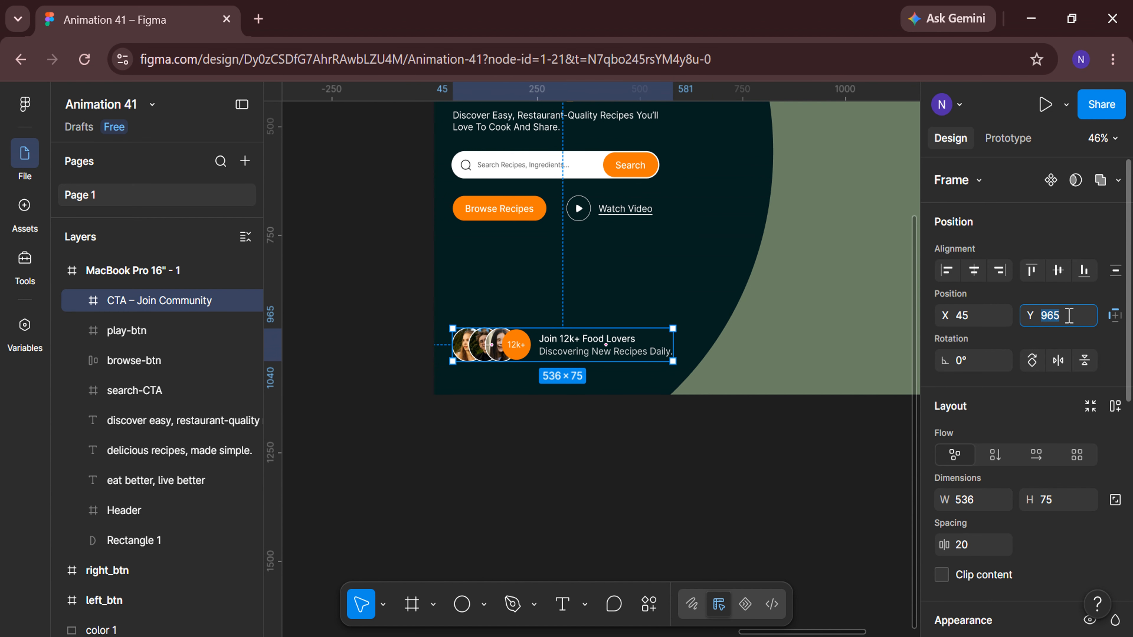
text(995)
key(Return)
click(771, 481)
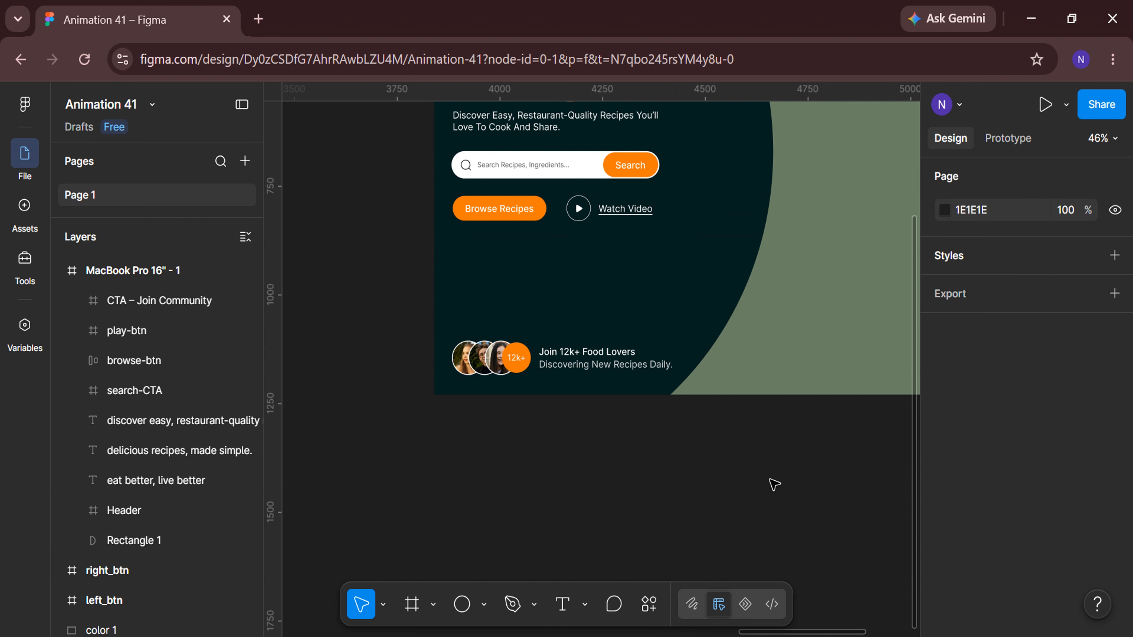
Draw a rectangle below the hero frame and set its size to 375 by 500.
scroll(770, 481, right, 3)
scroll(772, 481, down, 3)
scroll(771, 481, down, 5)
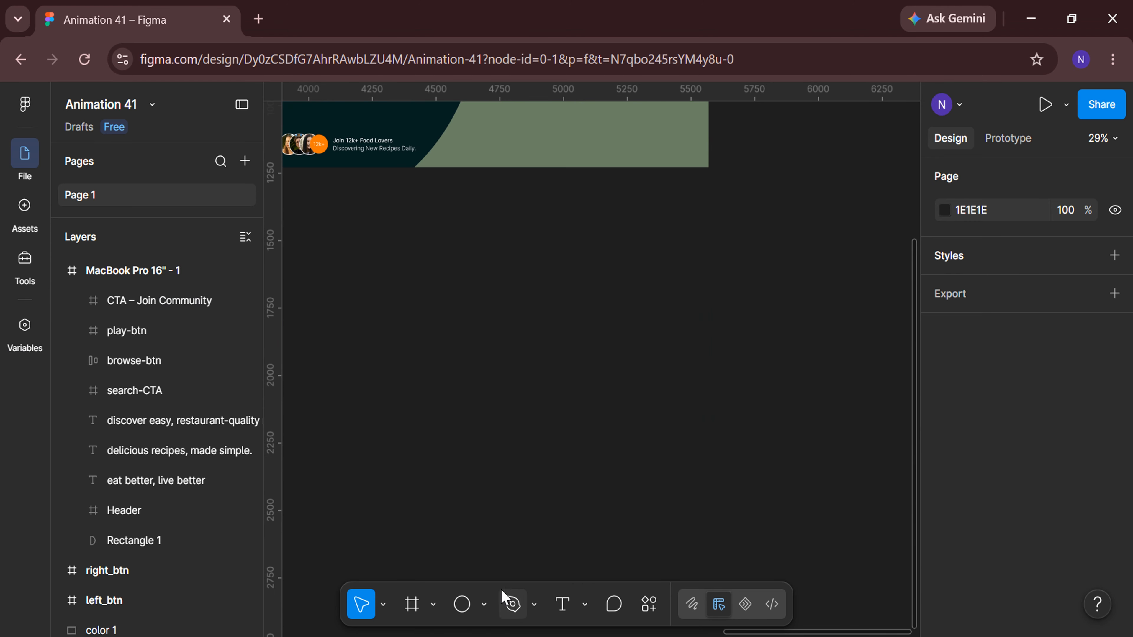
click(485, 604)
click(531, 431)
drag(451, 301, 559, 439)
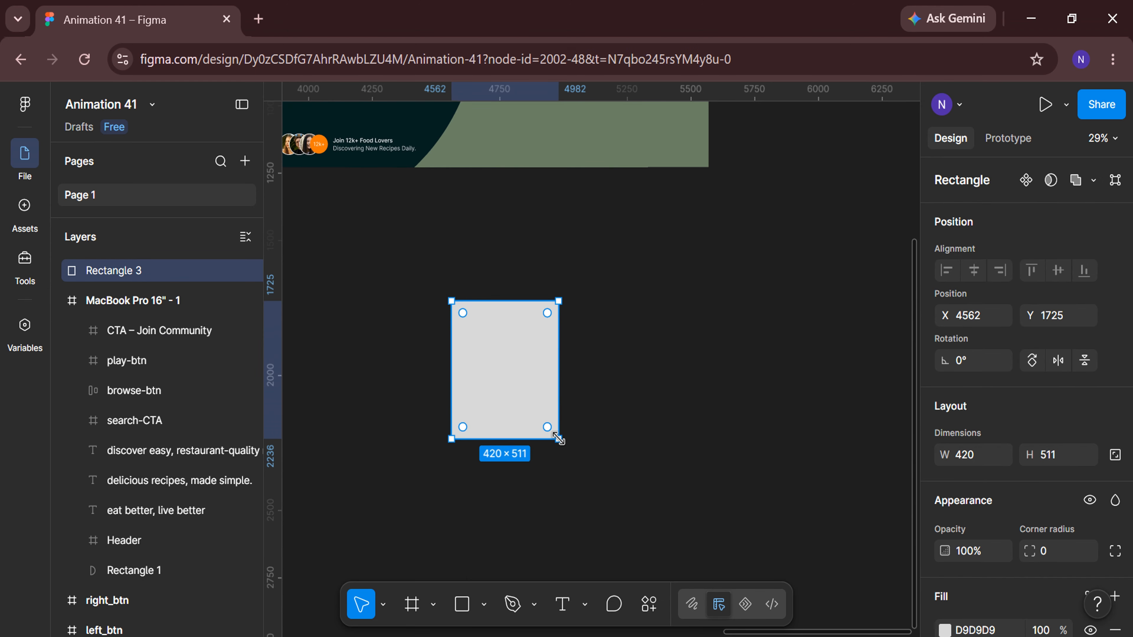
click(978, 459)
text(375)
key(Return)
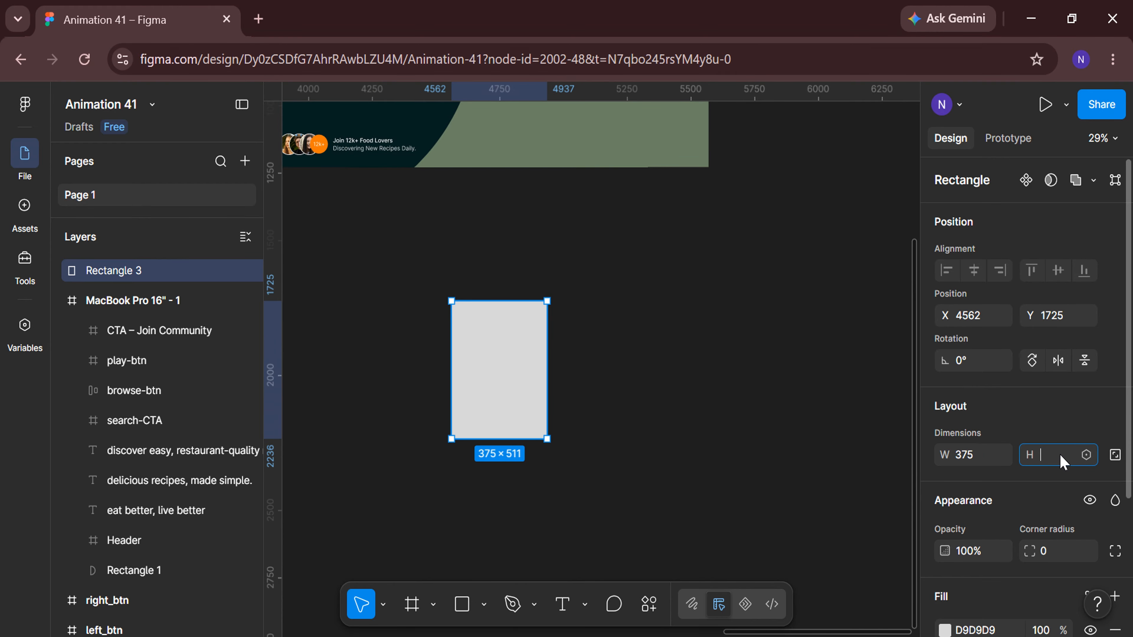
click(1063, 462)
text(500)
key(Return)
Round the rectangle's corners to 100 and change its fill to white FFFFFF.
scroll(1062, 437, down, 3)
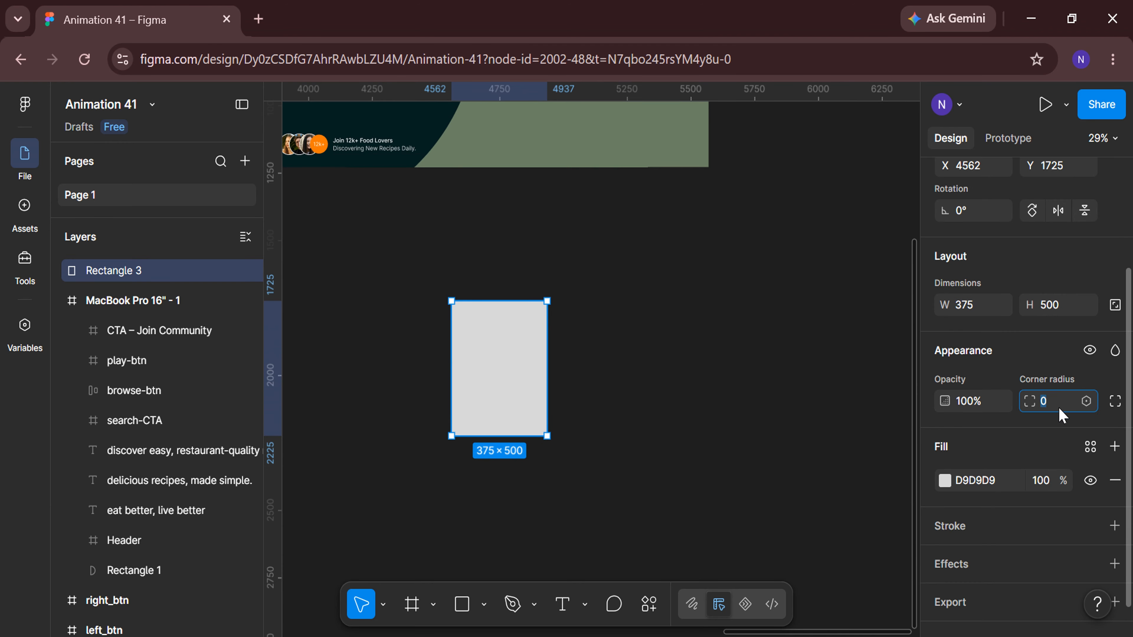
click(1060, 409)
text(100)
key(Return)
scroll(1044, 416, down, 1)
click(945, 450)
drag(744, 279, 695, 242)
click(902, 196)
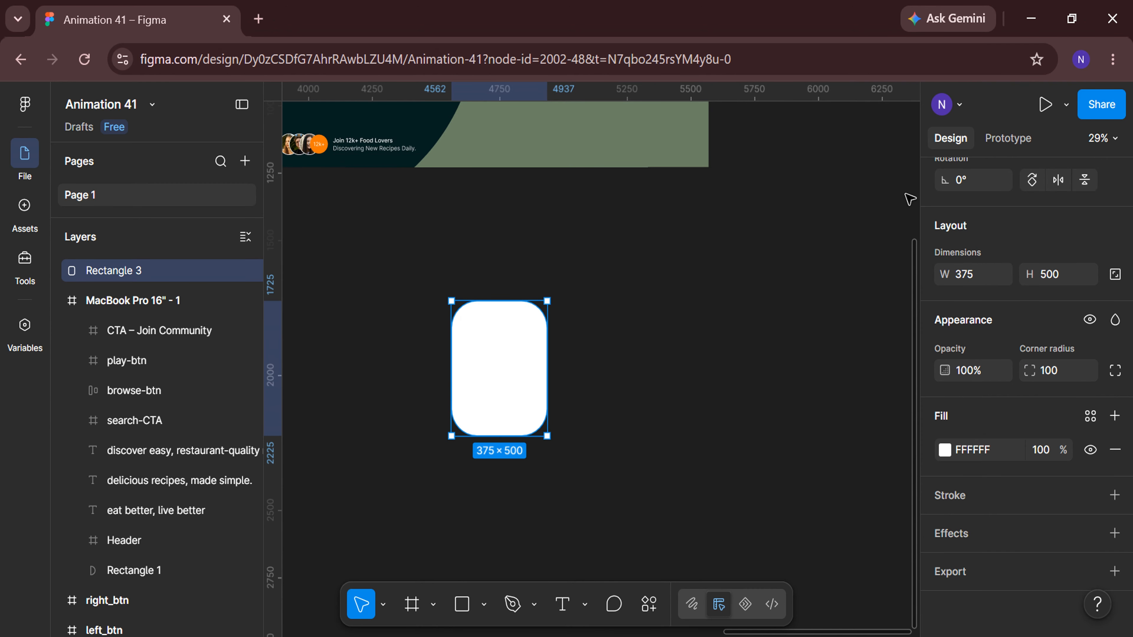
Add a drop shadow effect to the rounded rectangle.
click(1009, 535)
click(1027, 379)
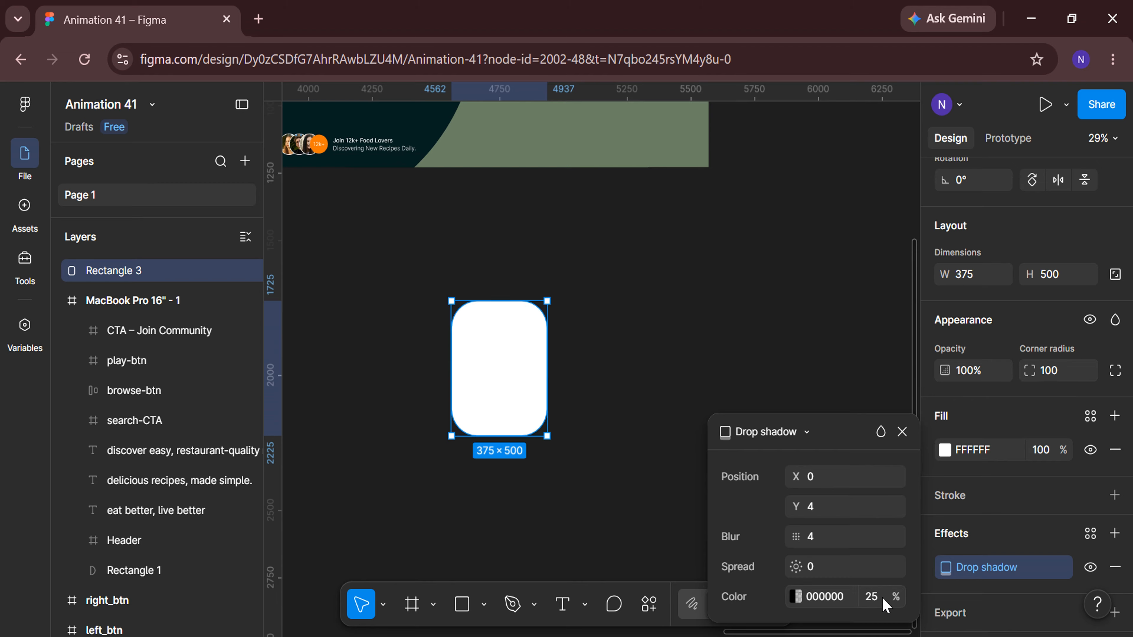
click(902, 431)
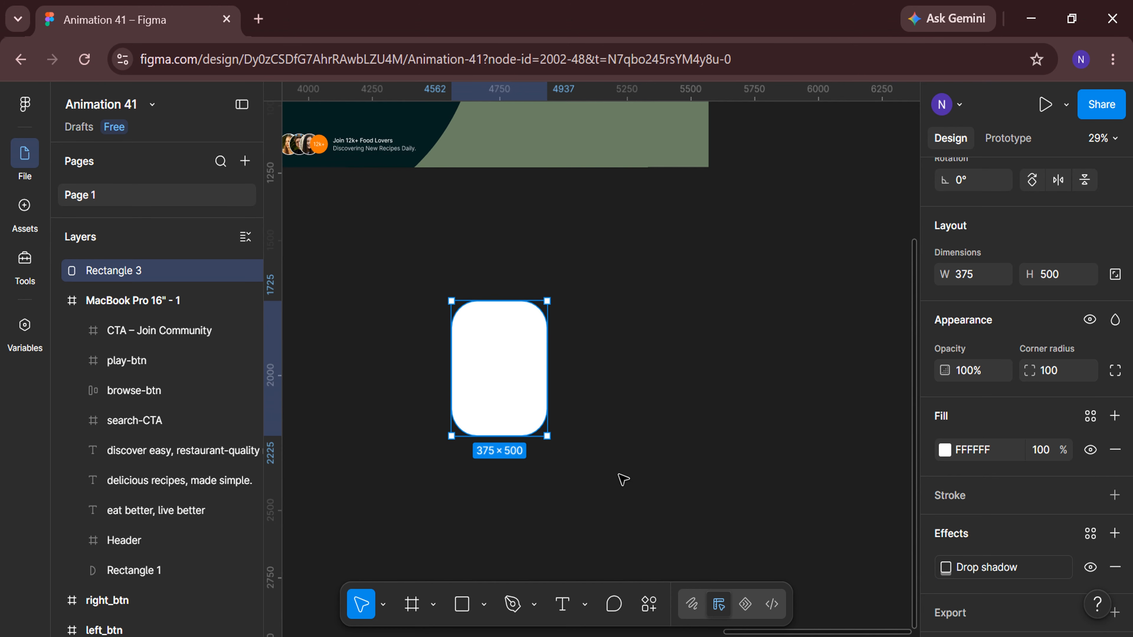
click(620, 476)
Draw a second rectangle beside it, resize it to 350 by 350, and rename it product-image.
click(463, 611)
drag(592, 329, 674, 415)
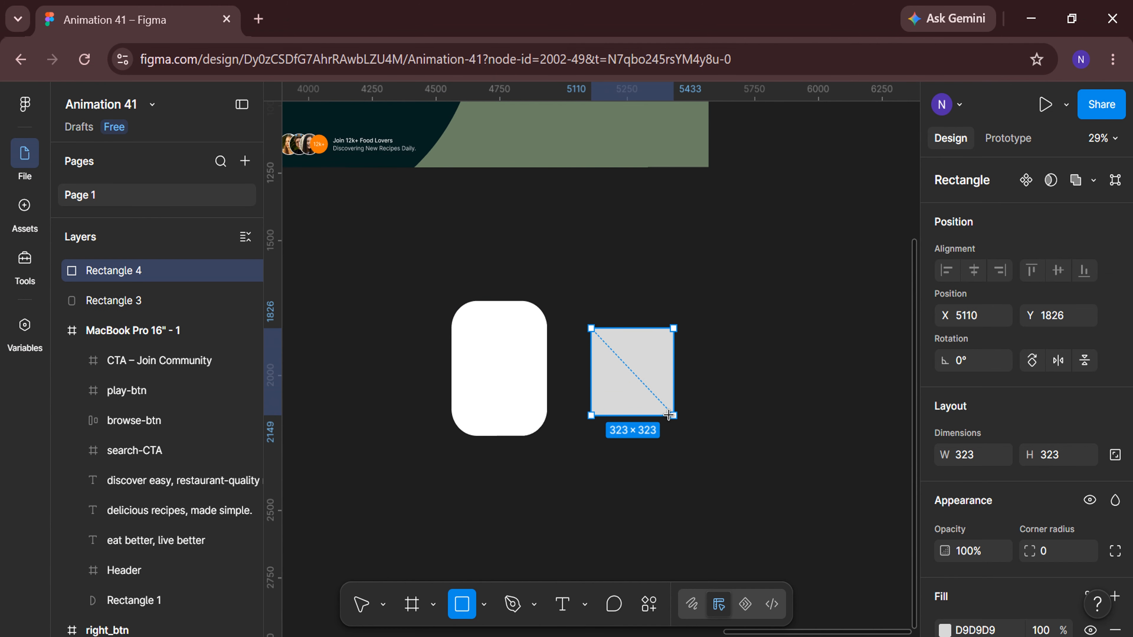
click(986, 464)
text(35)
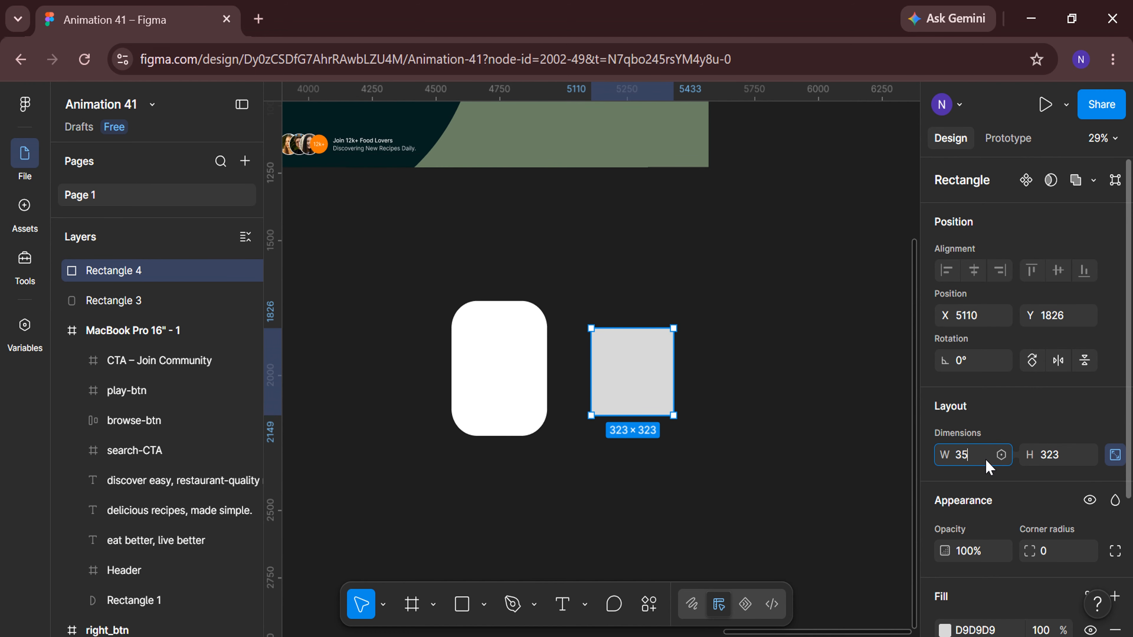
text(0)
key(Return)
double_click(163, 271)
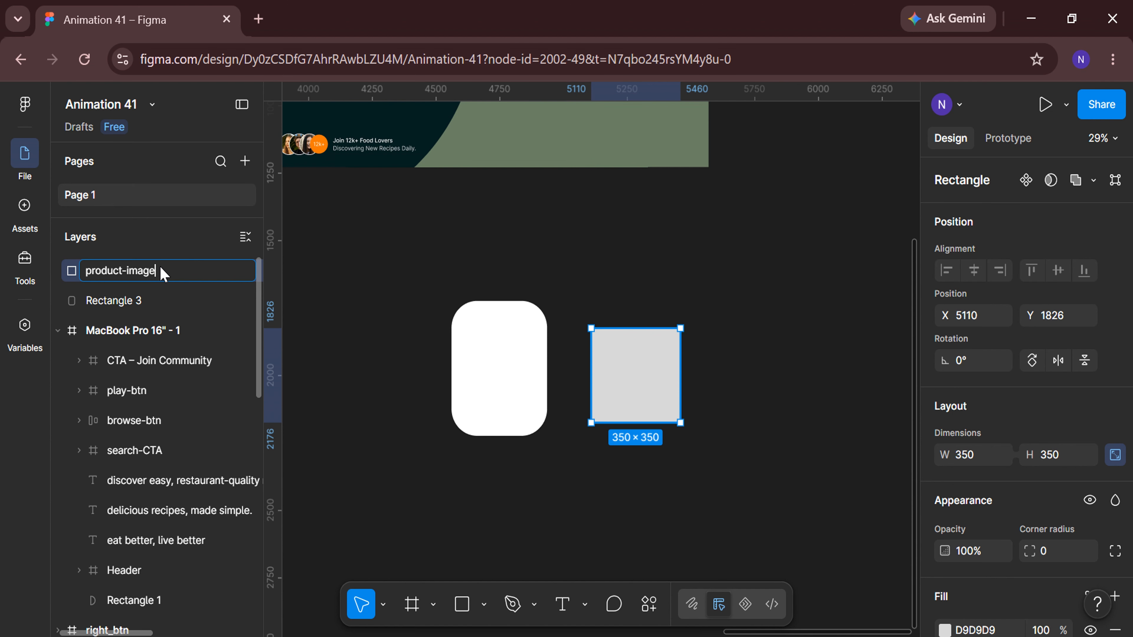
key(Return)
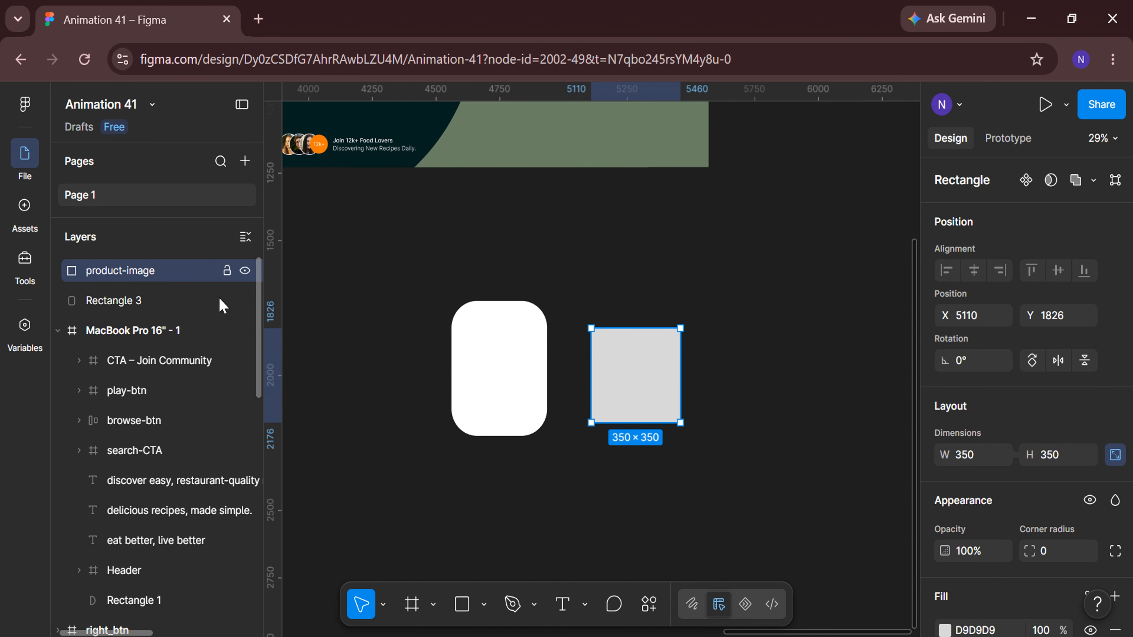
Fill product-image with Image_1 from the Images folder and move it onto the top of the card.
click(483, 605)
click(519, 568)
click(685, 334)
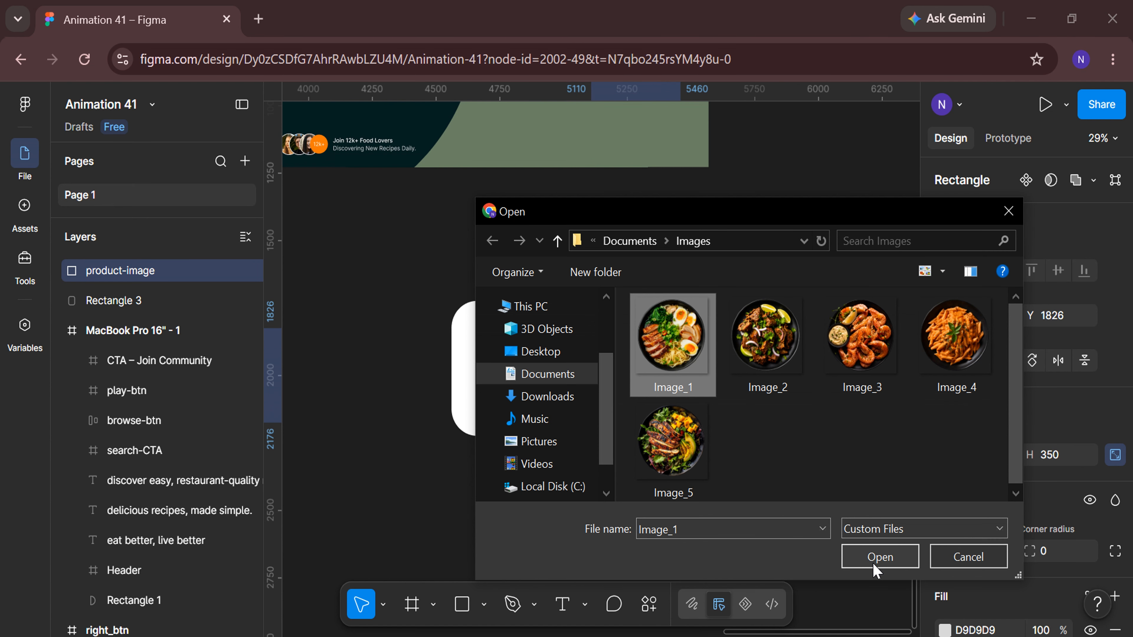
click(878, 557)
click(623, 368)
drag(623, 369, 487, 307)
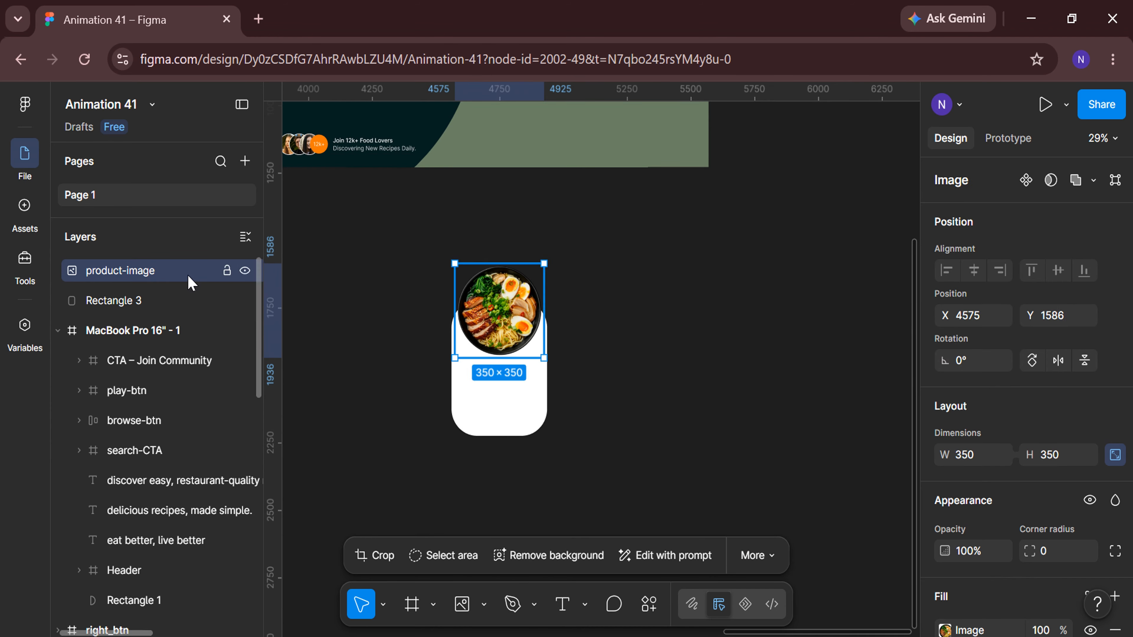
Center the product image horizontally over the card rectangle and wrap both in a frame.
shift+click(177, 300)
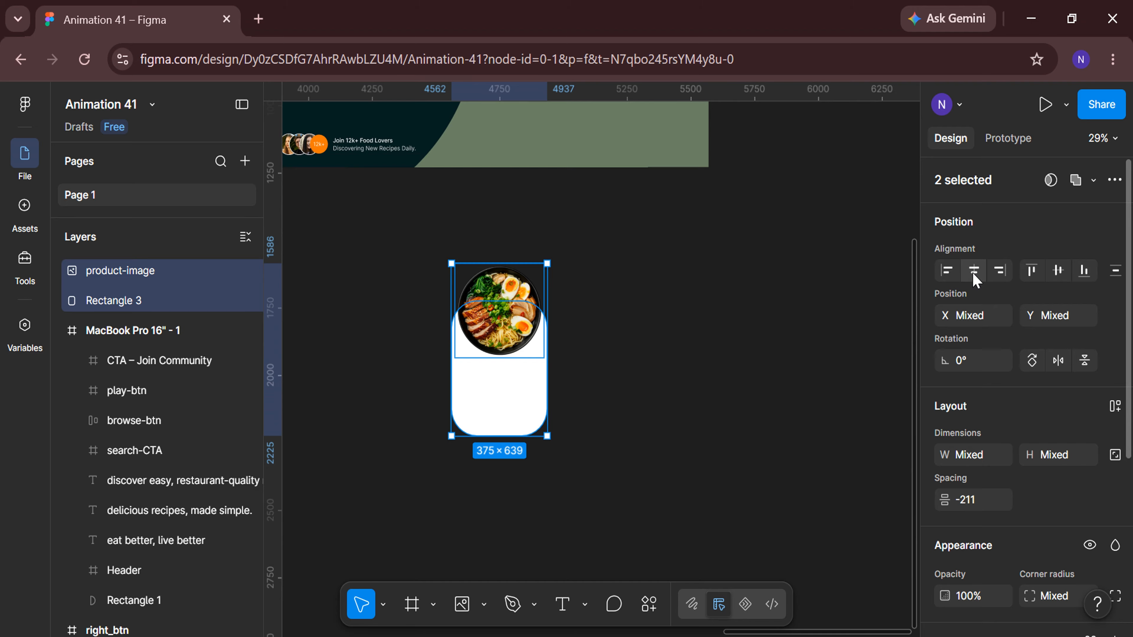
key(Return)
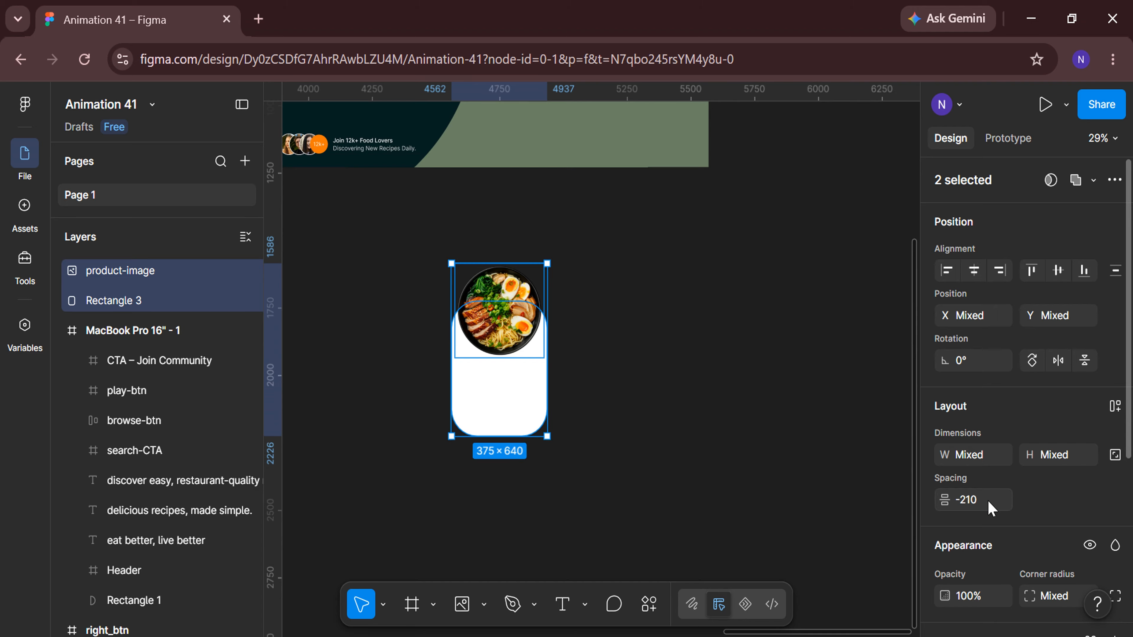
right_click(503, 315)
click(540, 417)
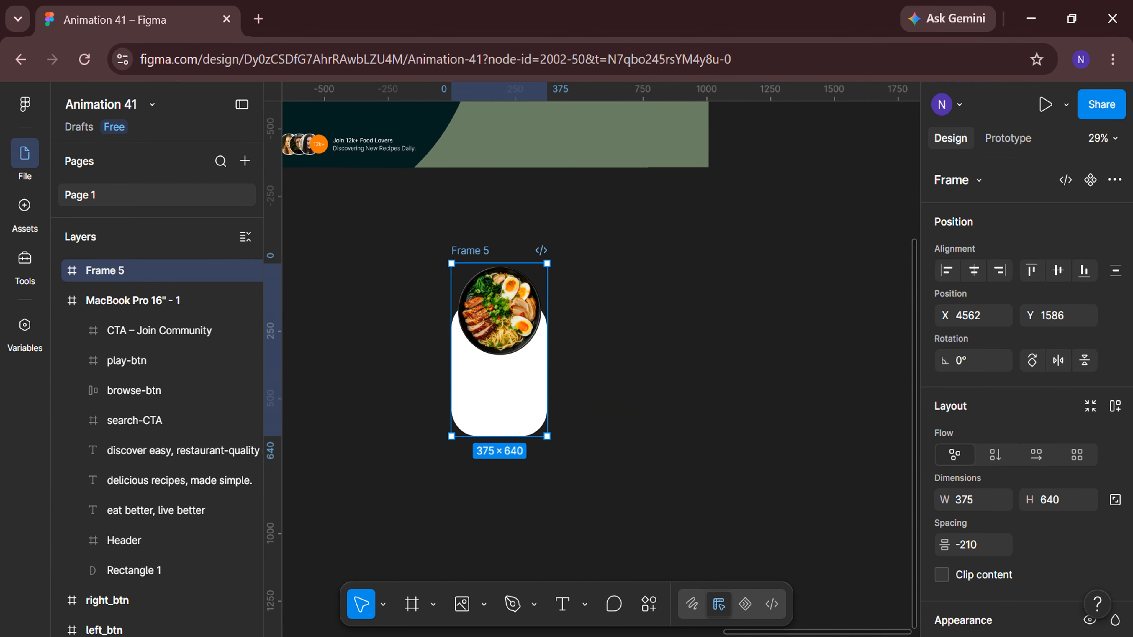
Rename the card frame Frame 1.
double_click(174, 274)
text(Frame 1)
key(Return)
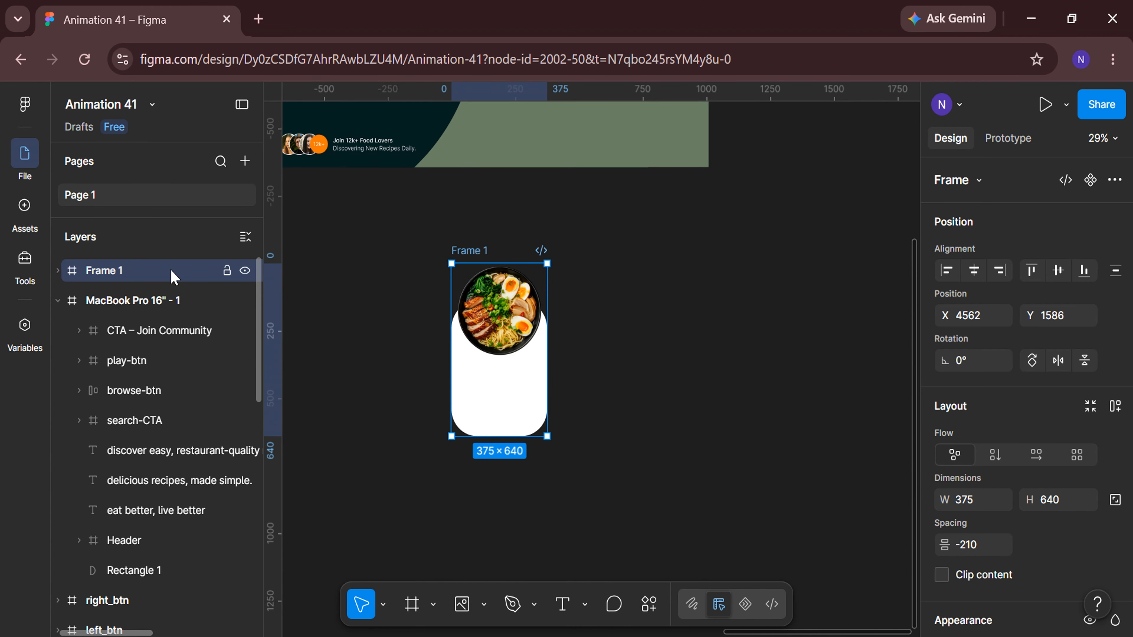
click(410, 452)
scroll(397, 497, down, 3)
scroll(393, 498, left, 6)
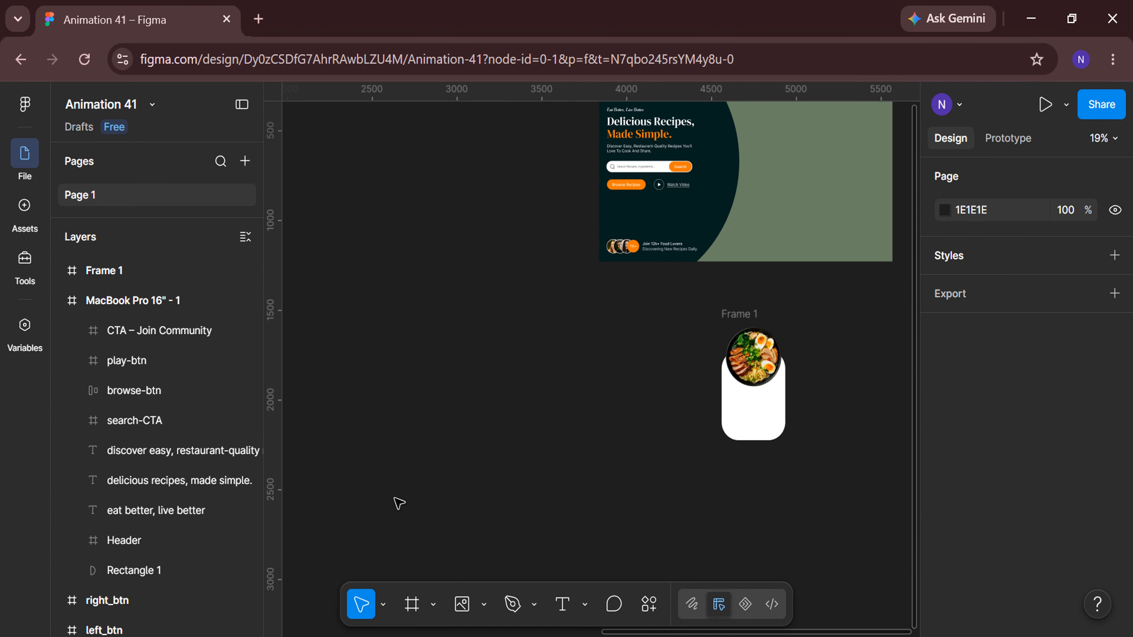
Select the five recipe title texts and set their font weight to Medium.
scroll(394, 498, down, 3)
scroll(394, 498, left, 4)
scroll(355, 346, up, 3)
scroll(358, 347, left, 2)
scroll(361, 352, up, 3)
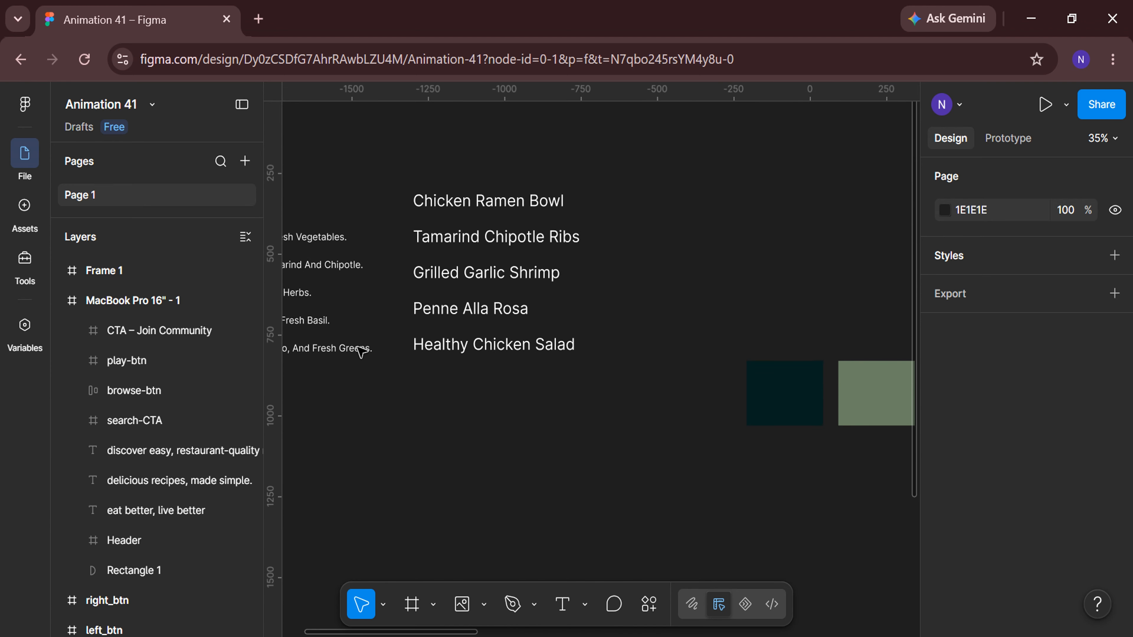
click(446, 200)
ctrl+click(178, 435)
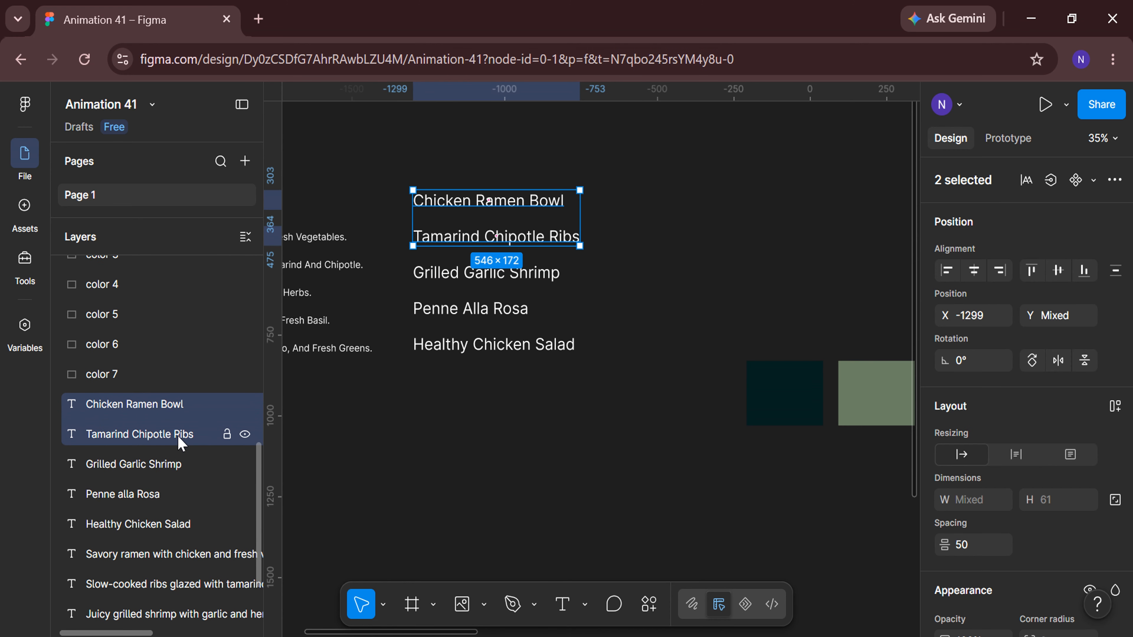
ctrl+click(172, 470)
ctrl+click(168, 495)
ctrl+click(175, 527)
scroll(1013, 402, down, 5)
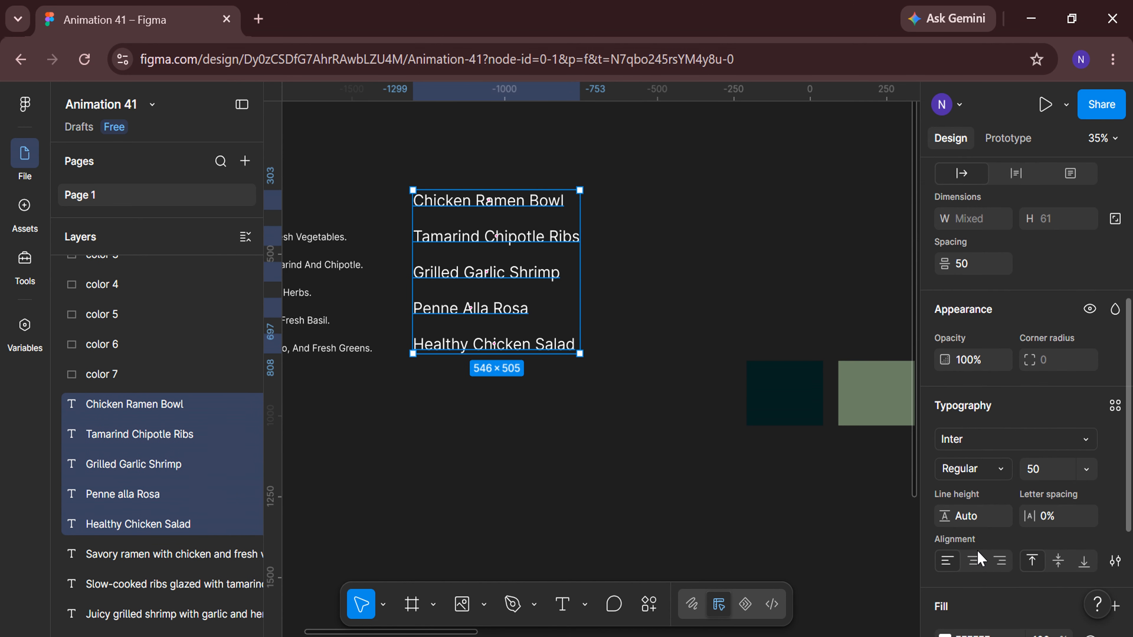
click(972, 467)
click(994, 489)
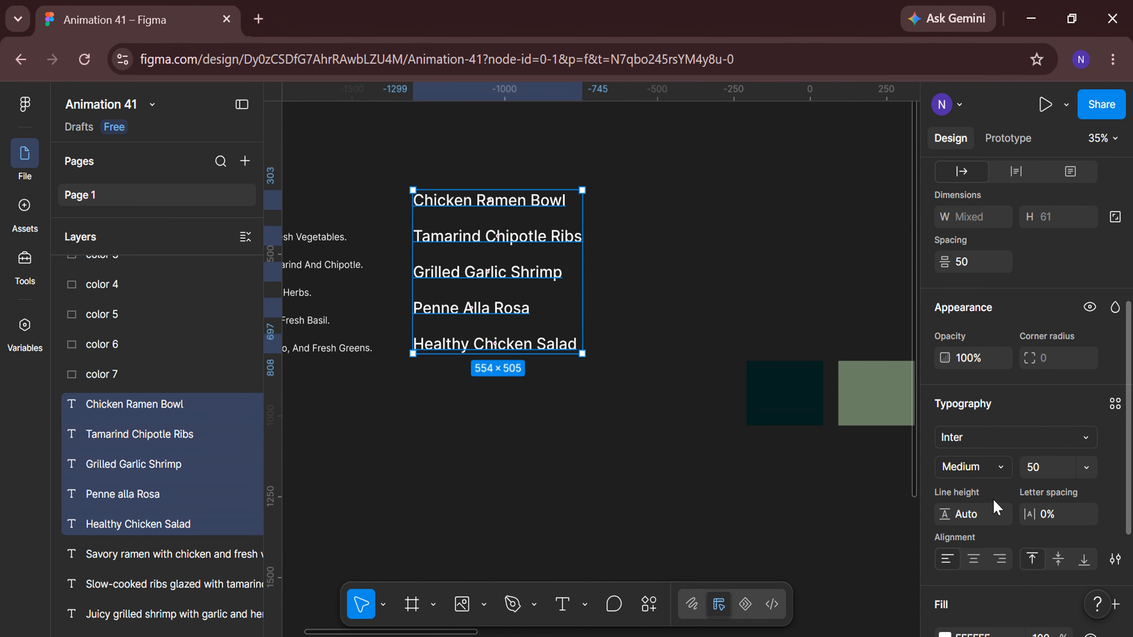
Set the recipe titles' font size to 28 and their vertical spacing to 25.
click(1054, 474)
text(28)
key(Return)
scroll(983, 309, up, 1)
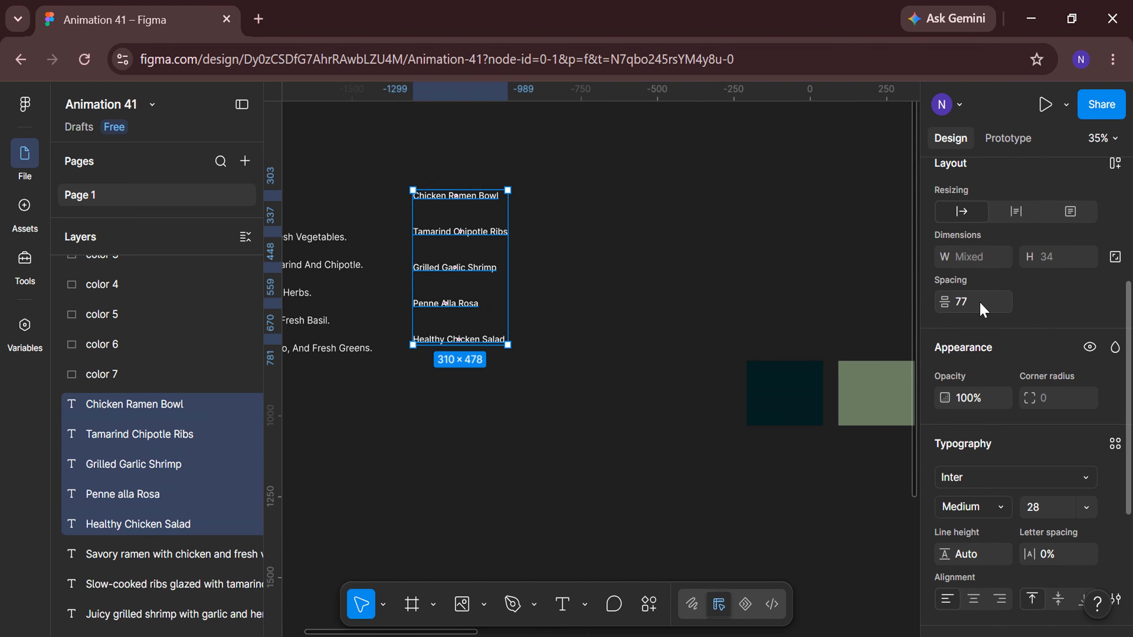
click(980, 303)
text(25)
key(Return)
Group the five recipe titles and wrap the group in a frame.
right_click(496, 252)
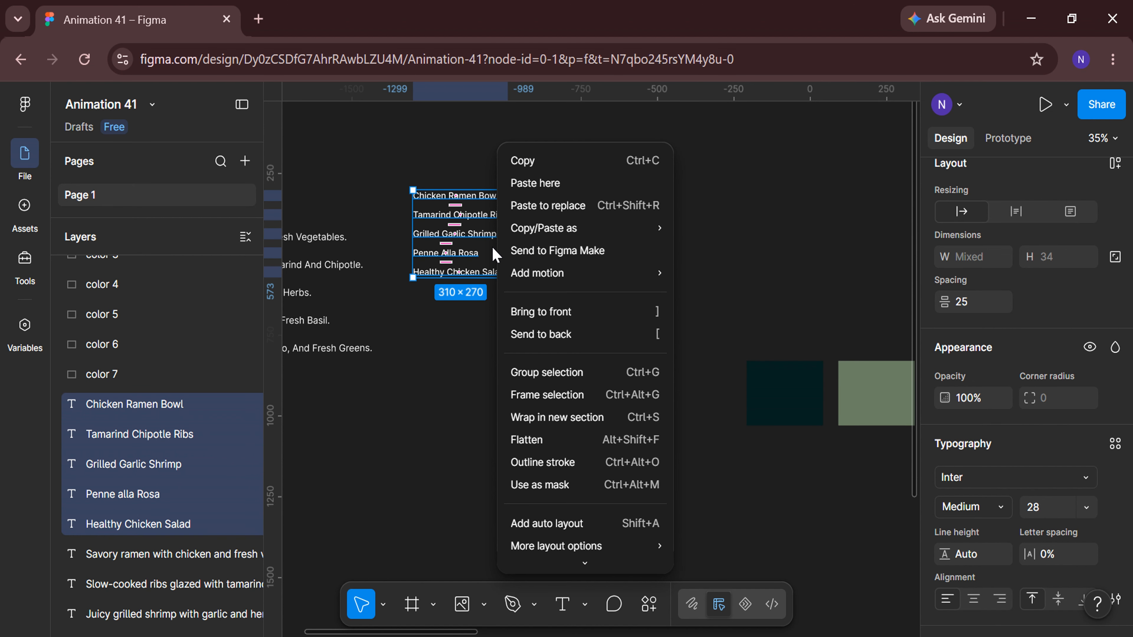
click(531, 374)
right_click(478, 240)
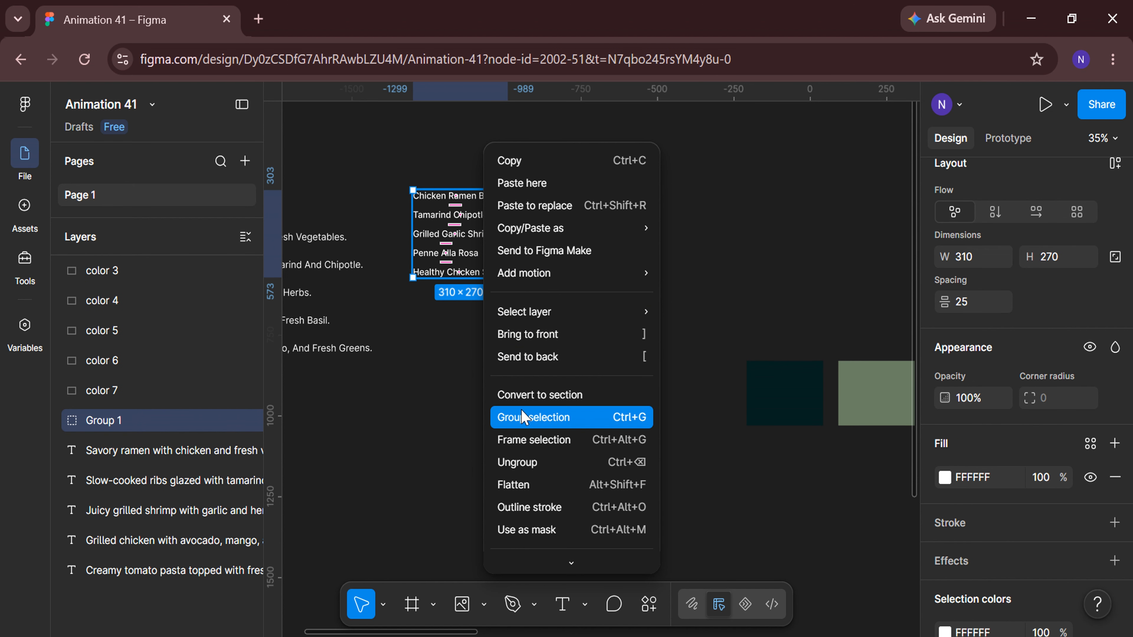
click(533, 440)
Rename the new frame titles.
double_click(187, 429)
key(BackSpace)
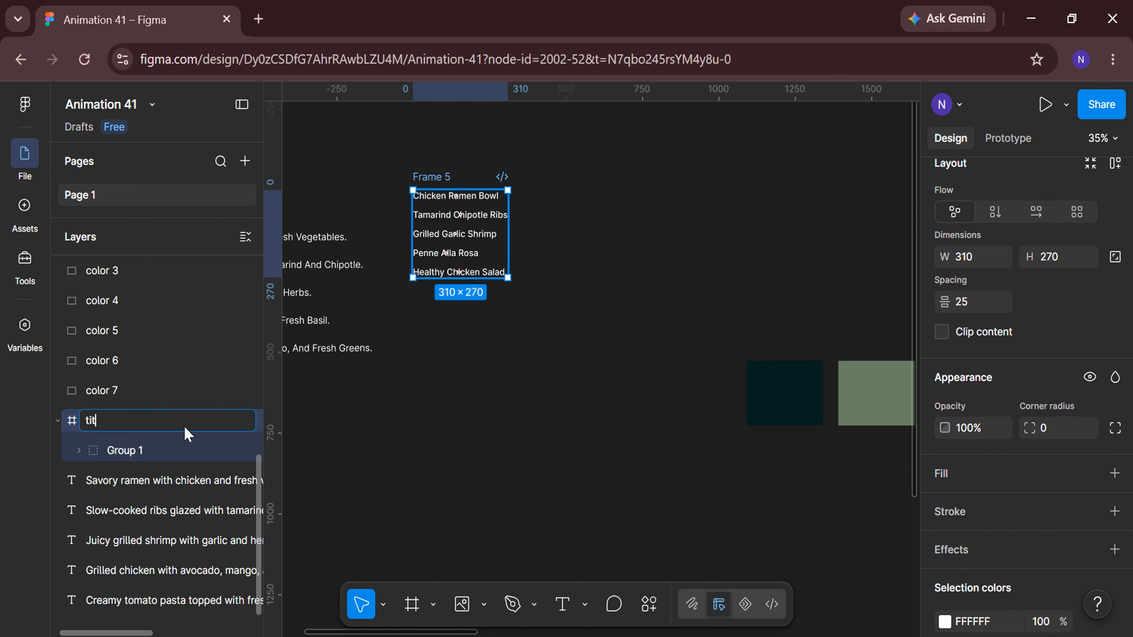
key(Return)
Shrink the titles frame to 34 high so only the first title shows, and enable clip content.
scroll(411, 205, up, 3)
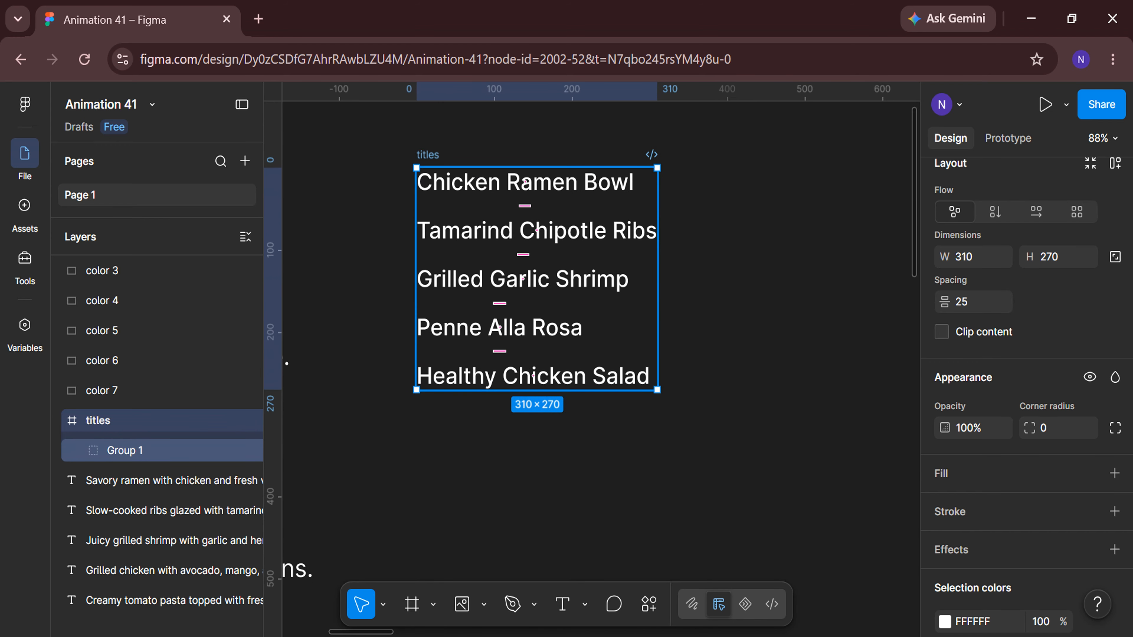
drag(525, 390, 526, 196)
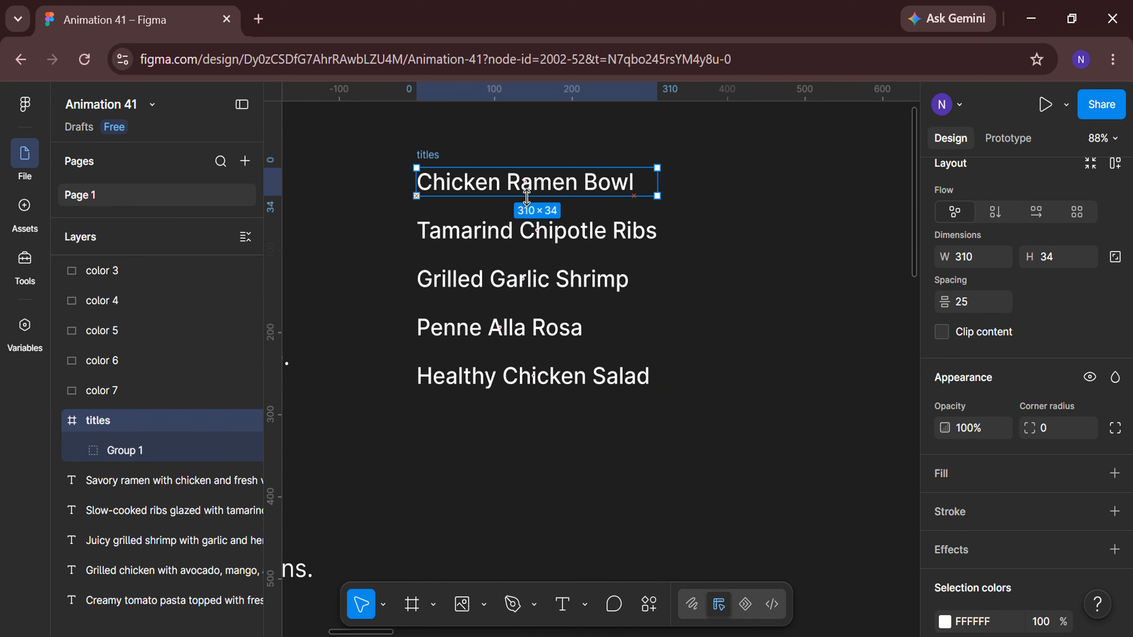
click(941, 332)
Move the titles frame onto the recipe card below the food image.
scroll(525, 360, down, 4)
scroll(527, 361, right, 2)
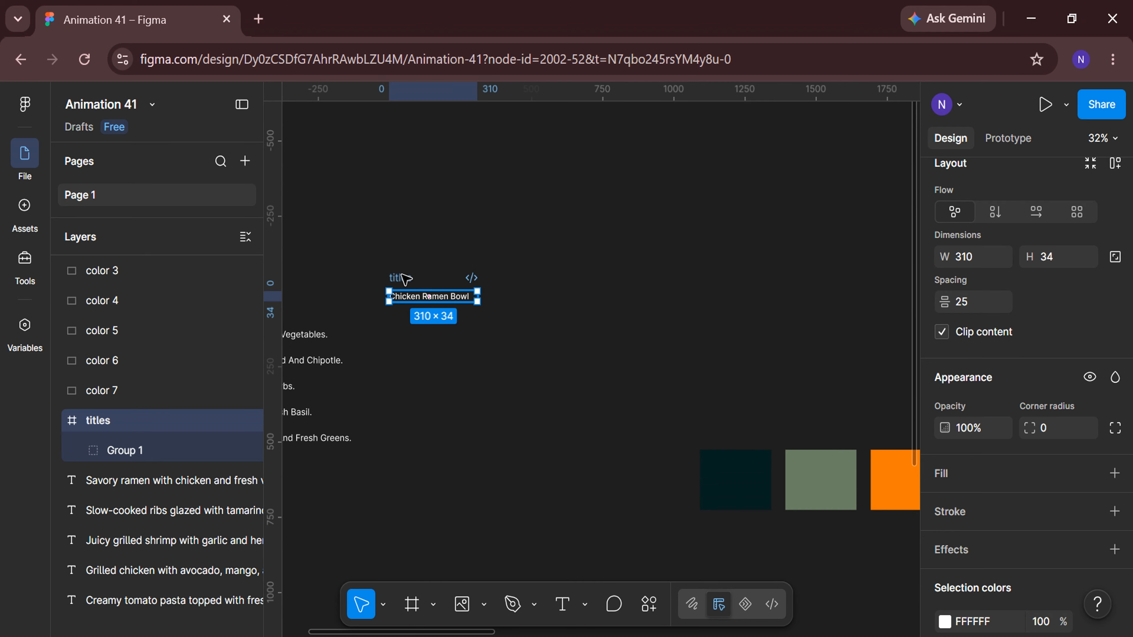
drag(402, 277, 751, 276)
scroll(753, 429, right, 8)
drag(352, 282, 810, 242)
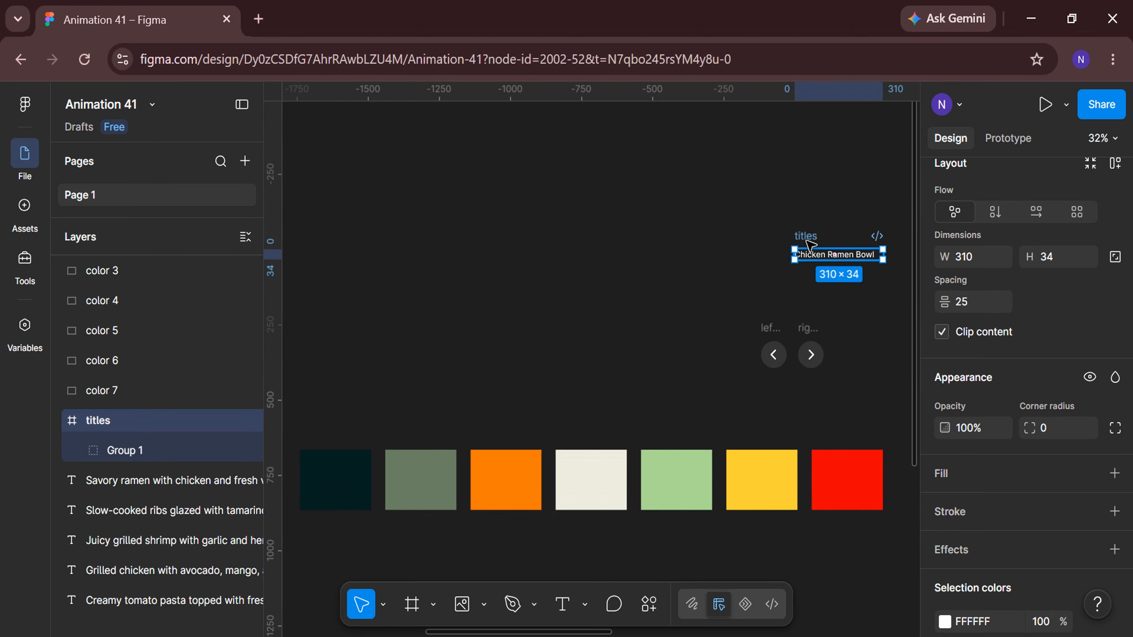
scroll(745, 430, right, 8)
drag(452, 238, 761, 408)
scroll(767, 447, right, 10)
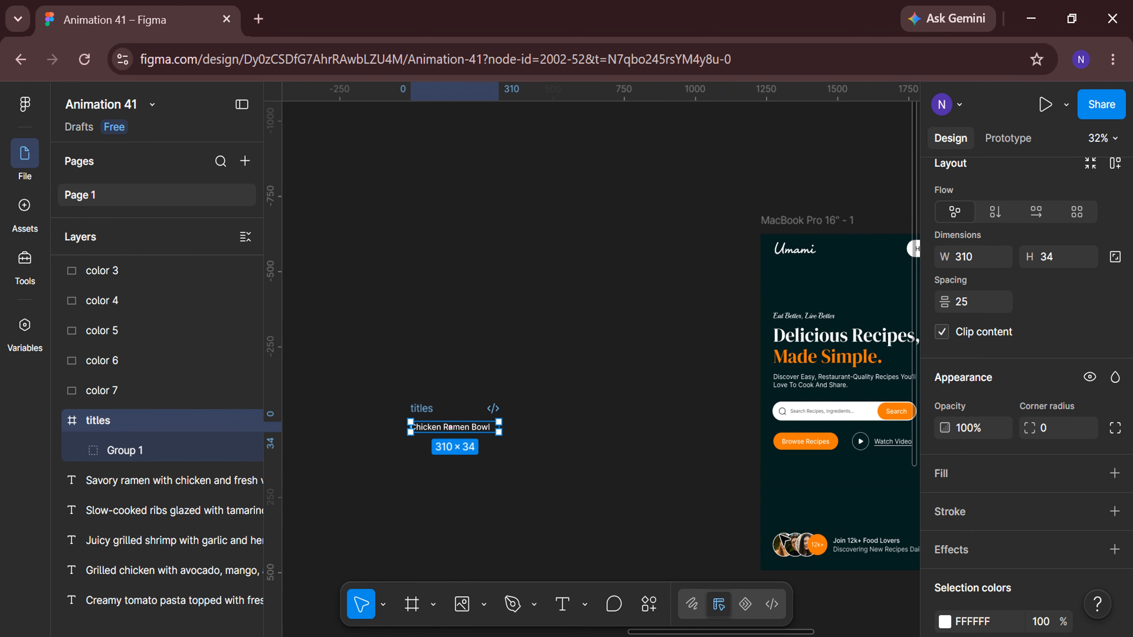
scroll(784, 539, down, 3)
scroll(784, 540, down, 3)
drag(402, 202, 667, 444)
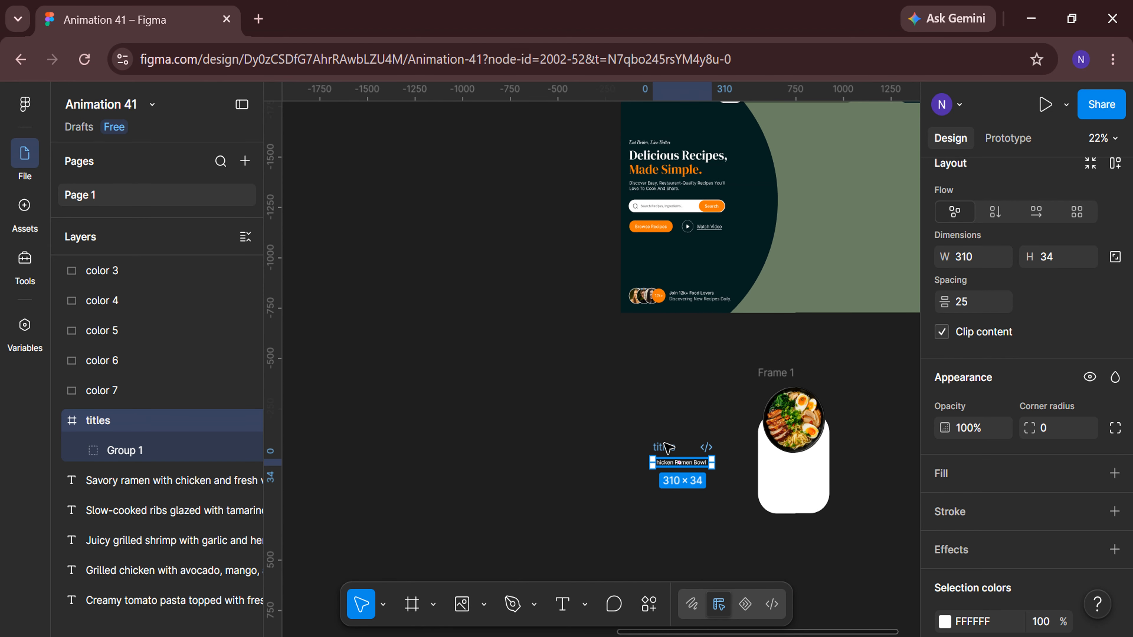
scroll(683, 499, up, 5)
drag(338, 393, 607, 397)
Change the titles' text color to black 000000.
scroll(833, 450, right, 1)
scroll(833, 450, up, 2)
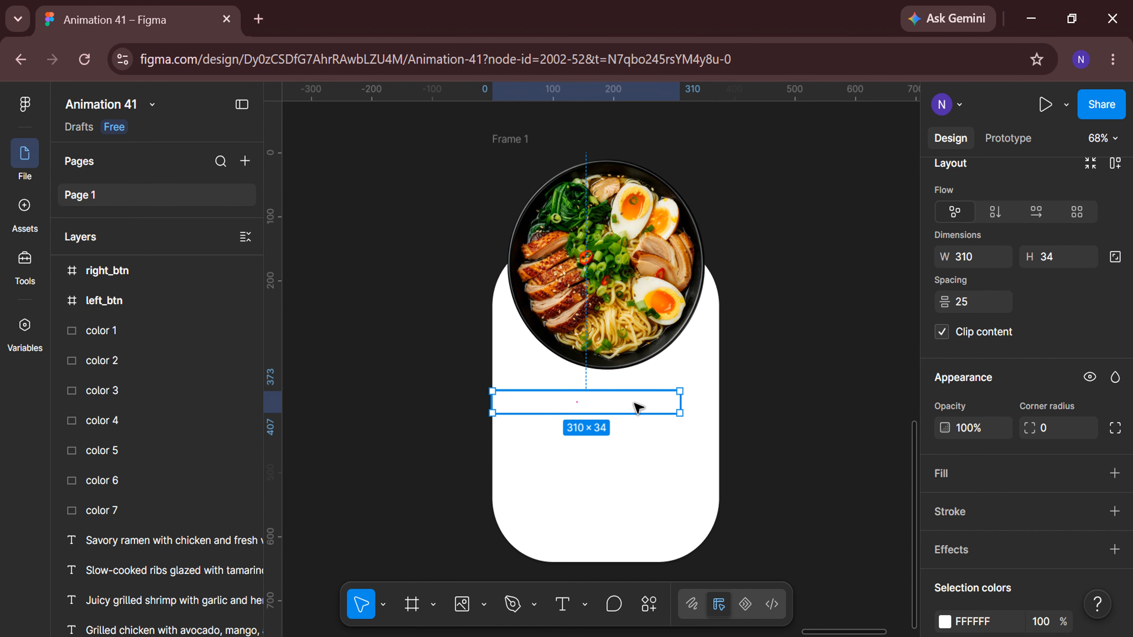
click(637, 405)
scroll(950, 507, down, 3)
click(945, 496)
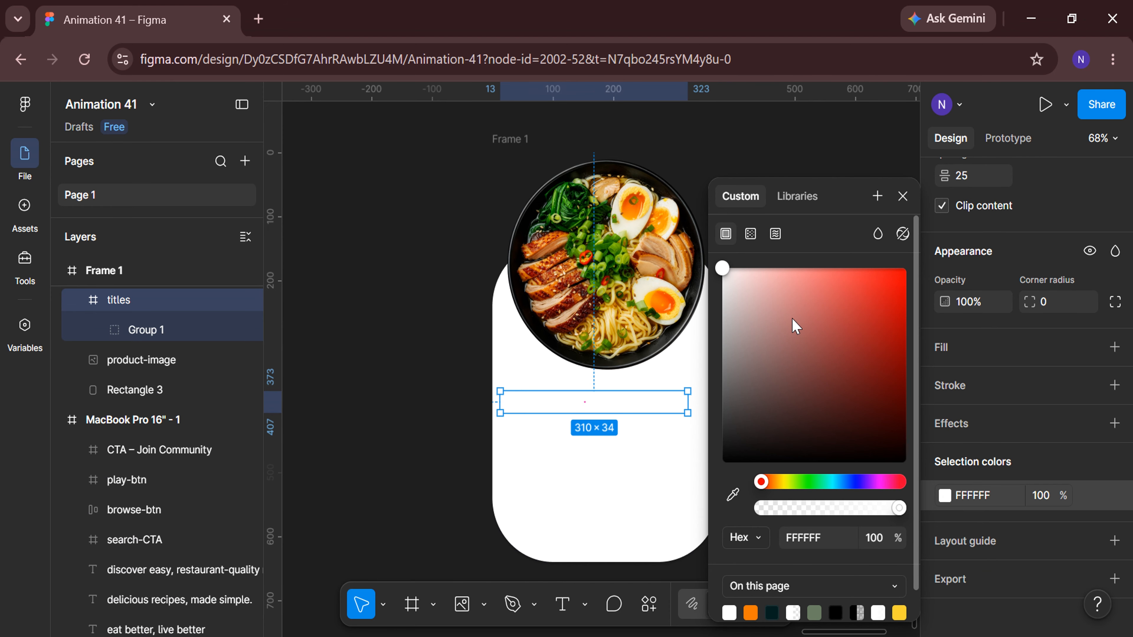
drag(772, 328, 693, 501)
click(902, 197)
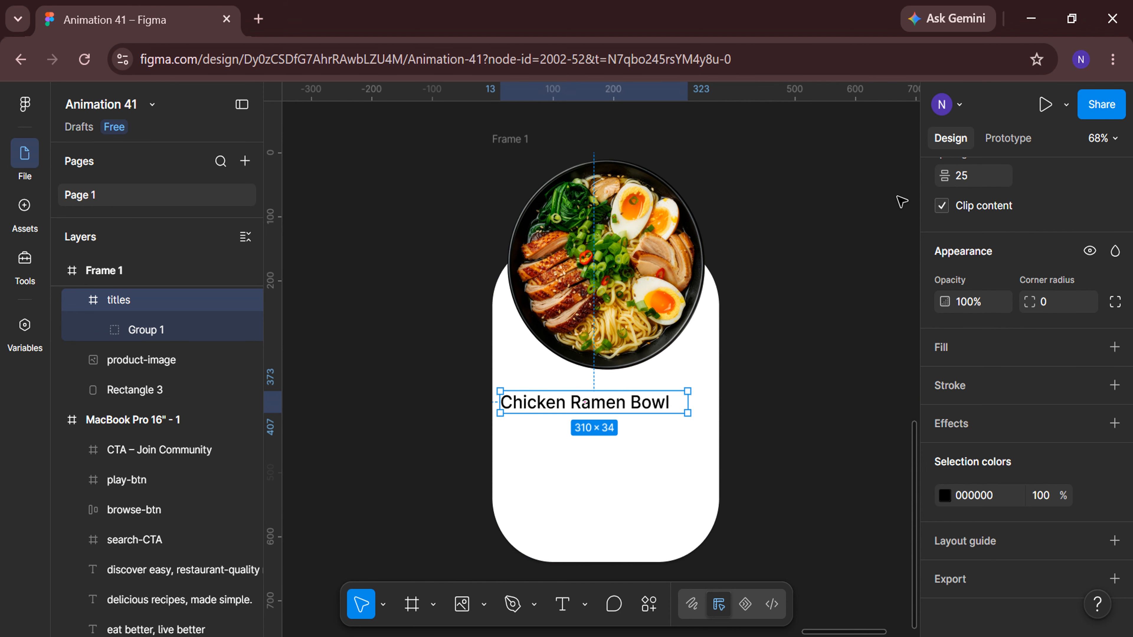
Position the titles frame at X 26 and Y 370 inside the card.
scroll(665, 410, up, 4)
drag(630, 399, 644, 399)
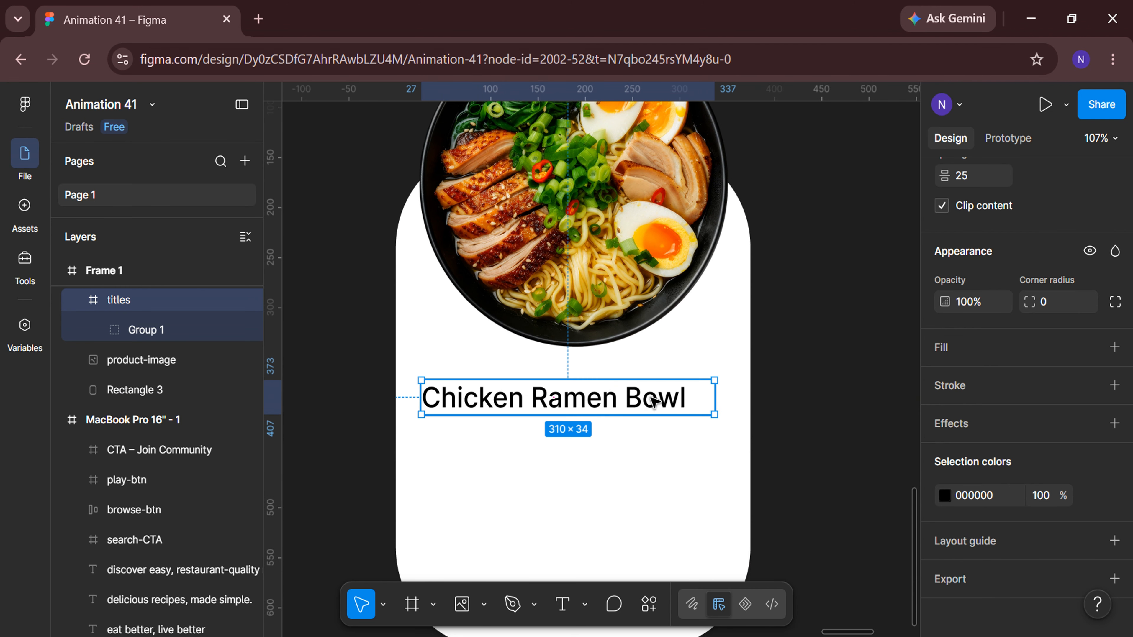
scroll(977, 417, up, 4)
text(26)
key(Return)
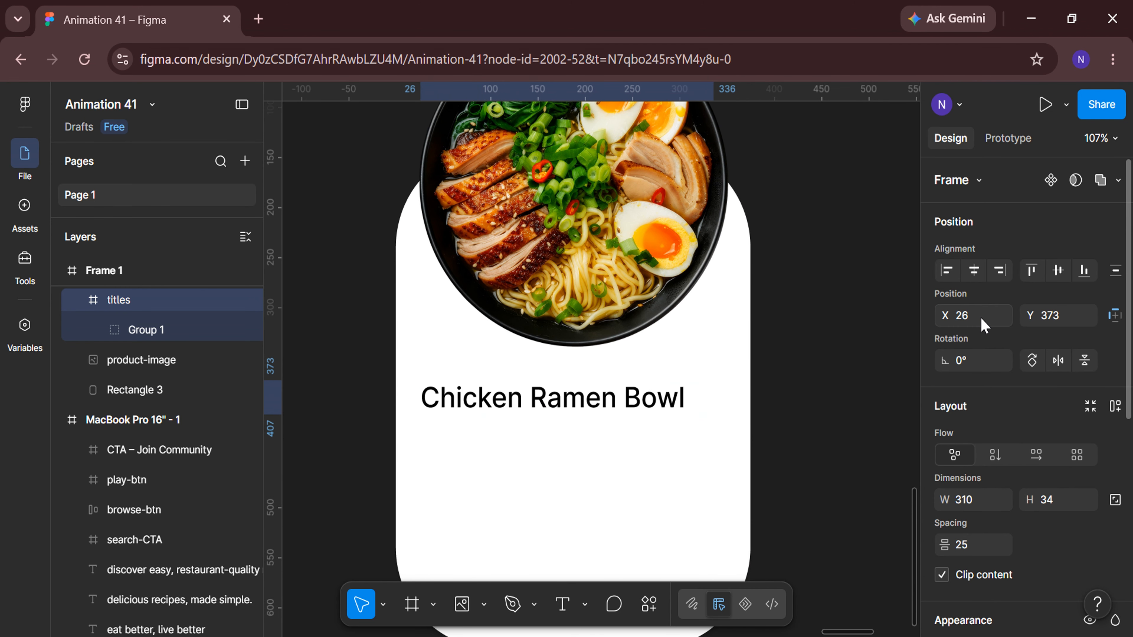
click(1069, 322)
text(370)
key(Return)
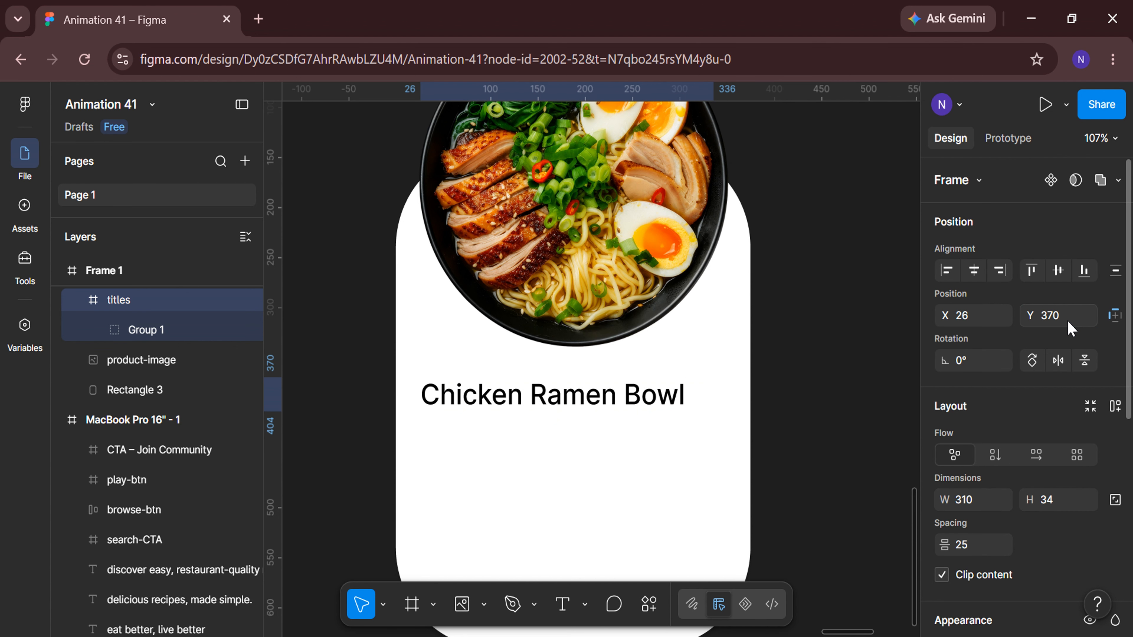
Select the five recipe description texts and set their font size to 18.
click(832, 364)
scroll(824, 367, down, 5)
scroll(475, 477, left, 3)
scroll(475, 477, down, 5)
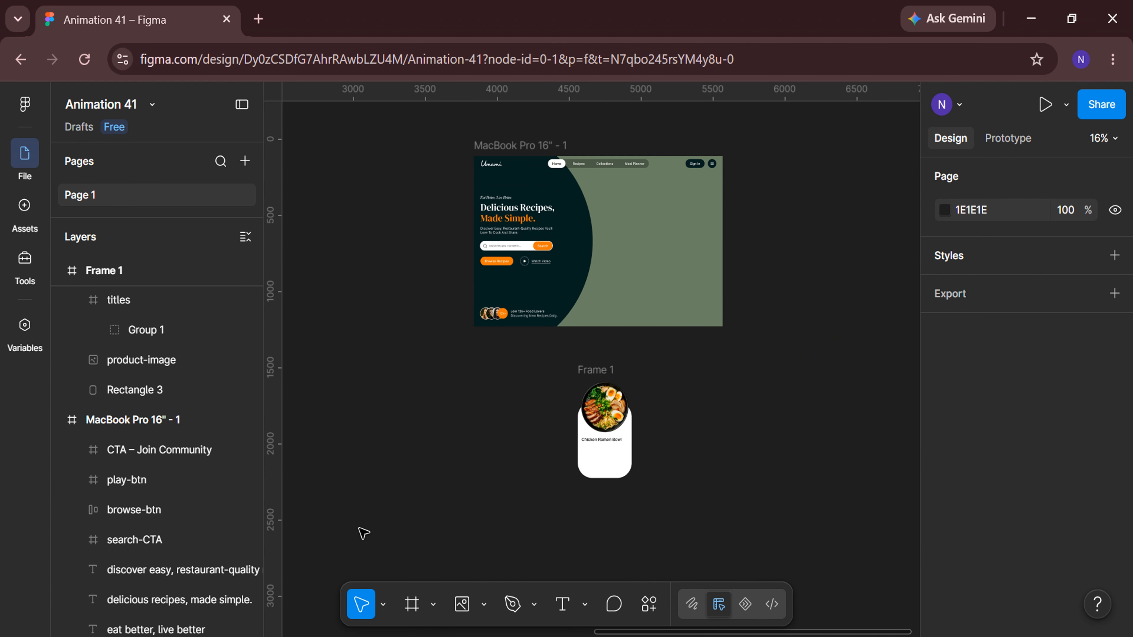
scroll(362, 534, left, 10)
scroll(313, 343, up, 3)
scroll(315, 344, up, 5)
scroll(315, 343, left, 3)
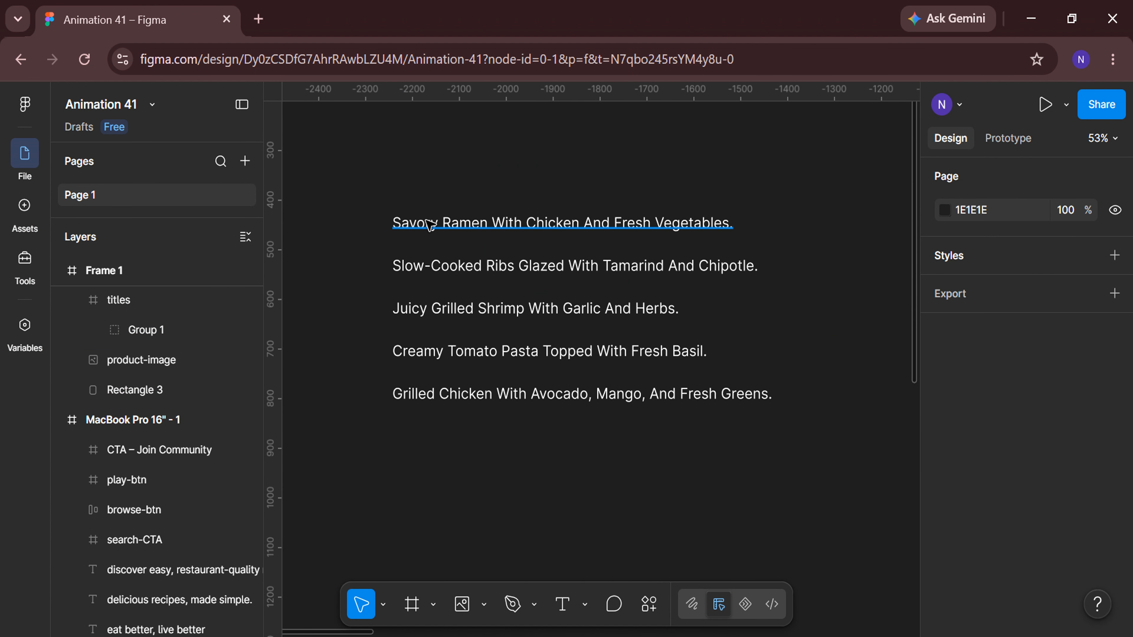
click(446, 223)
shift+click(174, 480)
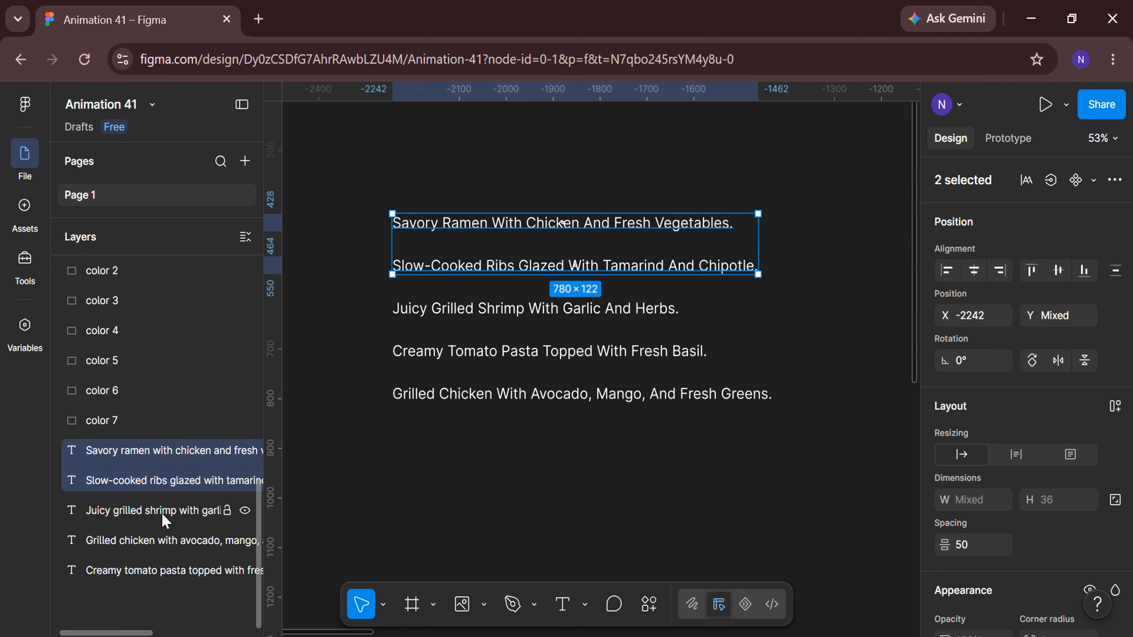
shift+click(165, 510)
shift+click(160, 541)
shift+click(156, 572)
scroll(1026, 513, down, 8)
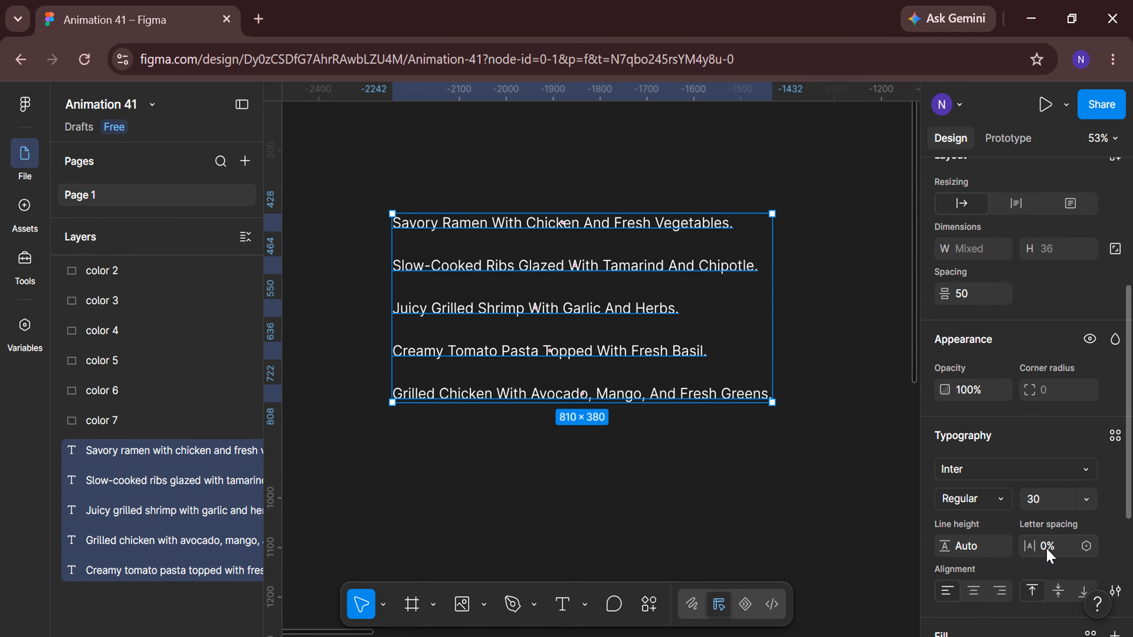
click(1053, 376)
text(18)
key(Return)
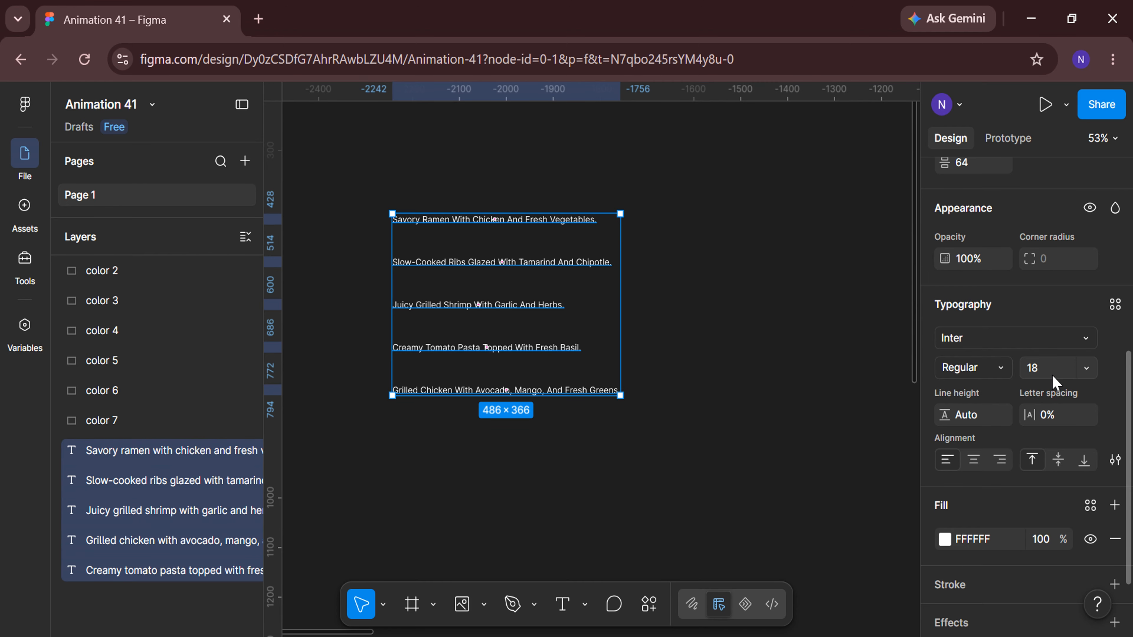
Set the descriptions' fill opacity to 70% and their vertical spacing to 20.
key(Return)
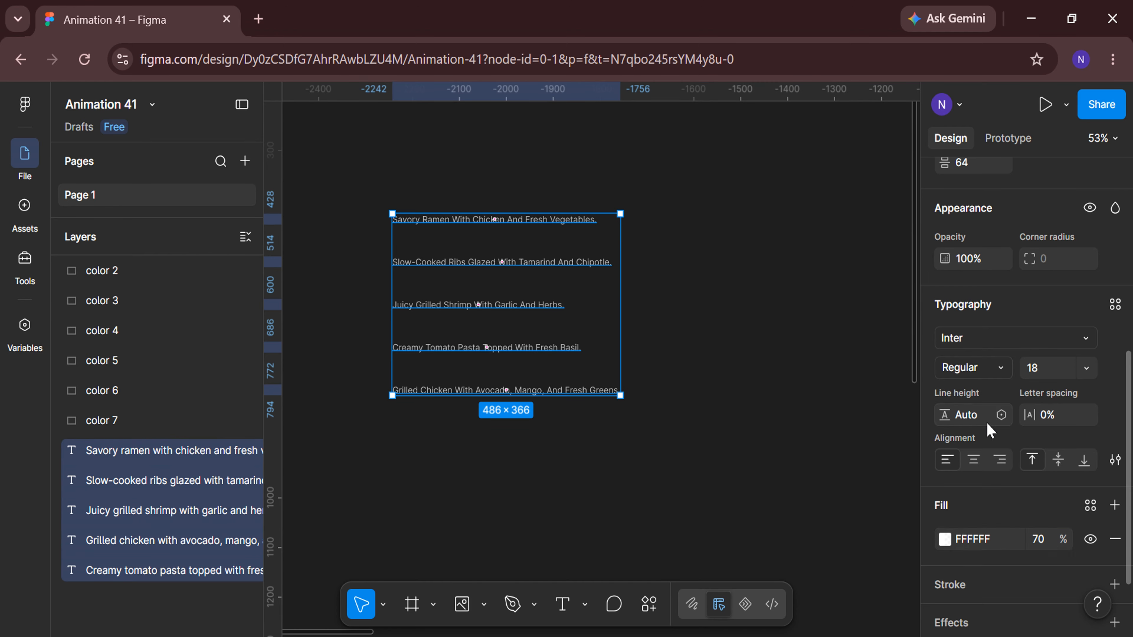
scroll(977, 312, up, 3)
click(974, 278)
text(20)
key(Return)
Add auto layout to the five description texts.
scroll(974, 282, up, 5)
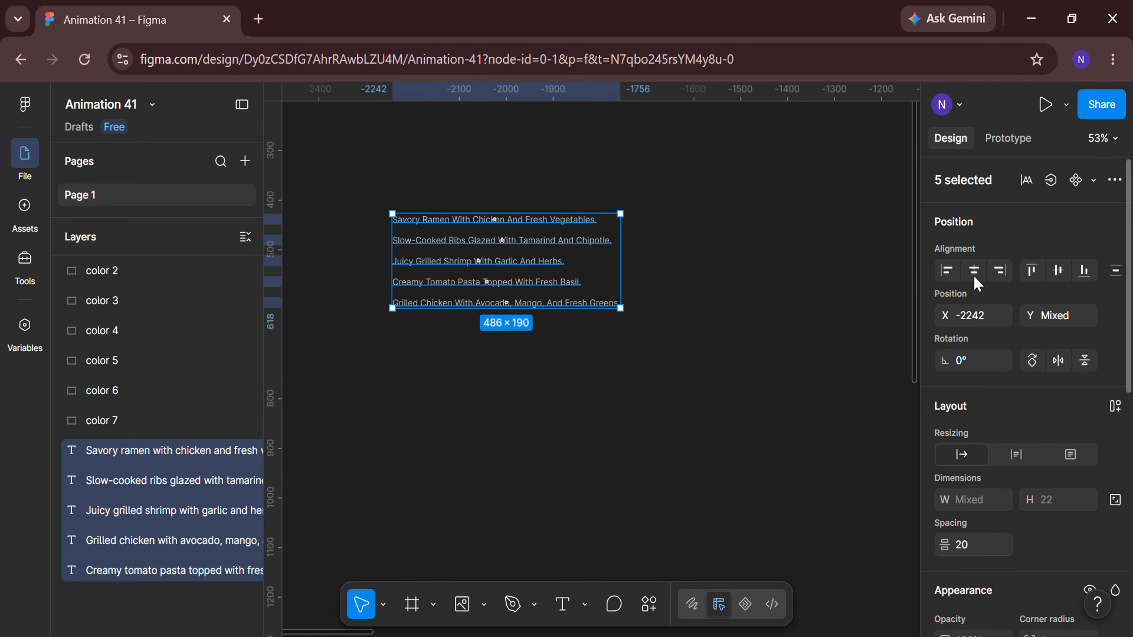
right_click(534, 254)
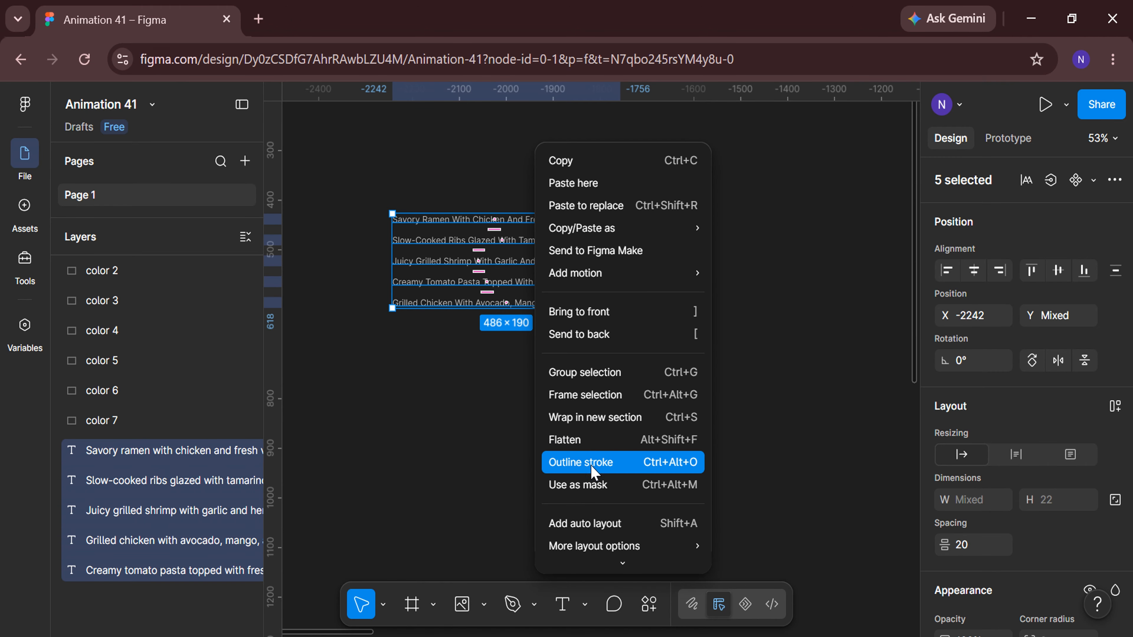
click(606, 528)
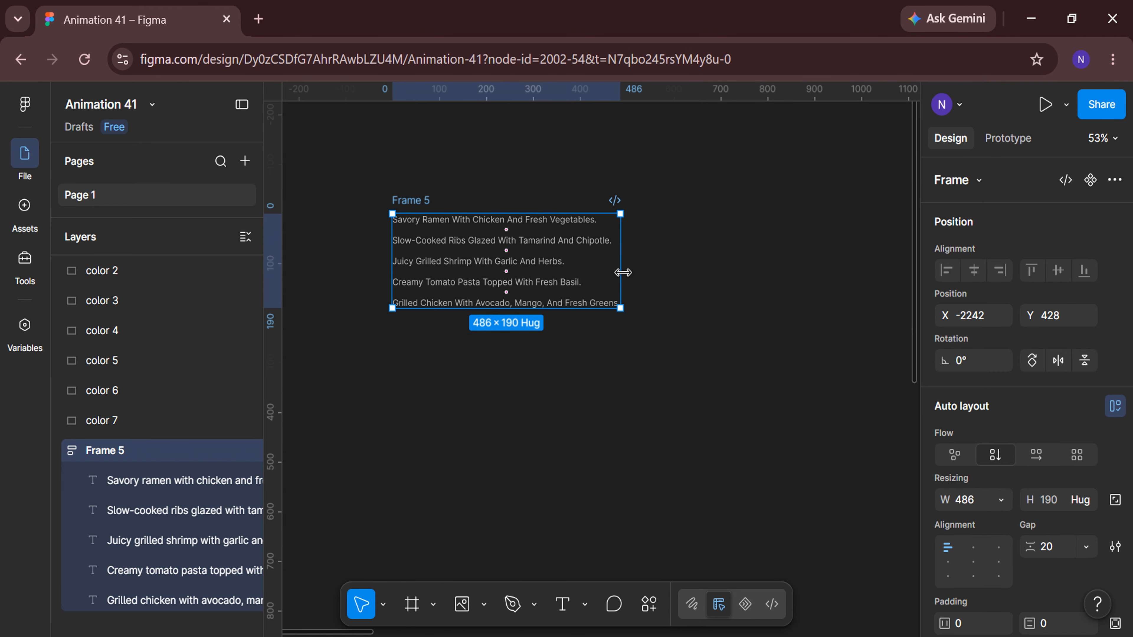
Set the description auto-layout frame's width to 280 so the text wraps.
drag(622, 272, 525, 262)
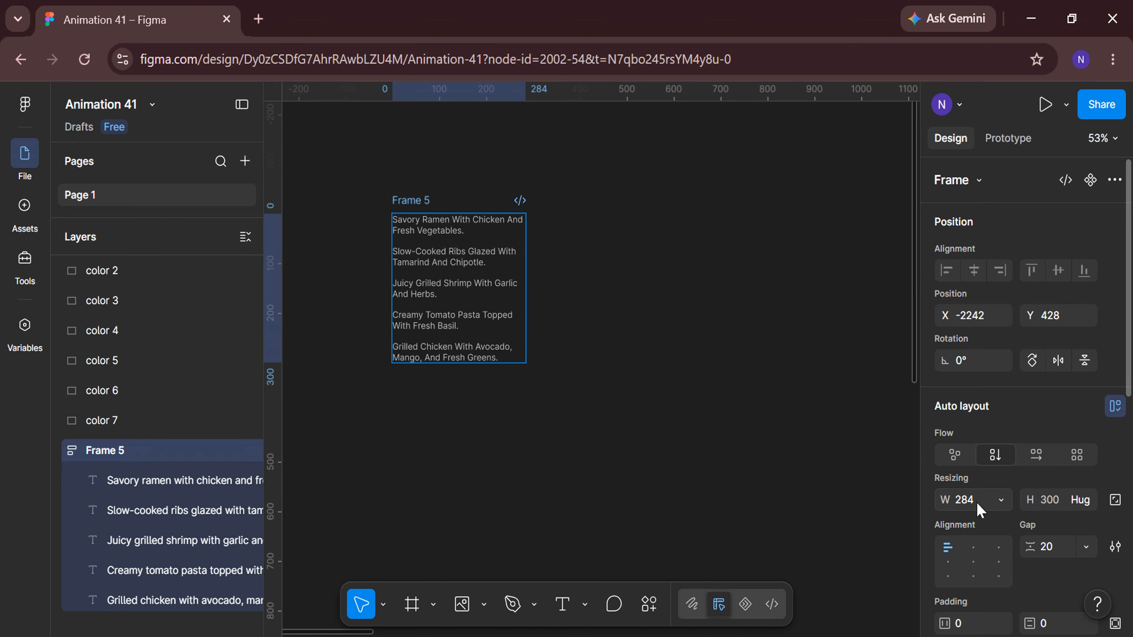
click(976, 503)
text(280)
key(Return)
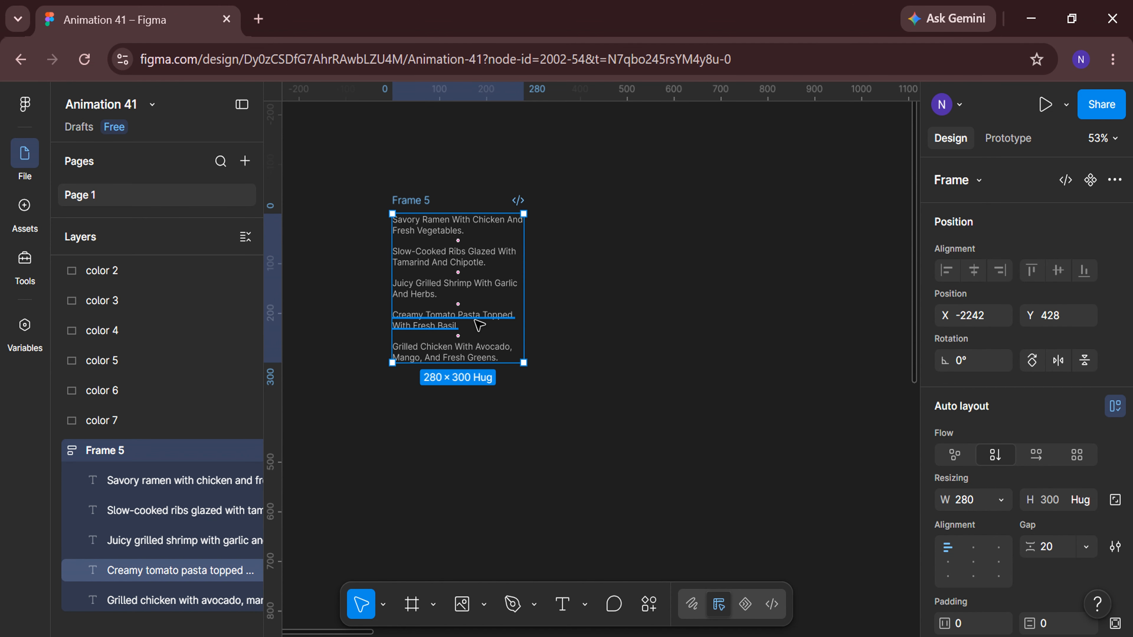
Wrap the description auto-layout frame in a new frame and rename it info.
right_click(477, 320)
click(528, 441)
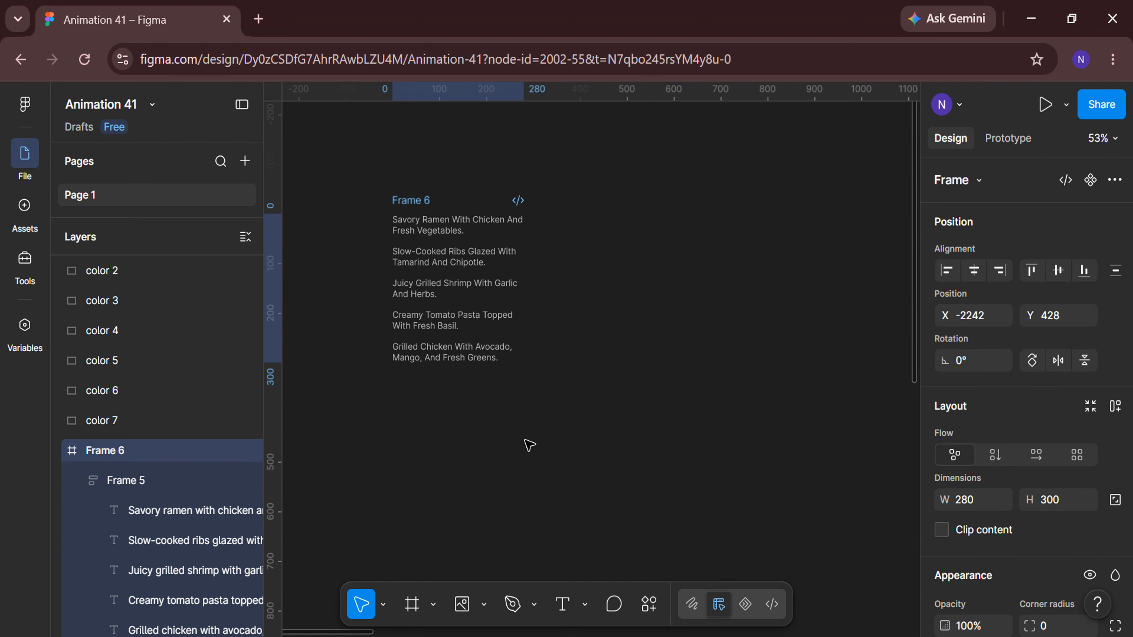
double_click(192, 456)
key(BackSpace)
key(Return)
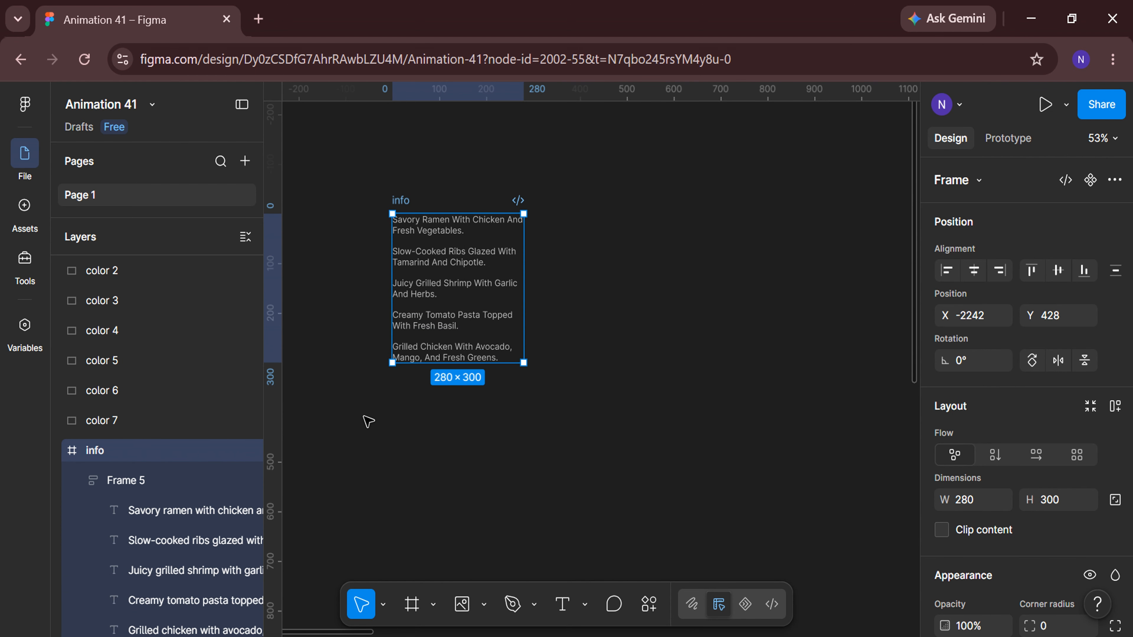
Shrink the info frame to 44 high to show only the first description, and enable clip content.
scroll(363, 221, up, 5)
drag(505, 459, 504, 246)
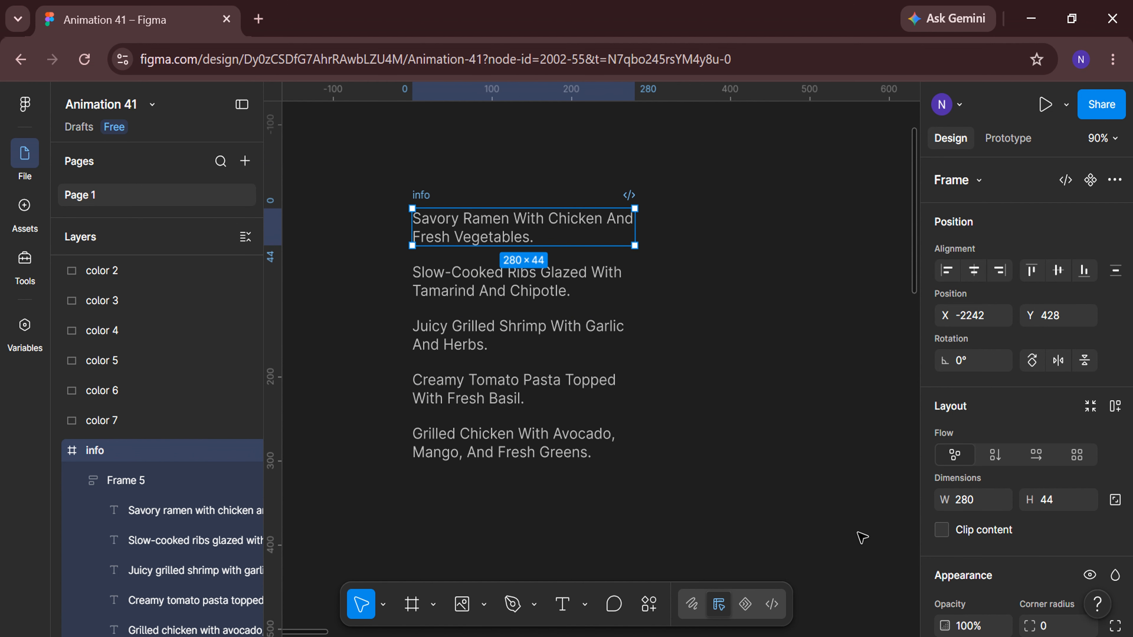
click(941, 530)
scroll(650, 435, down, 8)
scroll(627, 427, right, 5)
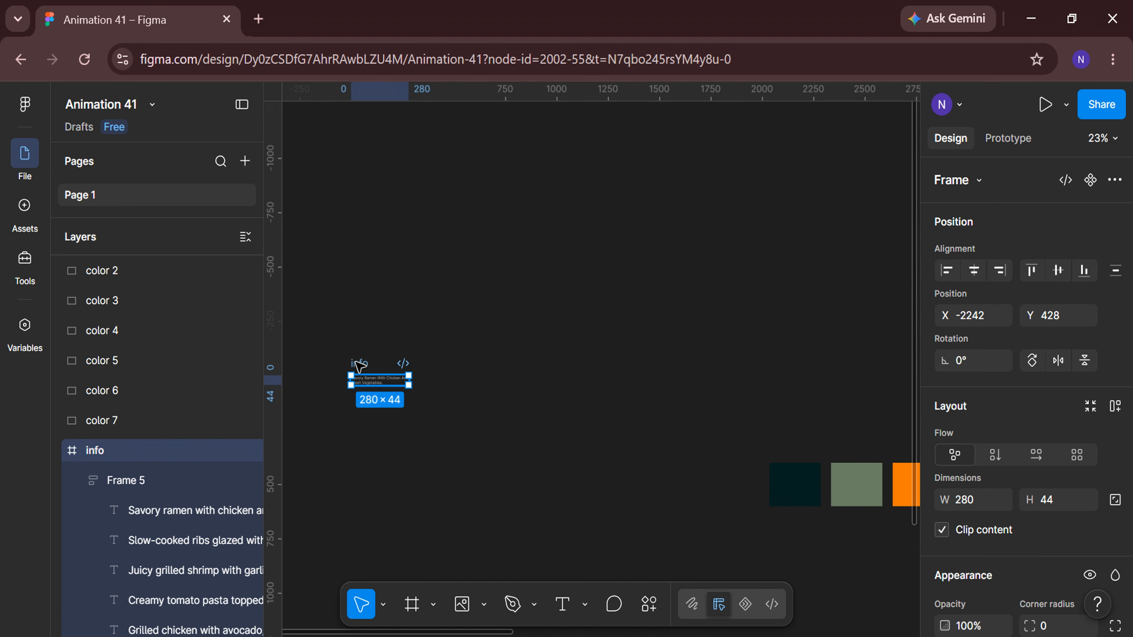
Move the info frame into the recipe card, just below the Chicken Ramen Bowl title.
drag(357, 362, 820, 351)
scroll(787, 459, right, 5)
drag(389, 352, 852, 403)
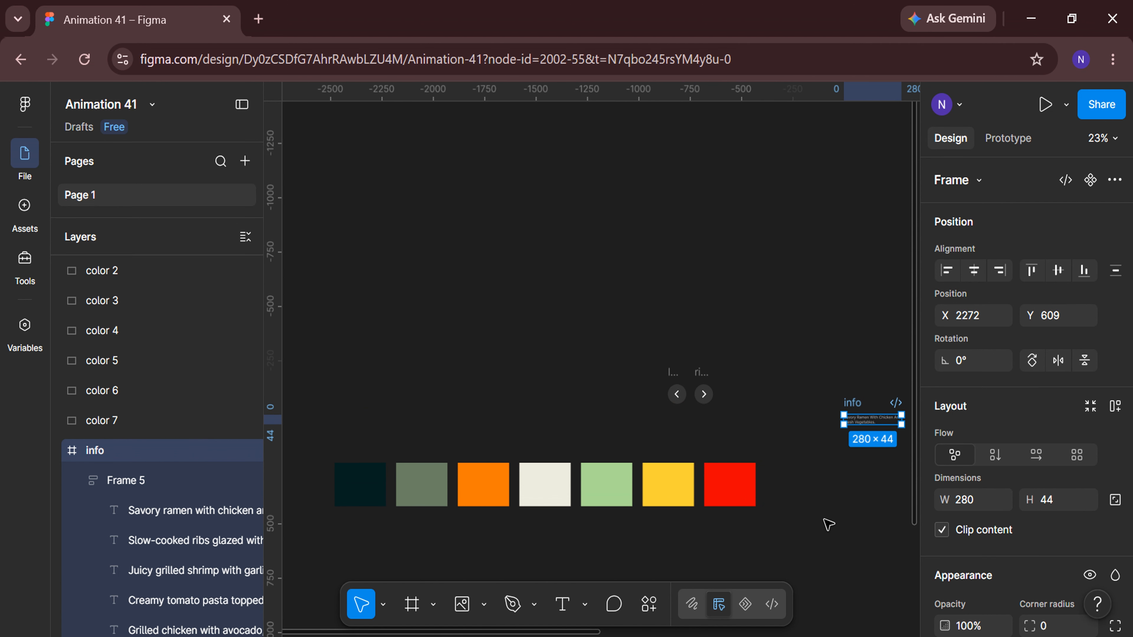
scroll(828, 524, right, 5)
scroll(669, 358, down, 3)
drag(479, 185, 798, 441)
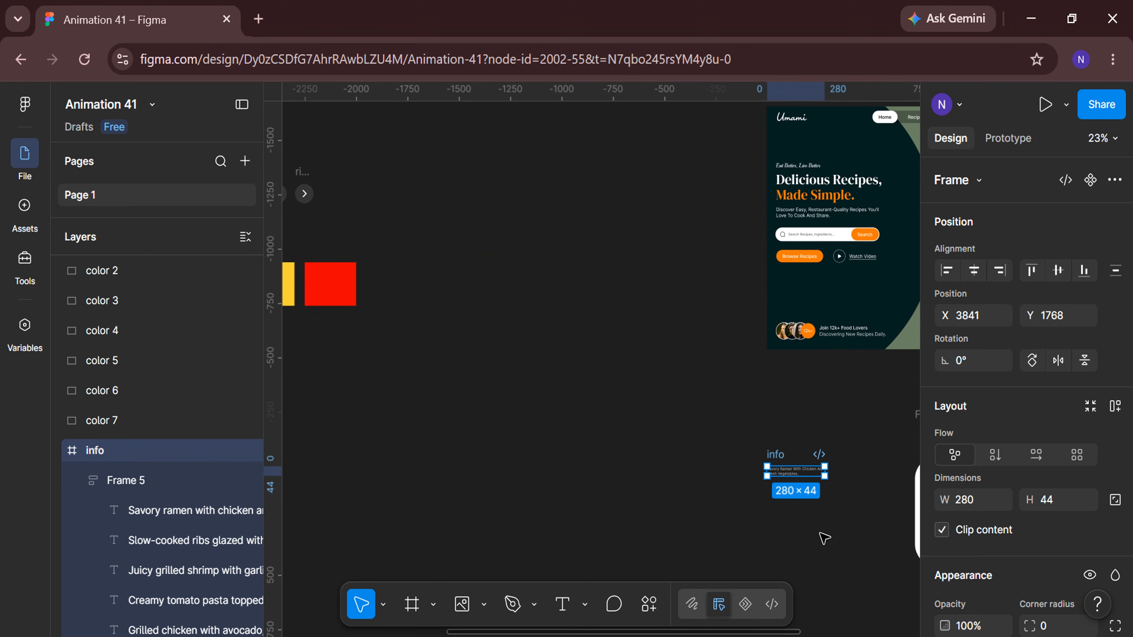
scroll(825, 538, down, 3)
scroll(825, 538, right, 5)
scroll(763, 398, up, 5)
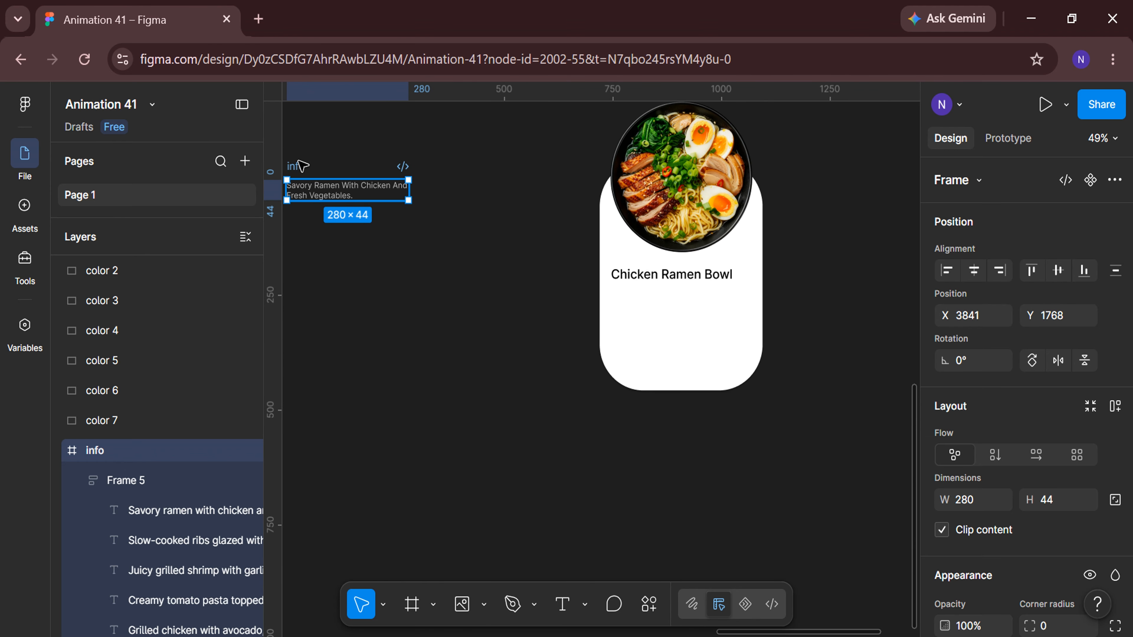
drag(301, 167, 465, 270)
scroll(655, 301, up, 3)
drag(372, 256, 608, 275)
scroll(976, 463, down, 5)
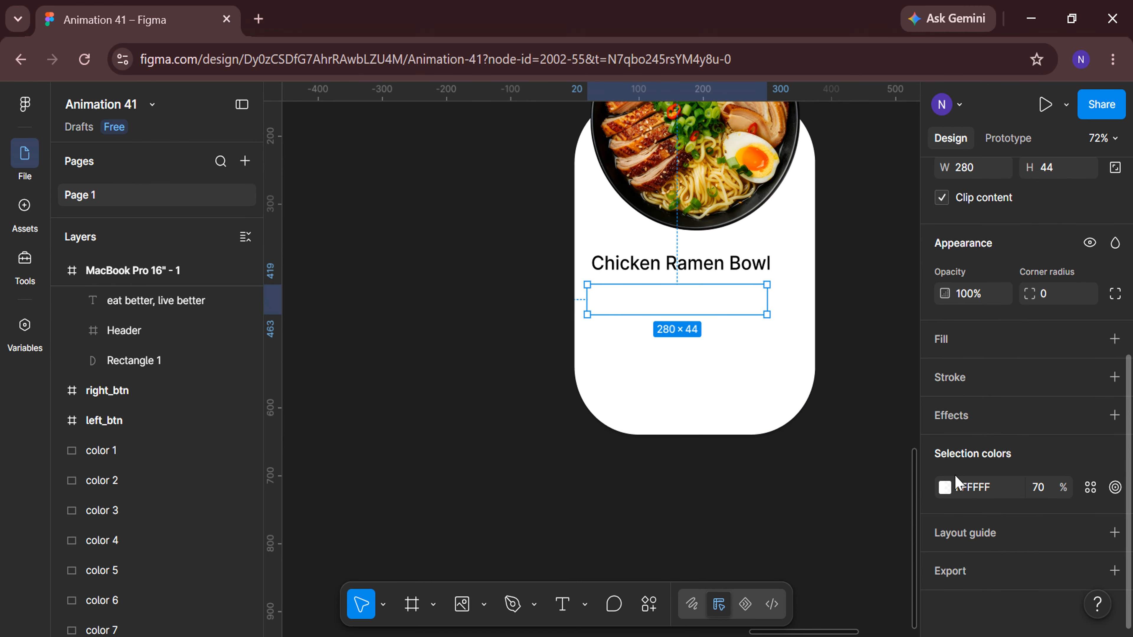
Change the description text colour to black 000000 at 70% opacity.
click(943, 490)
drag(759, 416, 675, 533)
scroll(676, 532, right, 3)
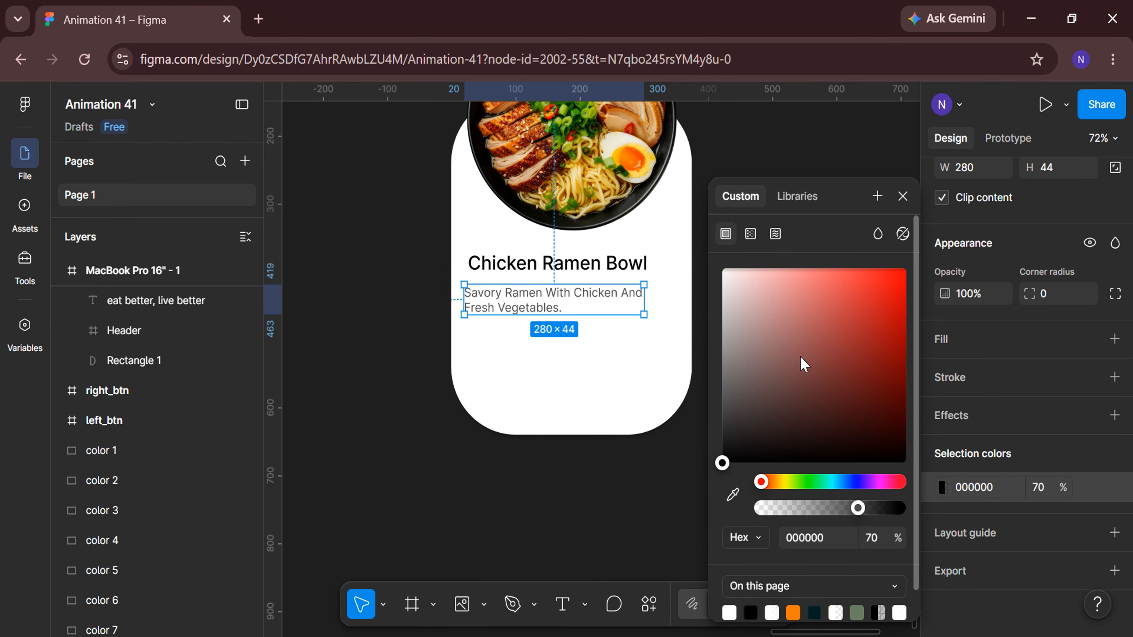
click(901, 200)
Set the info frame's Y position to 415.
scroll(493, 346, up, 3)
drag(523, 277, 529, 278)
scroll(1004, 357, up, 5)
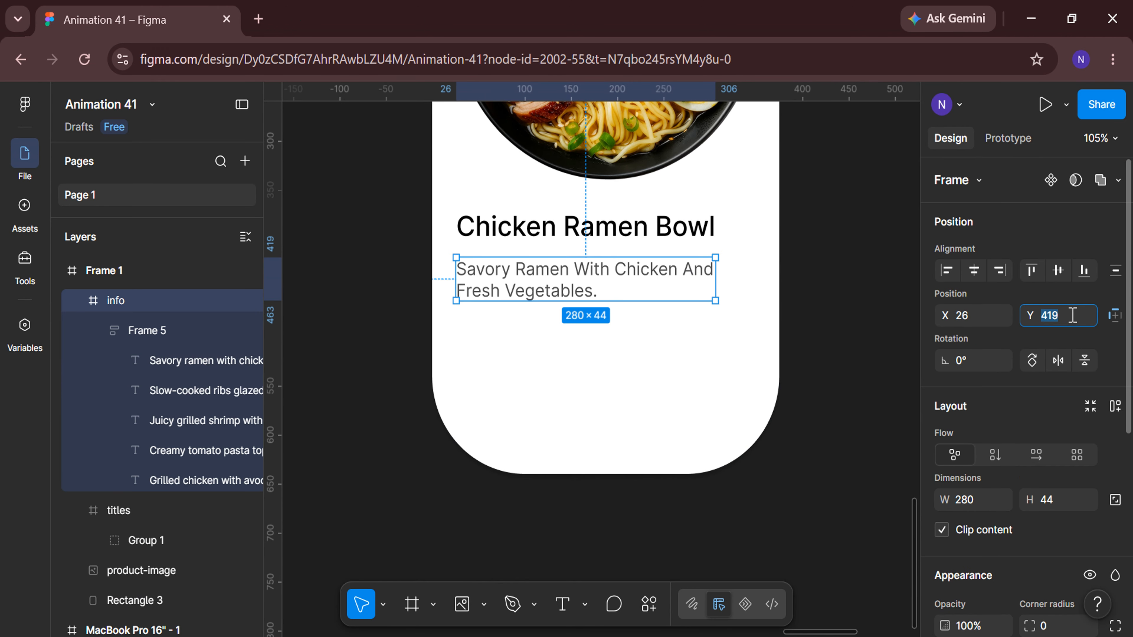
click(1073, 315)
text(415)
key(Return)
Search the Iconify plugin for time and import a clock icon as a frame.
click(58, 271)
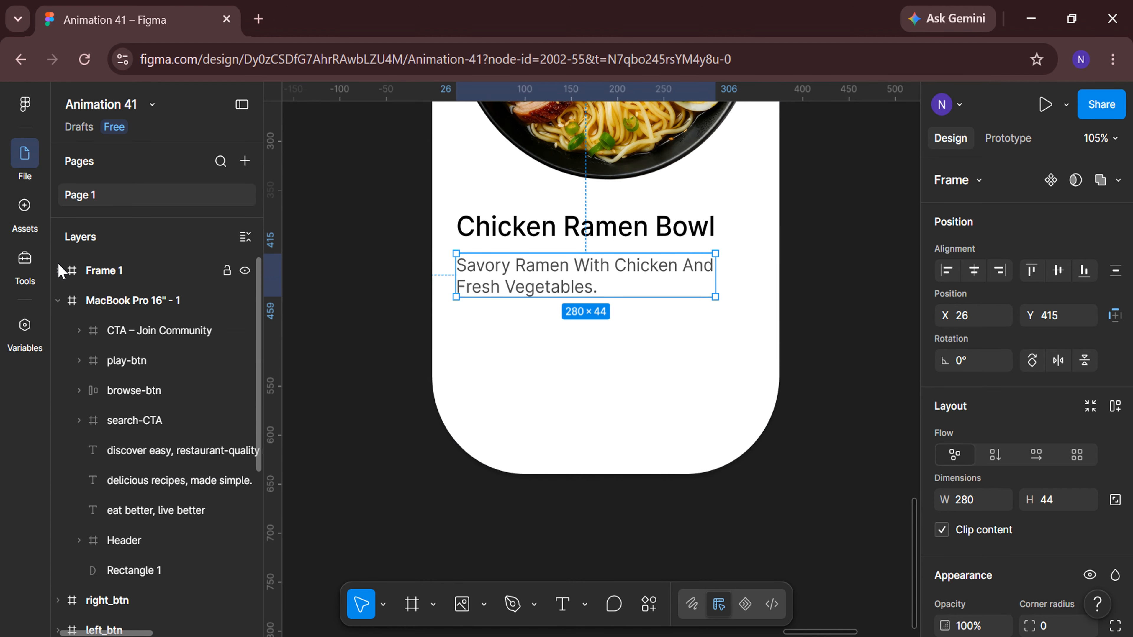
scroll(450, 538, right, 1)
click(451, 539)
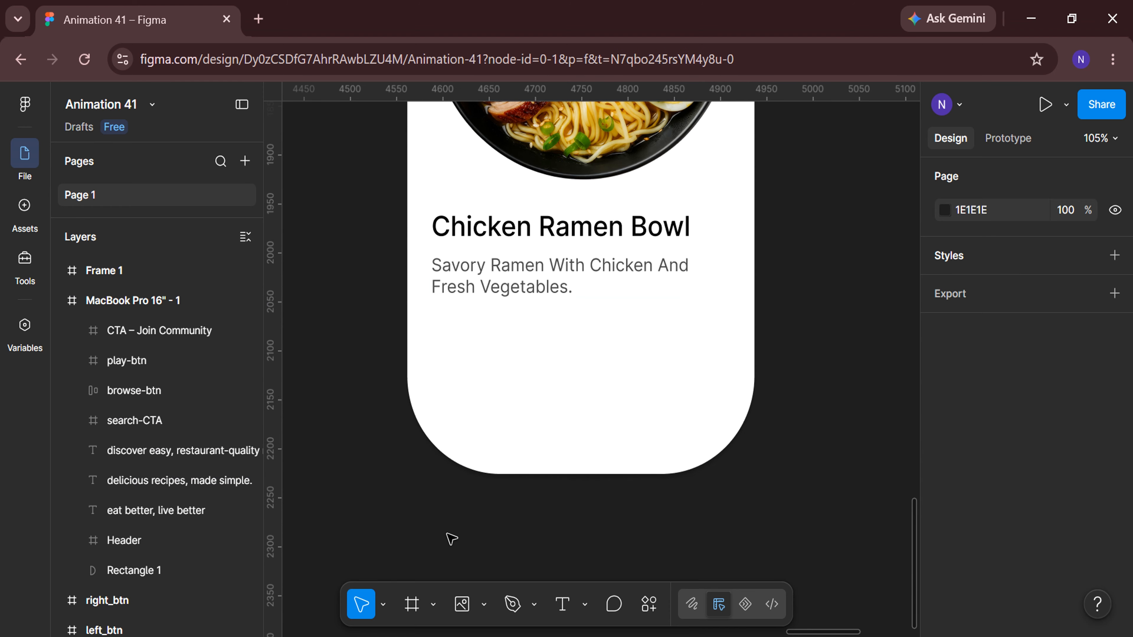
click(650, 604)
click(620, 353)
scroll(371, 466, right, 5)
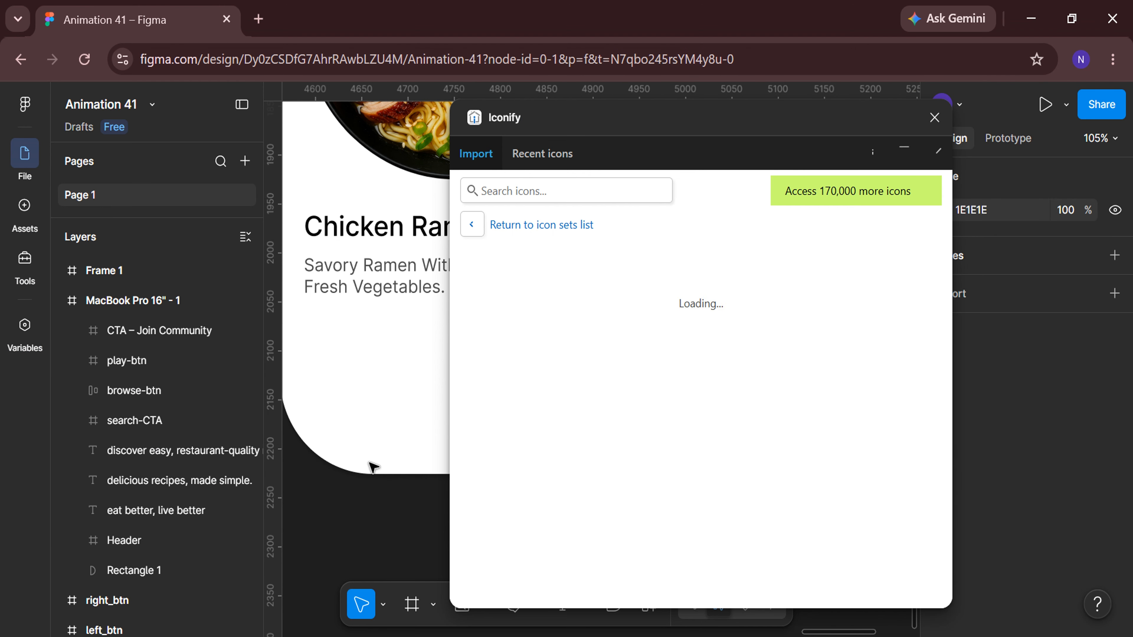
click(498, 193)
text(tim)
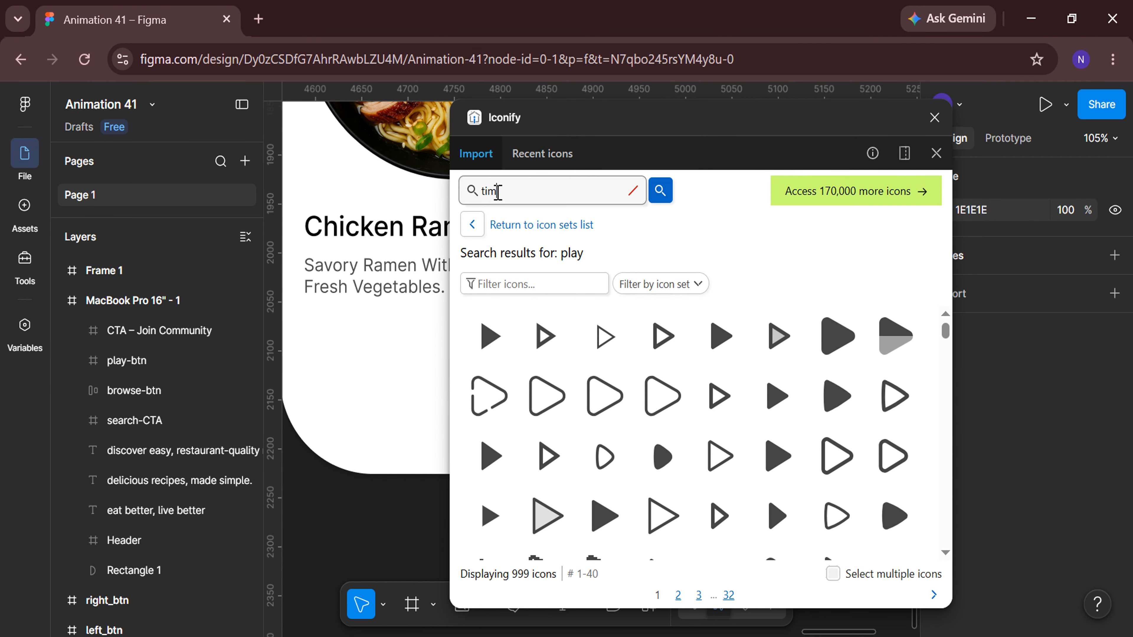
text(e)
click(546, 336)
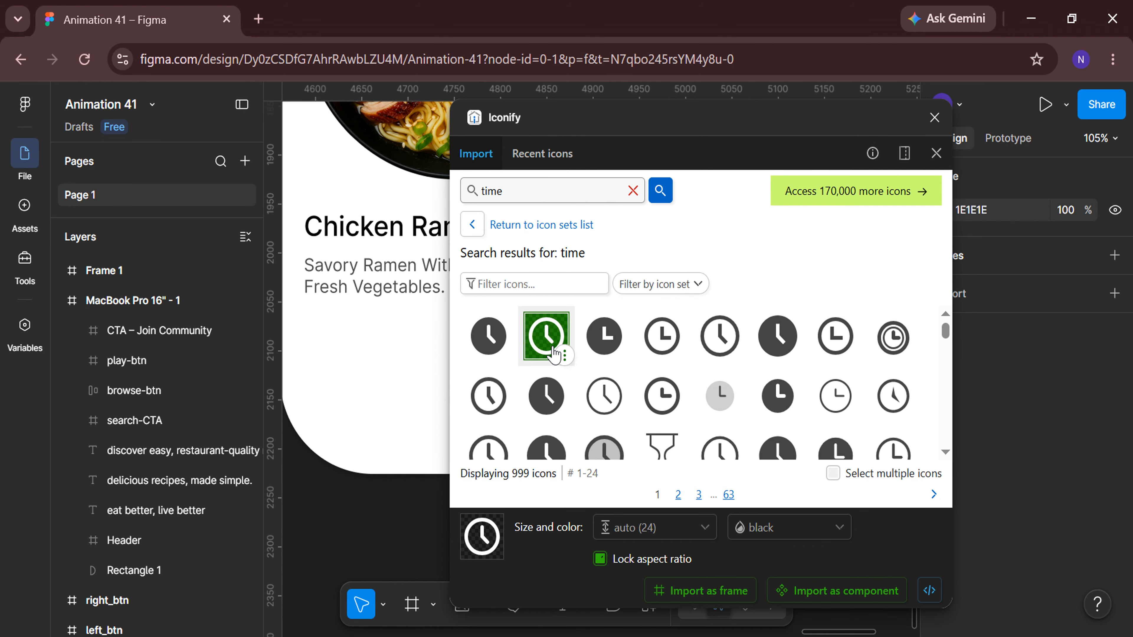
click(702, 592)
click(935, 117)
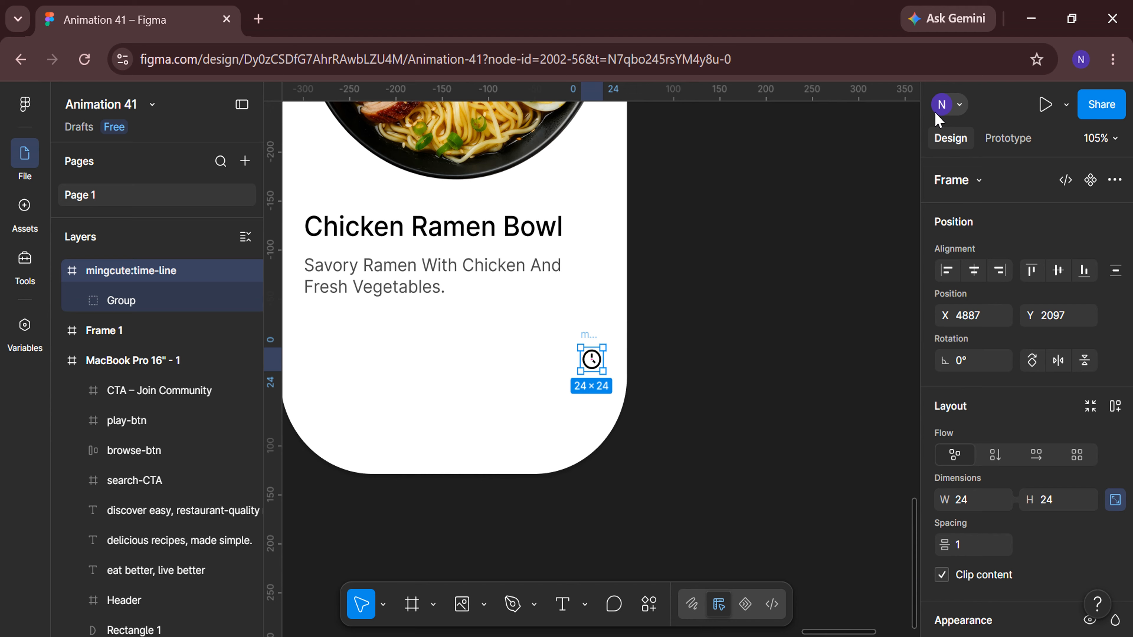
Rename the imported icon layer to time-line.
click(131, 270)
key(BackSpace)
key(BackSpace)
key(BackSpace)
key(BackSpace)
key(BackSpace)
key(BackSpace)
key(BackSpace)
key(BackSpace)
key(BackSpace)
key(Return)
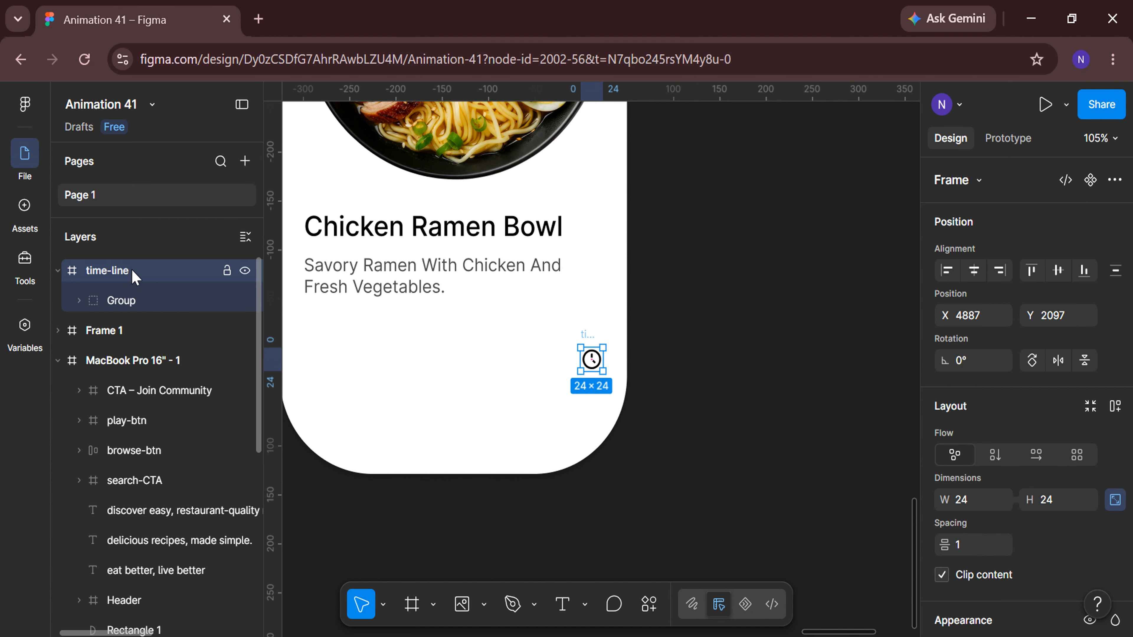
Move the time-line icon into Frame 1 and place it at the card's left edge below the description.
drag(145, 269, 147, 333)
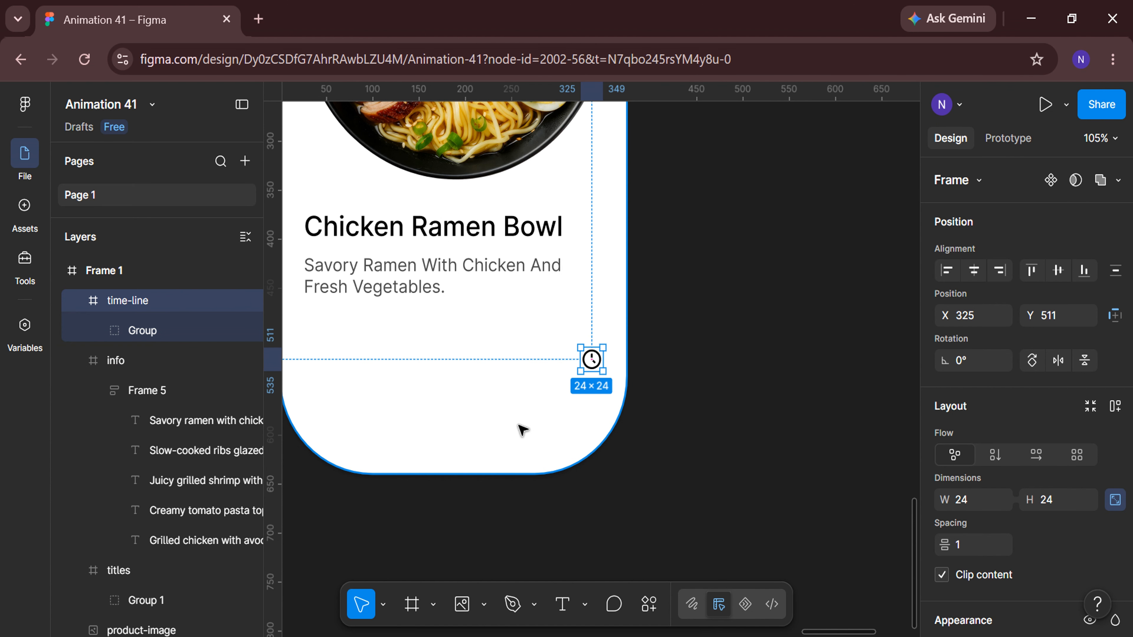
scroll(580, 393, left, 2)
drag(647, 359, 369, 325)
scroll(369, 328, up, 5)
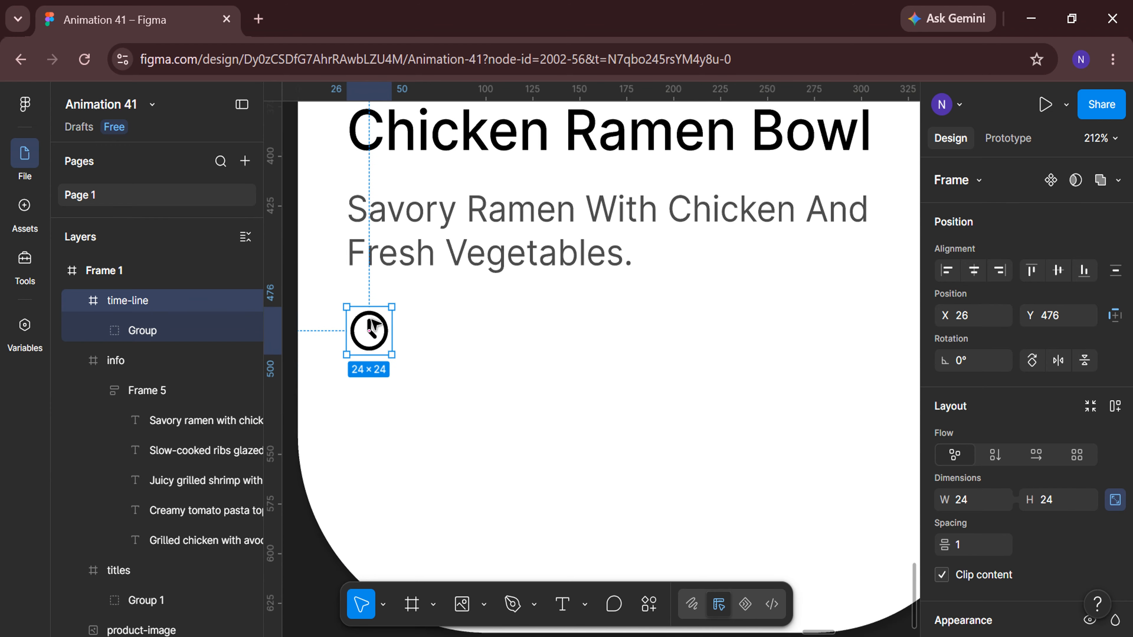
Add a 35 mins text beside the clock icon, making Mins lowercase.
click(433, 317)
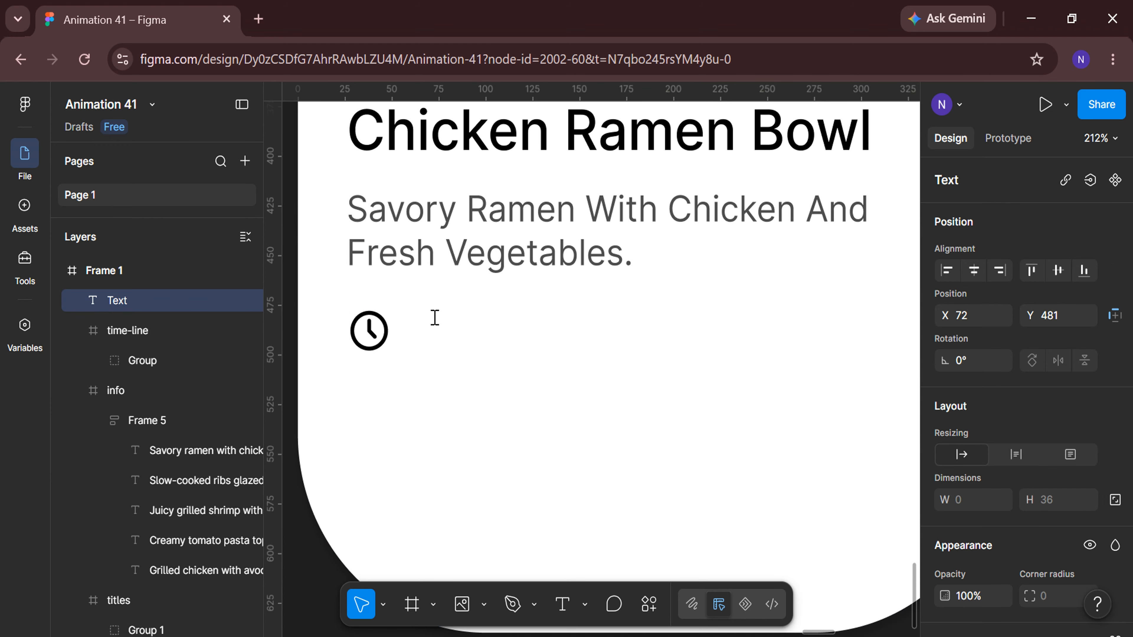
key(ctrl+a)
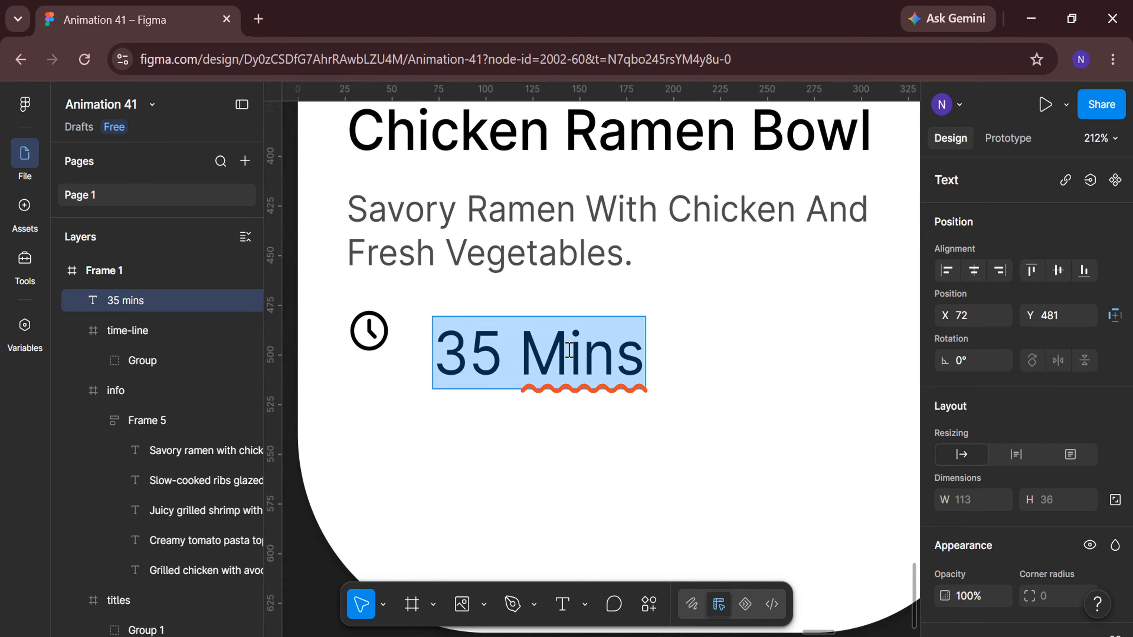
double_click(570, 350)
scroll(1093, 393, down, 8)
click(1115, 385)
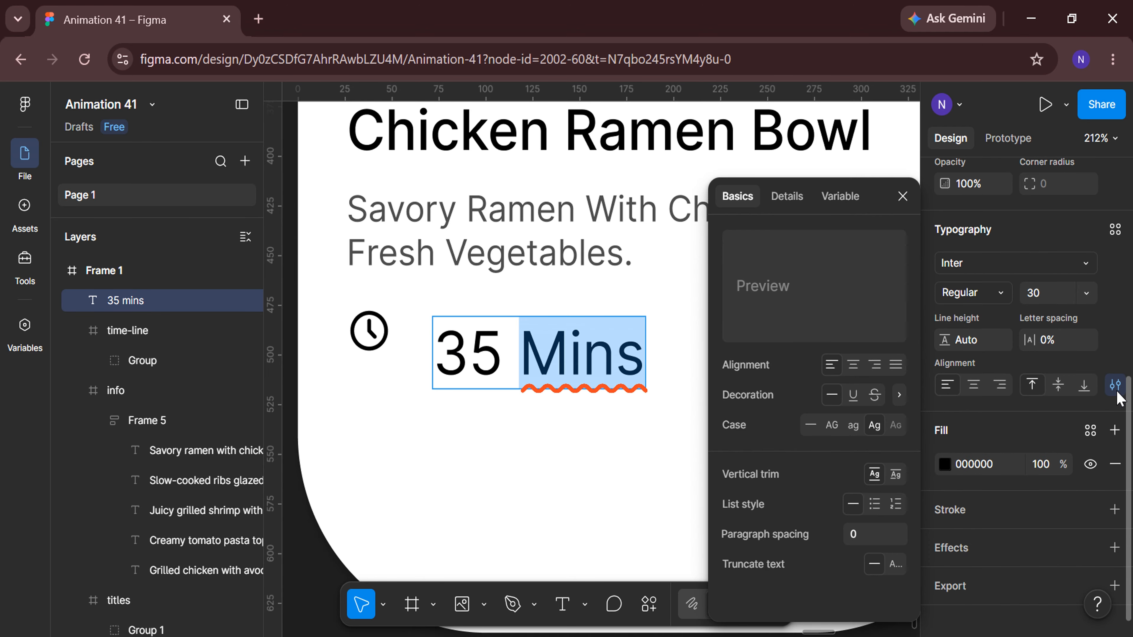
click(854, 425)
click(903, 197)
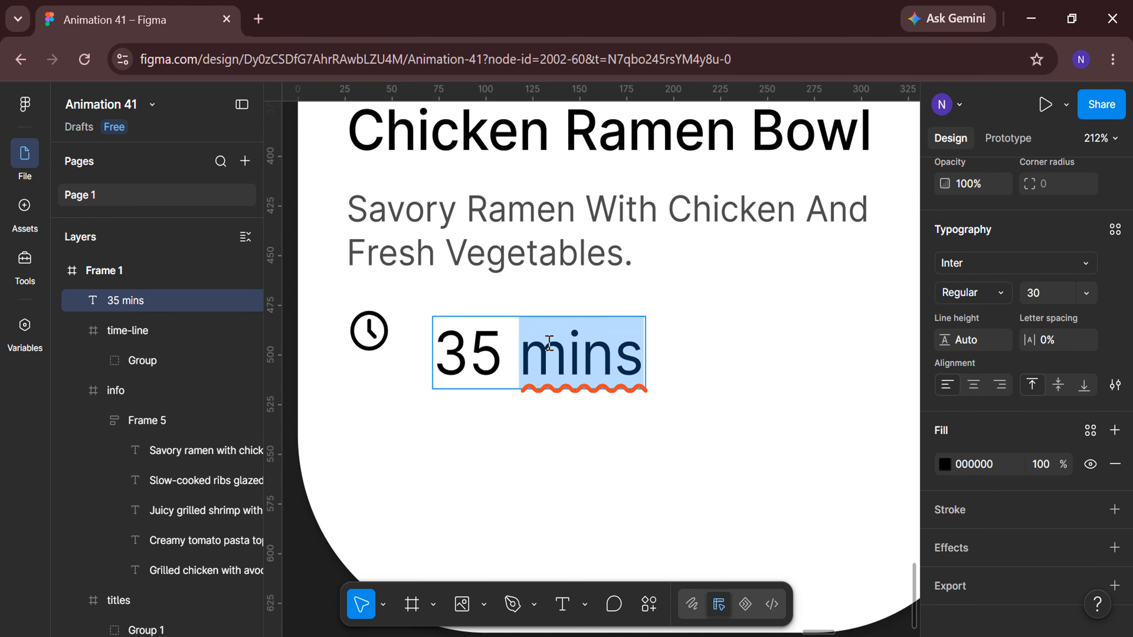
Set the 35 mins text to Medium weight and size 20.
key(ctrl+a)
click(973, 293)
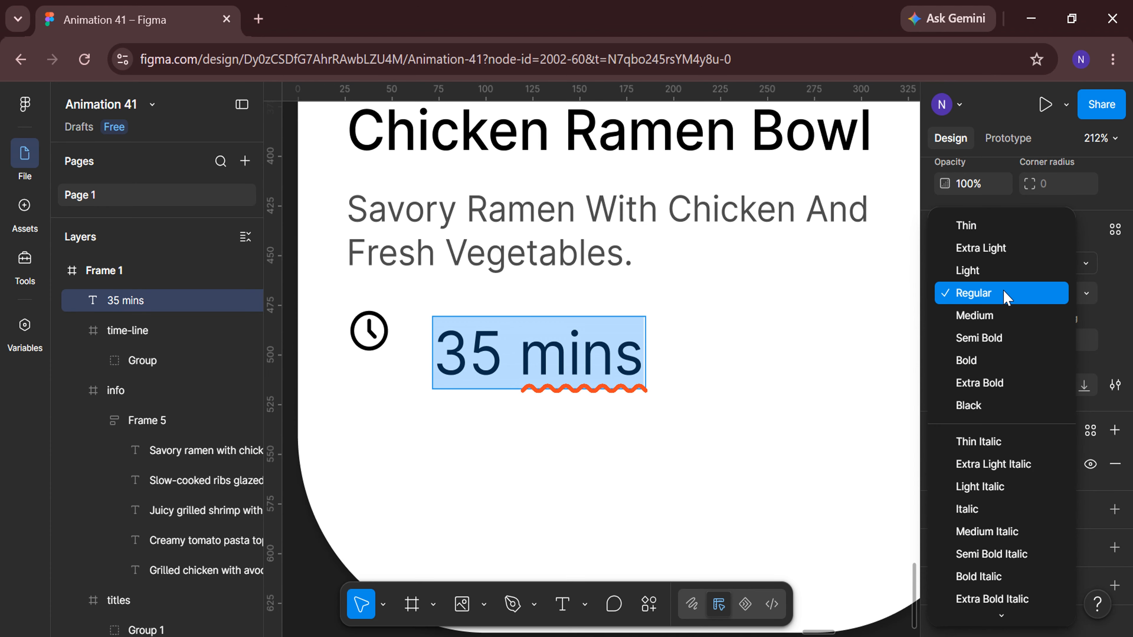
click(1000, 315)
click(1047, 294)
text(2)
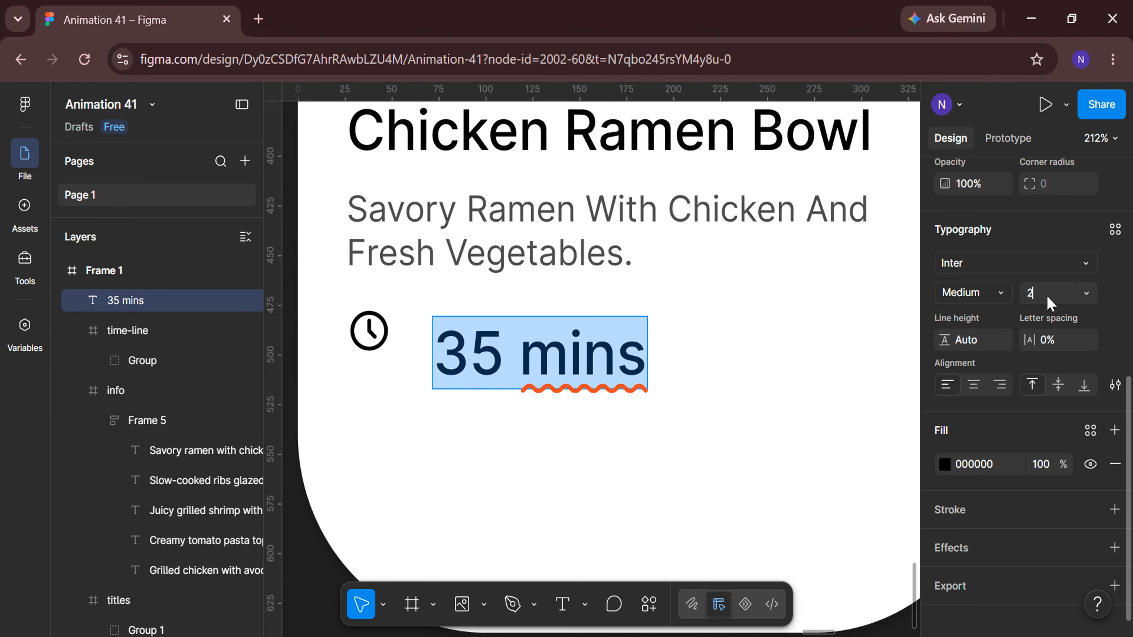
text(0)
key(Return)
key(Escape)
Select the clock icon and the 35 mins text, set their spacing to 8, and add auto layout.
drag(500, 329, 491, 328)
click(80, 330)
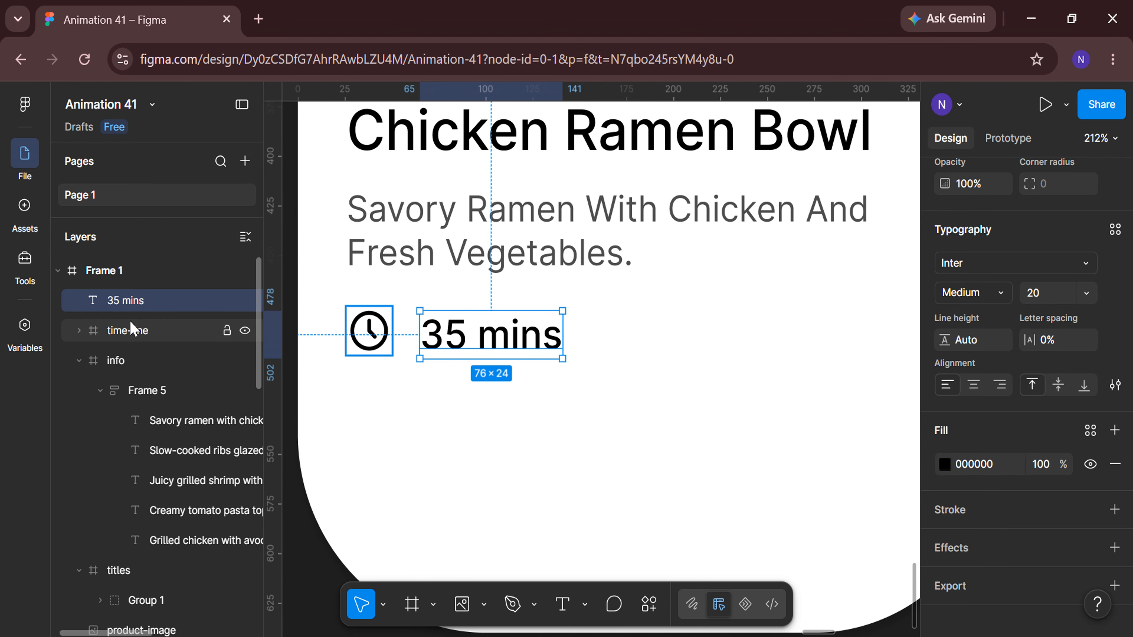
shift+click(132, 330)
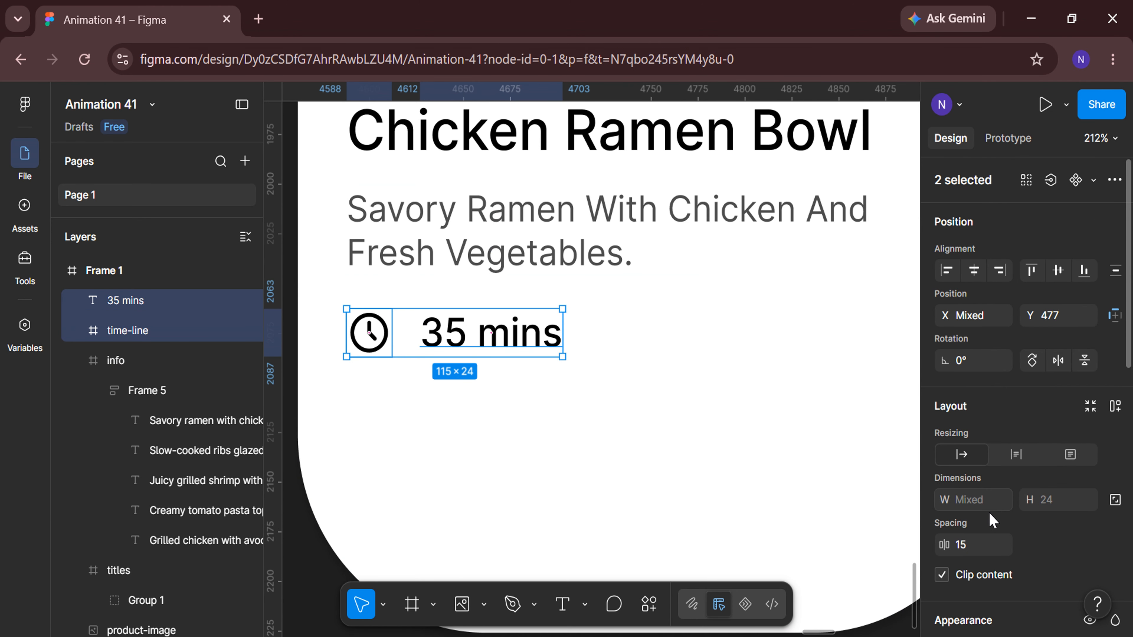
text(8)
key(Return)
right_click(465, 330)
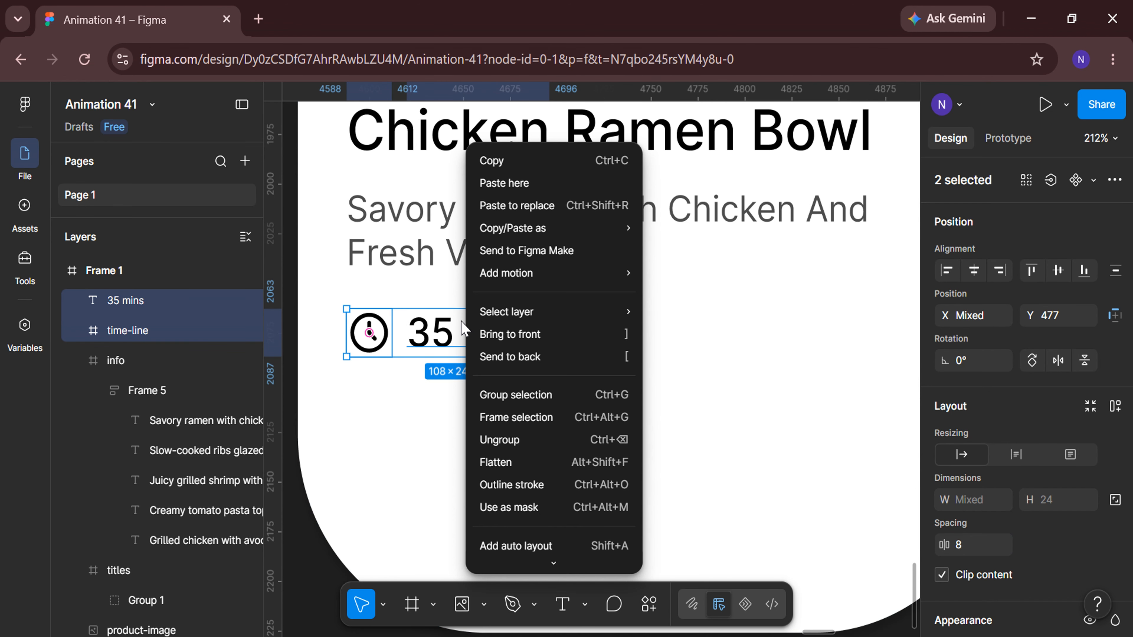
click(515, 545)
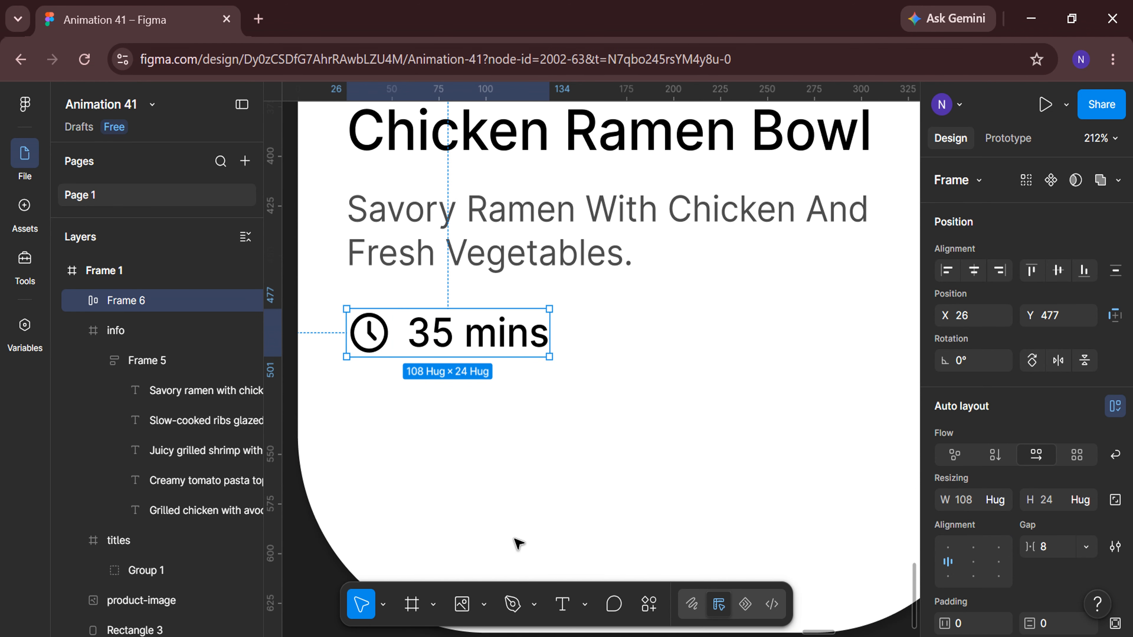
Rename the new auto-layout frame timeline.
double_click(167, 304)
key(BackSpace)
text(timeline)
key(Return)
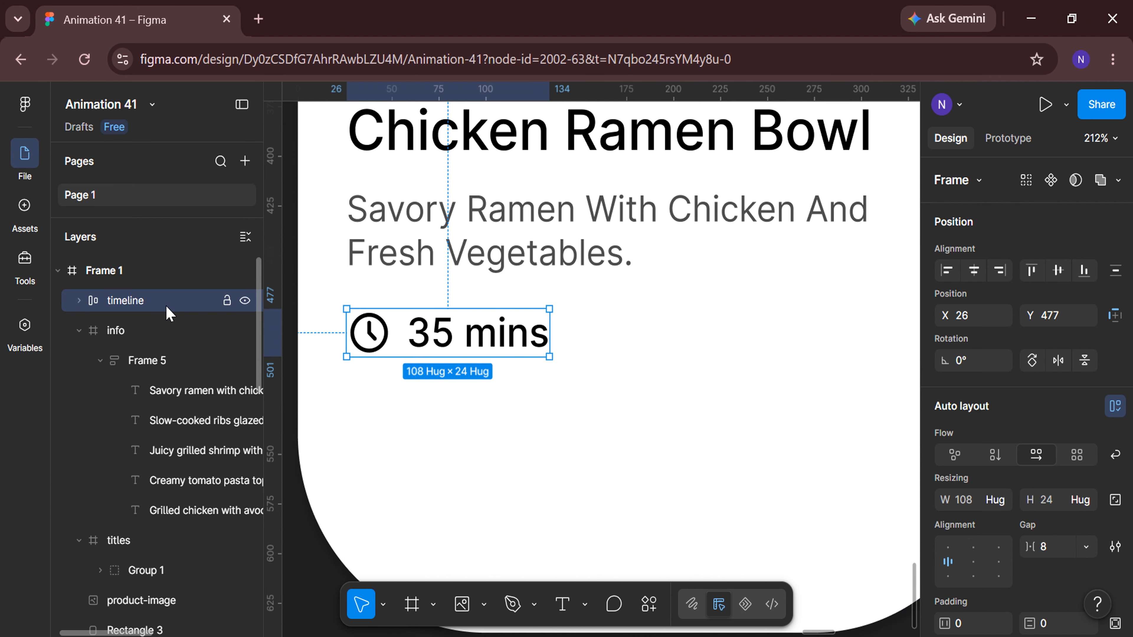
Draw a small ellipse to the right of the timeline and set its size to 15 × 15.
click(522, 488)
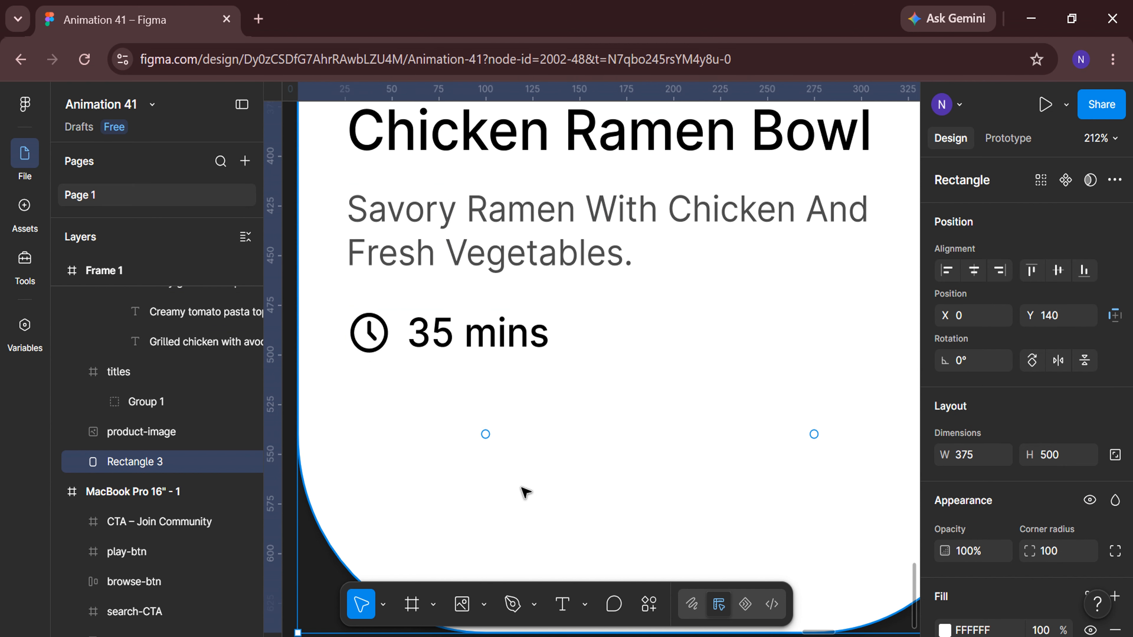
scroll(526, 492, right, 2)
click(484, 605)
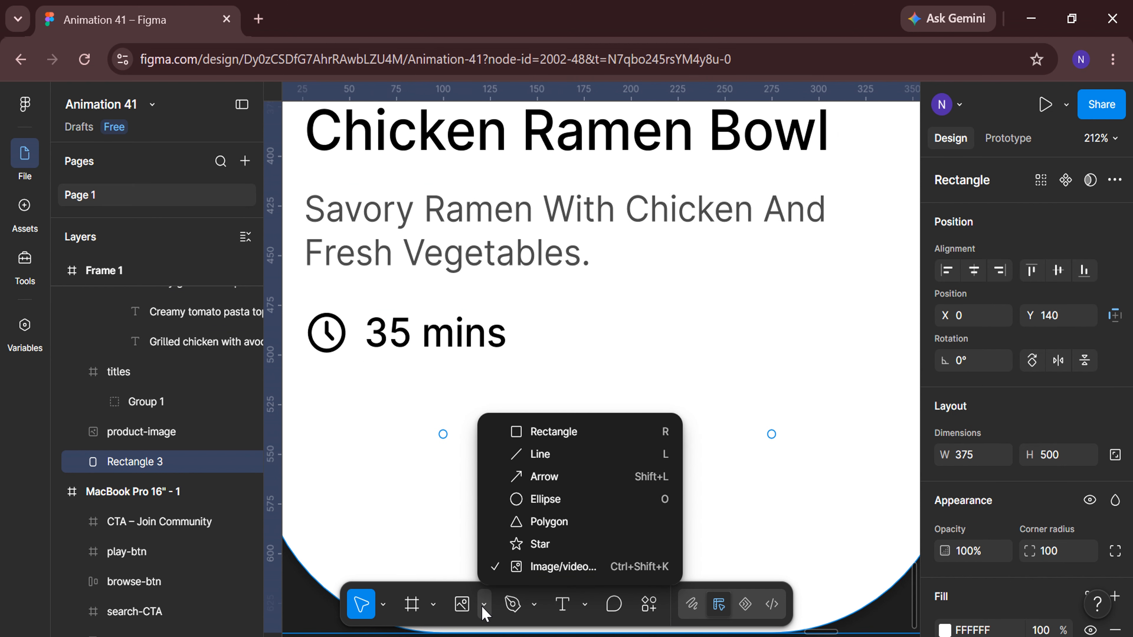
click(534, 499)
drag(649, 317, 670, 339)
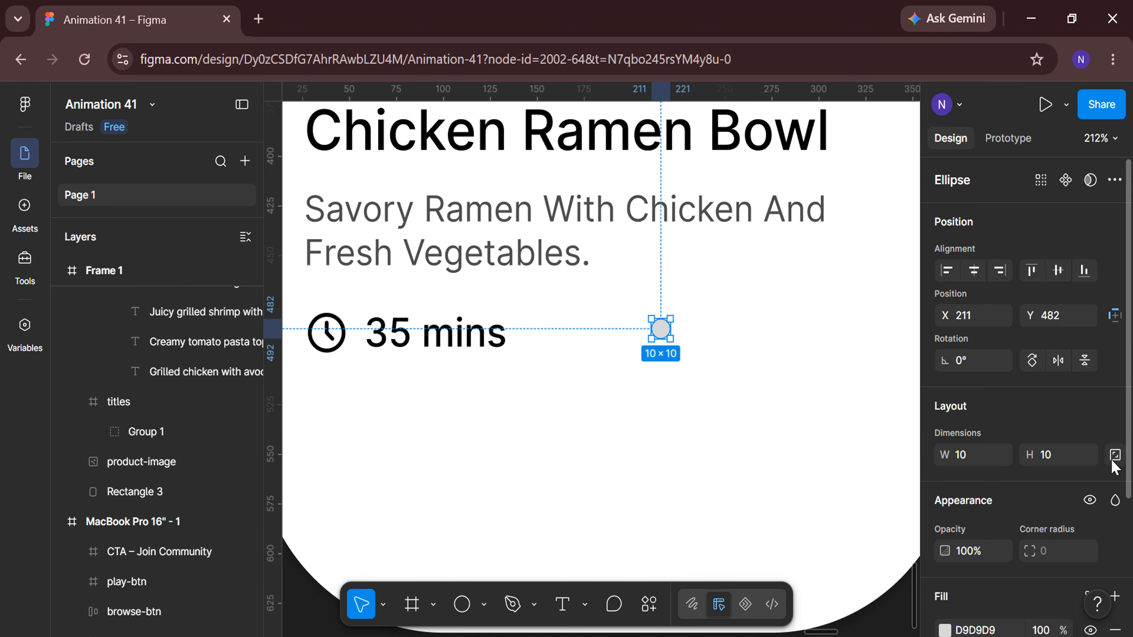
text(15)
key(Return)
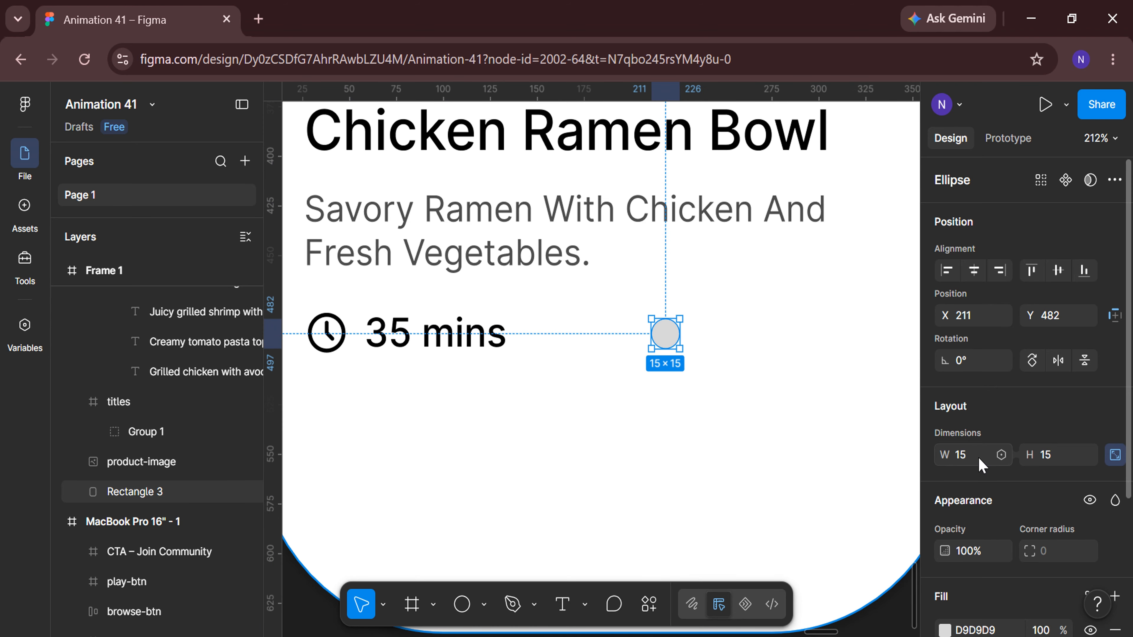
Fill the ellipse by sampling the yellow swatch from the colour palette with the eyedropper.
scroll(979, 463, down, 3)
click(945, 503)
click(732, 494)
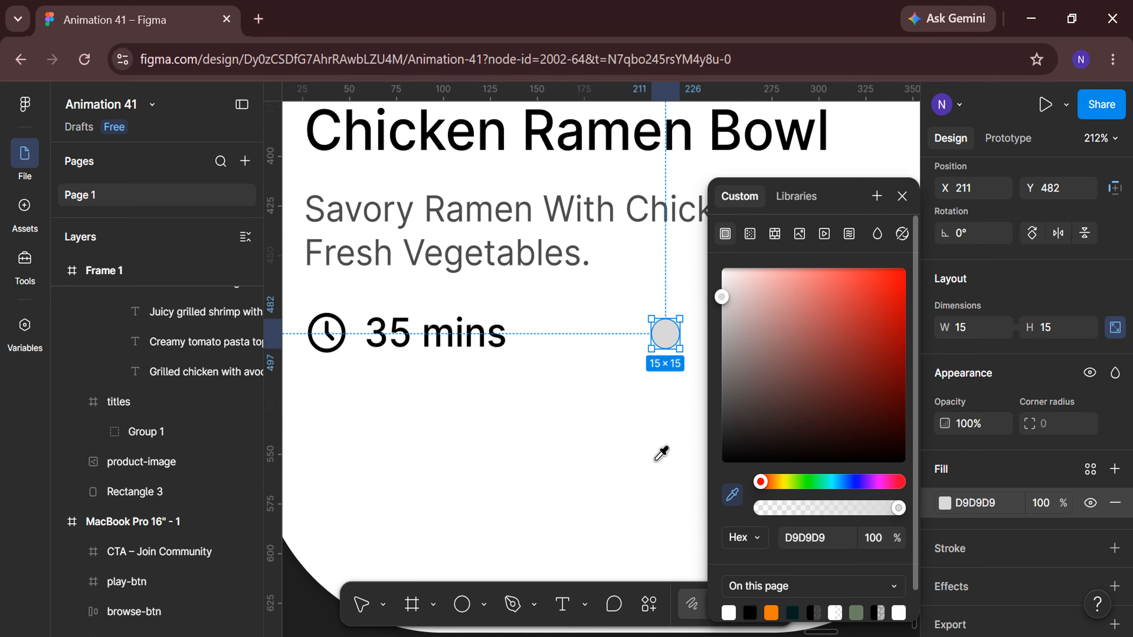
scroll(610, 438, down, 5)
scroll(371, 539, down, 8)
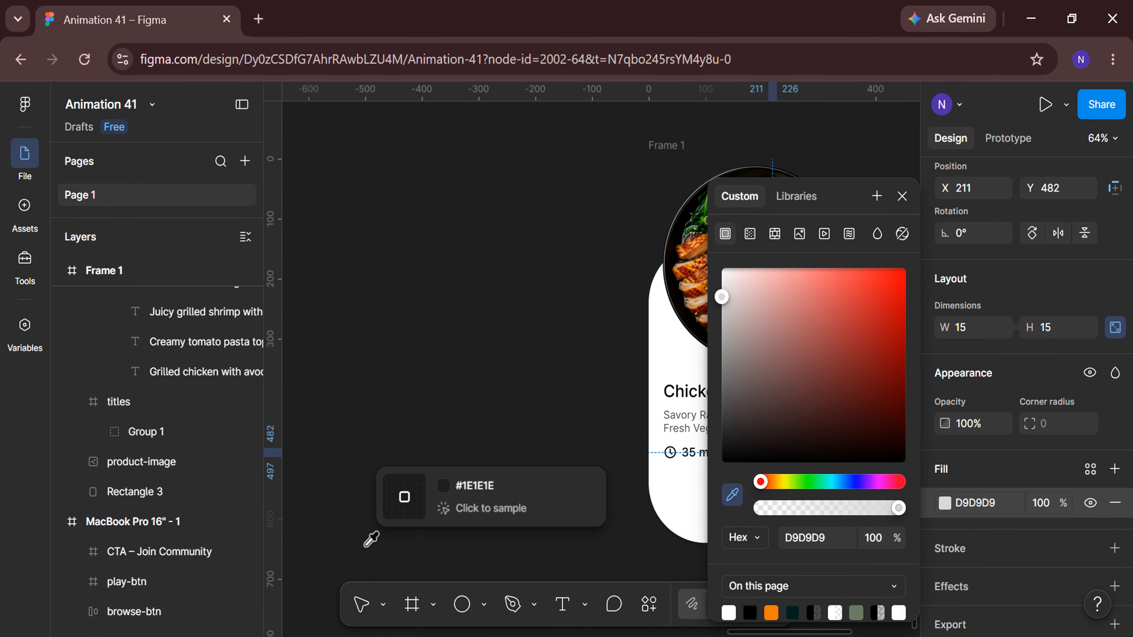
scroll(371, 539, left, 10)
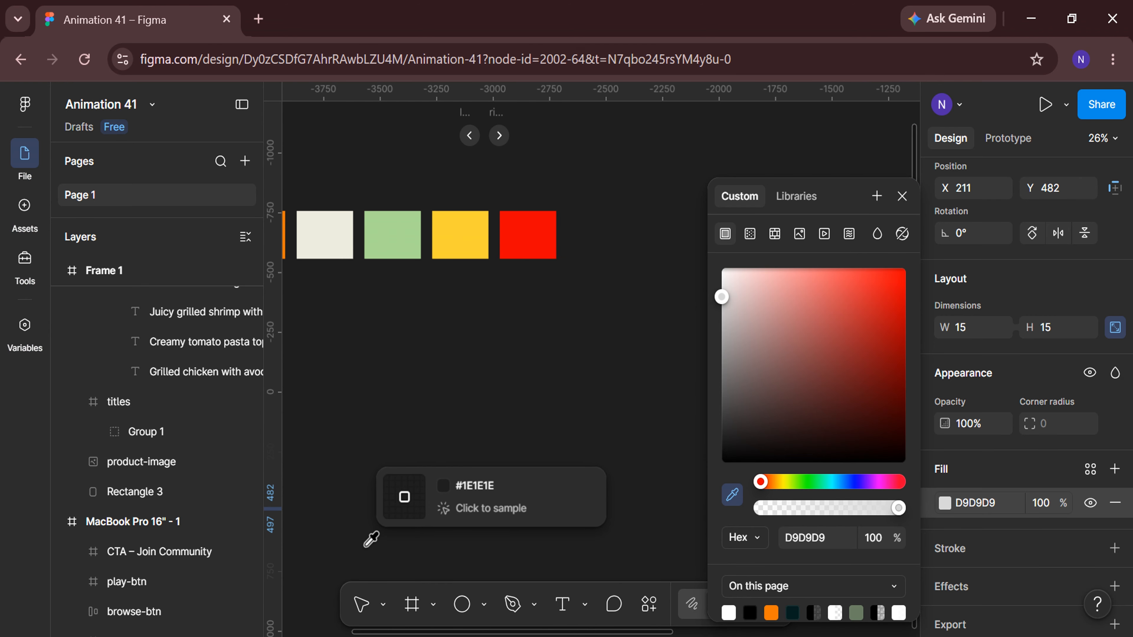
click(468, 223)
click(511, 469)
scroll(517, 475, right, 10)
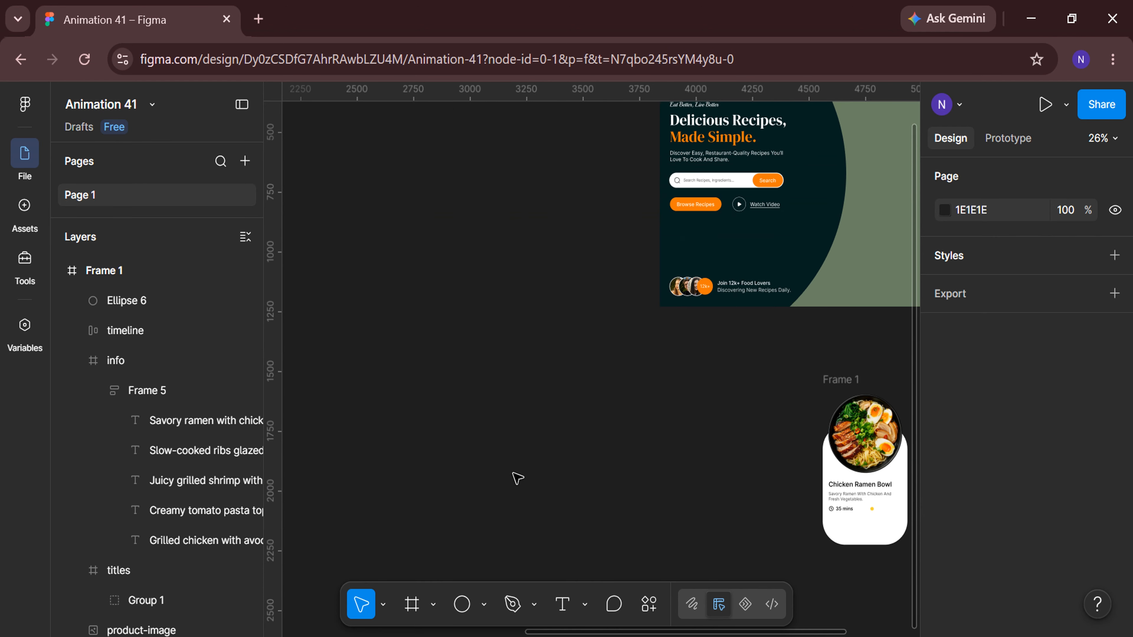
scroll(601, 563, up, 2)
scroll(601, 563, up, 3)
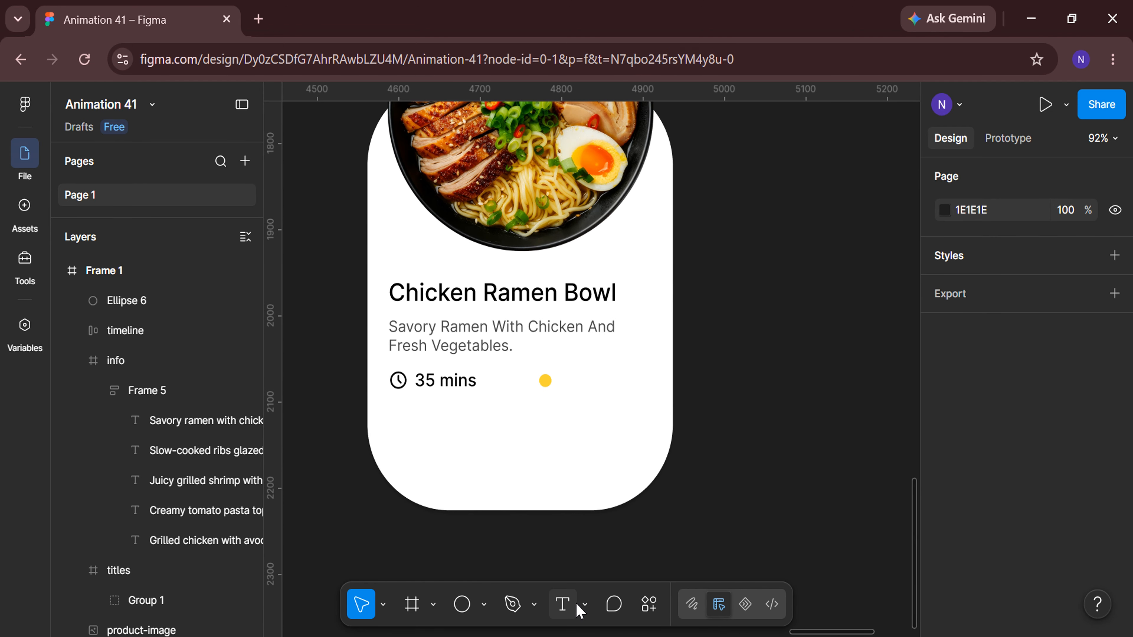
Add a text label Medium beside the yellow dot and set its case to title case.
click(562, 605)
scroll(557, 366, up, 4)
click(565, 385)
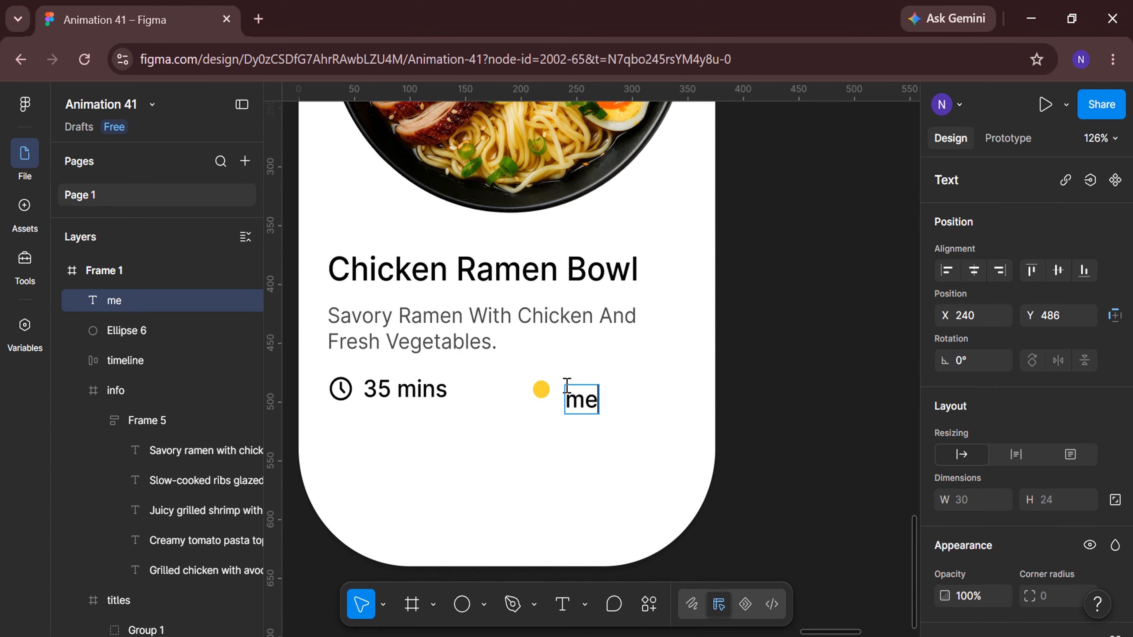
scroll(977, 406, down, 6)
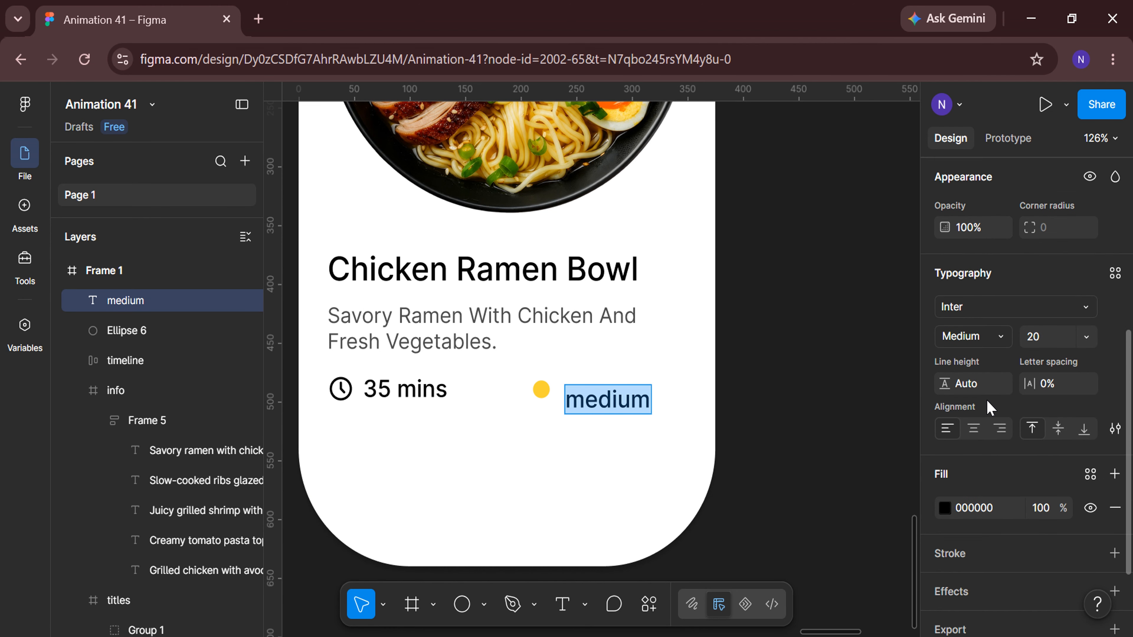
click(1116, 394)
click(875, 425)
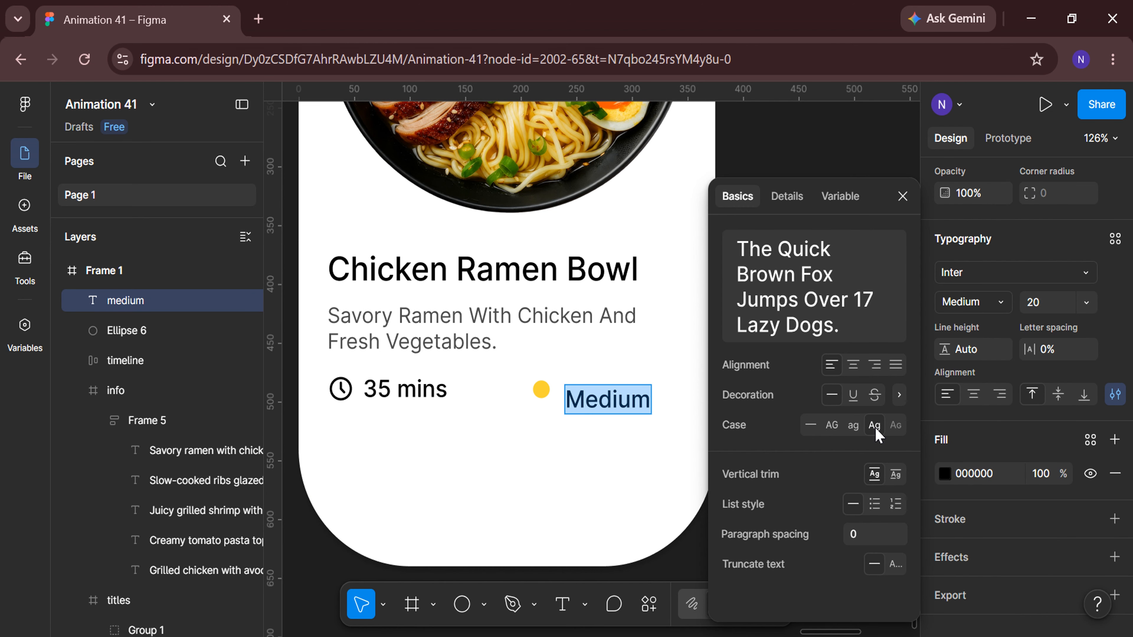
click(902, 197)
key(Escape)
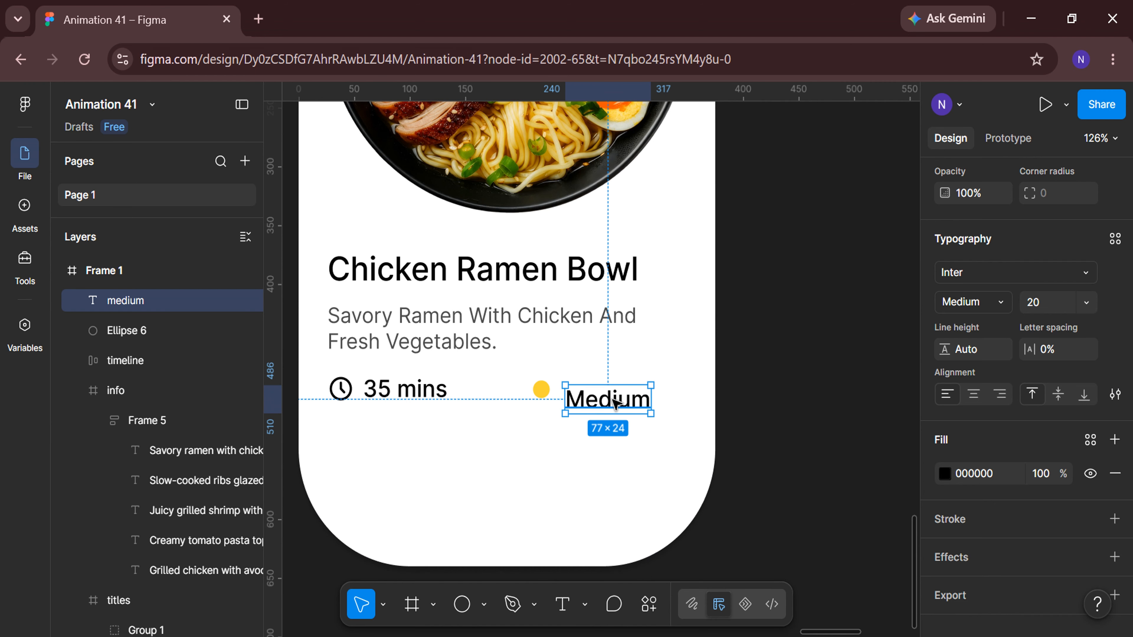
Frame the yellow dot together with the Medium text and position the frame at X 195, Y 485.
shift+click(162, 332)
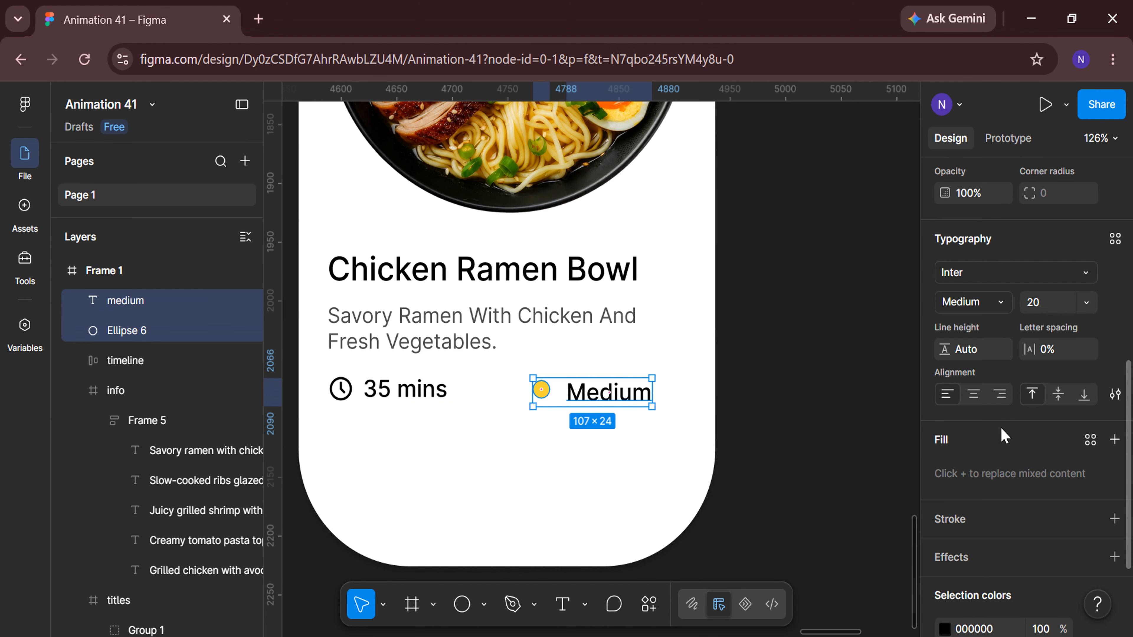
right_click(626, 395)
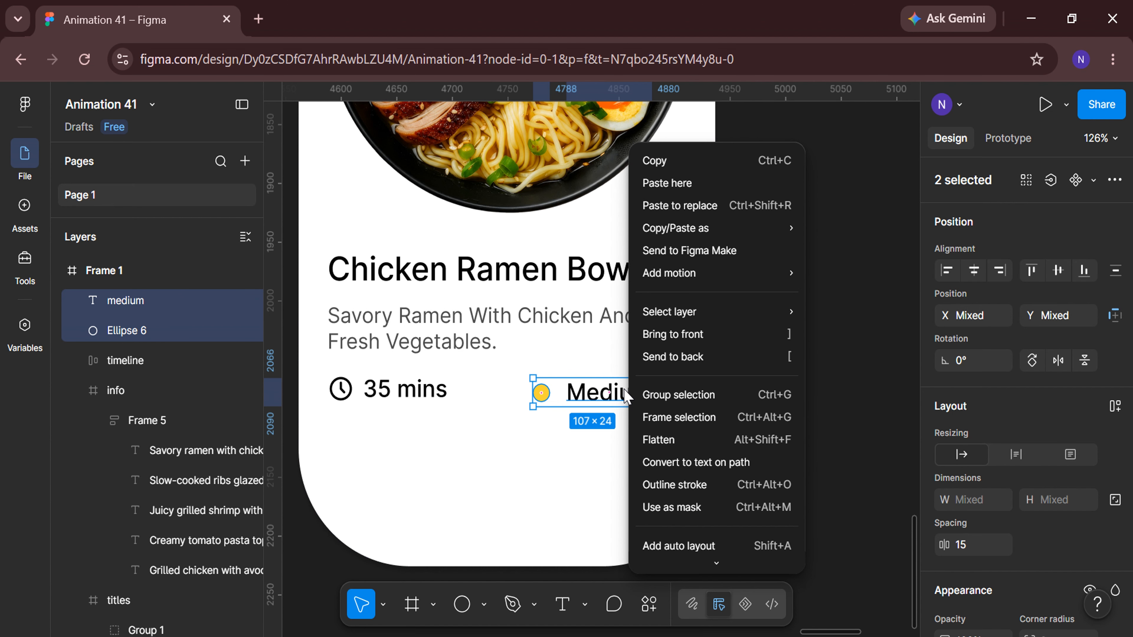
click(650, 418)
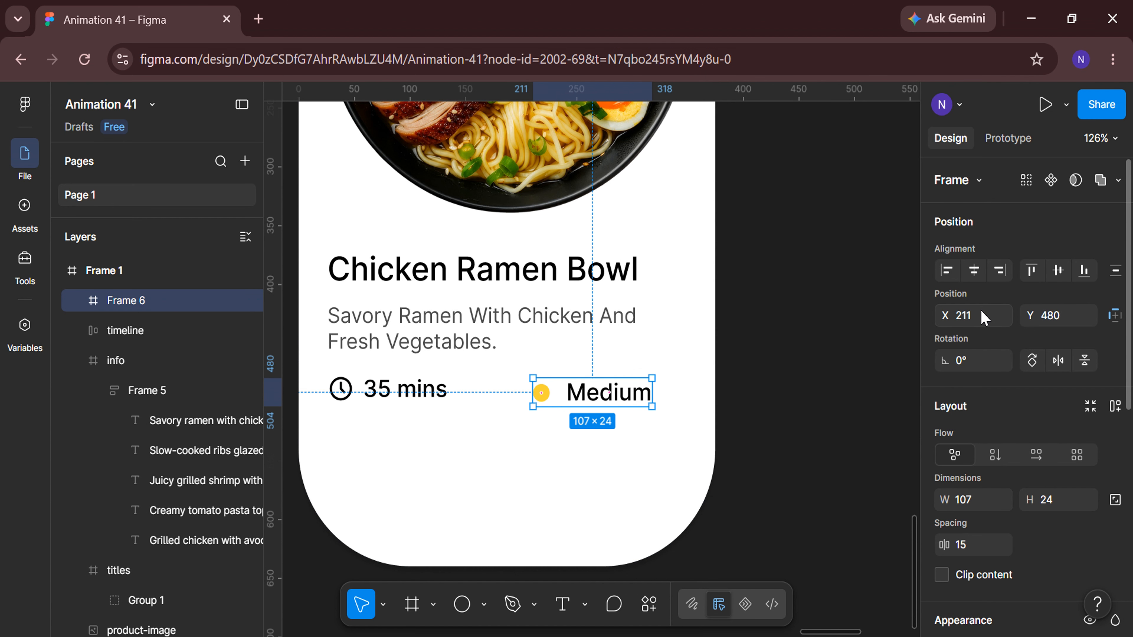
key(Return)
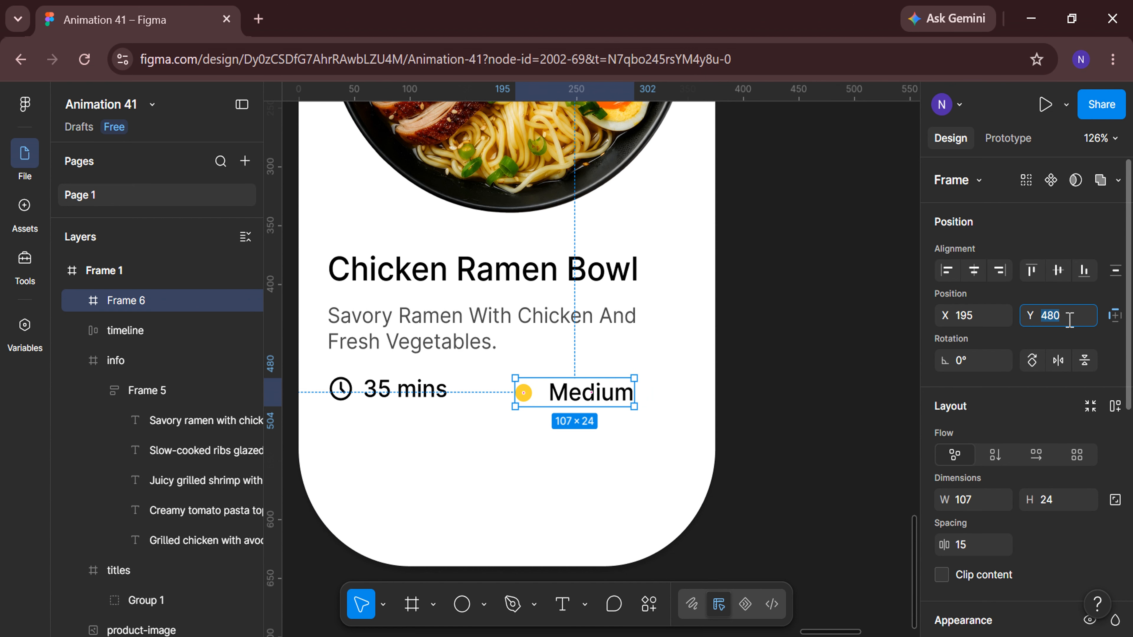
key(Return)
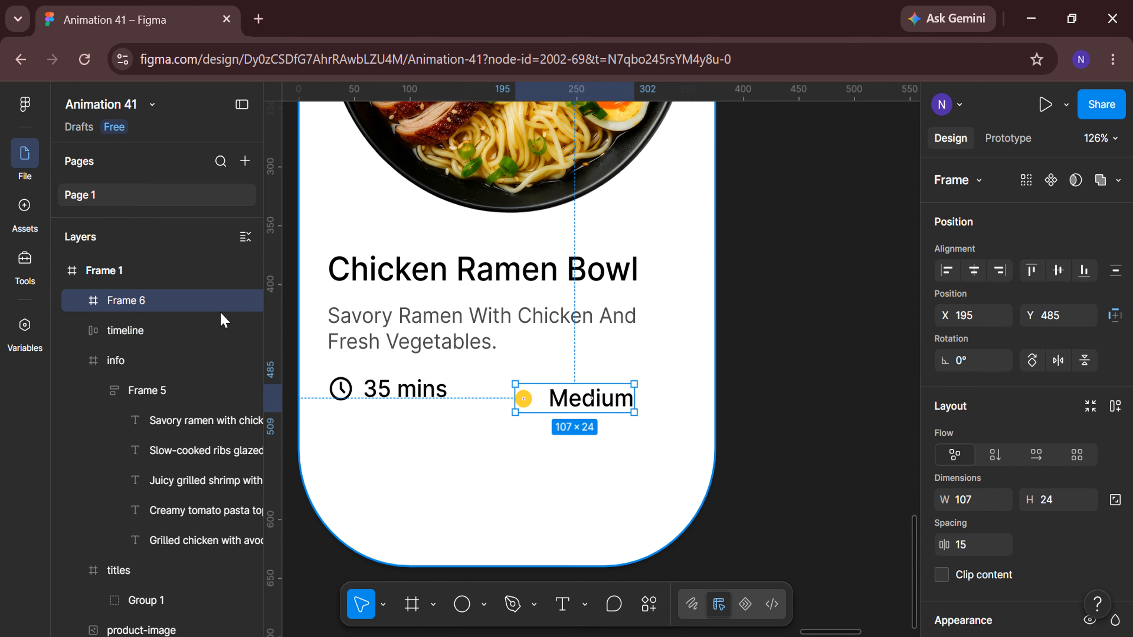
Set the timeline frame's Y position to 485 to align it with the difficulty label.
click(179, 333)
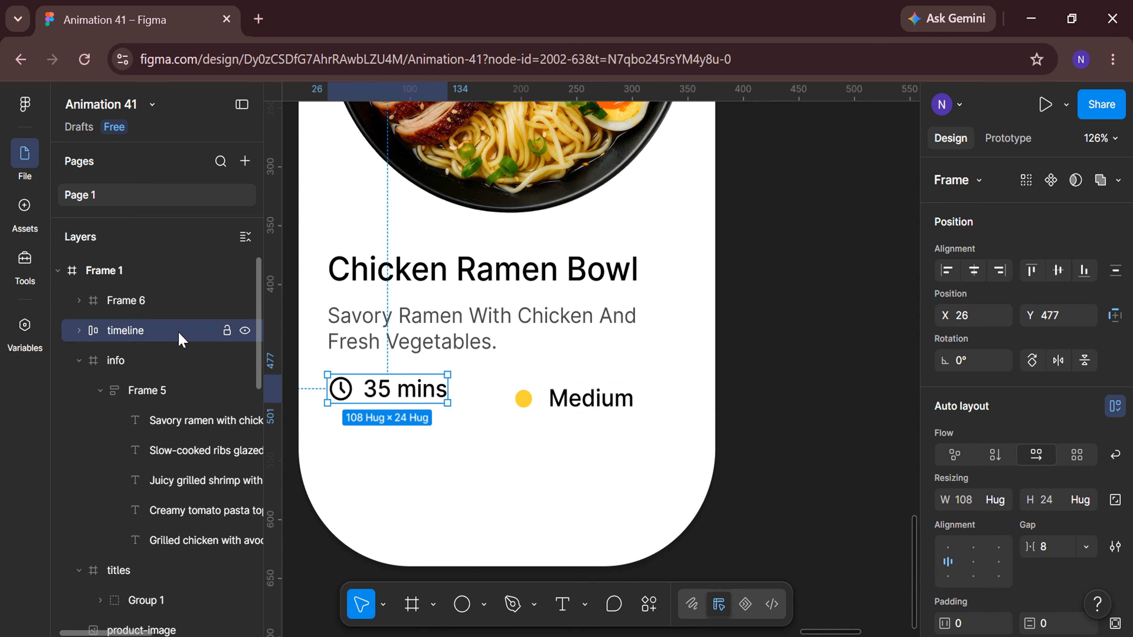
click(1084, 314)
text(485)
key(Return)
click(765, 408)
scroll(577, 484, left, 2)
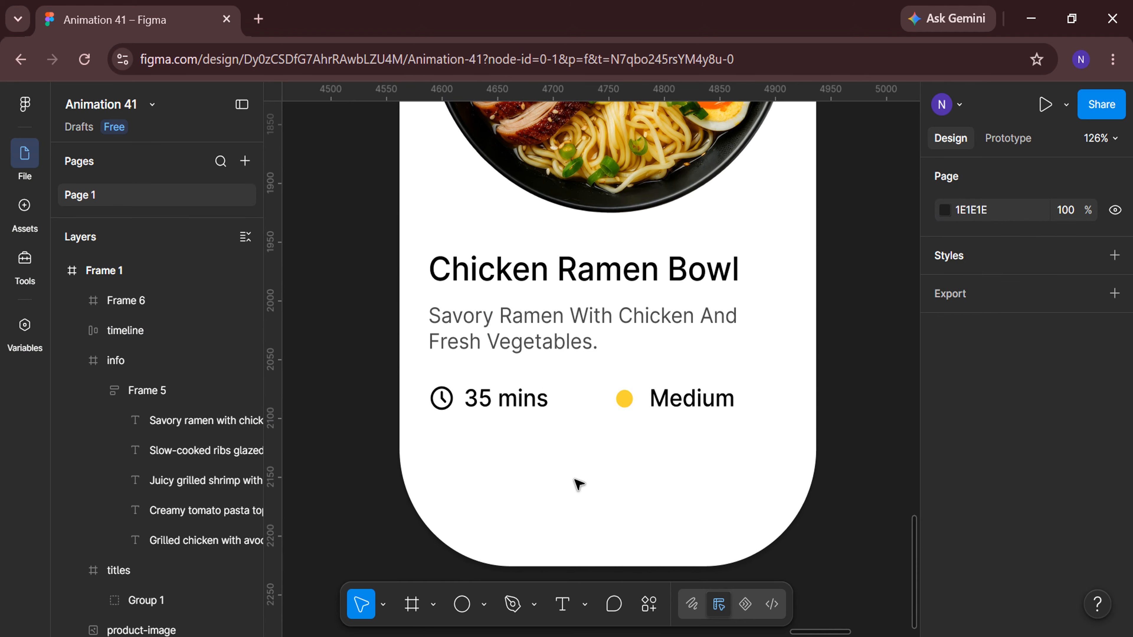
Add a Comfort Food text below the cooking time and wrap it in auto layout.
scroll(579, 485, down, 1)
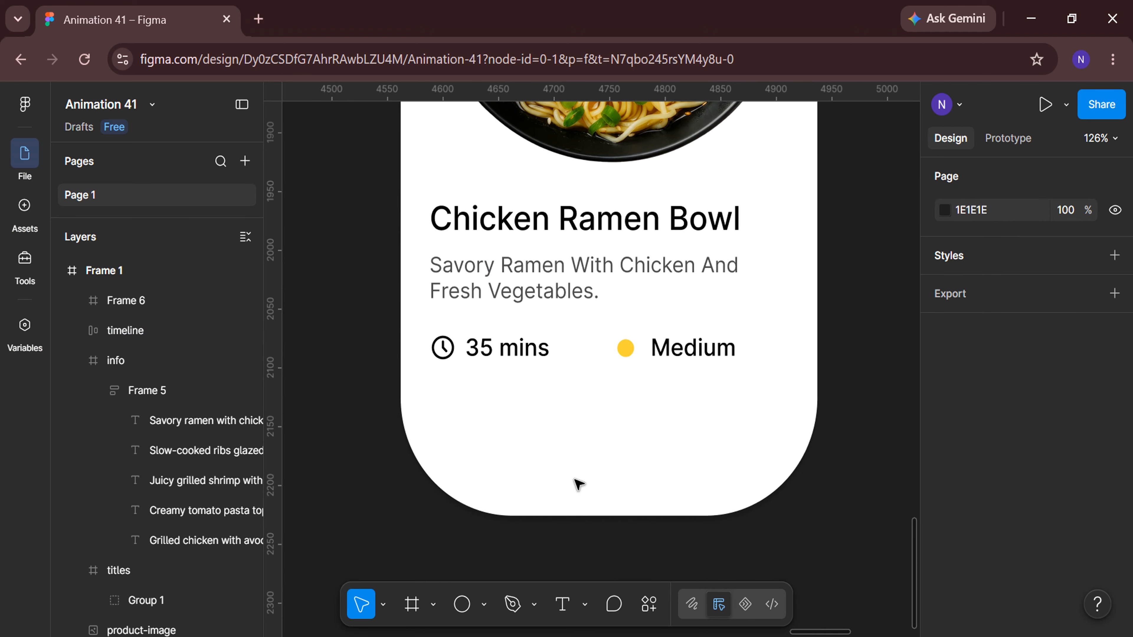
click(456, 427)
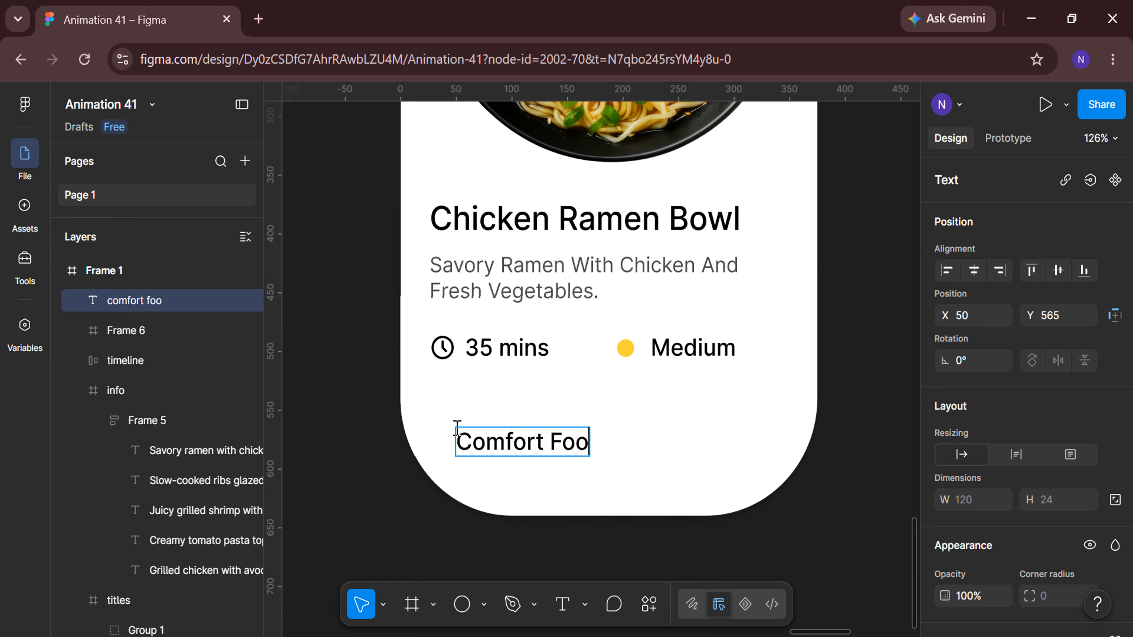
key(Escape)
right_click(550, 446)
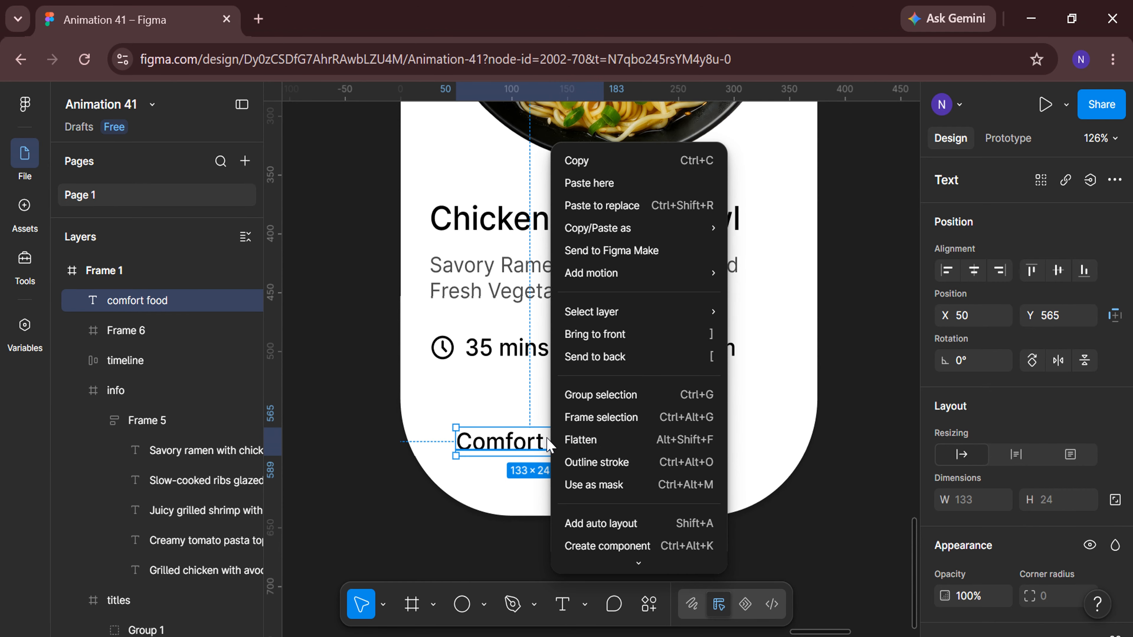
click(598, 520)
Set the Comfort Food frame's horizontal padding to 20.
scroll(968, 496, down, 2)
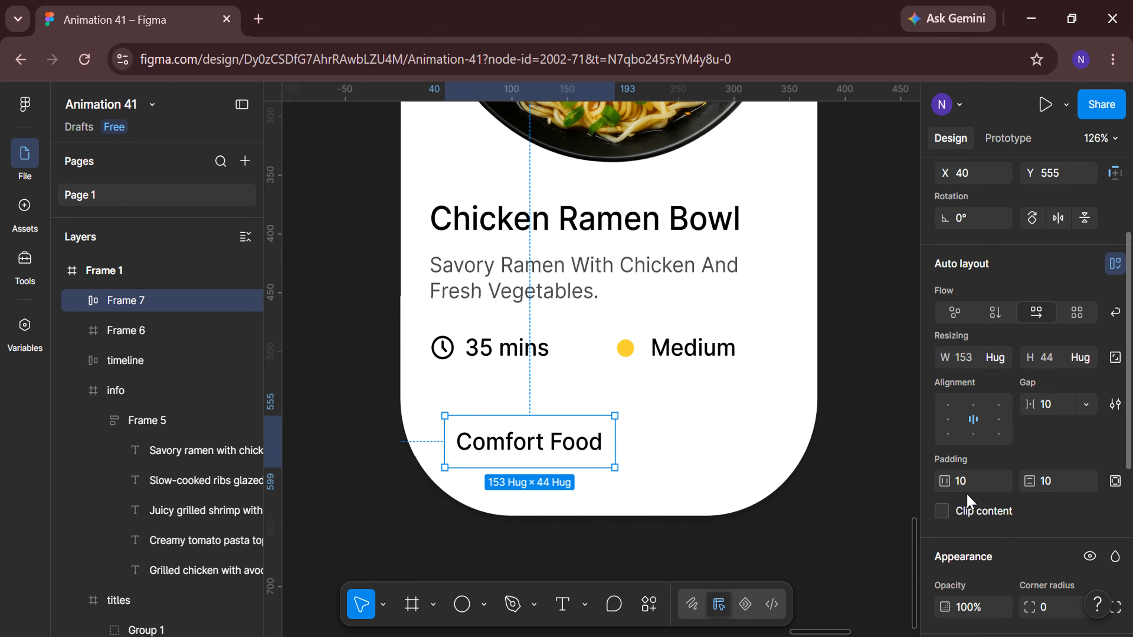
click(969, 478)
text(20)
key(Return)
Add a fill to the Comfort Food frame by sampling the cream swatch from the colour palette.
scroll(967, 477, down, 5)
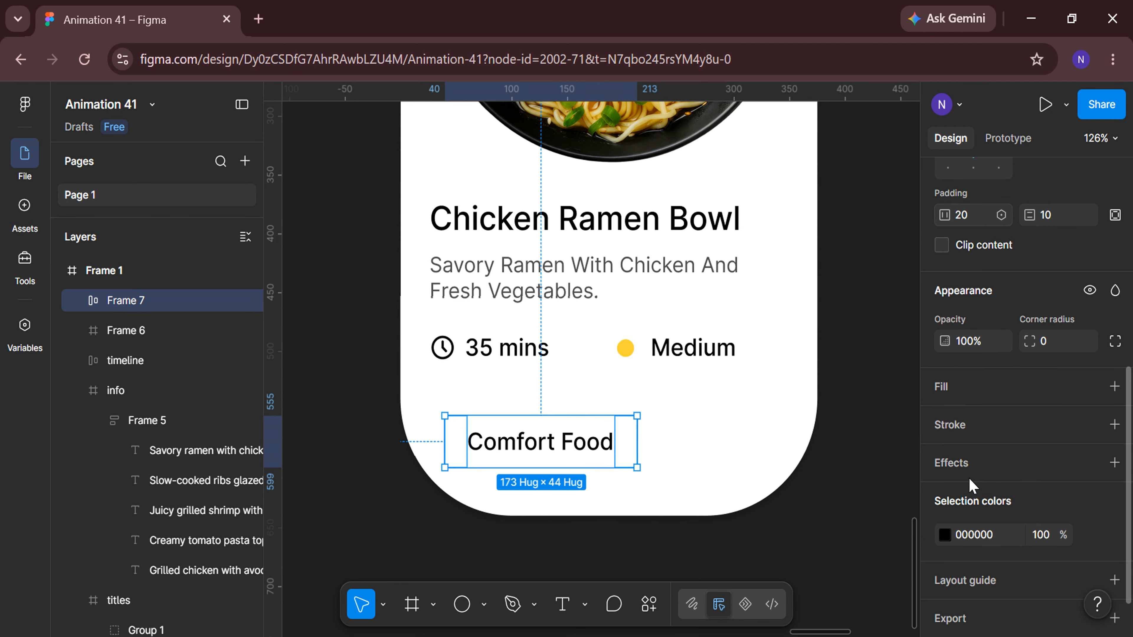
click(995, 399)
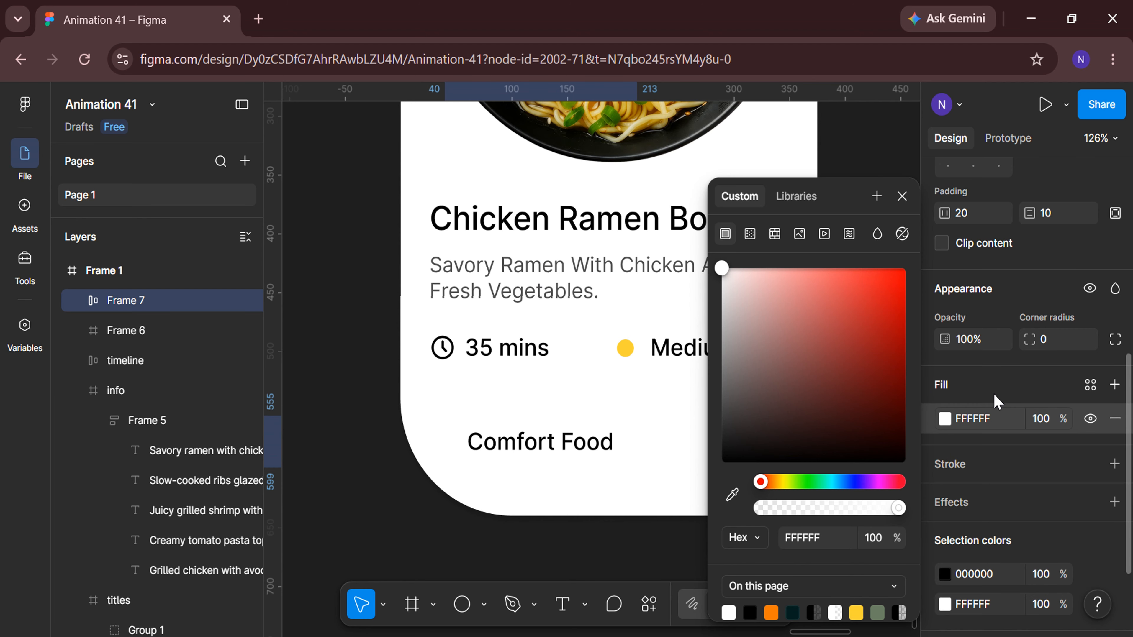
click(732, 494)
scroll(567, 534, down, 5)
scroll(417, 539, left, 10)
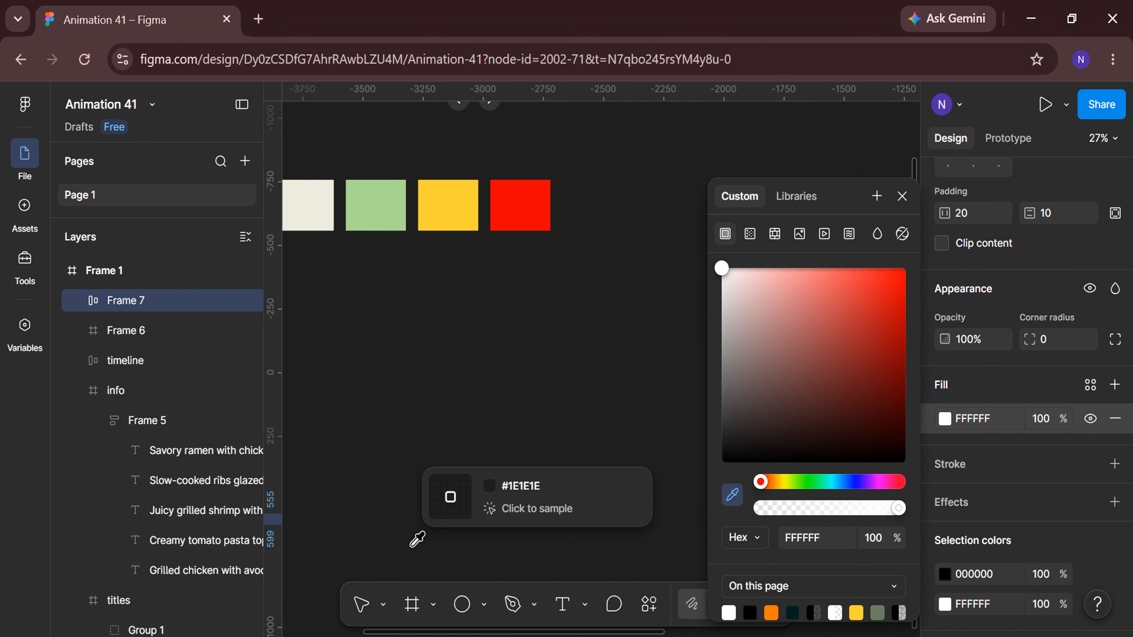
scroll(401, 447, left, 1)
click(346, 196)
click(511, 424)
scroll(511, 423, right, 20)
scroll(511, 424, down, 8)
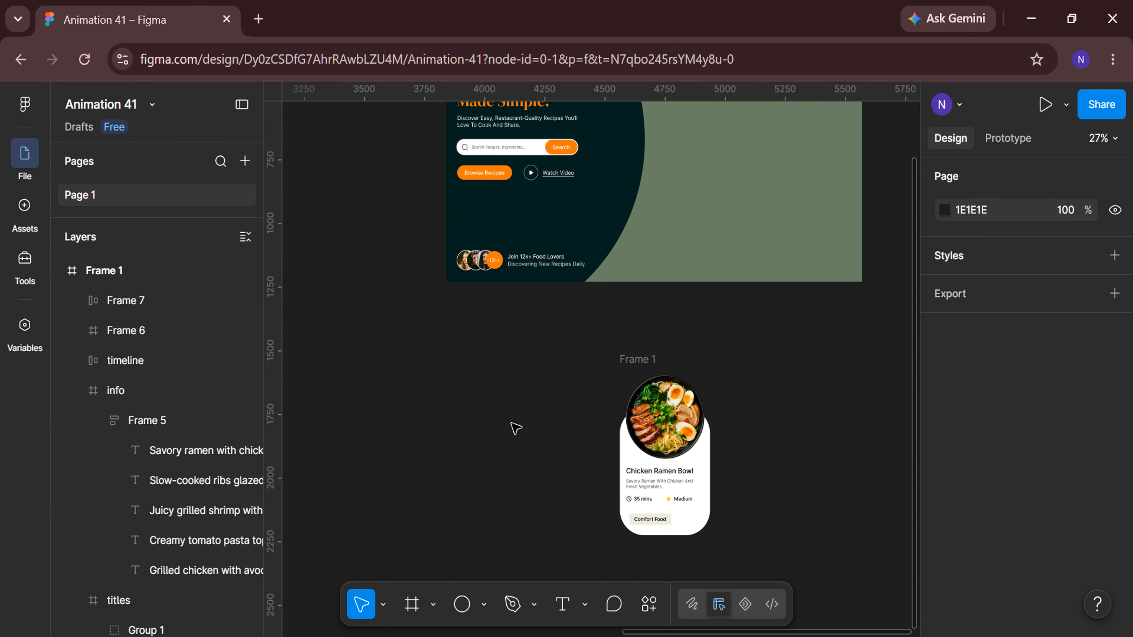
scroll(514, 427, down, 3)
scroll(715, 359, up, 5)
Round the Comfort Food tag's corners to 100 and set its X position to 26.
click(716, 357)
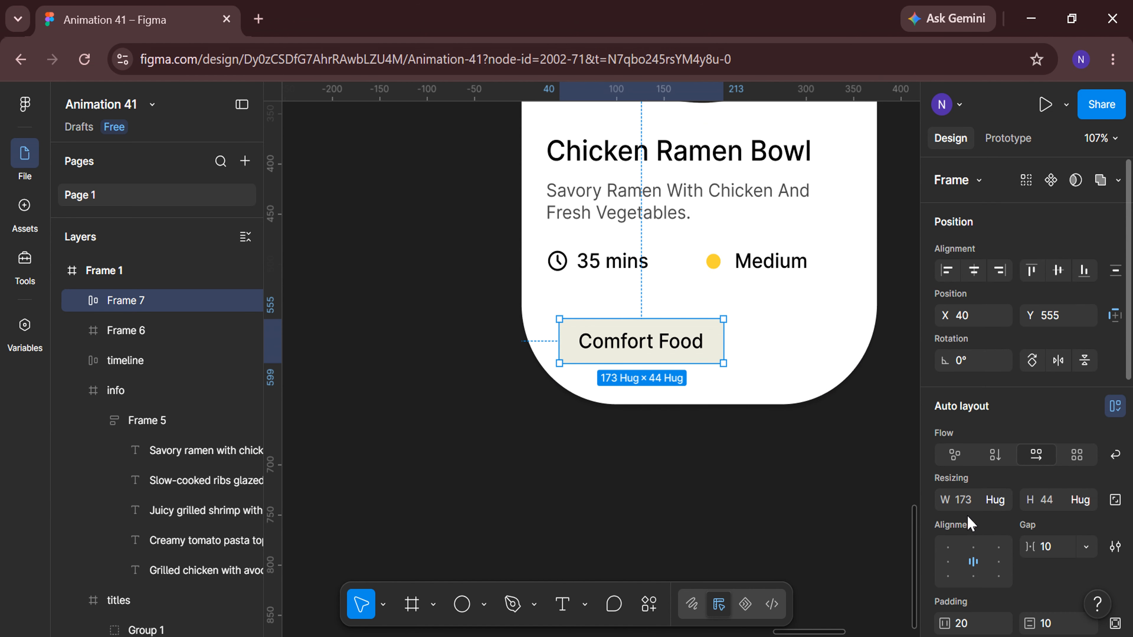
scroll(971, 522, down, 5)
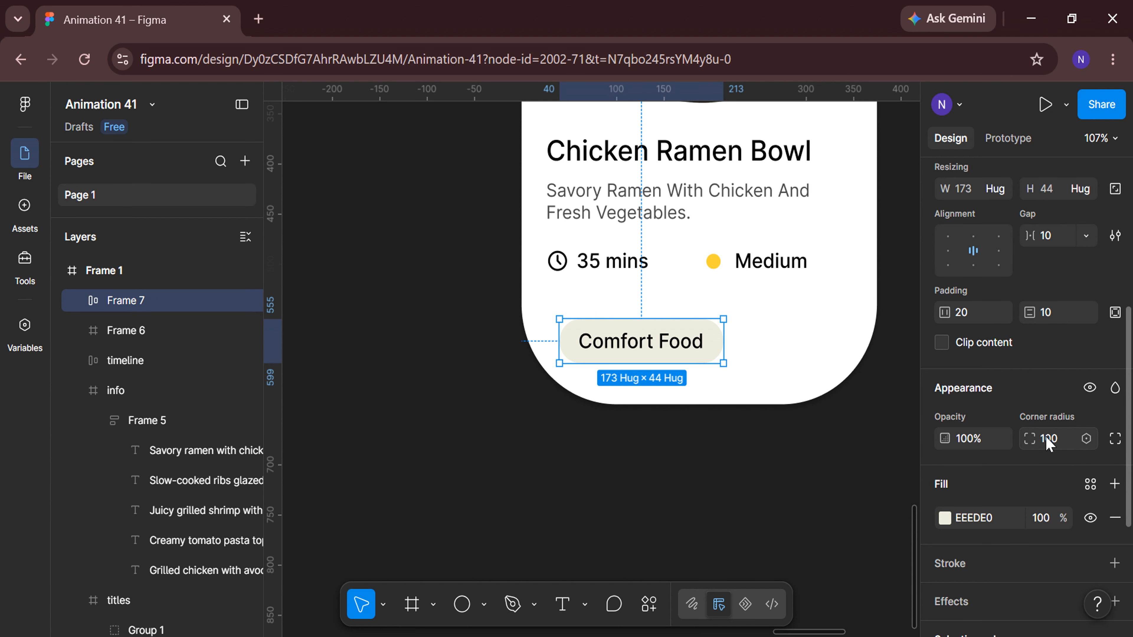
scroll(1047, 443, up, 5)
click(978, 316)
text(26)
key(Return)
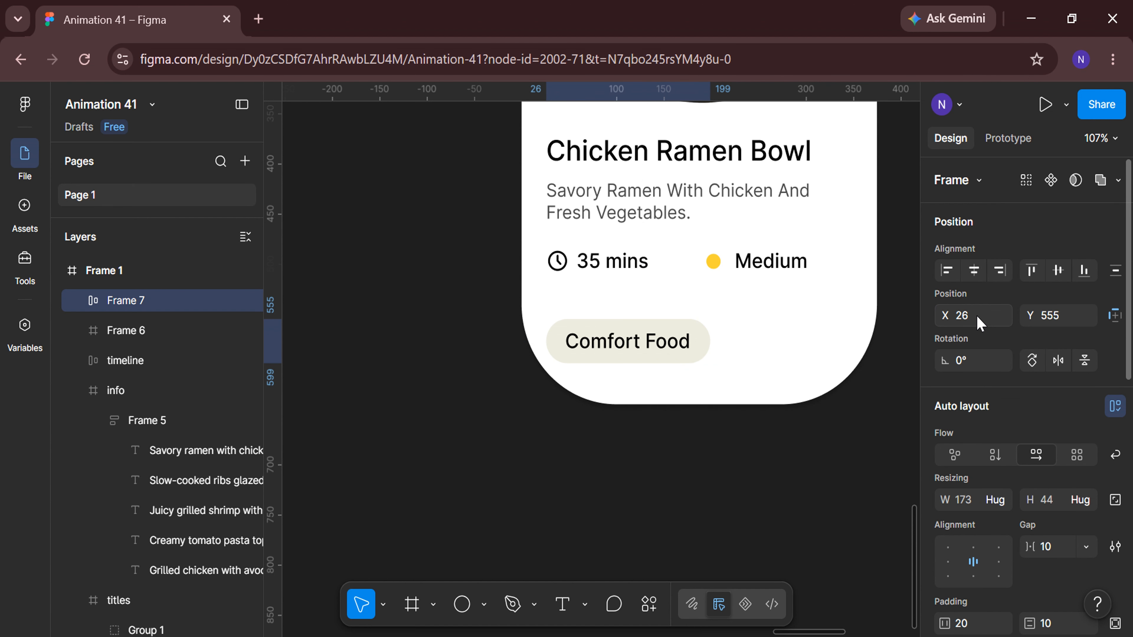
Draw a circle to the right of the Comfort Food tag, size it 65 × 65 and align it.
scroll(822, 340, up, 3)
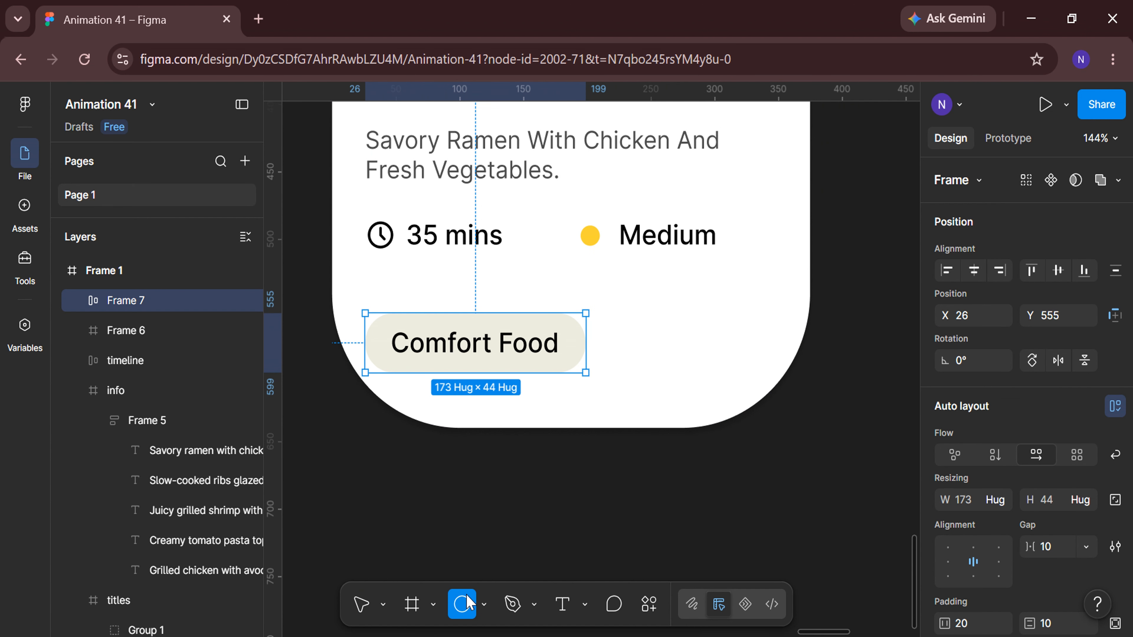
drag(631, 312, 679, 362)
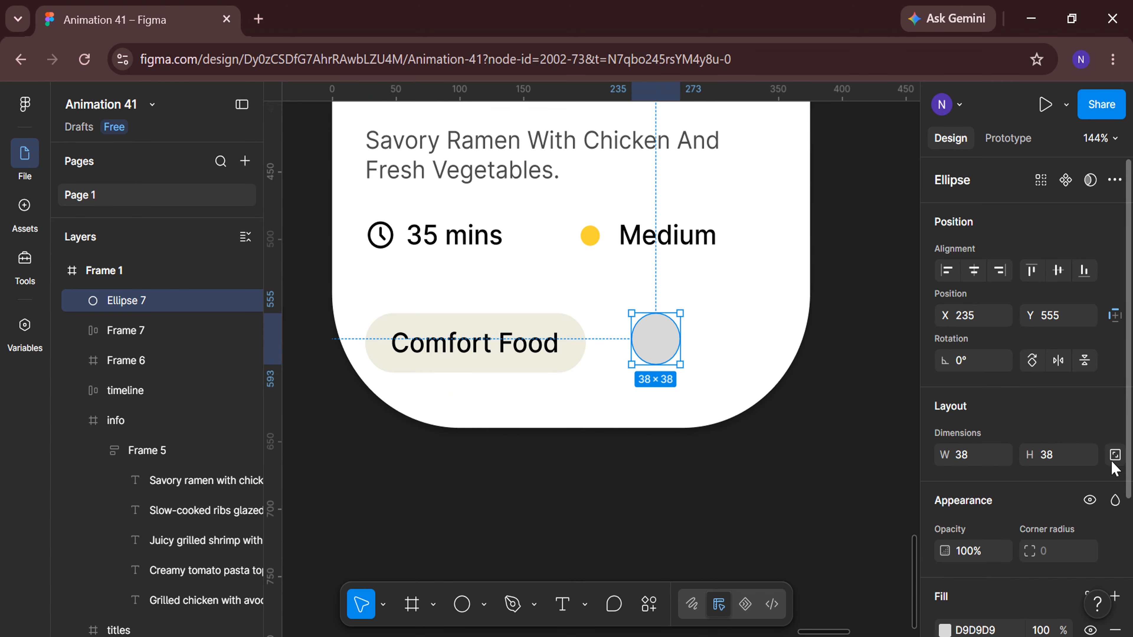
key(Return)
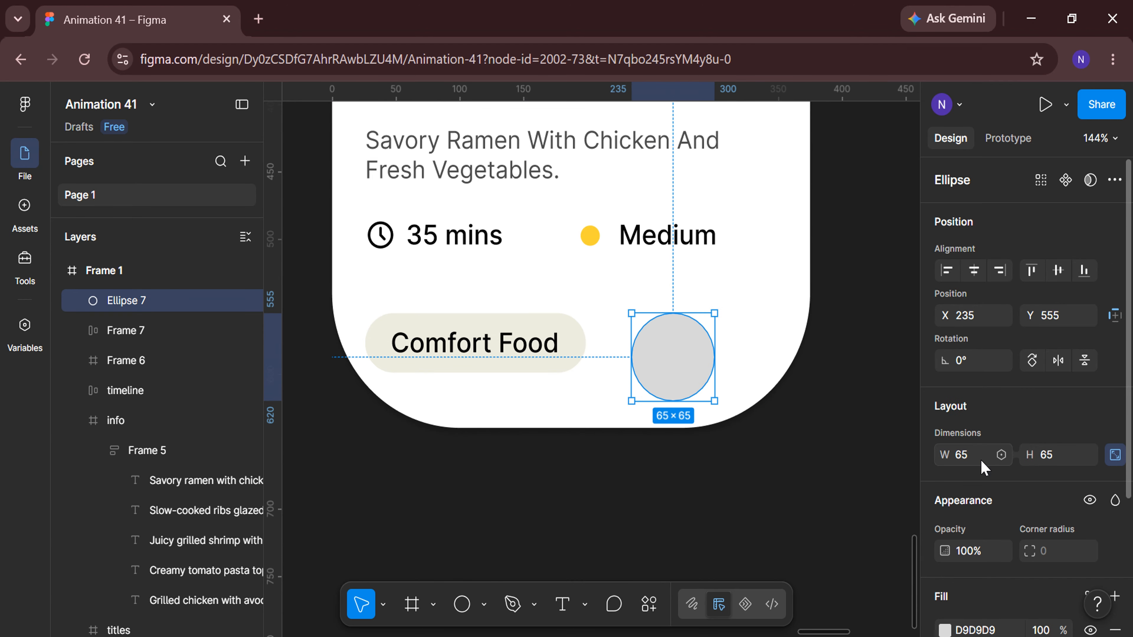
drag(685, 367, 703, 351)
scroll(981, 474, down, 2)
scroll(984, 482, down, 1)
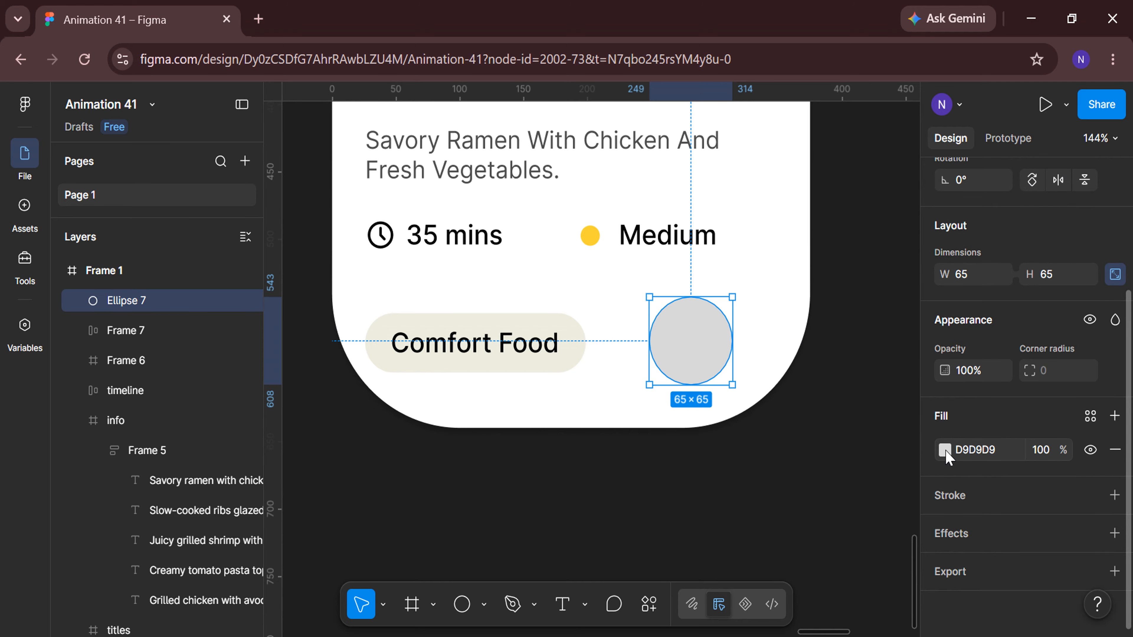
Fill the circle by sampling the dark green swatch from the colour palette with the eyedropper.
click(945, 450)
click(732, 494)
scroll(595, 469, down, 5)
scroll(456, 480, left, 5)
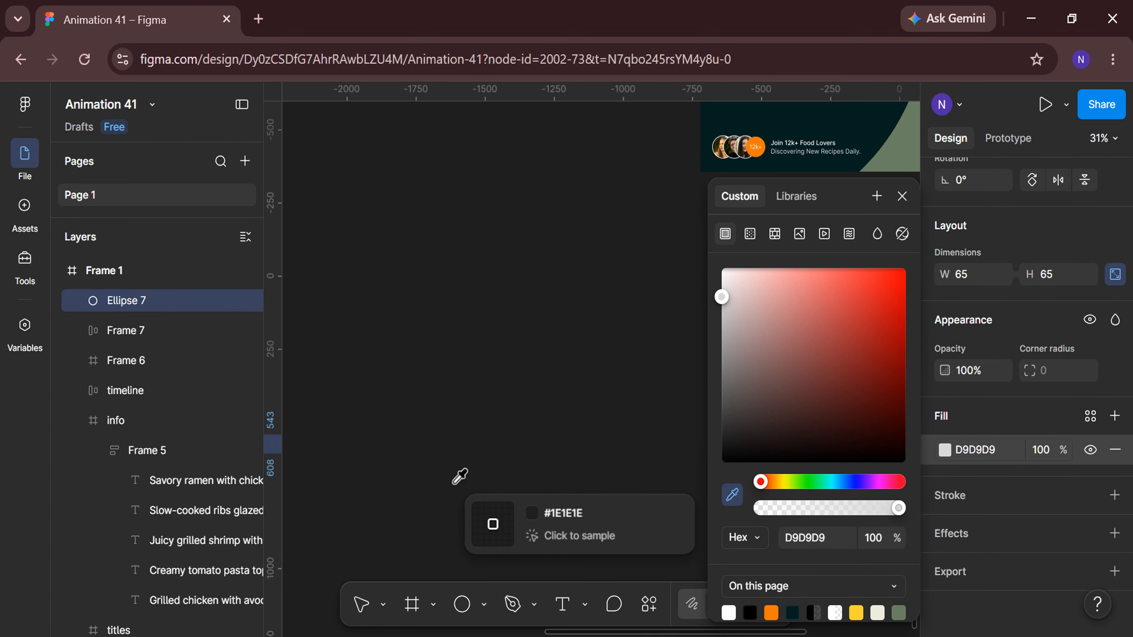
scroll(457, 480, down, 2)
scroll(457, 479, left, 3)
click(304, 220)
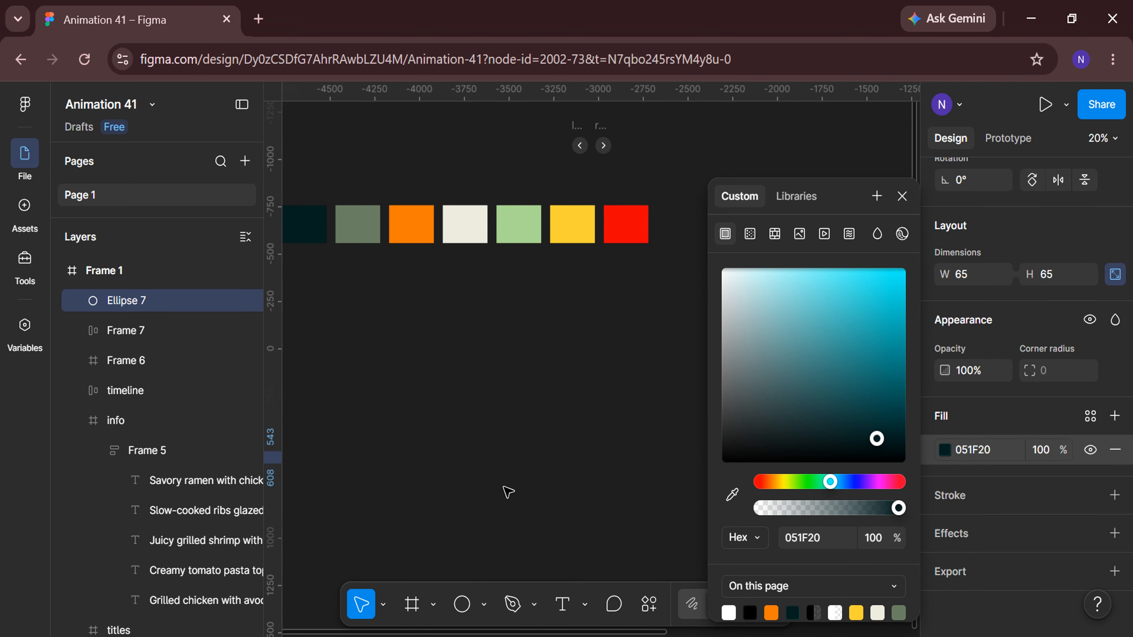
click(507, 493)
scroll(513, 499, down, 5)
scroll(519, 506, right, 15)
scroll(655, 501, up, 5)
scroll(677, 394, up, 3)
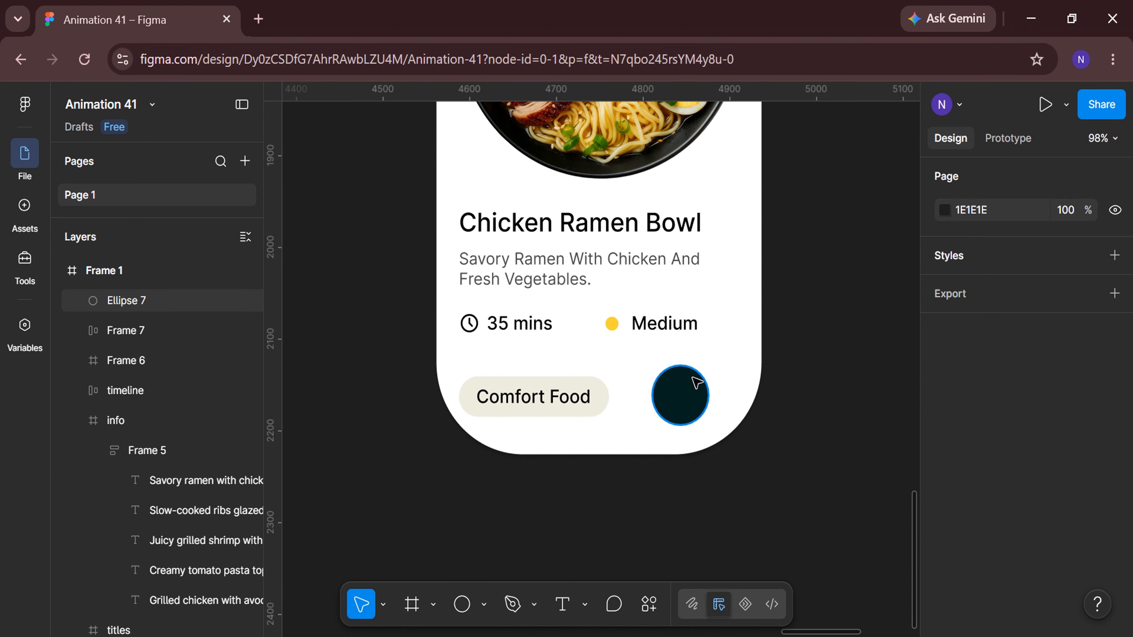
Put the circle inside its own frame and rename that frame CTA.
right_click(680, 395)
click(741, 417)
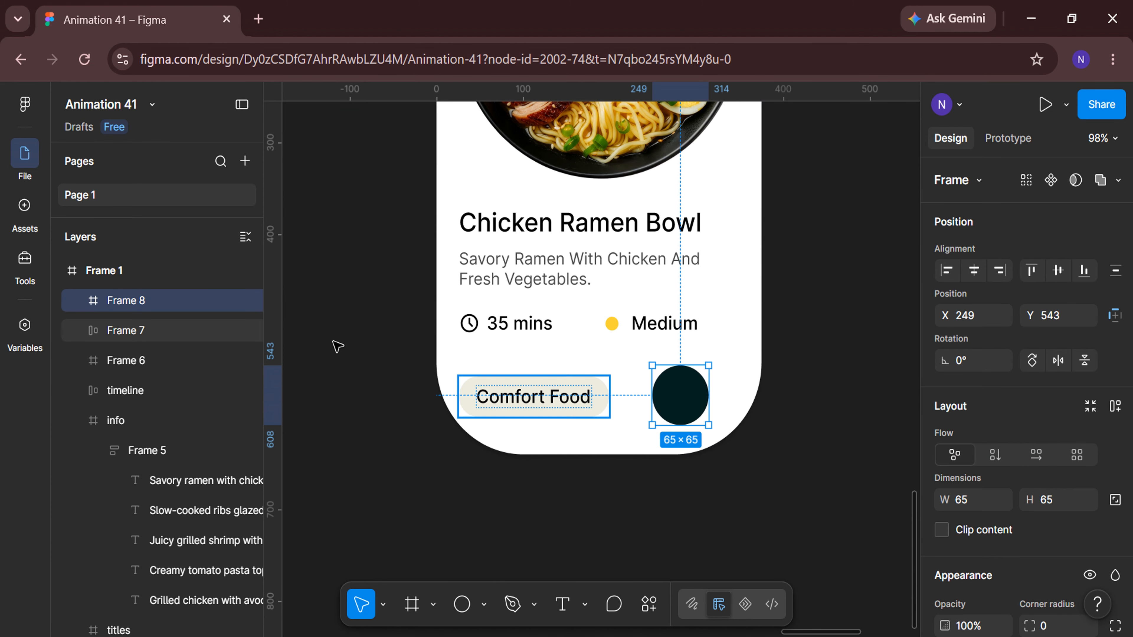
double_click(182, 306)
text(CTA)
key(Return)
Import a right arrow icon from the Iconify plugin into the CTA frame.
scroll(694, 453, up, 3)
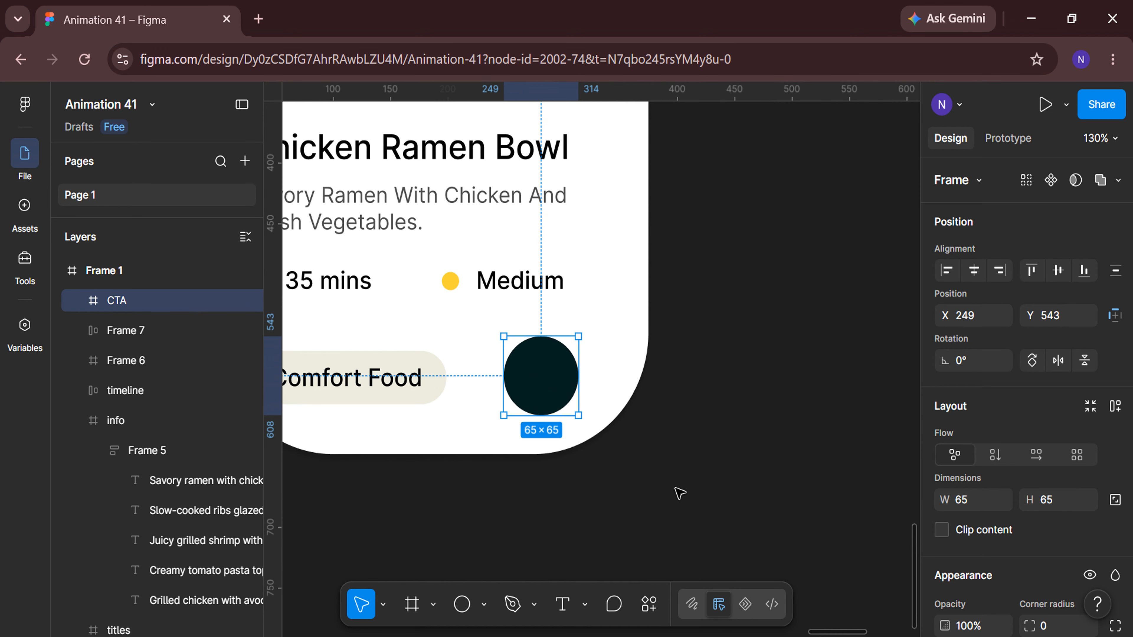
click(650, 604)
click(619, 365)
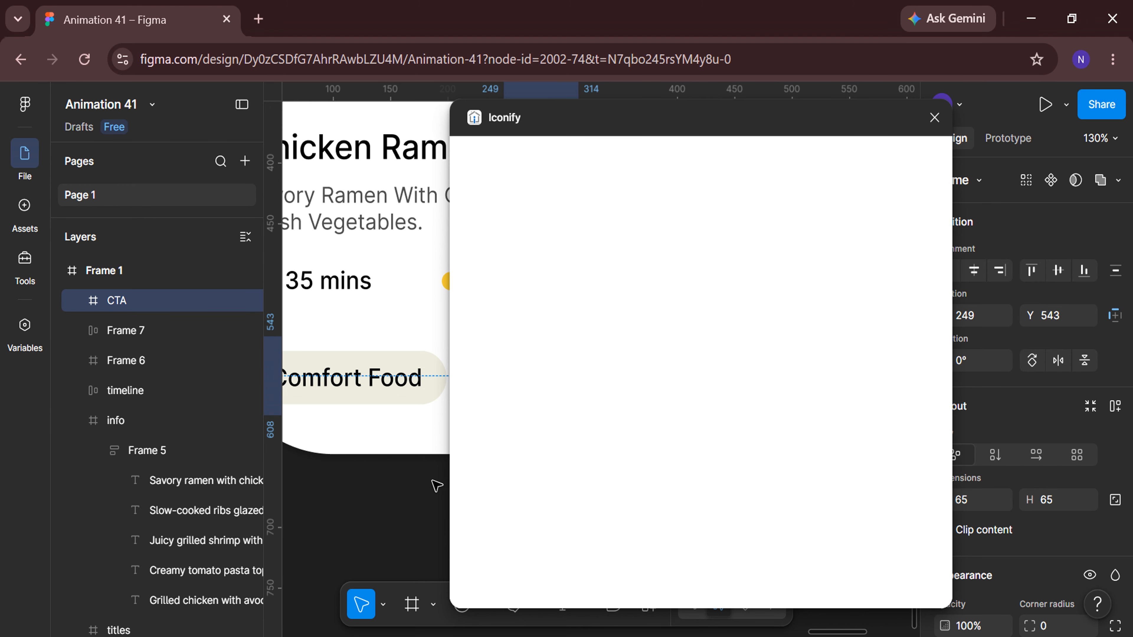
scroll(437, 485, right, 5)
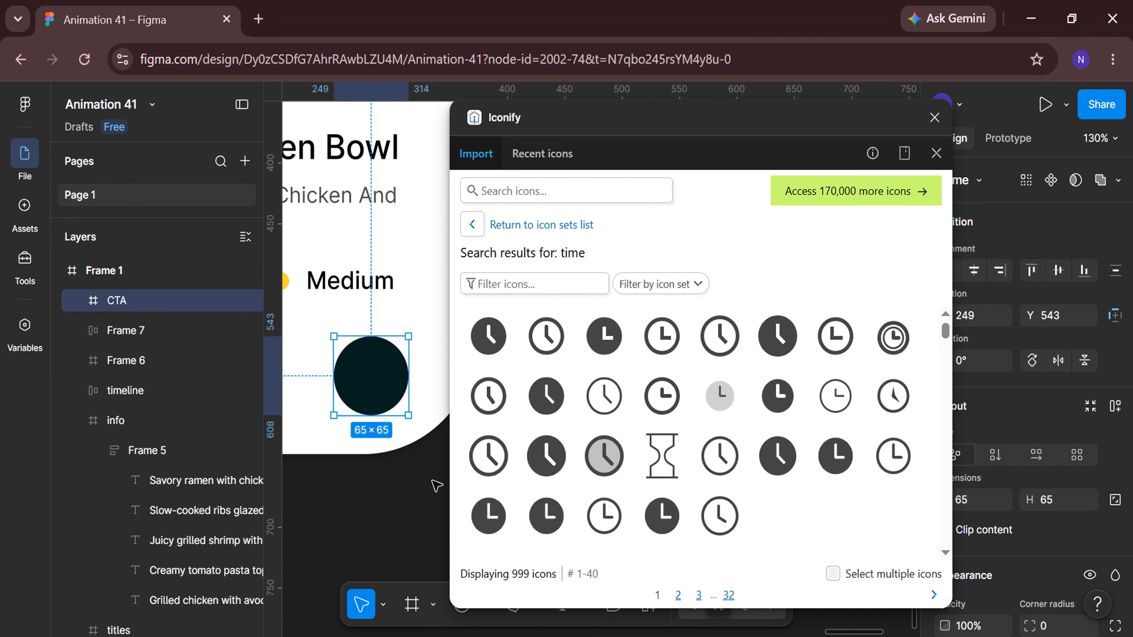
click(525, 191)
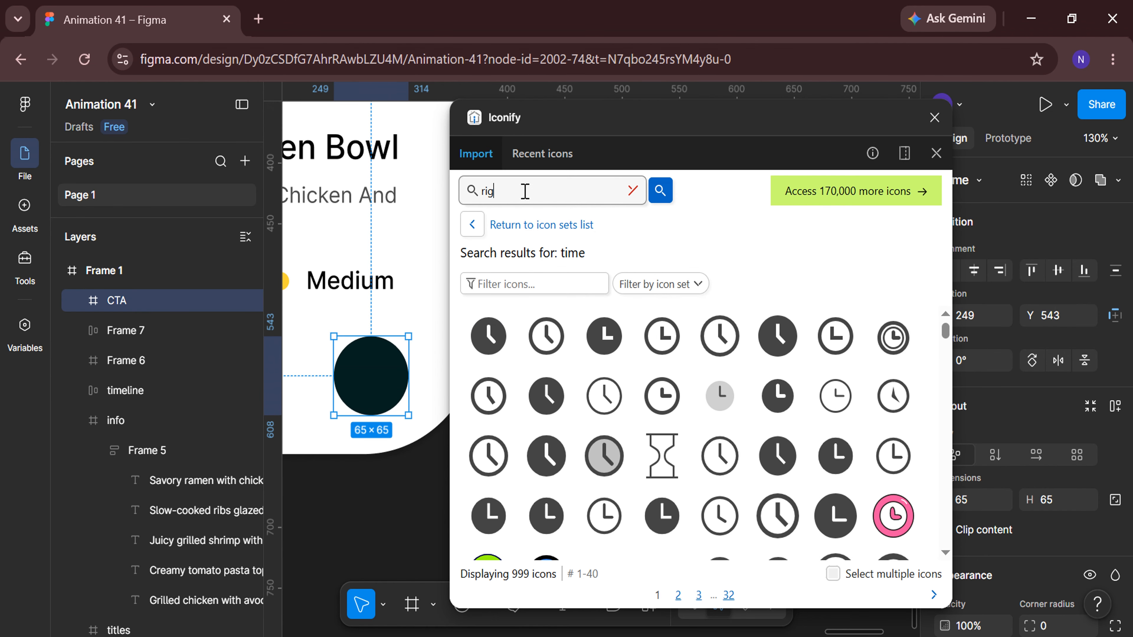
text(right arrow)
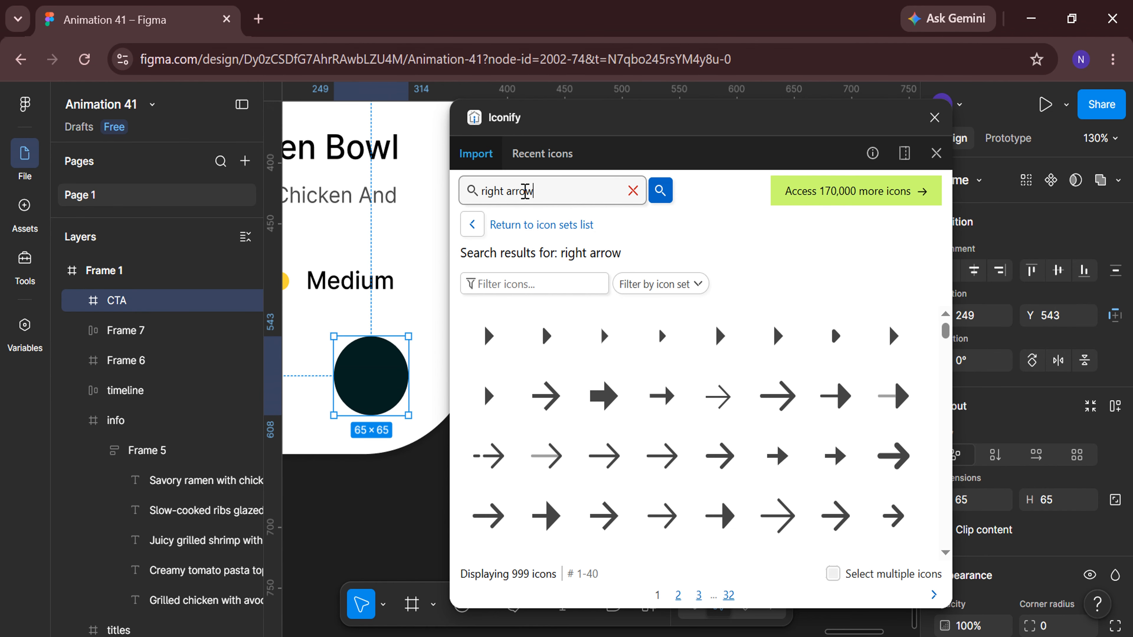
click(661, 396)
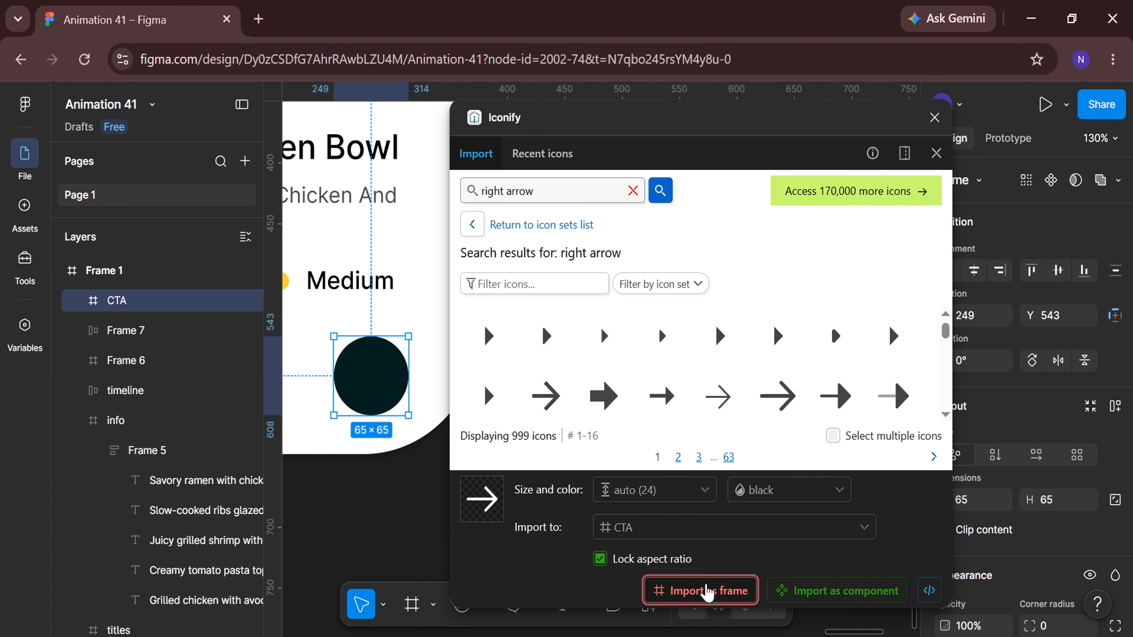
click(707, 591)
click(935, 117)
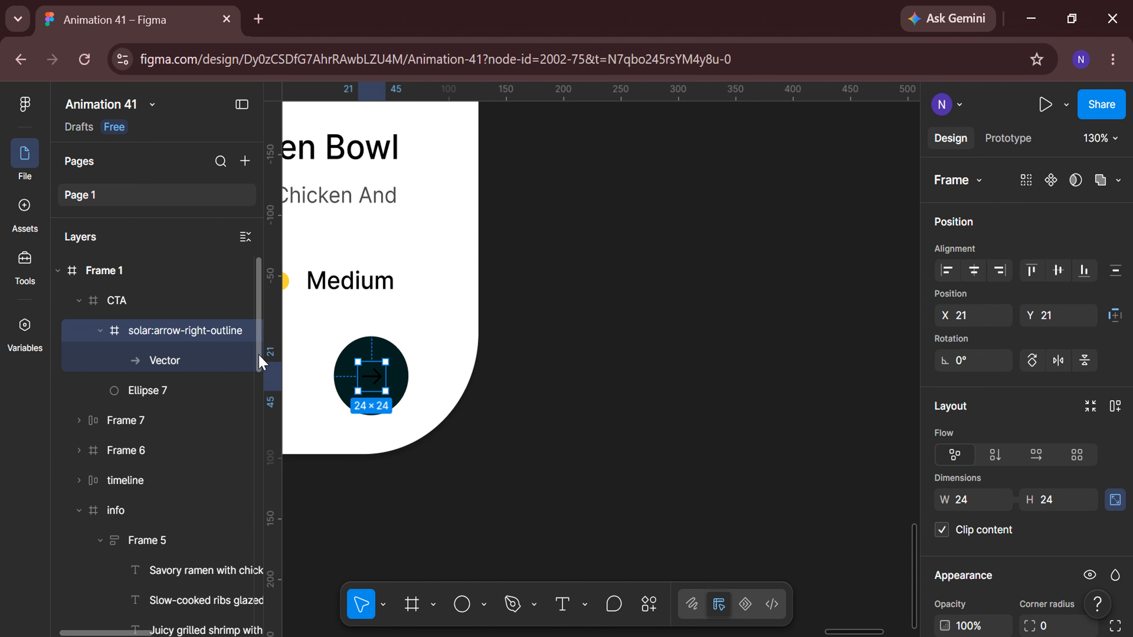
Rename the icon frame arrow-right-outline and set its width to 28, keeping it 28 × 28.
double_click(160, 331)
key(Return)
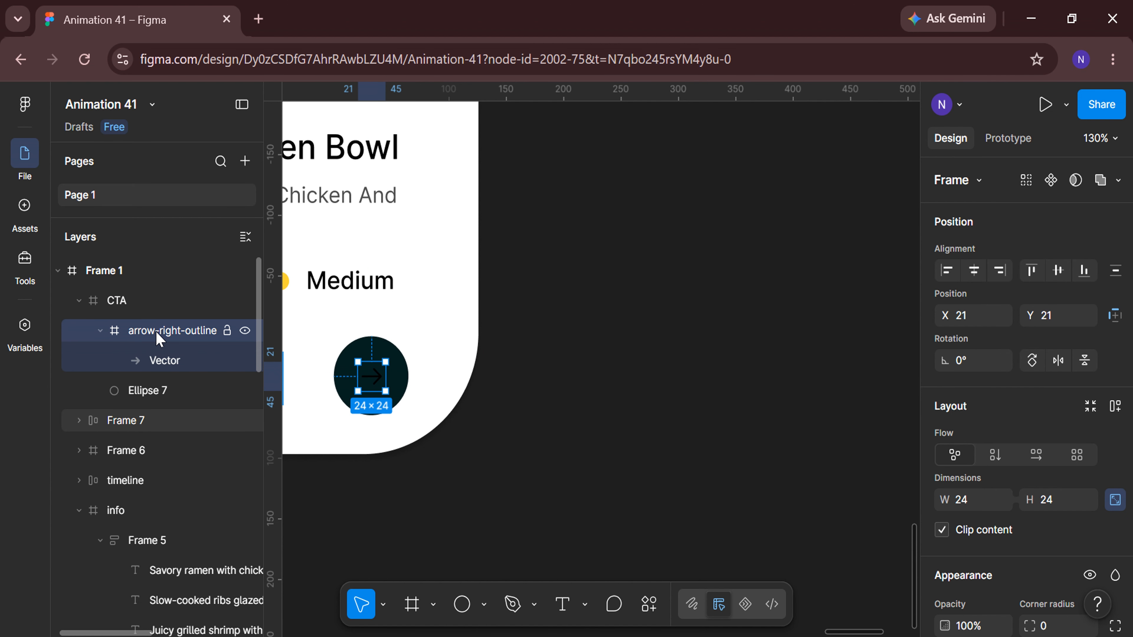
scroll(430, 405, up, 5)
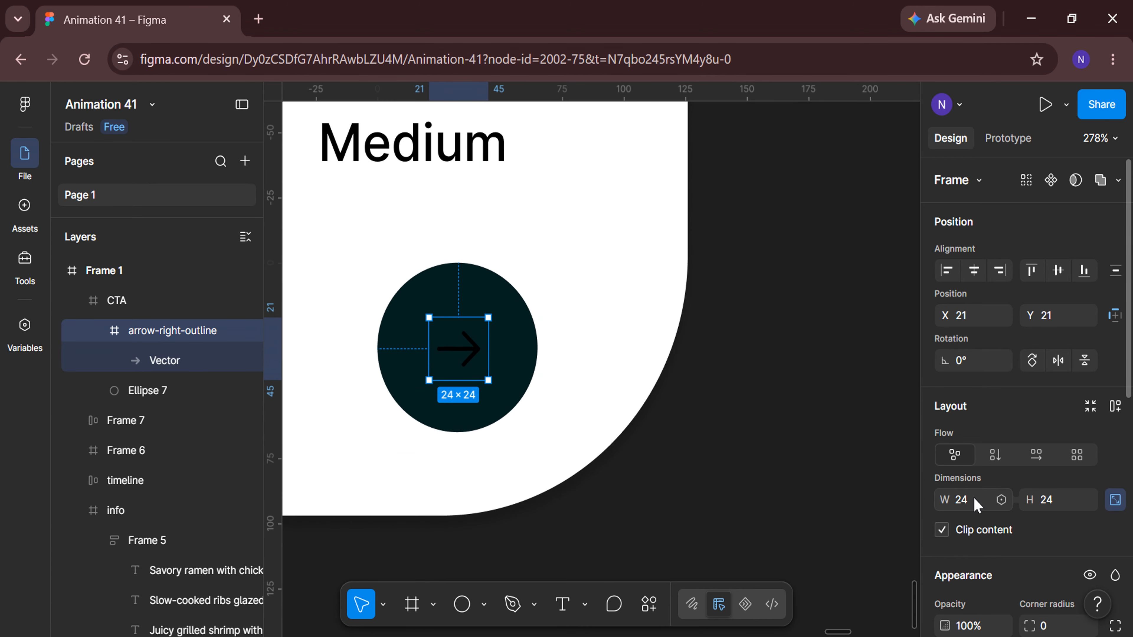
text(28)
key(Return)
Change the arrow icon's selection colour to white FFFFFF.
scroll(976, 505, down, 6)
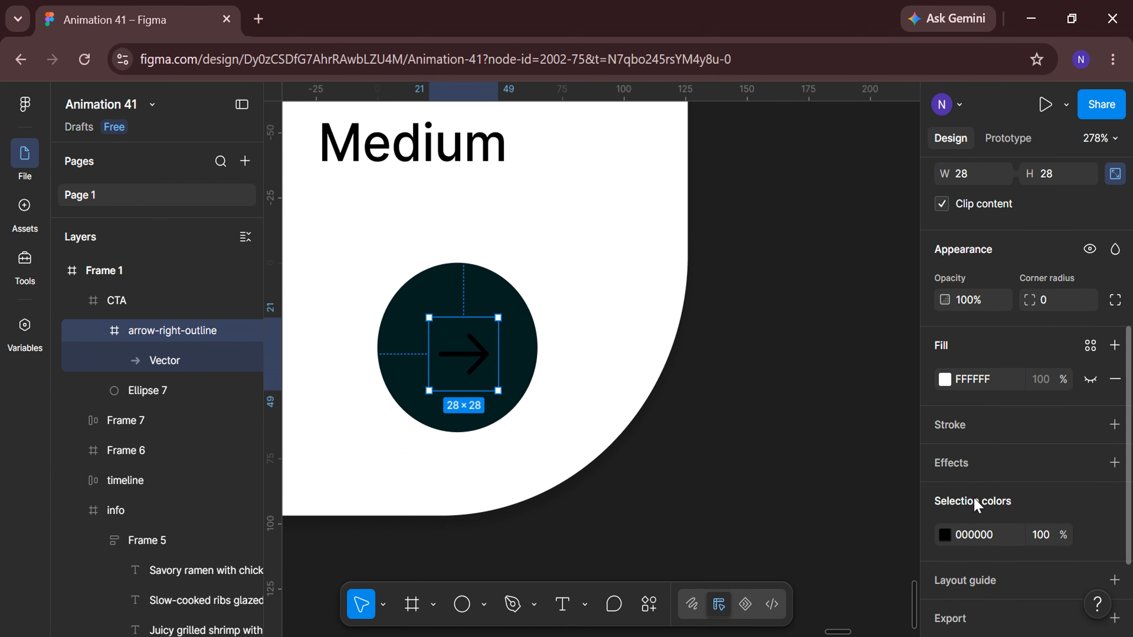
click(946, 537)
drag(738, 282, 688, 240)
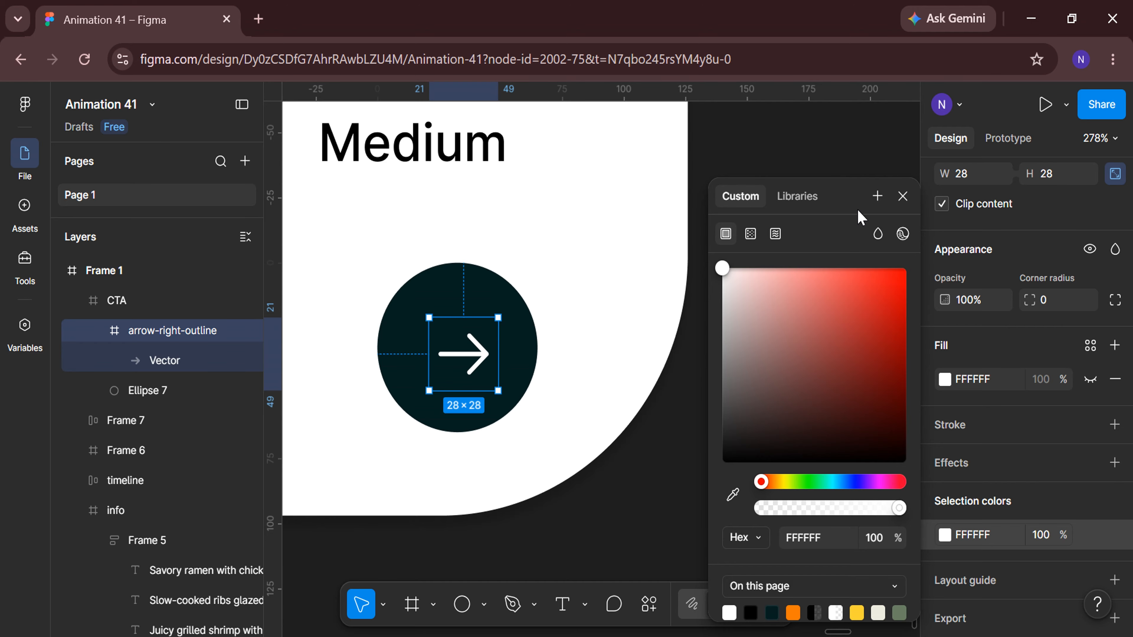
click(903, 197)
Center the arrow icon horizontally and vertically inside the CTA circle frame.
scroll(1007, 309, up, 6)
click(974, 270)
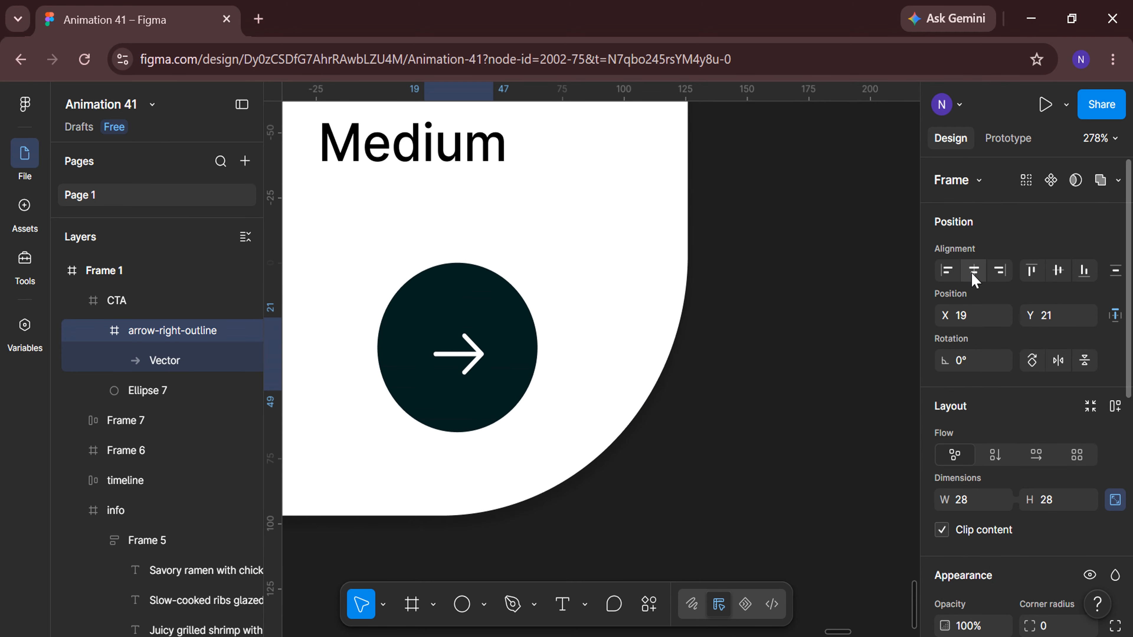
click(1058, 270)
click(79, 301)
Rename the Comfort Food tag's frame as tags.
scroll(476, 546, left, 1)
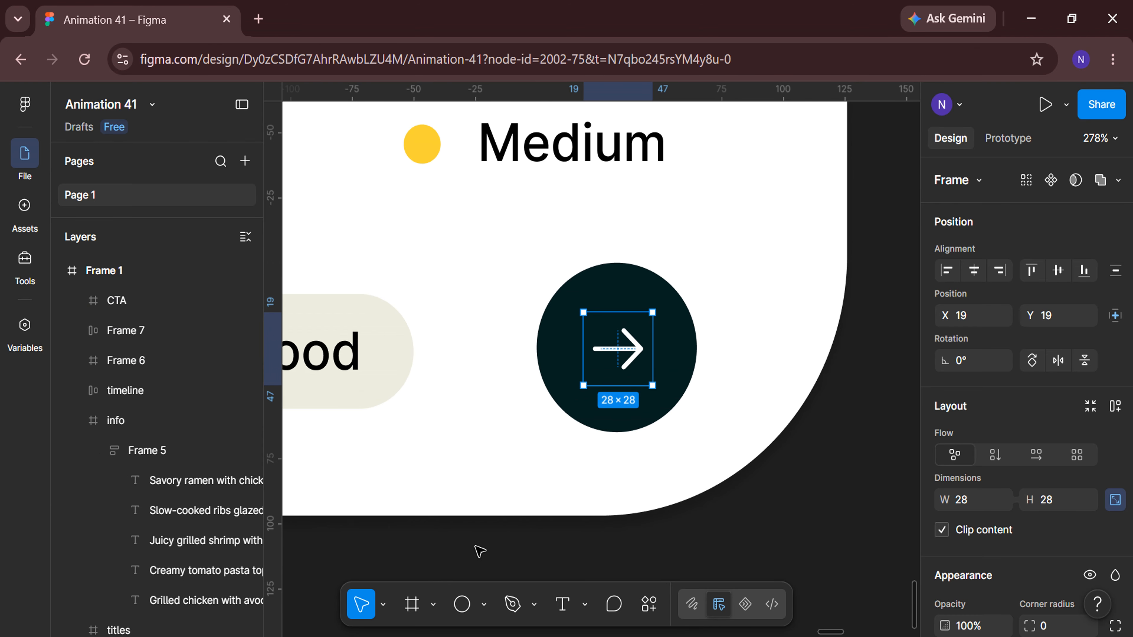
scroll(475, 546, down, 1)
scroll(475, 546, left, 1)
click(148, 305)
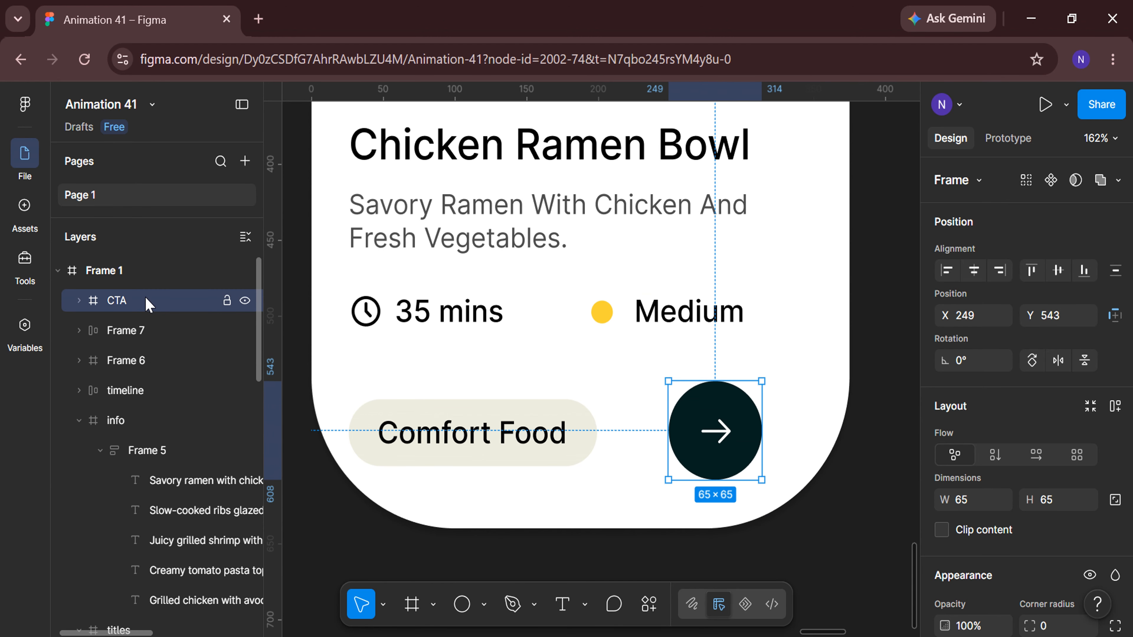
click(163, 333)
double_click(163, 334)
text(tags)
key(Return)
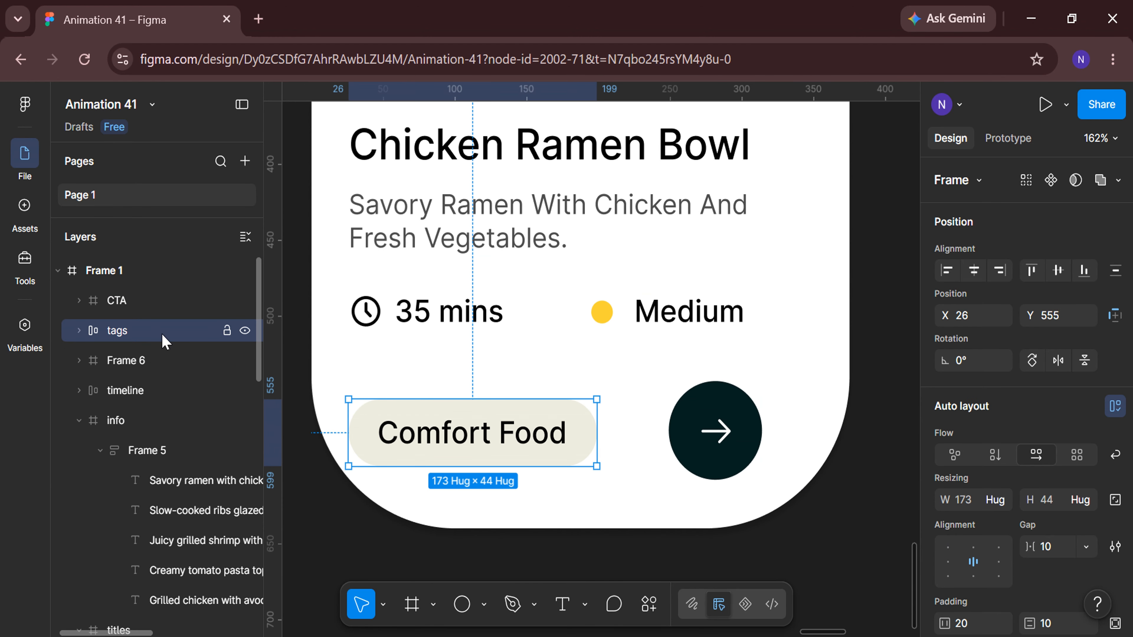
Rename the Medium difficulty frame, beginning with diffi.
click(170, 369)
double_click(173, 370)
Finish renaming the Medium difficulty frame as difficulty-badge.
text(d)
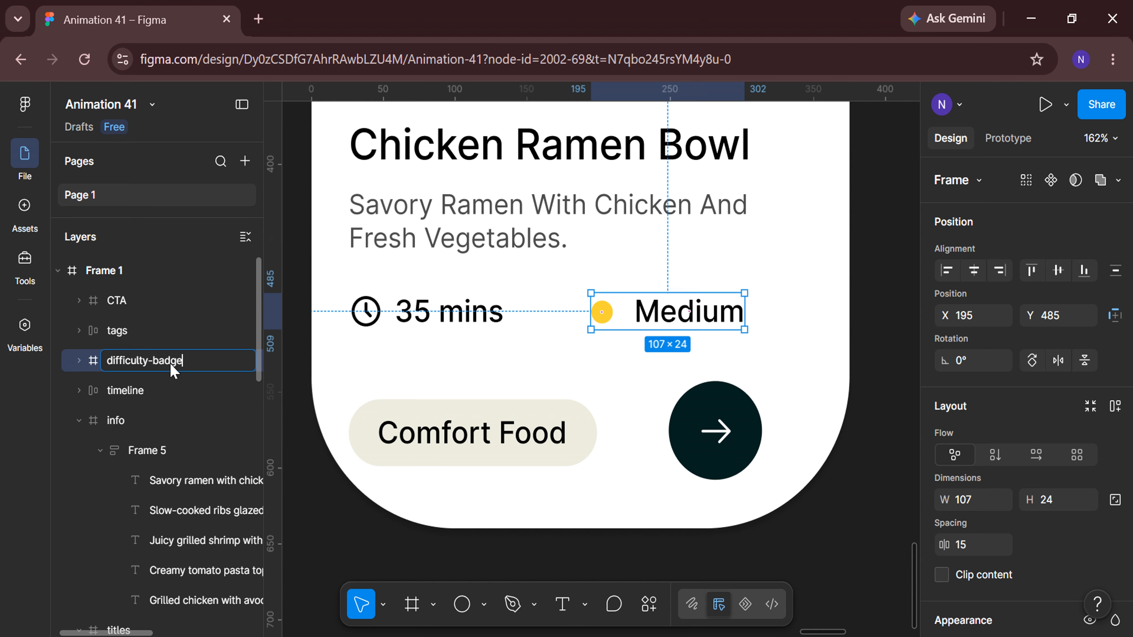
Rename the Medium difficulty frame, beginning with diffi.
Finish renaming the Medium difficulty frame as difficulty-badge.
text(ifficulty-badge)
key(Return)
Select the CTA and tags frames together and align them by their vertical centres.
click(147, 331)
click(144, 300)
shift+click(147, 332)
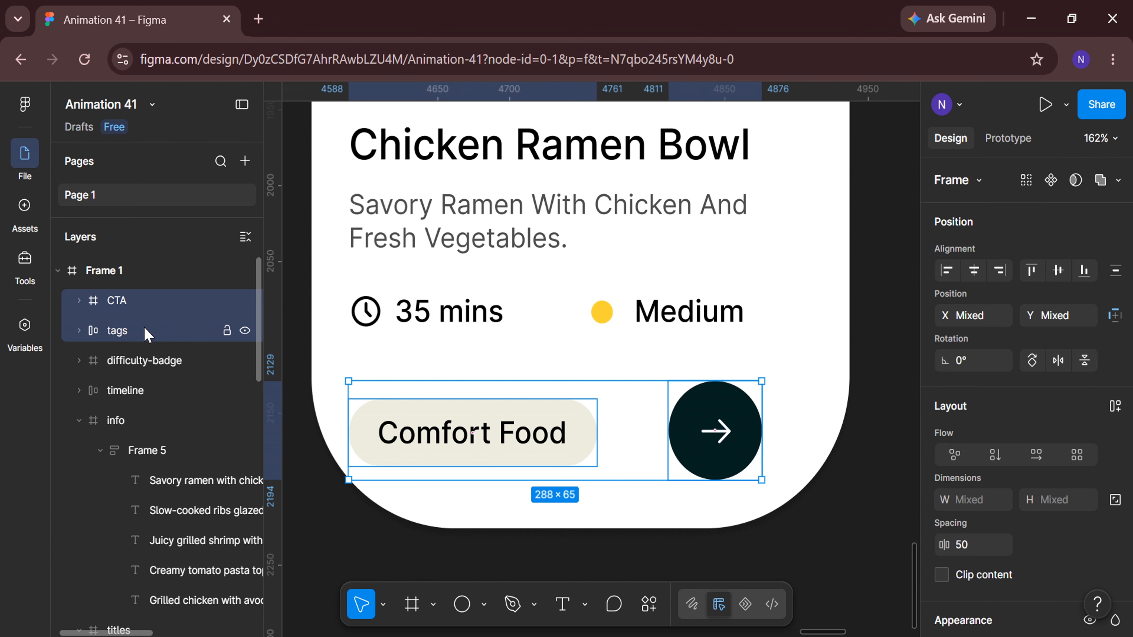
click(1059, 273)
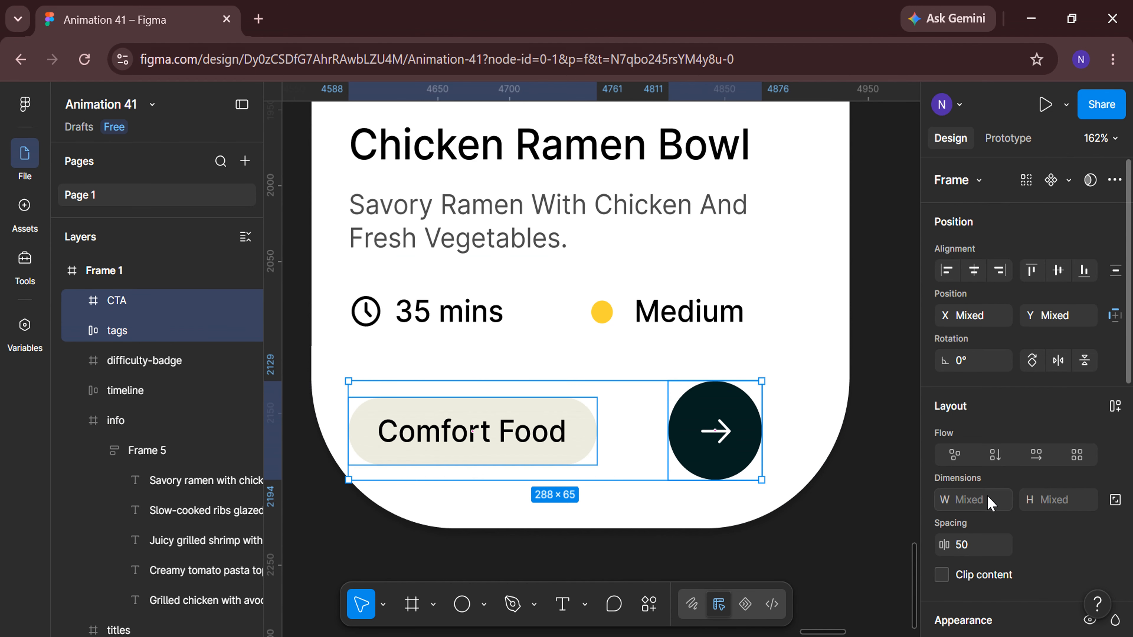
key(Return)
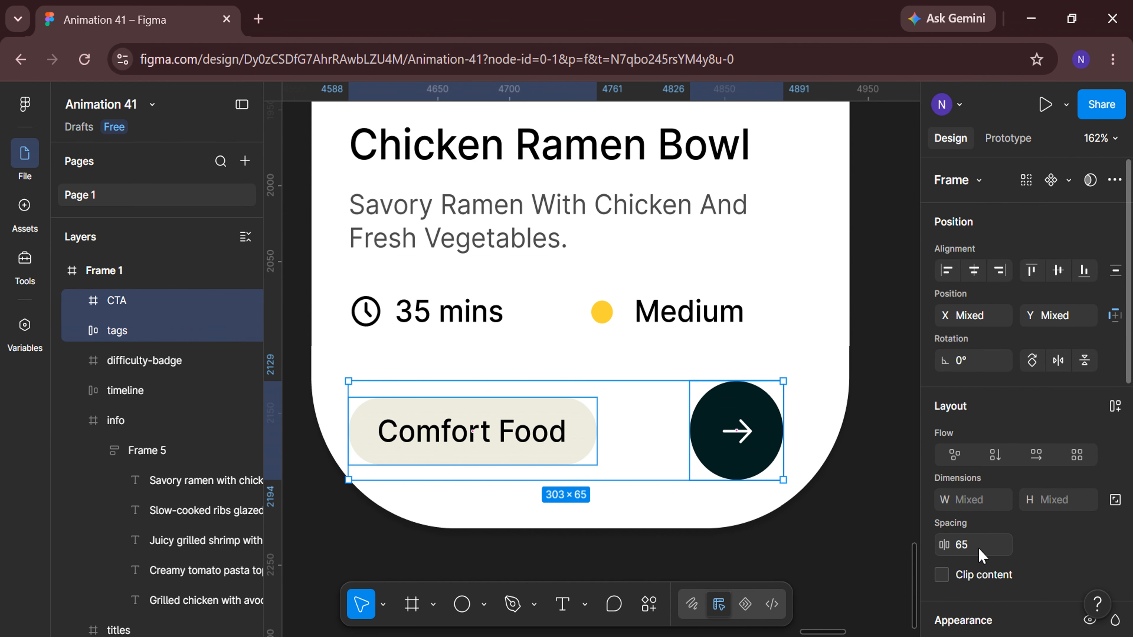
Wrap the CTA and tags frames in a new frame and rename it footer.
right_click(627, 415)
click(640, 420)
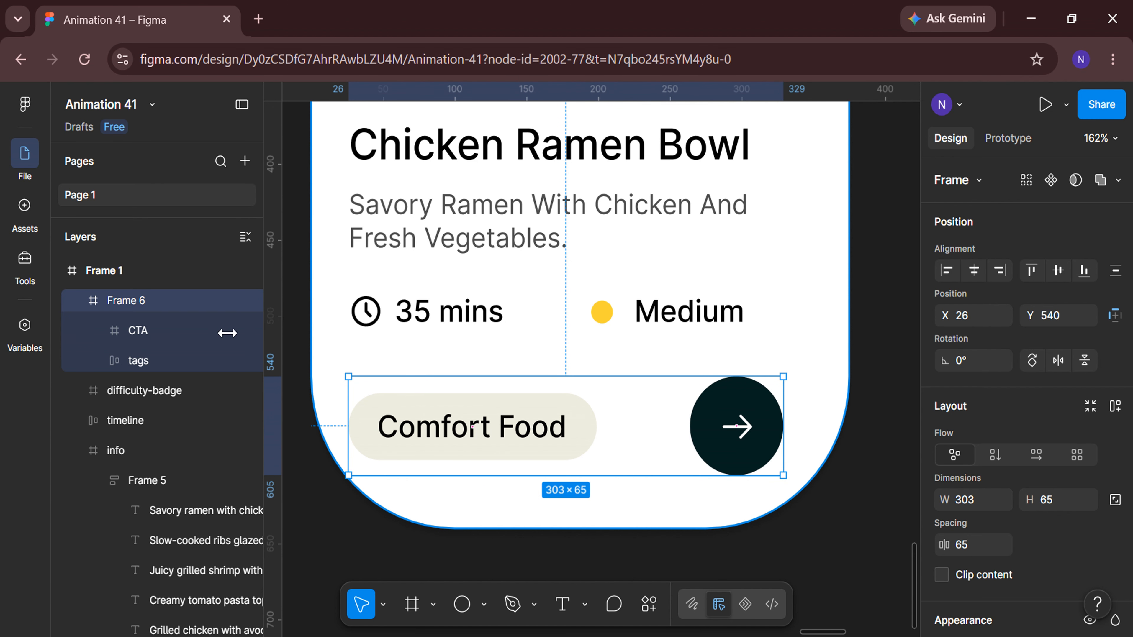
click(79, 300)
double_click(161, 301)
key(BackSpace)
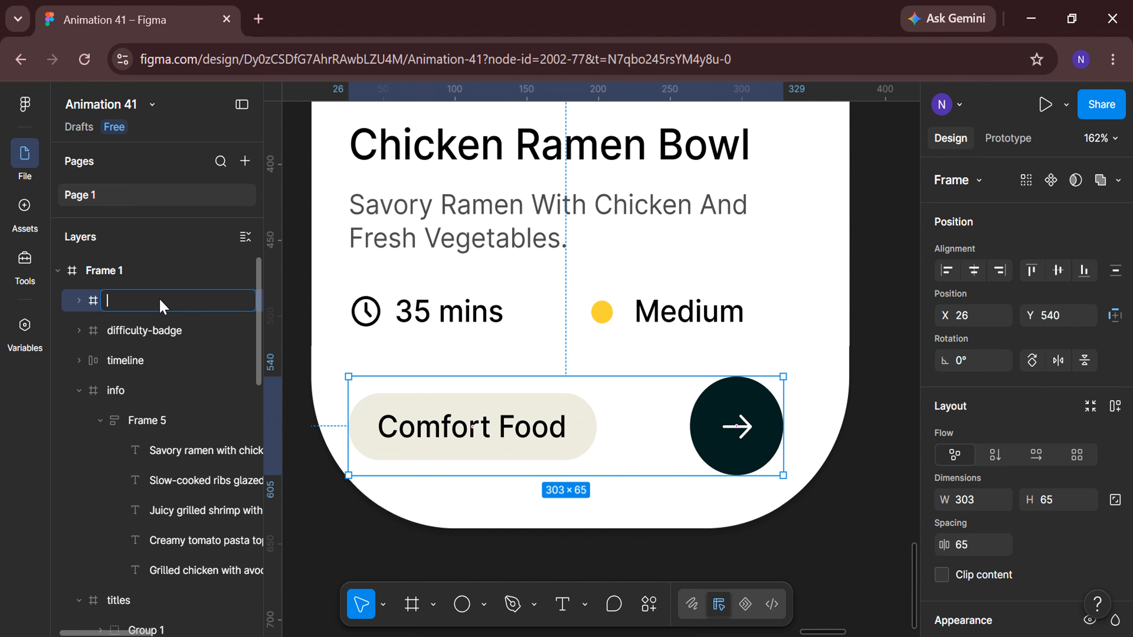
text(footer)
key(Return)
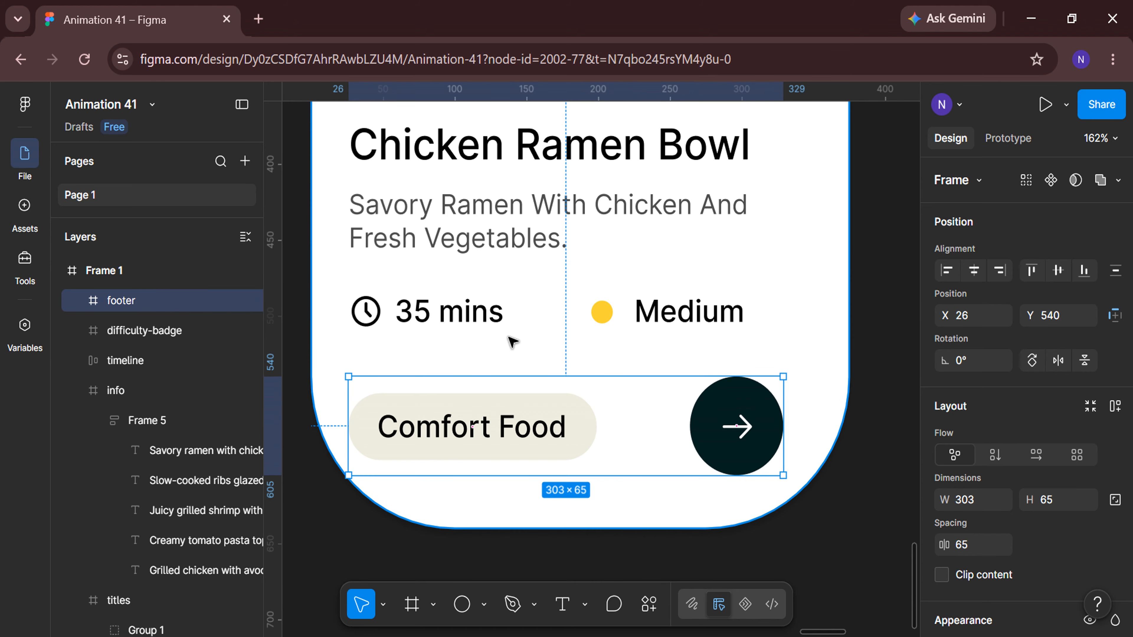
Draw a circle beside the card and size it to 100 × 100.
scroll(506, 336, down, 6)
click(542, 453)
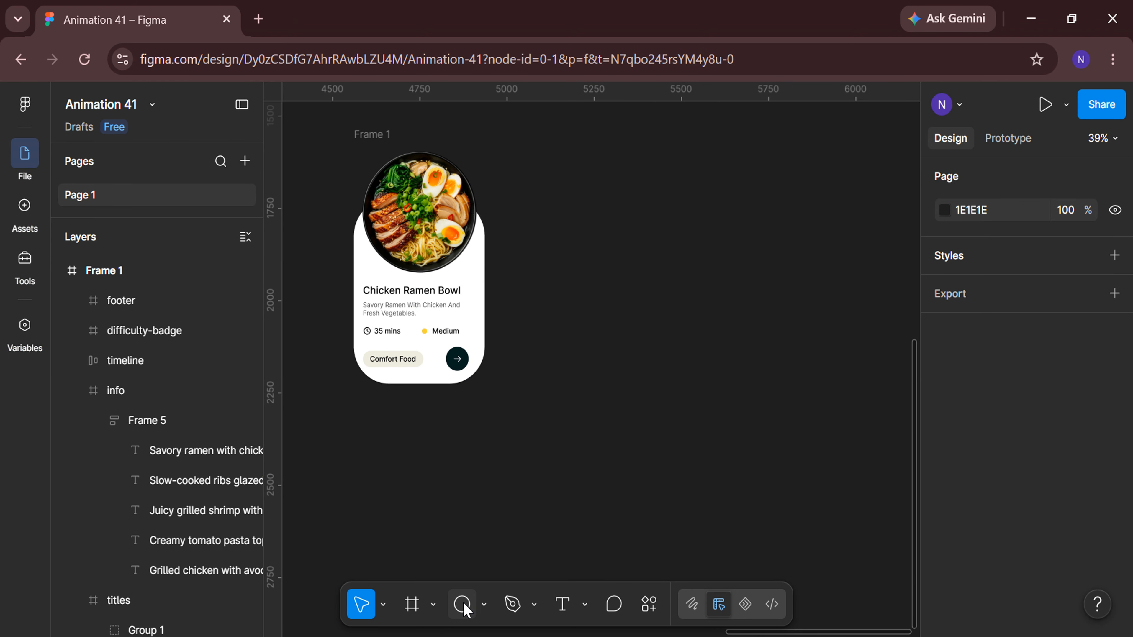
drag(560, 309, 586, 335)
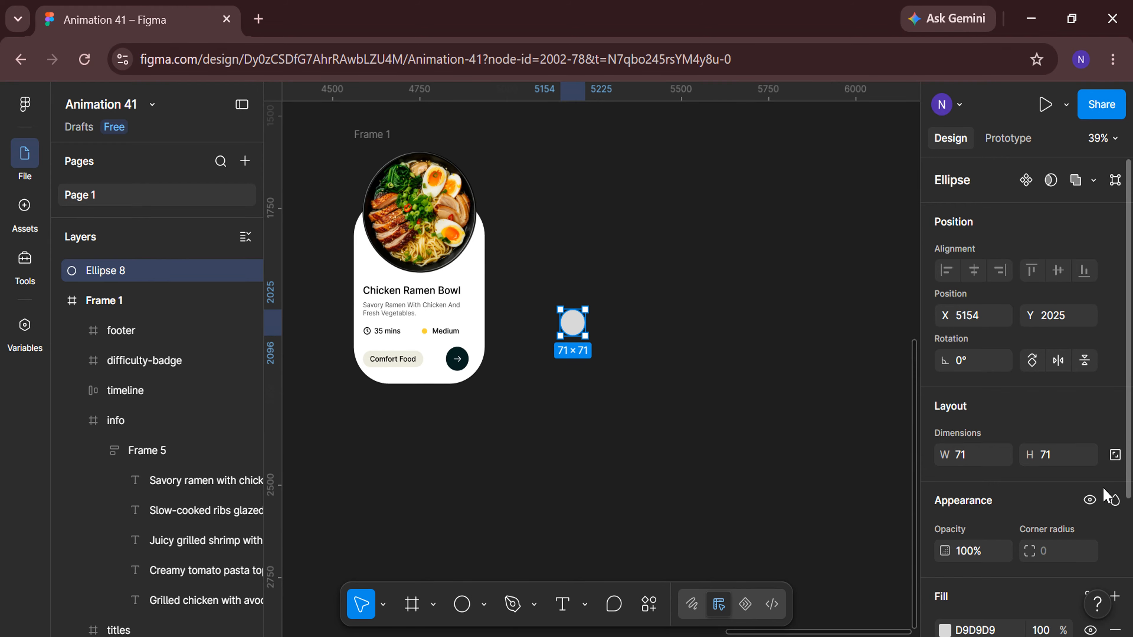
key(Return)
scroll(982, 463, down, 3)
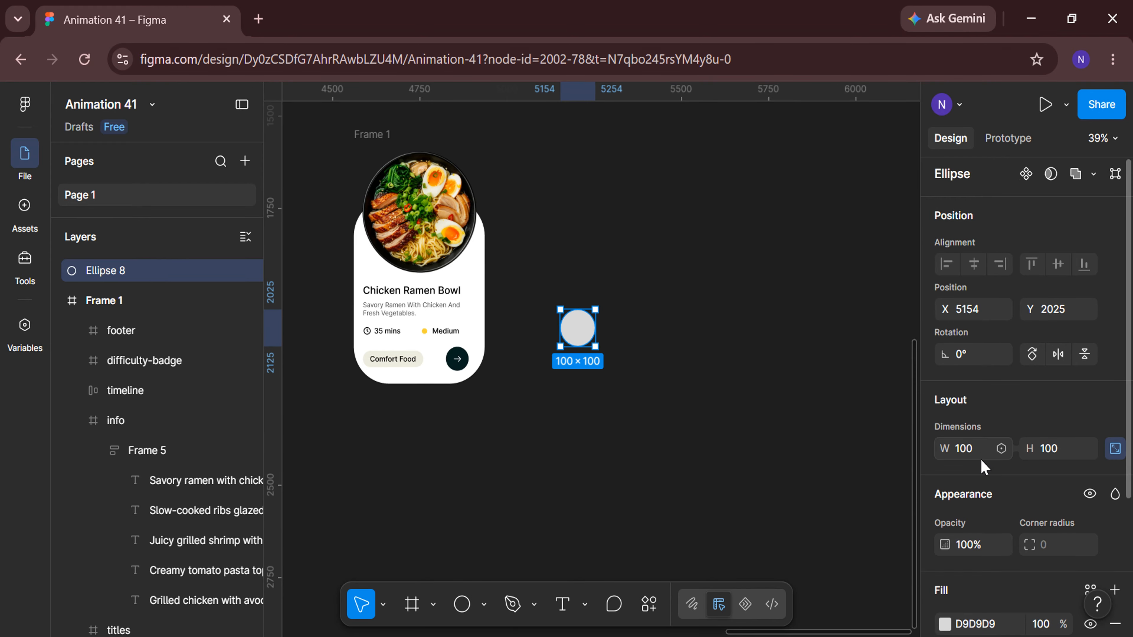
Set the circle's fill to white FFFFFF at 5% opacity.
click(945, 497)
drag(729, 274, 690, 239)
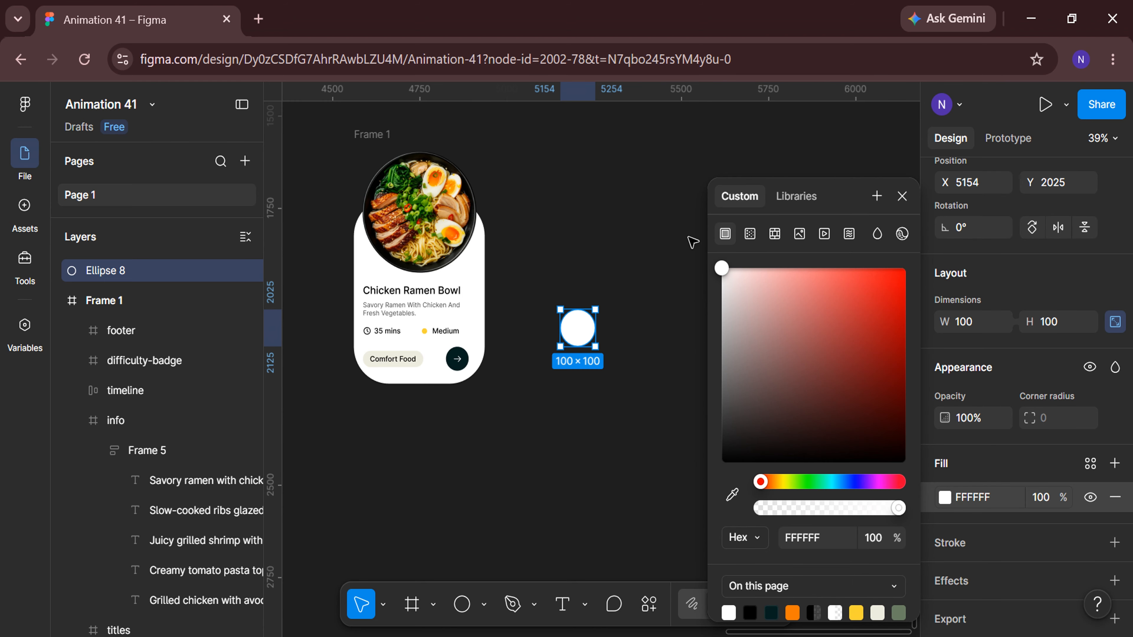
click(1049, 501)
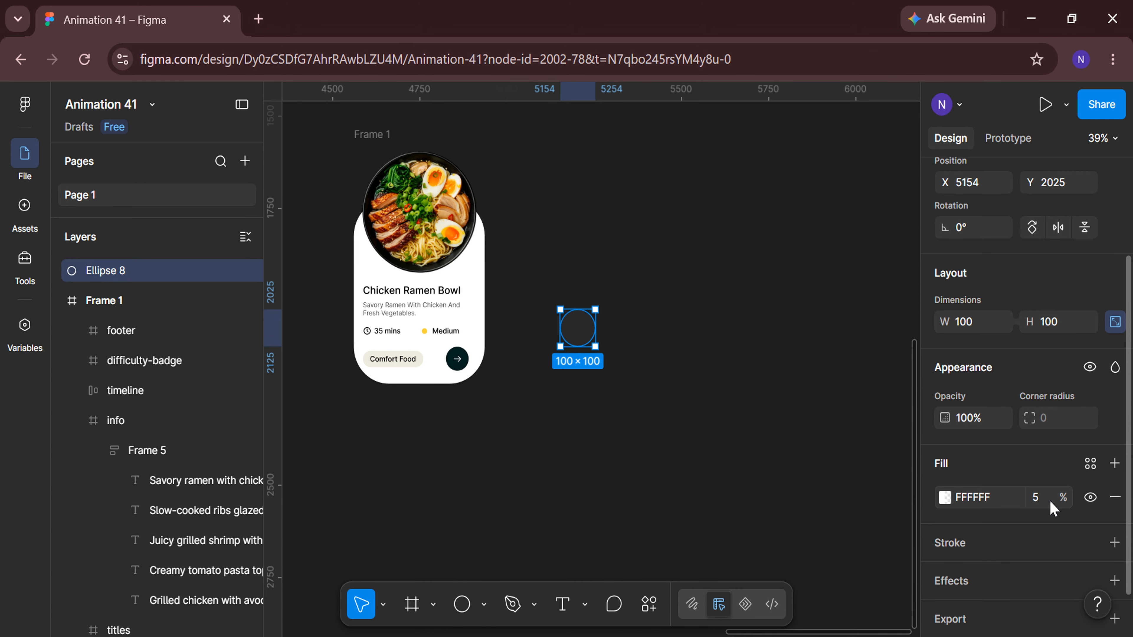
Add a background blur effect of 30 to the circle.
scroll(1052, 507, down, 2)
click(1115, 534)
click(1044, 419)
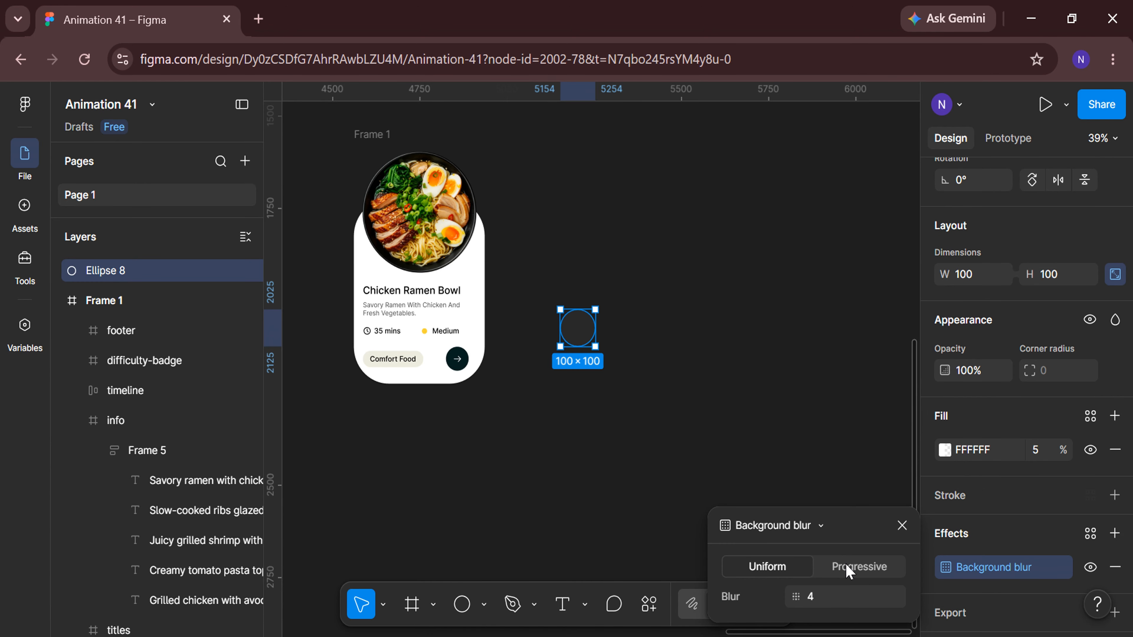
text(30)
click(903, 526)
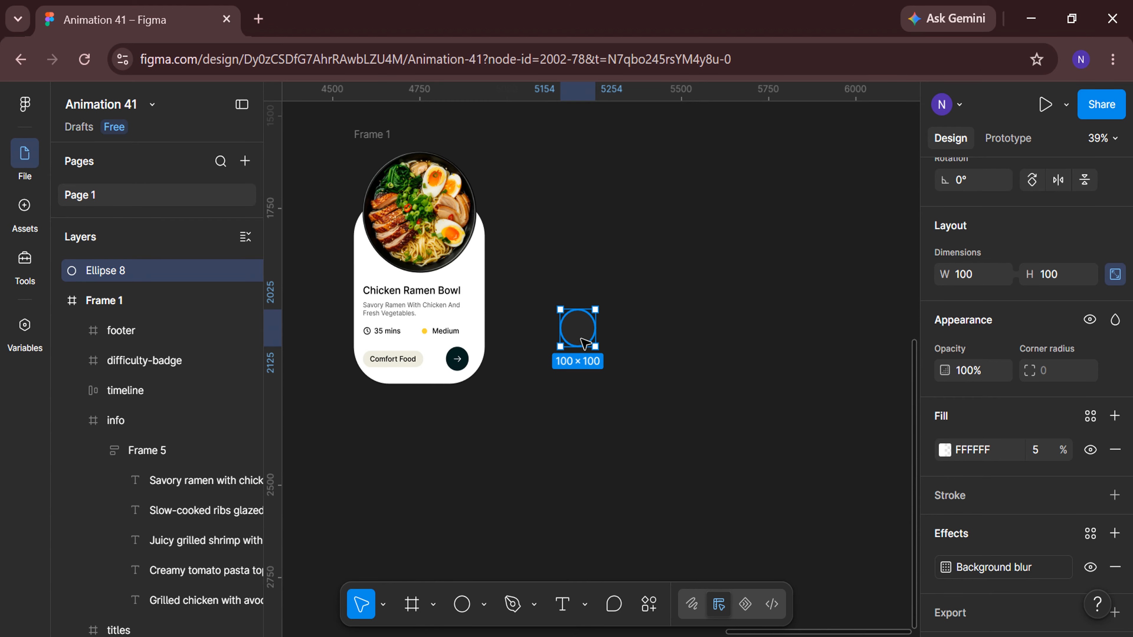
Duplicate the circle and scale the copy down to 75 × 75 around its centre.
scroll(580, 322, up, 5)
key(ctrl+d)
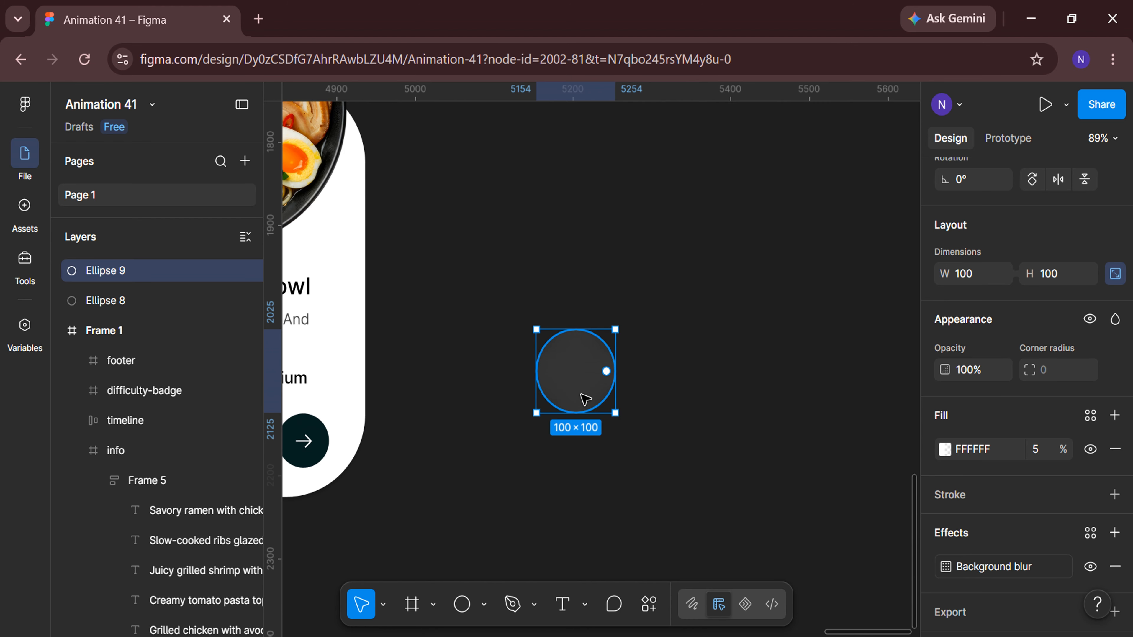
key(k)
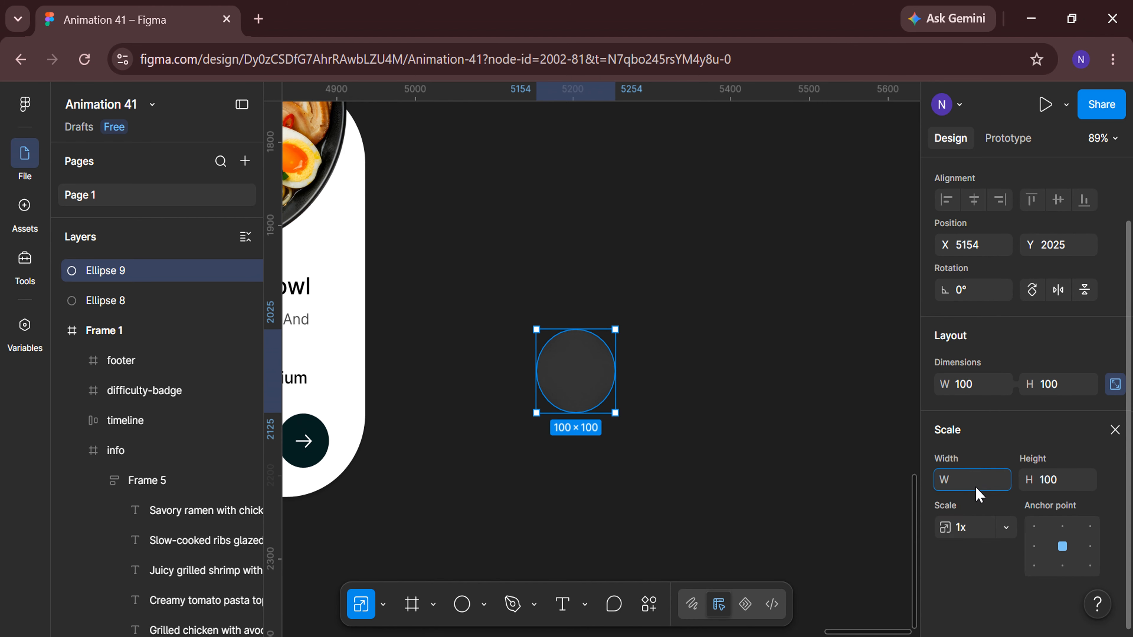
text(75)
key(Return)
click(1115, 430)
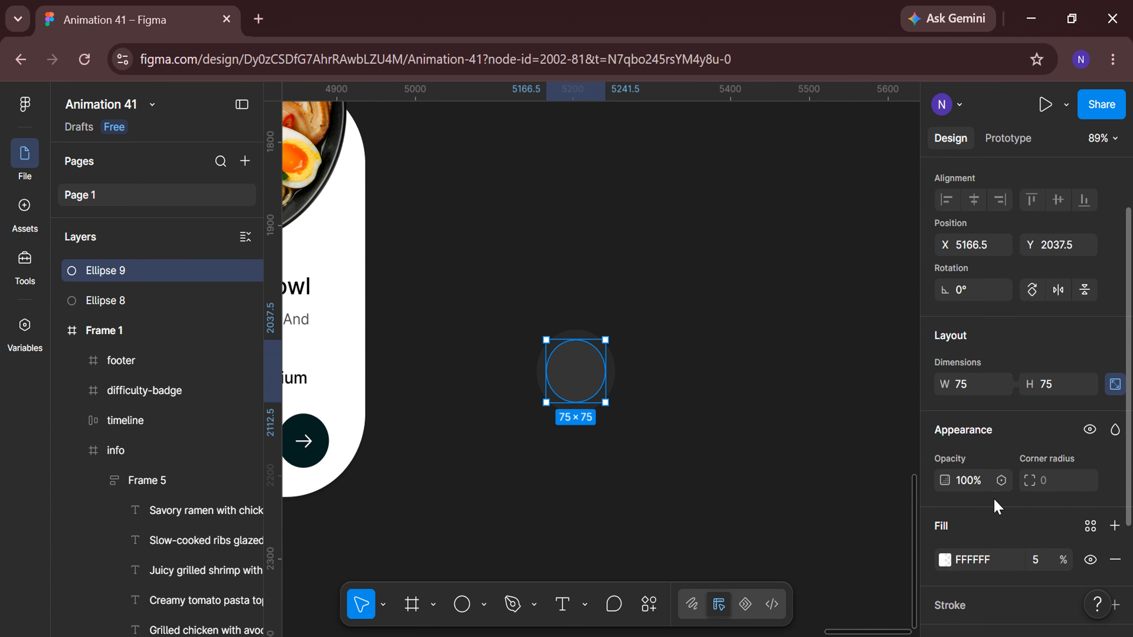
Sample the orange FA7905 swatch from the colour palette as the smaller circle's fill at full opacity.
scroll(994, 506, down, 3)
click(1114, 524)
click(945, 409)
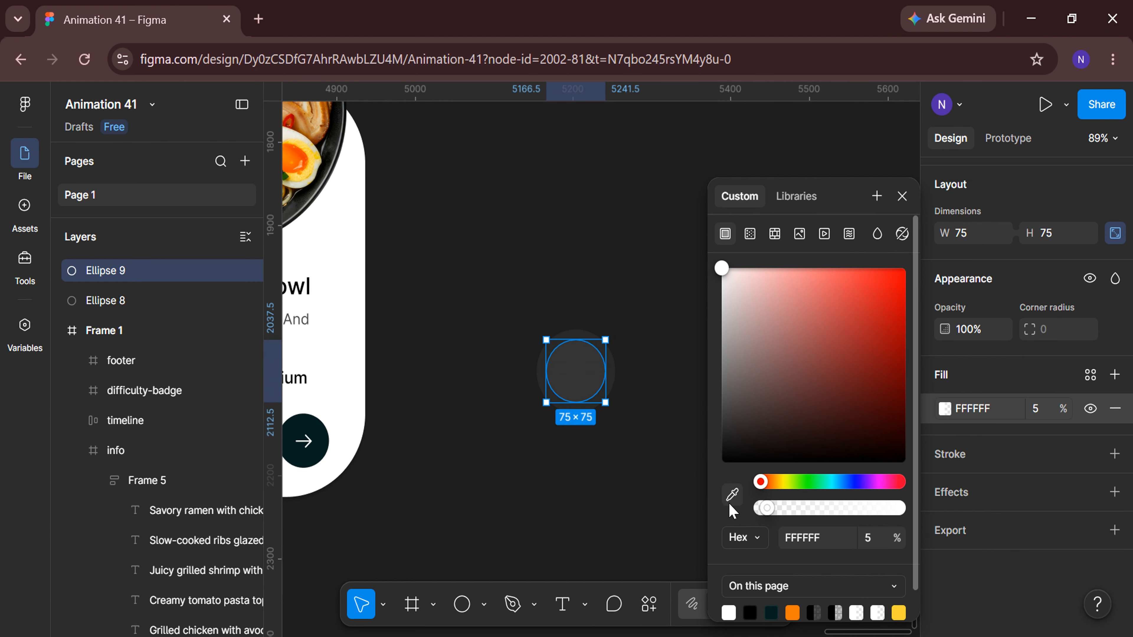
click(732, 494)
scroll(639, 488, down, 8)
scroll(366, 518, left, 10)
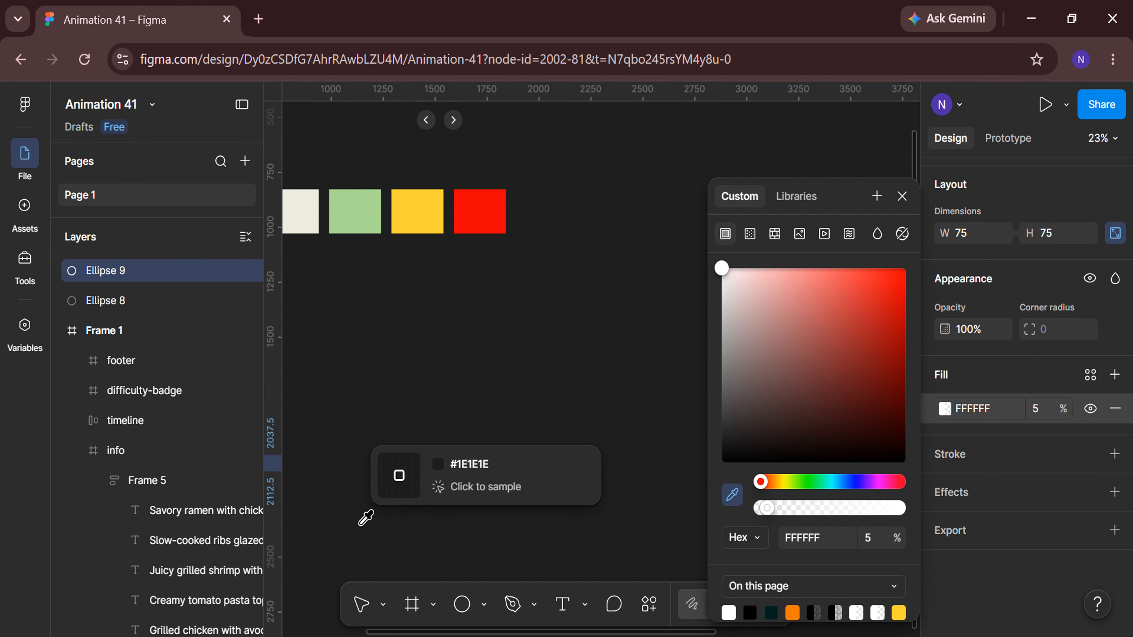
click(396, 218)
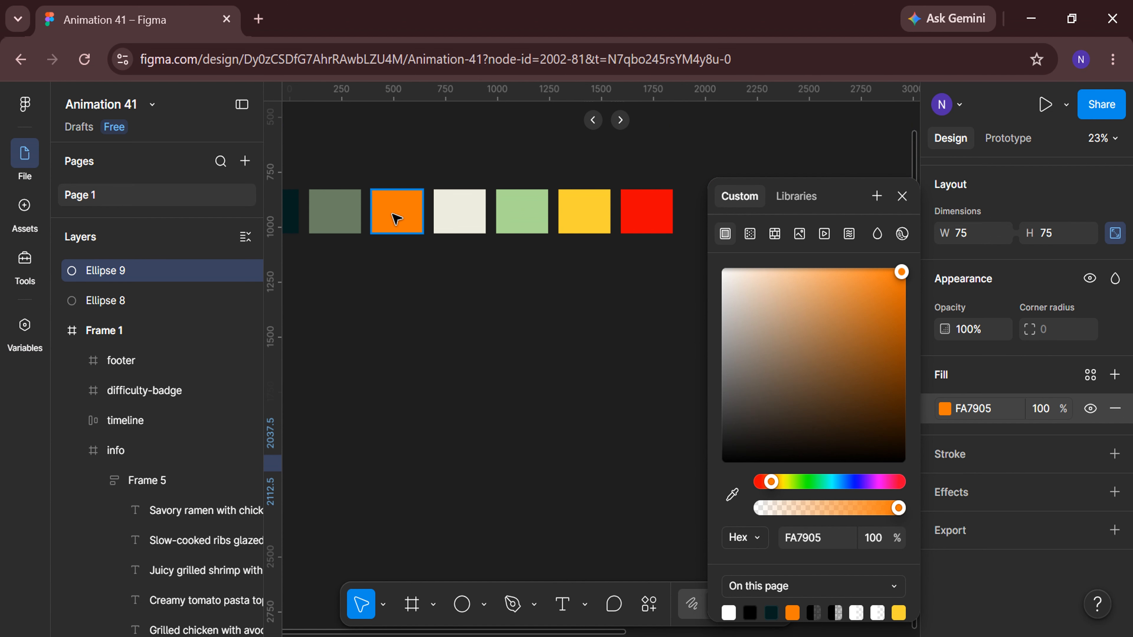
click(551, 494)
Select both circles and center them horizontally and vertically on each other.
scroll(552, 493, right, 10)
scroll(651, 504, up, 8)
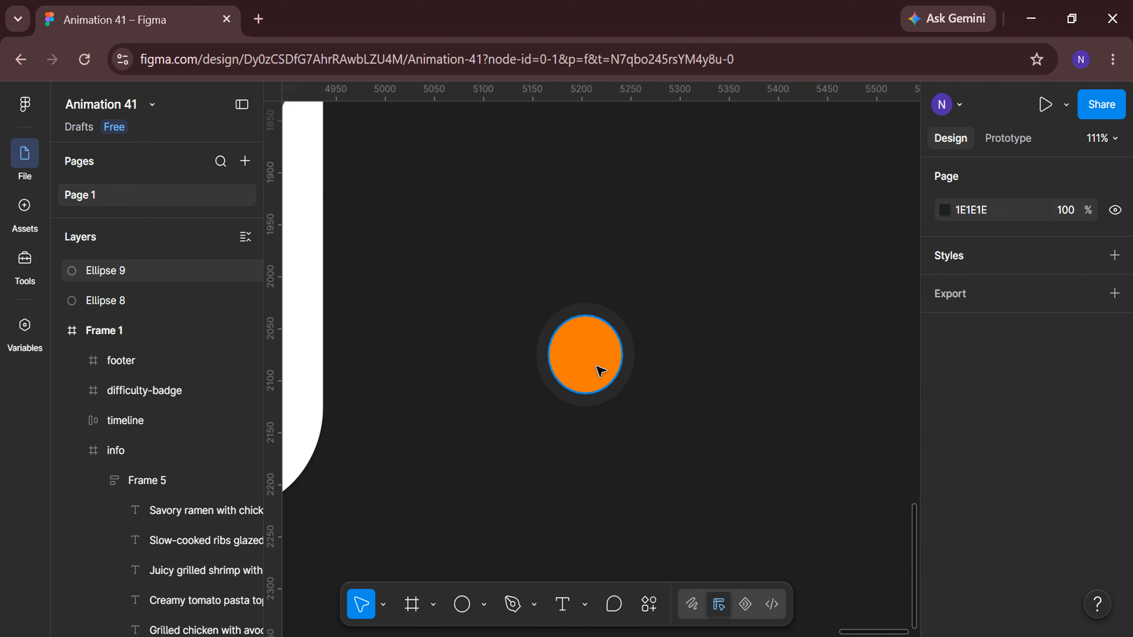
click(600, 371)
shift+click(162, 306)
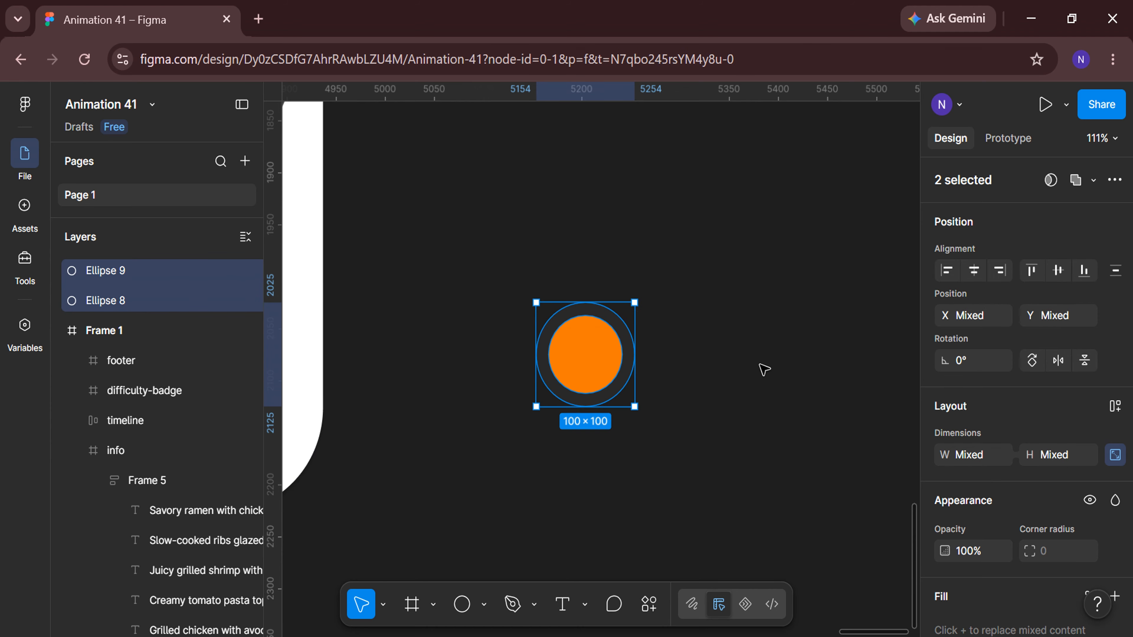
click(974, 272)
click(1058, 271)
Frame the two circles together and rename the frame save-CTA.
right_click(585, 367)
click(618, 417)
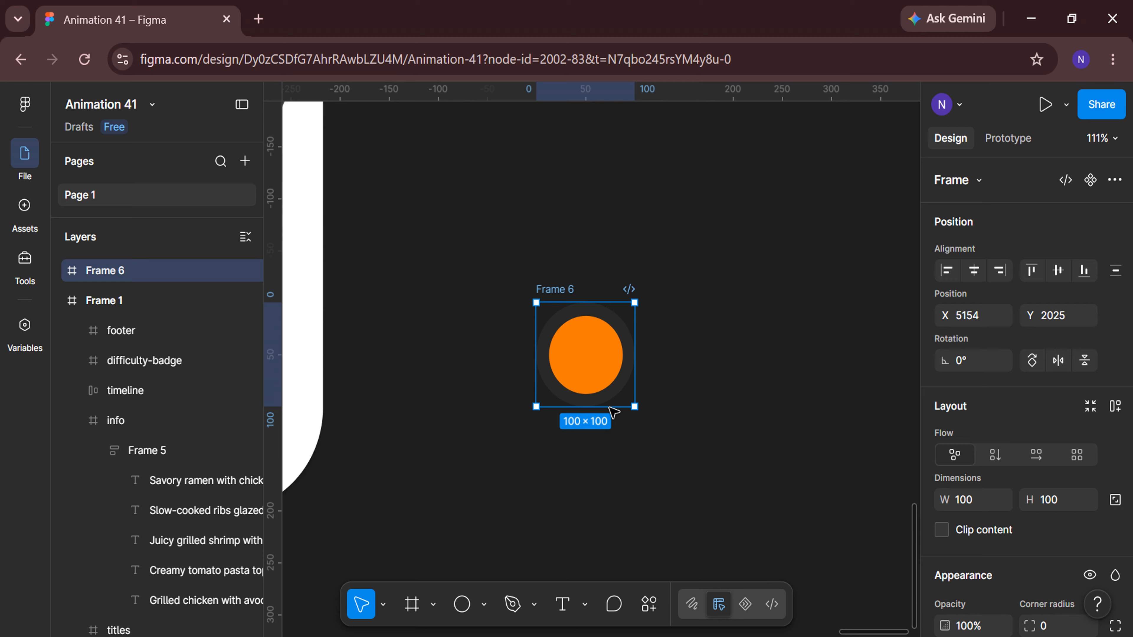
double_click(182, 270)
key(BackSpace)
text(save-CTA)
key(Return)
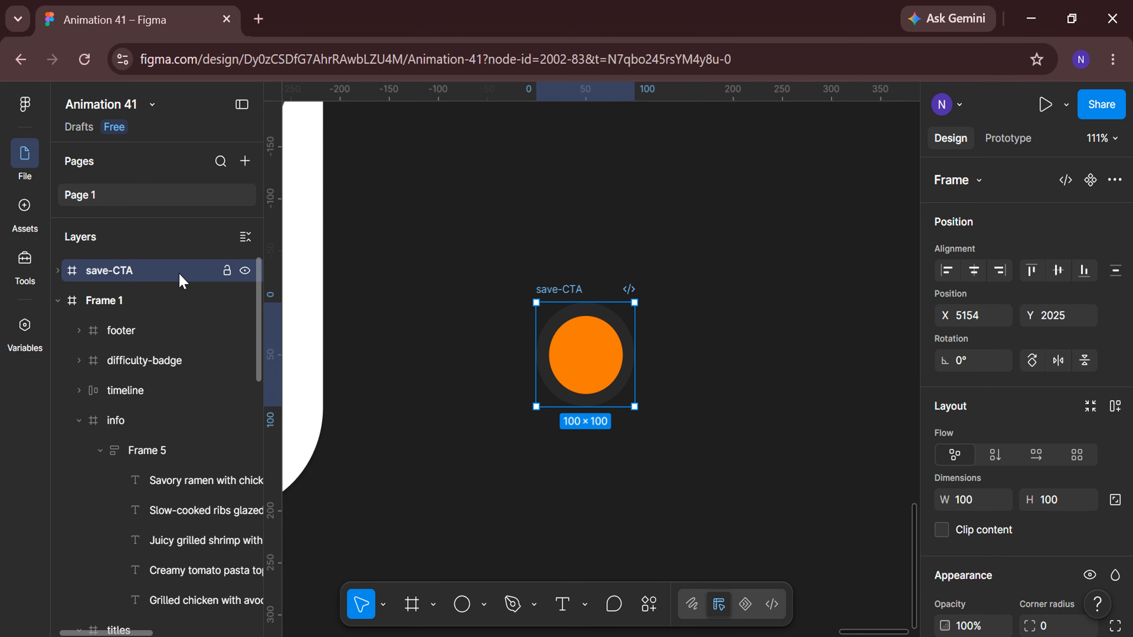
Search the Iconify plugin for save and import a ribbon bookmark icon as a frame into save-CTA.
scroll(503, 458, right, 3)
click(649, 604)
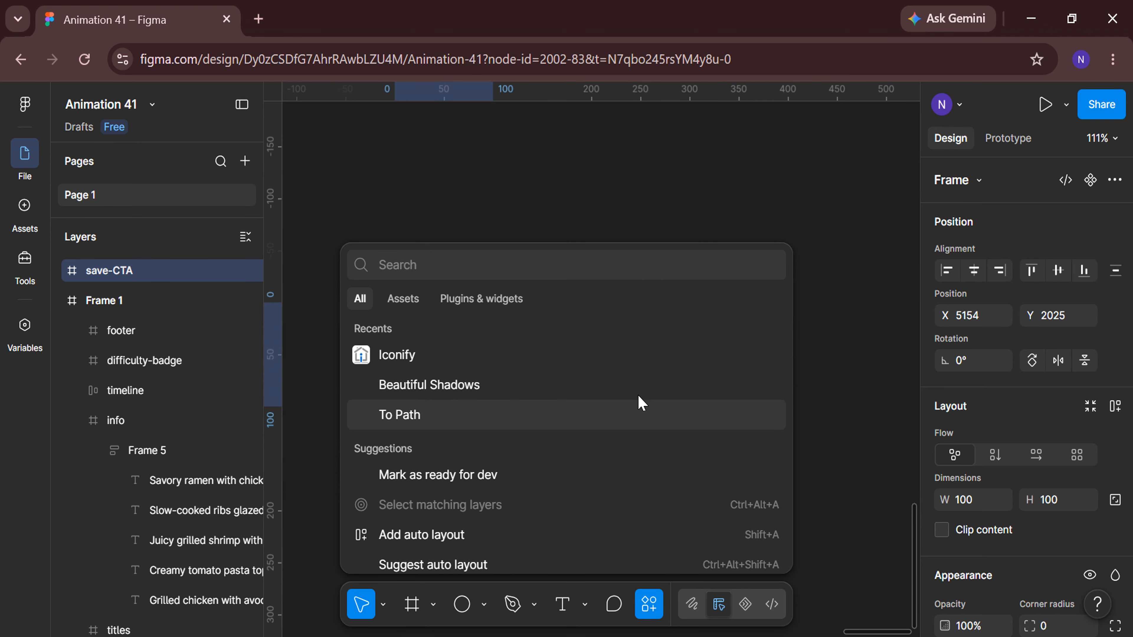
click(637, 357)
scroll(361, 507, right, 3)
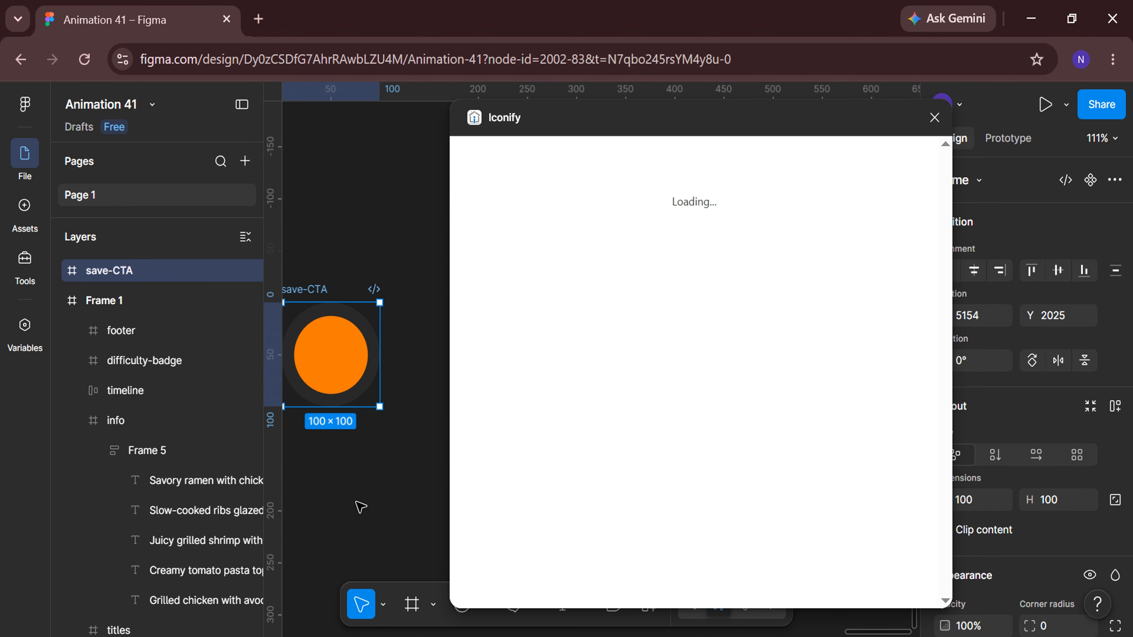
click(499, 192)
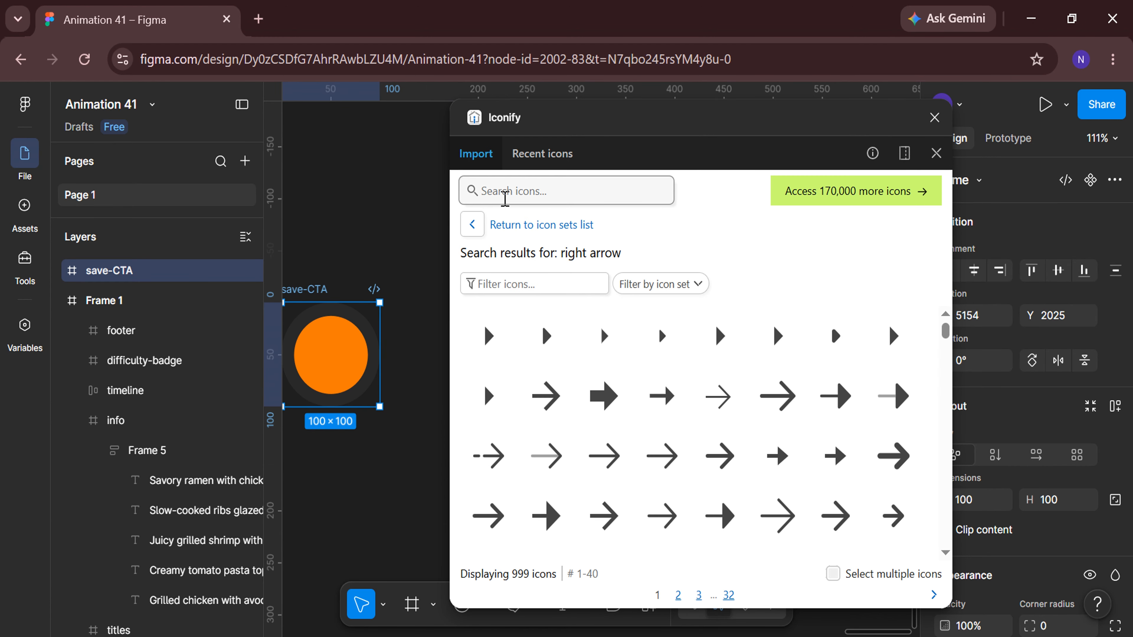
text(save)
scroll(690, 406, down, 10)
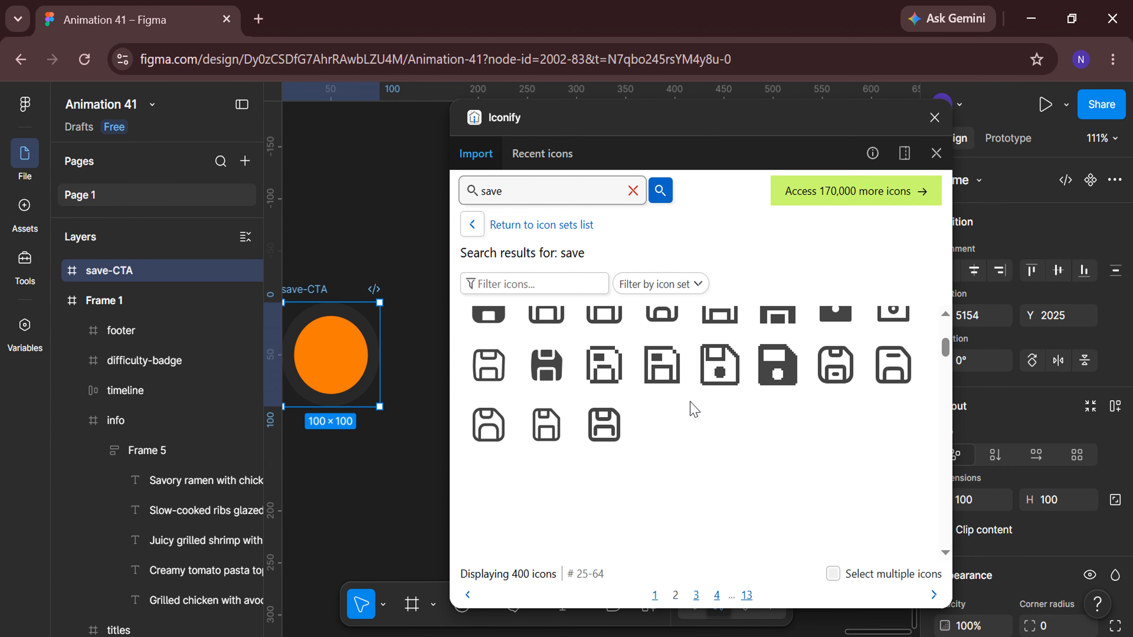
scroll(694, 409, down, 15)
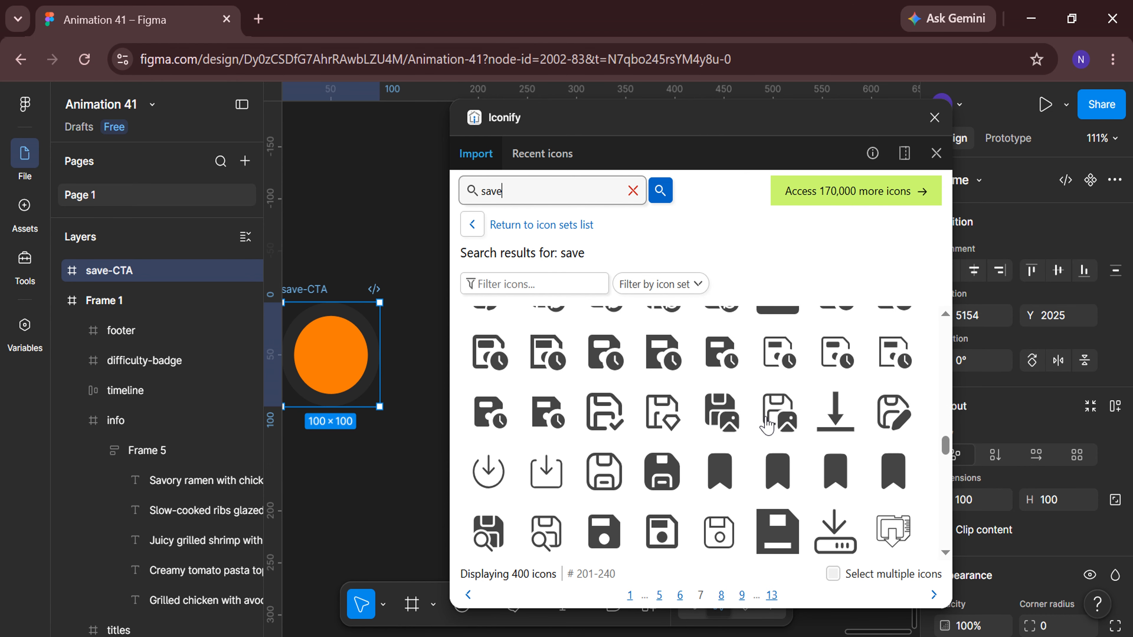
click(836, 471)
click(735, 597)
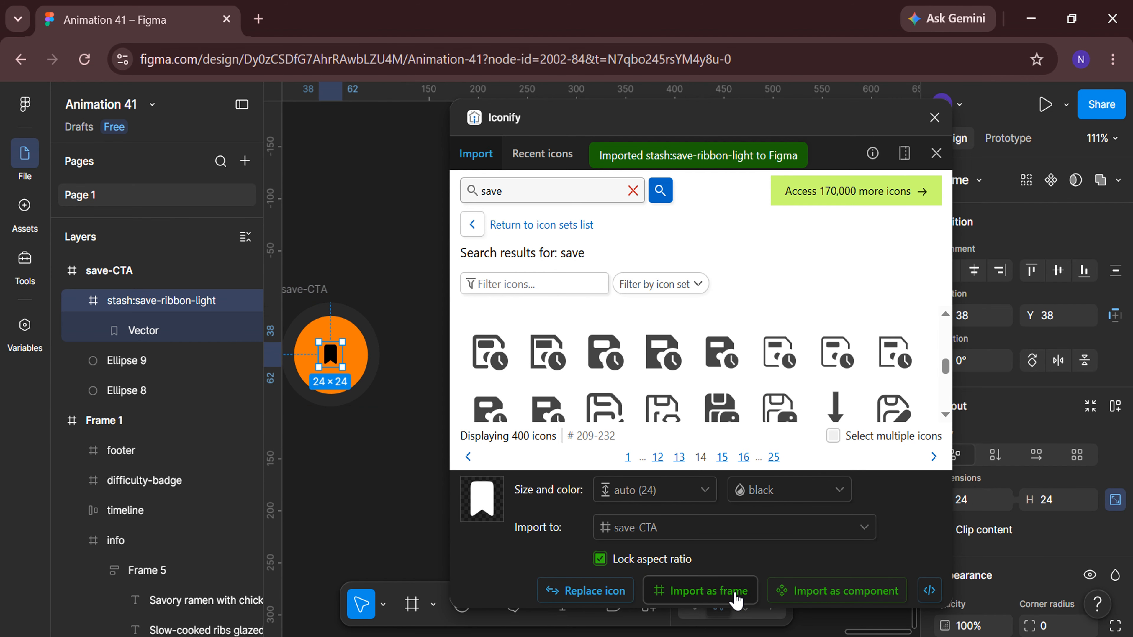
Close the plugin and rename the icon frame as save-ribbon-light.
click(934, 118)
scroll(440, 426, up, 5)
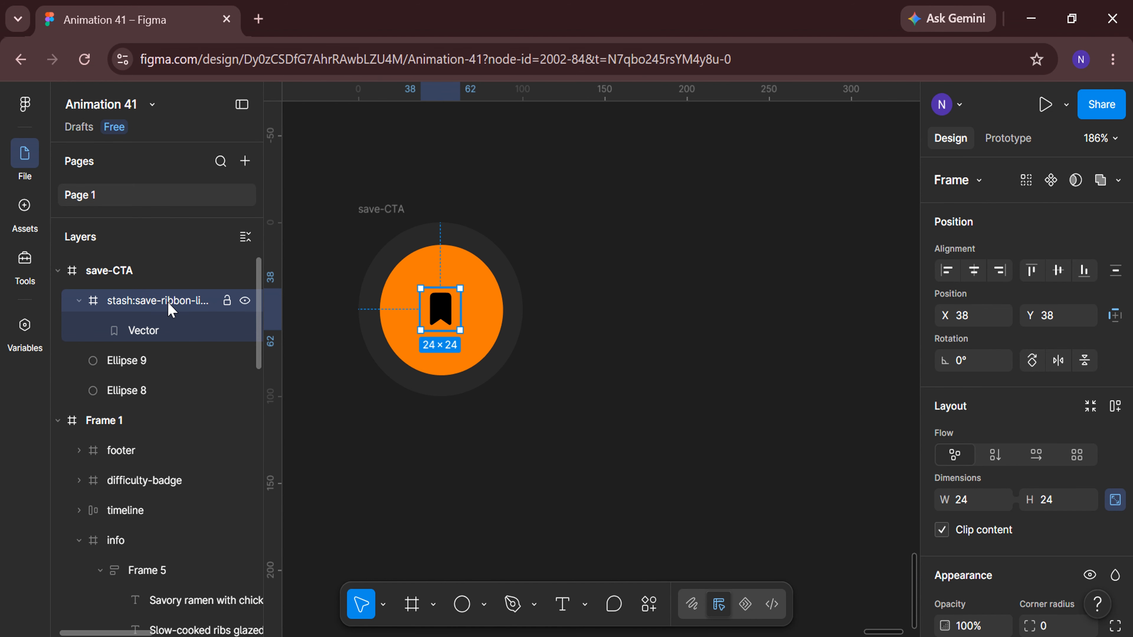
double_click(136, 302)
key(Return)
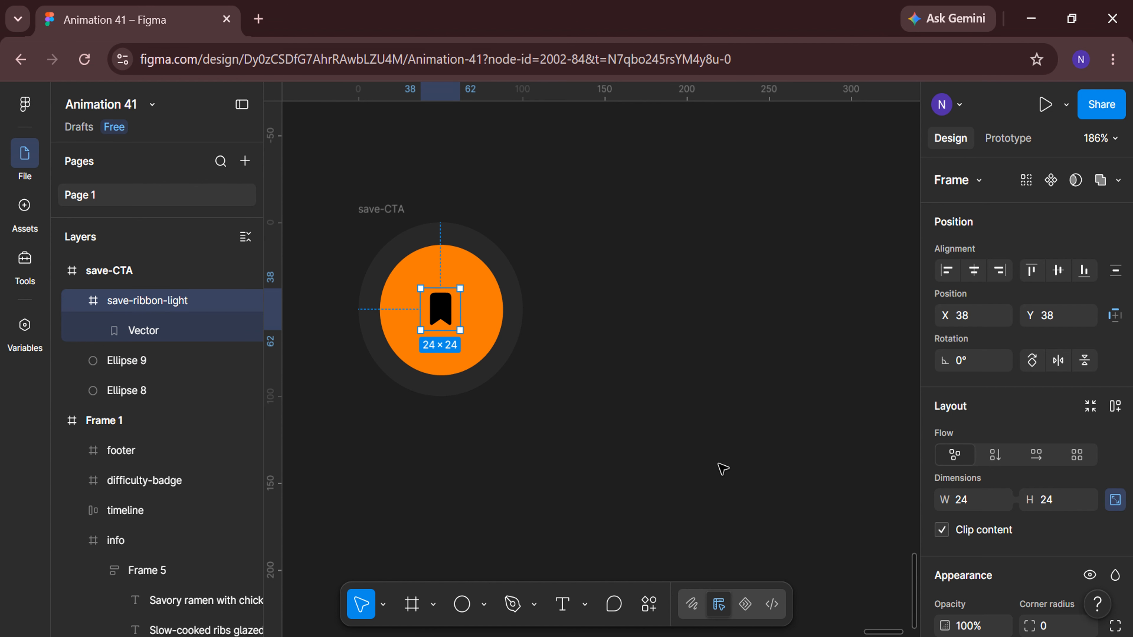
Resize the icon to 45 × 45 and center it horizontally and vertically in the save-CTA circle.
click(977, 505)
text(45)
key(Return)
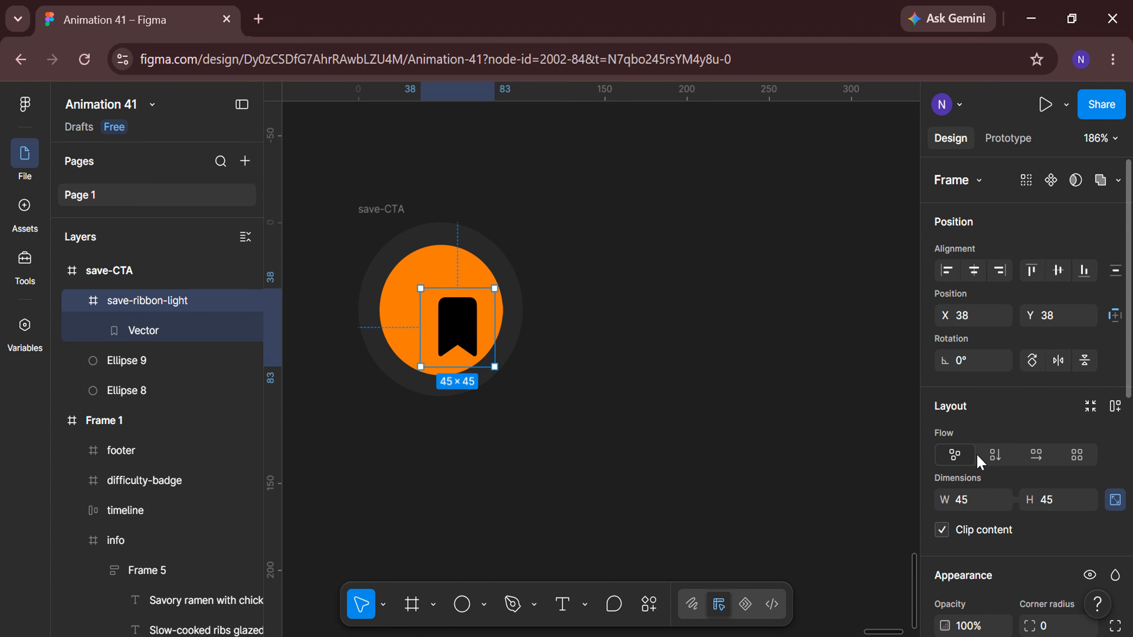
click(975, 272)
click(1058, 271)
Change the ribbon icon's selection colour to white FFFFFF.
scroll(1060, 274, down, 8)
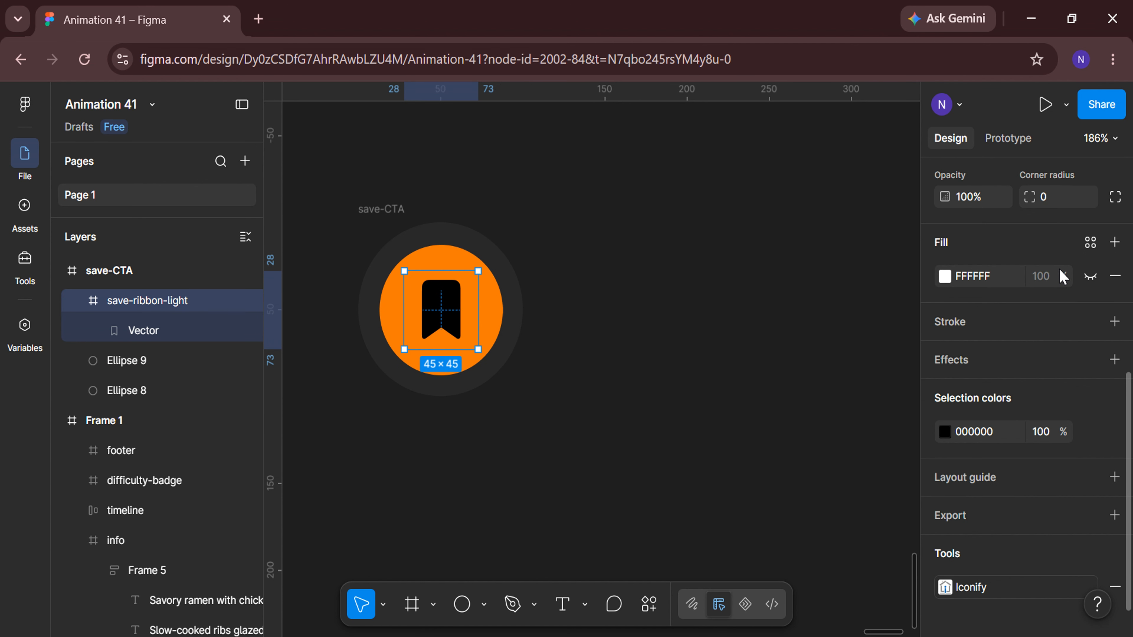
click(945, 408)
drag(764, 273, 693, 254)
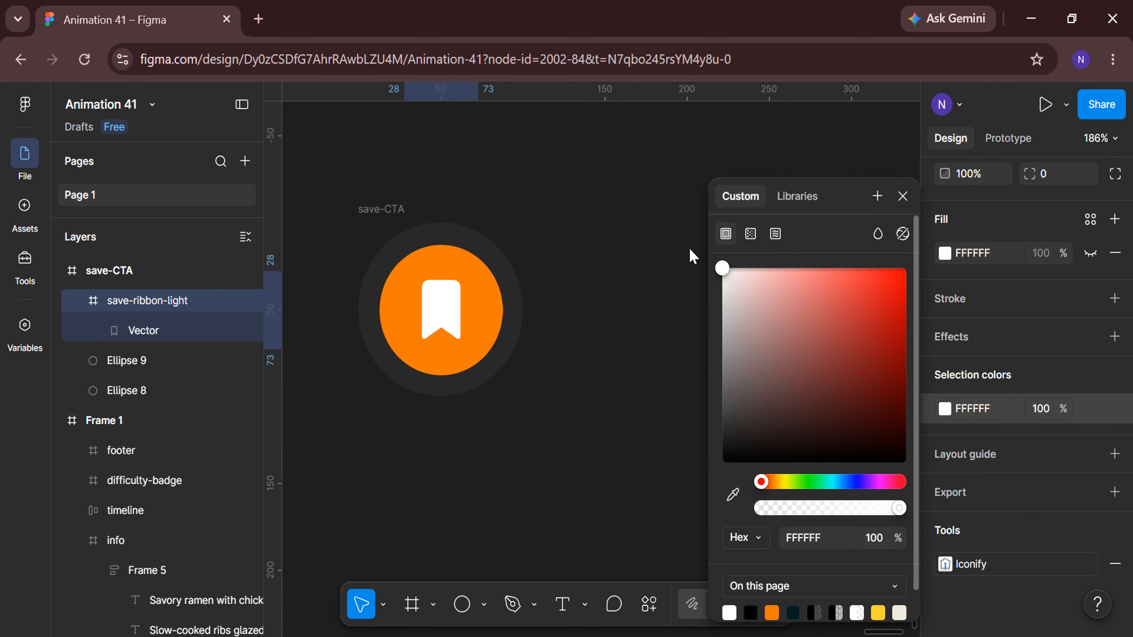
Move the save-CTA button into Frame 1 over the food image's top-right corner and set its Y position to 0.
click(900, 195)
scroll(675, 408, down, 3)
click(60, 271)
scroll(430, 427, left, 3)
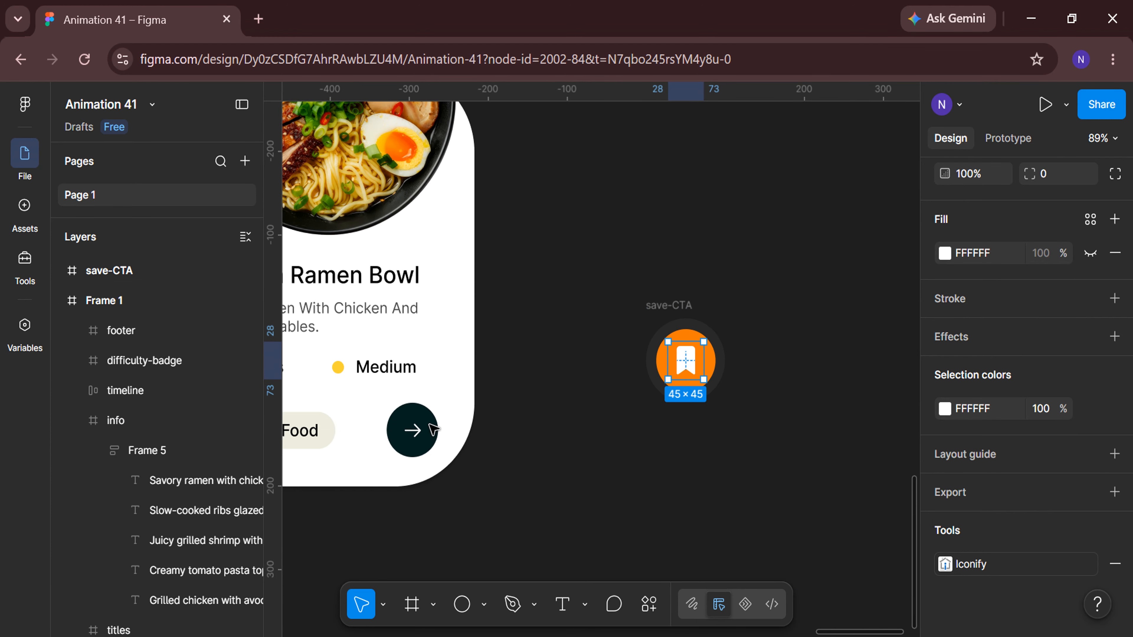
click(499, 452)
scroll(503, 456, down, 2)
scroll(665, 424, up, 2)
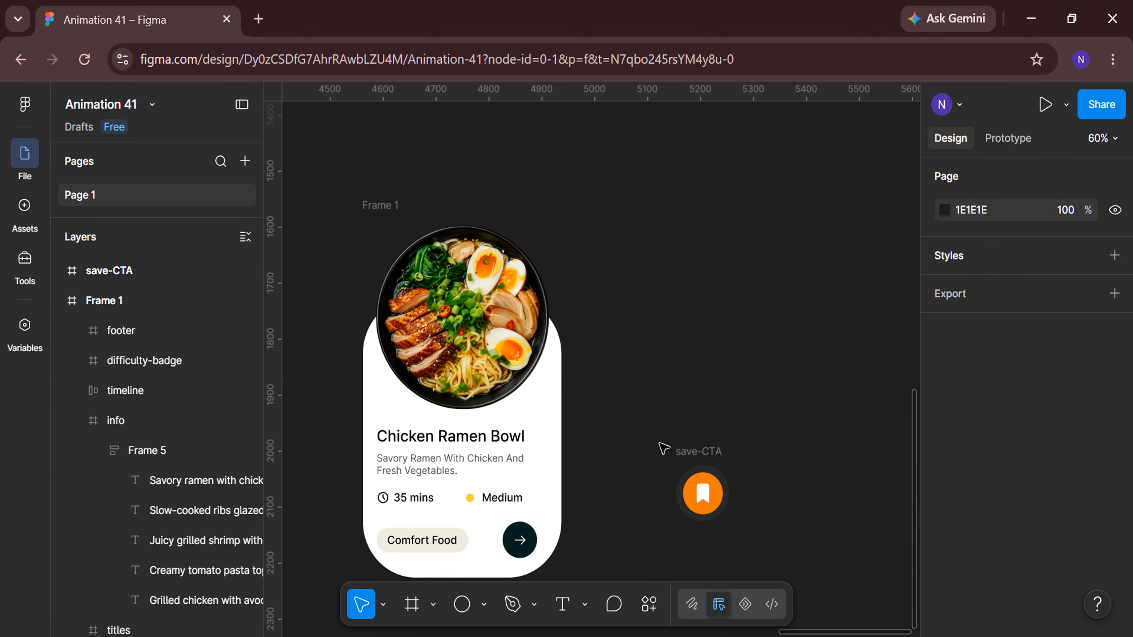
click(681, 450)
drag(698, 498, 510, 259)
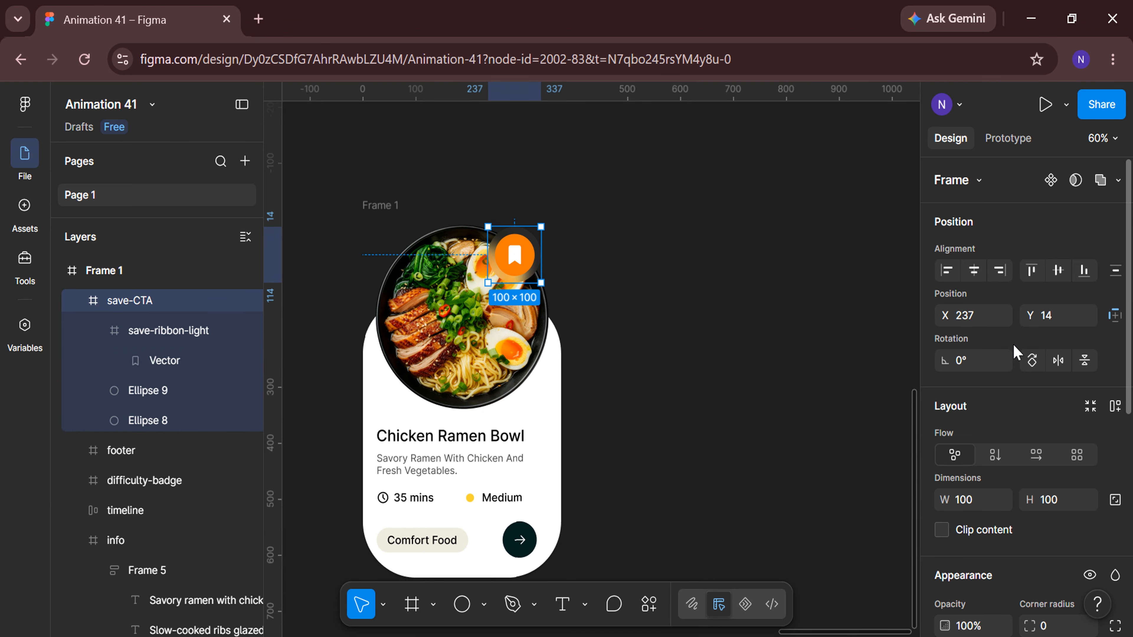
text(0)
key(Return)
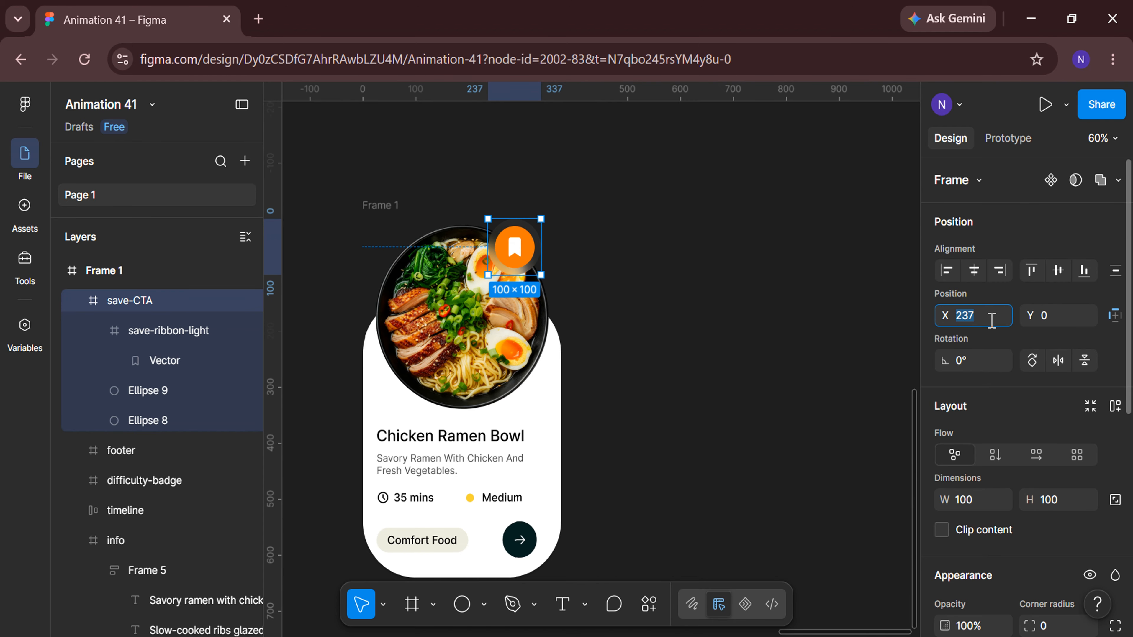
key(Return)
click(648, 386)
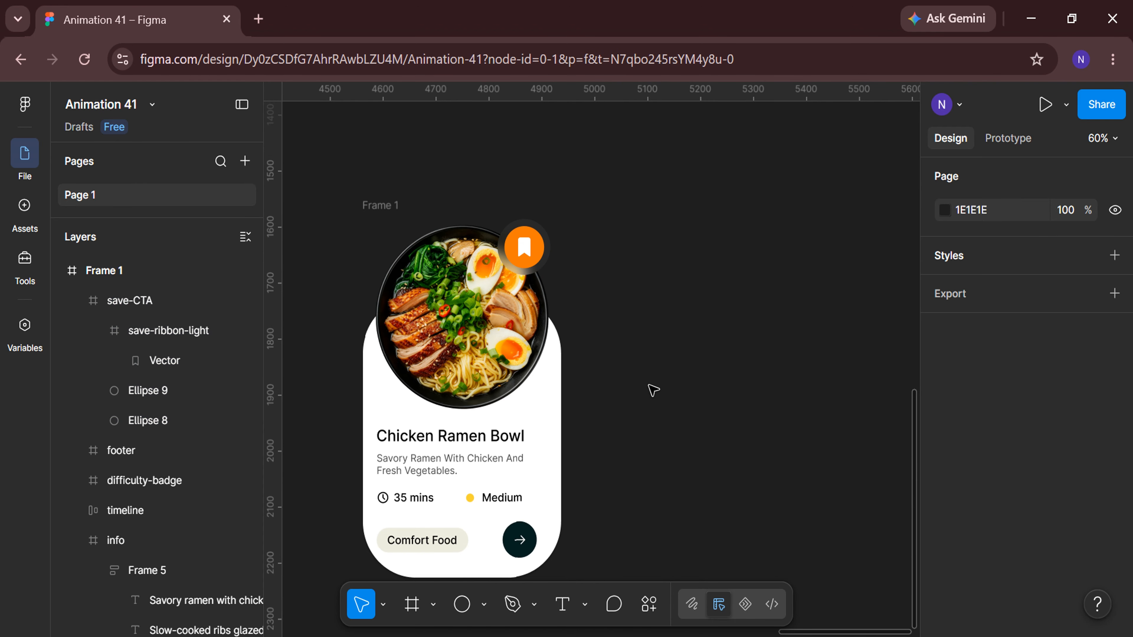
Apply auto layout to the difficulty-badge frame.
click(79, 302)
click(133, 361)
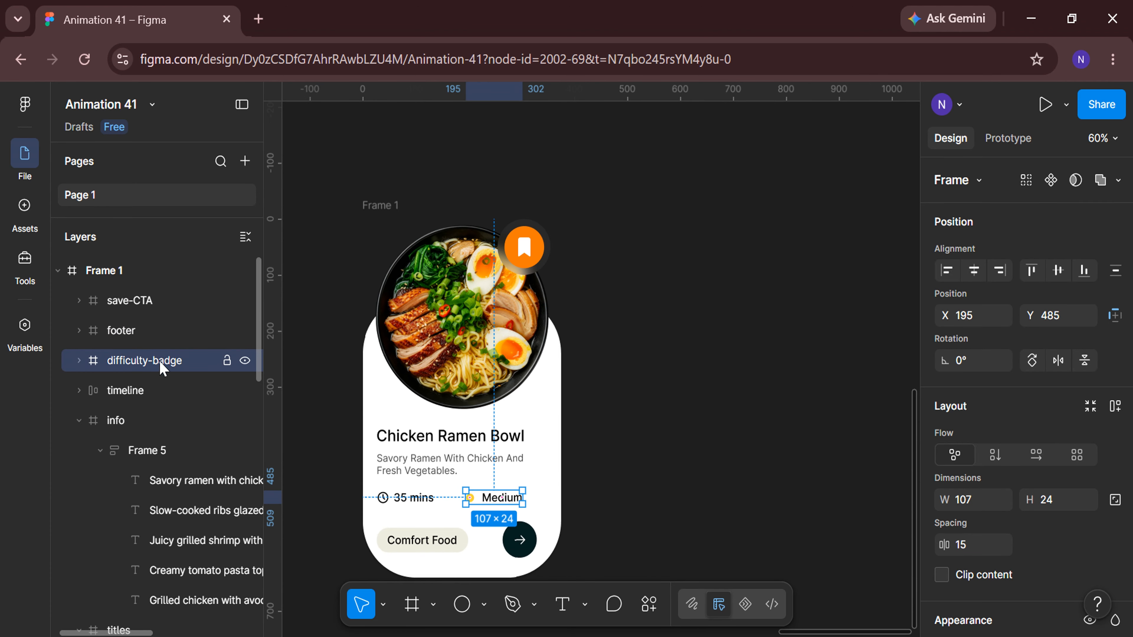
scroll(645, 506, down, 5)
click(1115, 406)
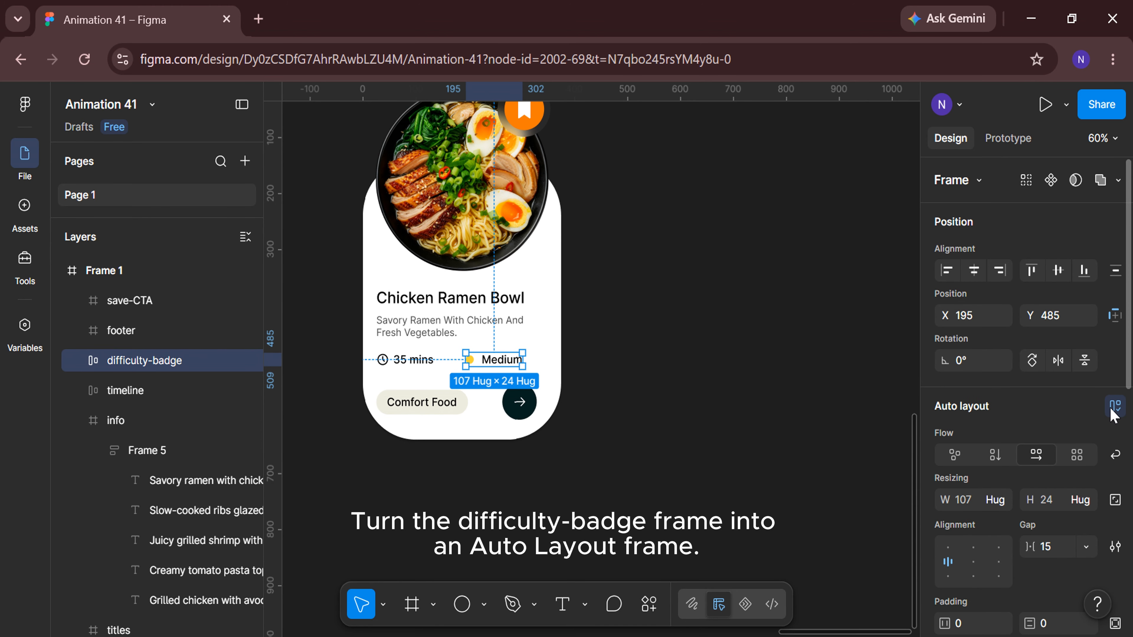
click(747, 478)
scroll(746, 478, down, 3)
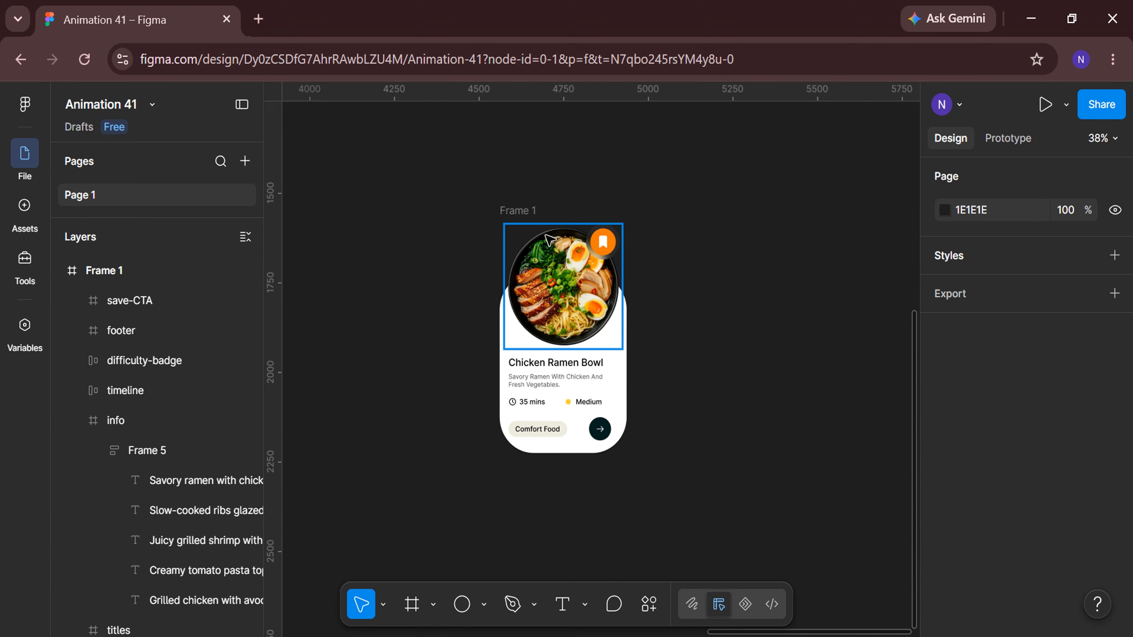
Duplicate Frame 1 to create a second recipe card.
click(510, 212)
key(ctrl+d)
scroll(678, 544, right, 3)
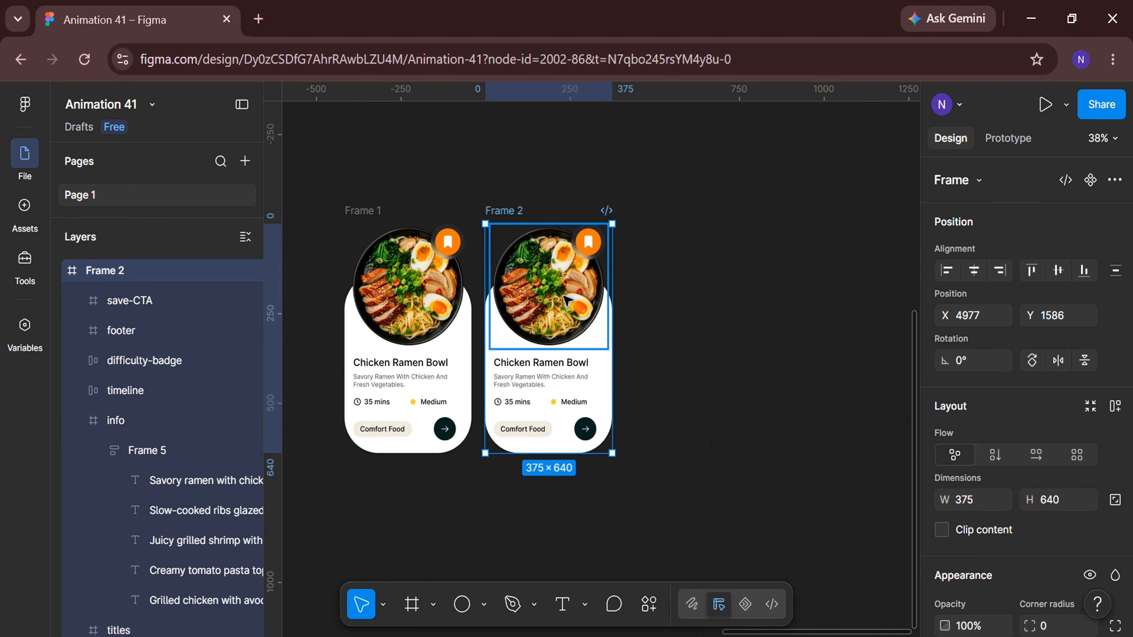
Replace the second card's food image with the ribs dish image uploaded from the computer.
double_click(554, 288)
click(785, 380)
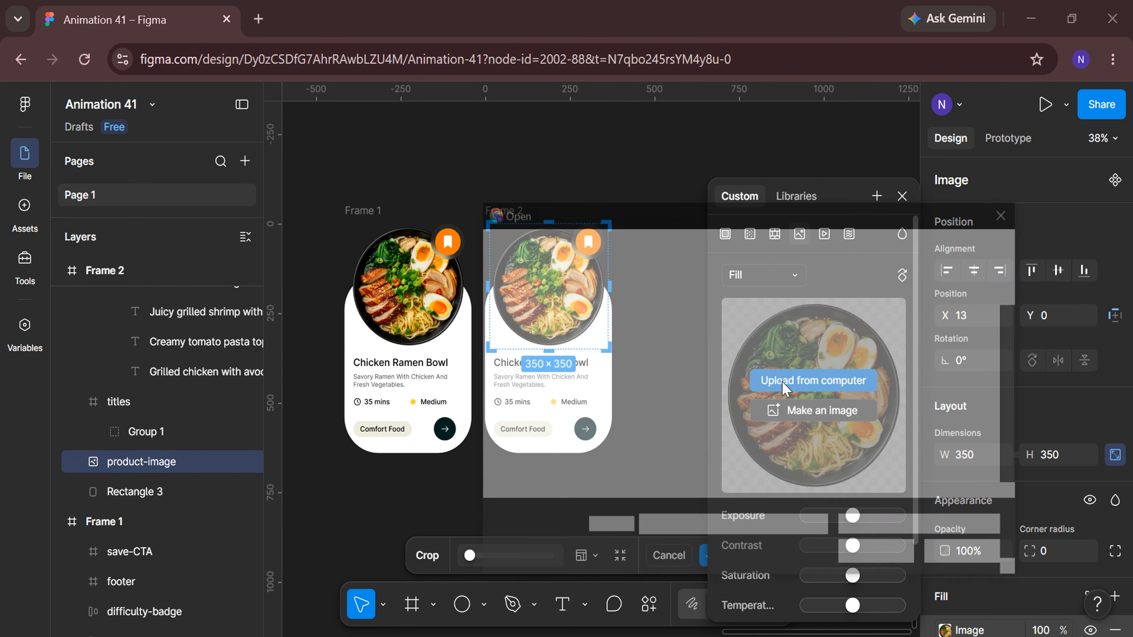
click(768, 348)
click(874, 561)
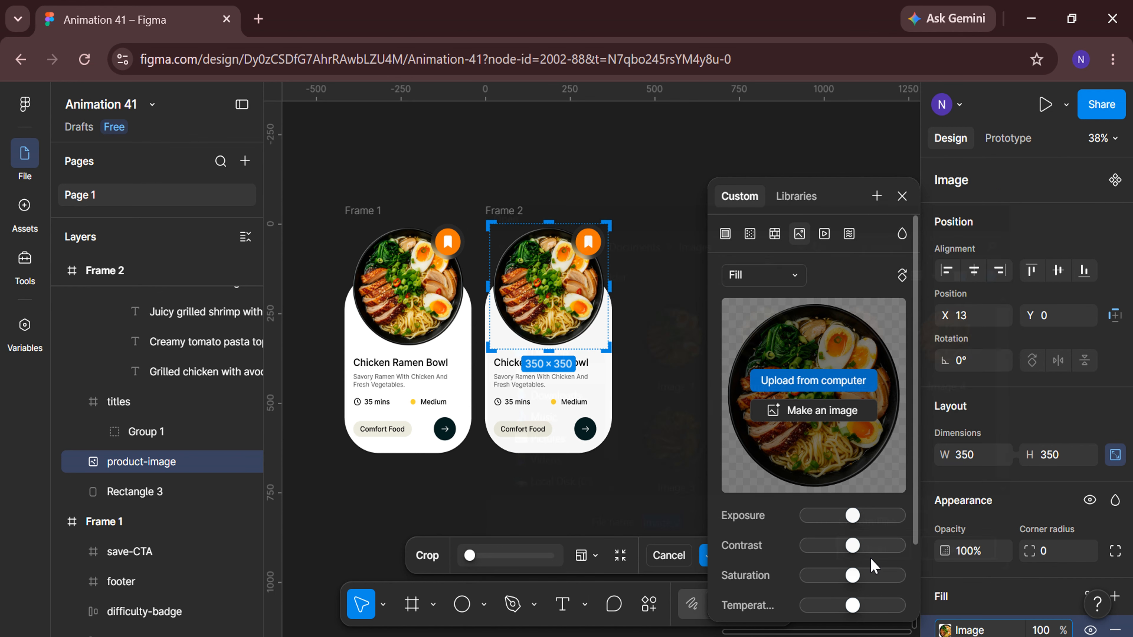
click(902, 196)
key(Escape)
Shift the second card's titles group to Y -59 so the Tamarind Chipotle Ribs title shows.
scroll(584, 389, up, 3)
click(558, 346)
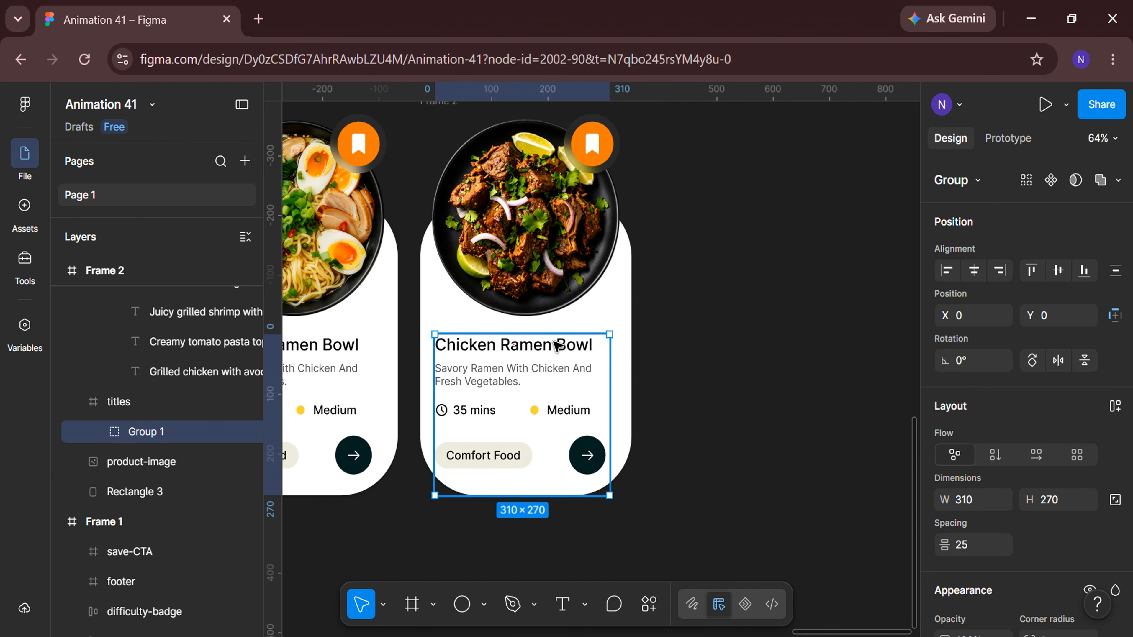
click(1057, 315)
key(Return)
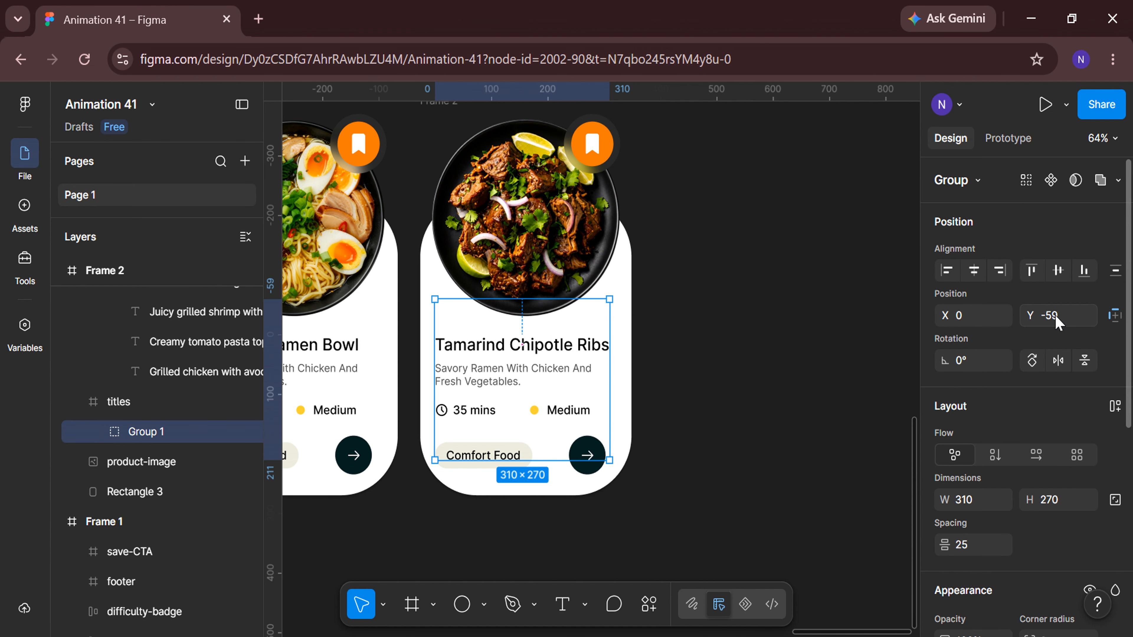
Set the description stack Frame 5's Y position to -64 to show the ribs description.
click(79, 402)
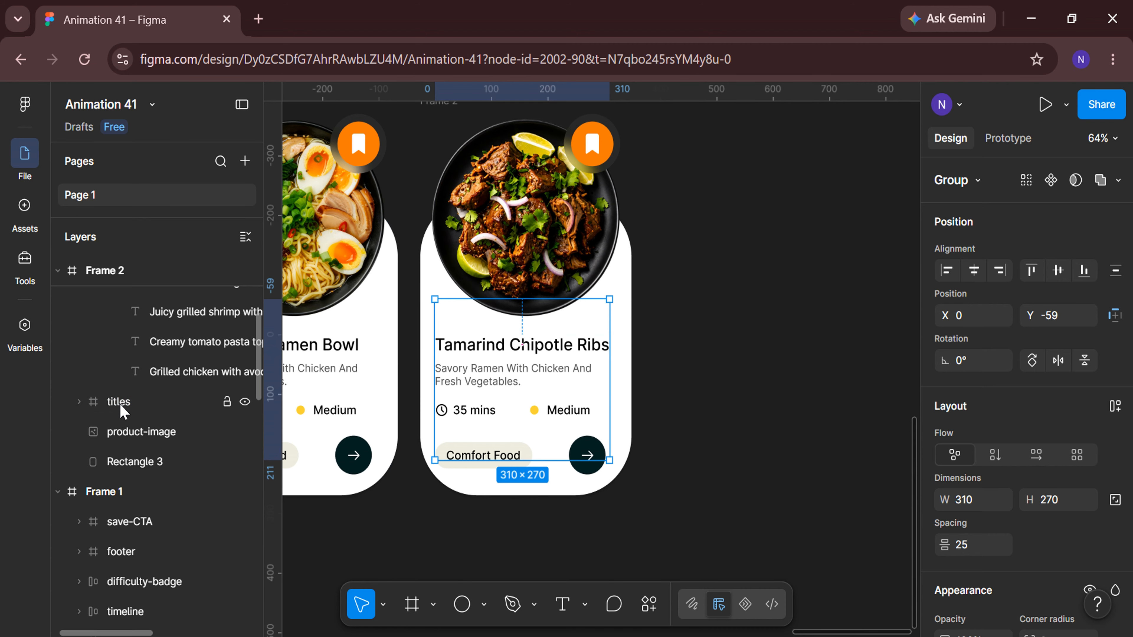
scroll(123, 411, up, 4)
click(129, 386)
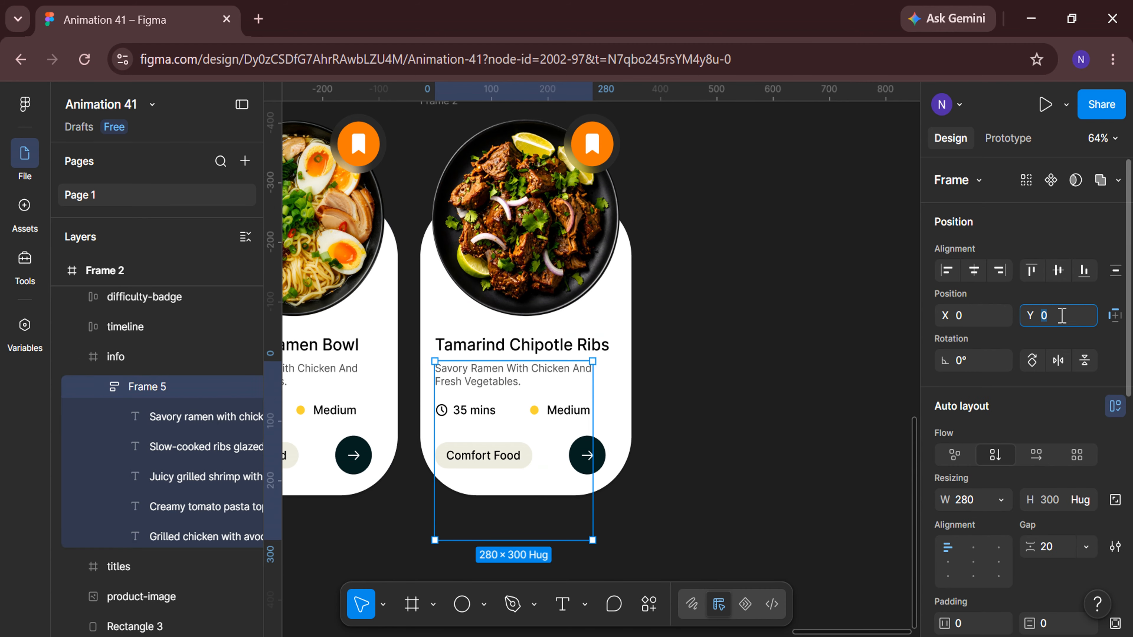
click(1062, 315)
text(-64)
key(Return)
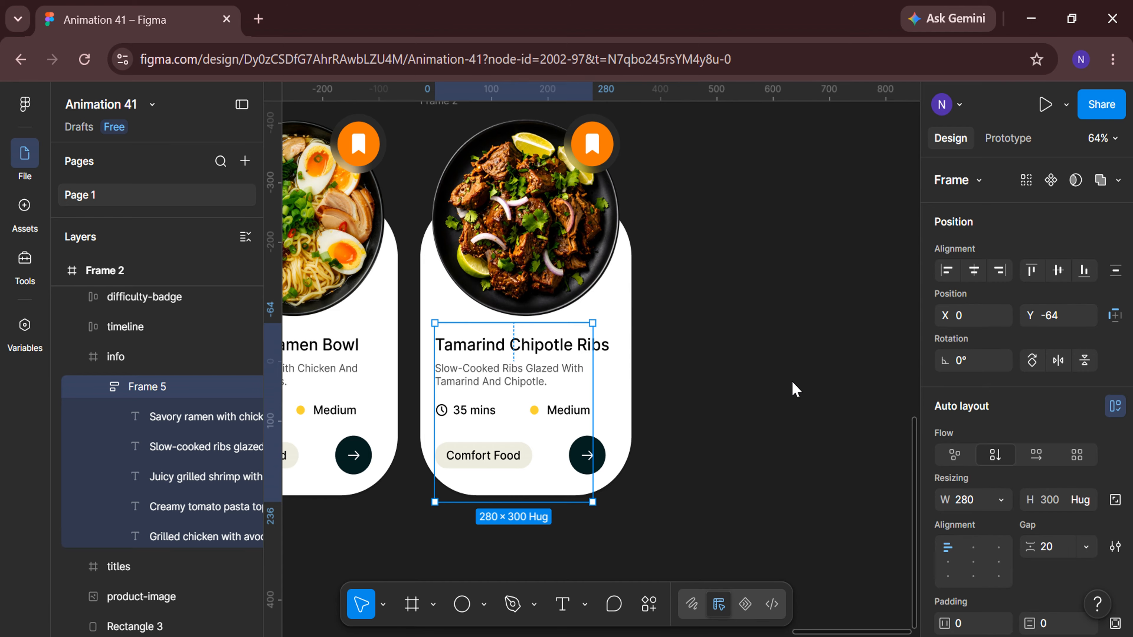
click(795, 389)
Change the cooking time text to 80 mins.
scroll(473, 412, up, 3)
ctrl+click(468, 417)
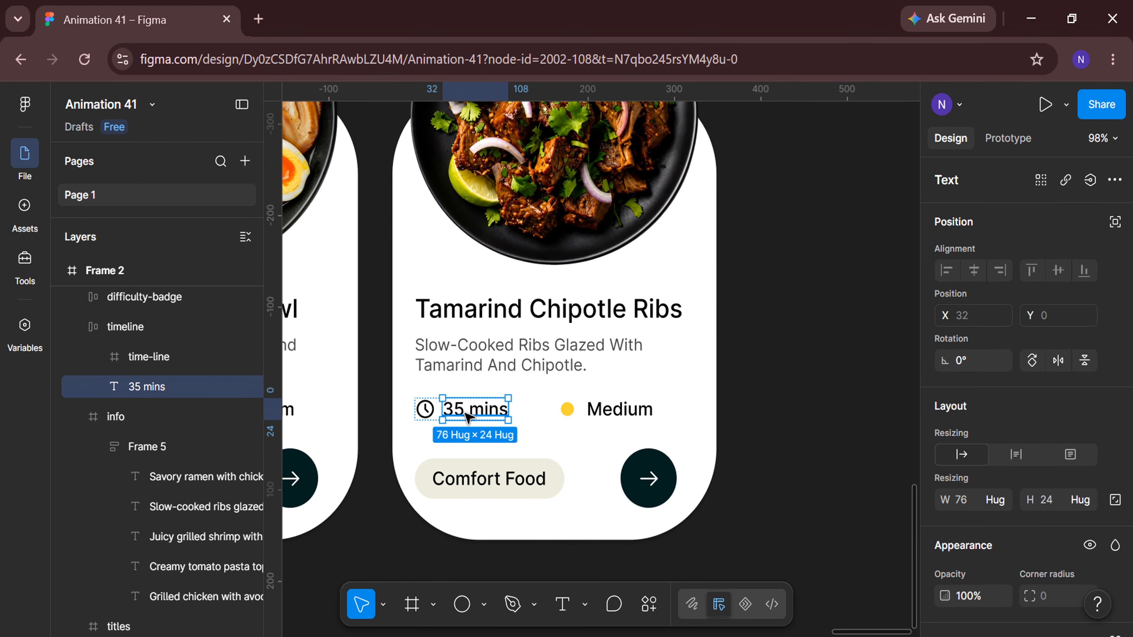
double_click(461, 410)
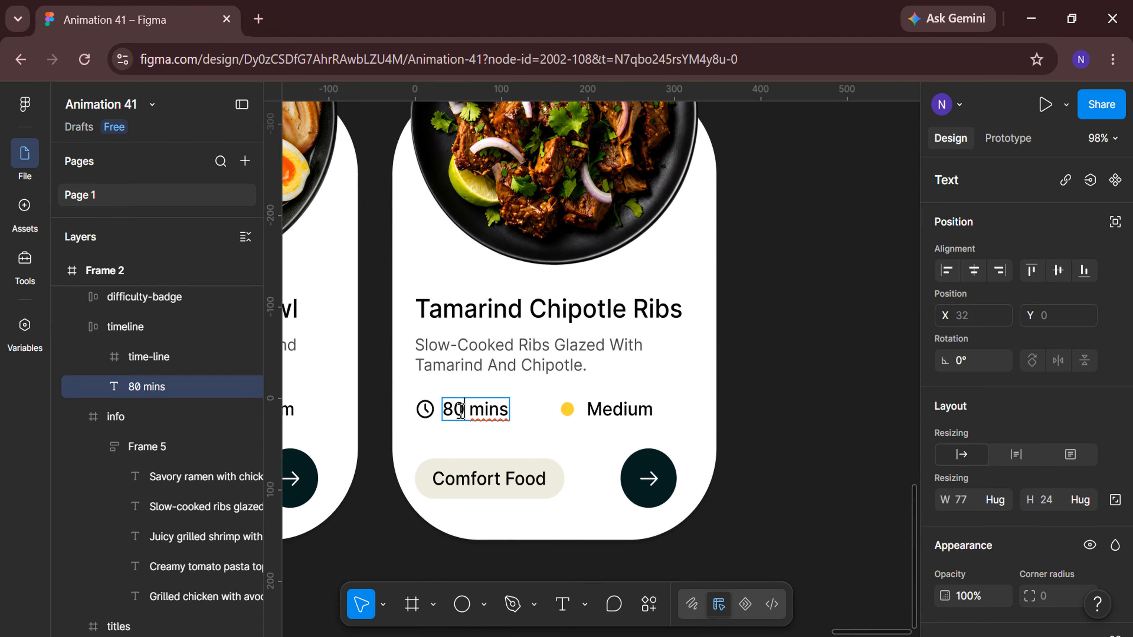
Change the difficulty label text to Hard.
double_click(614, 407)
text(Hard)
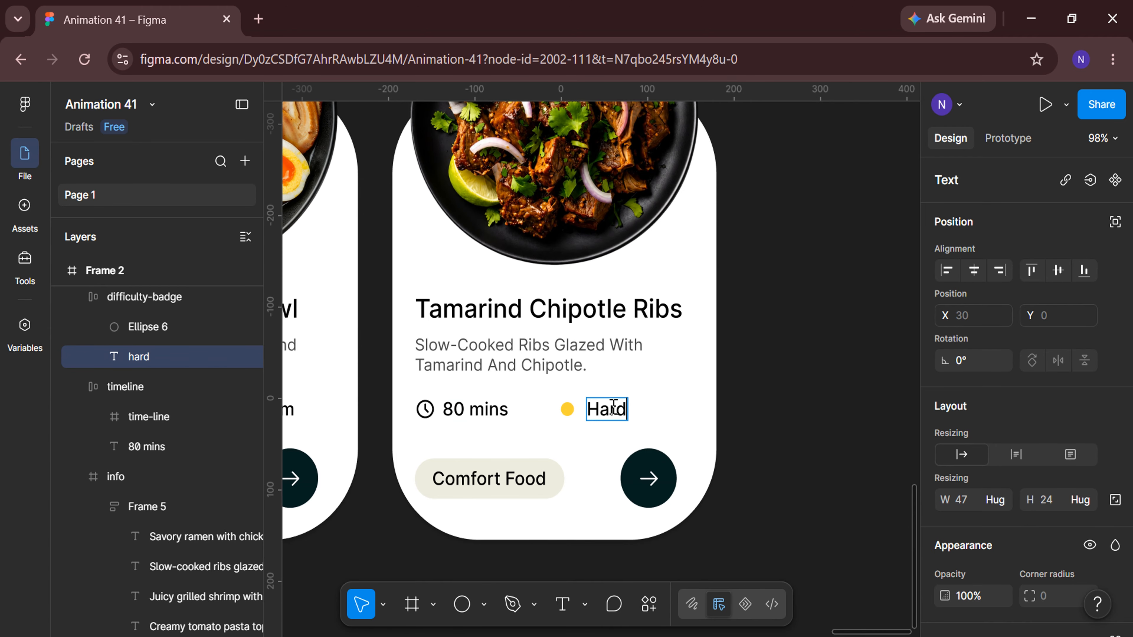
key(Escape)
click(801, 441)
ctrl+scroll(802, 442, up, 1)
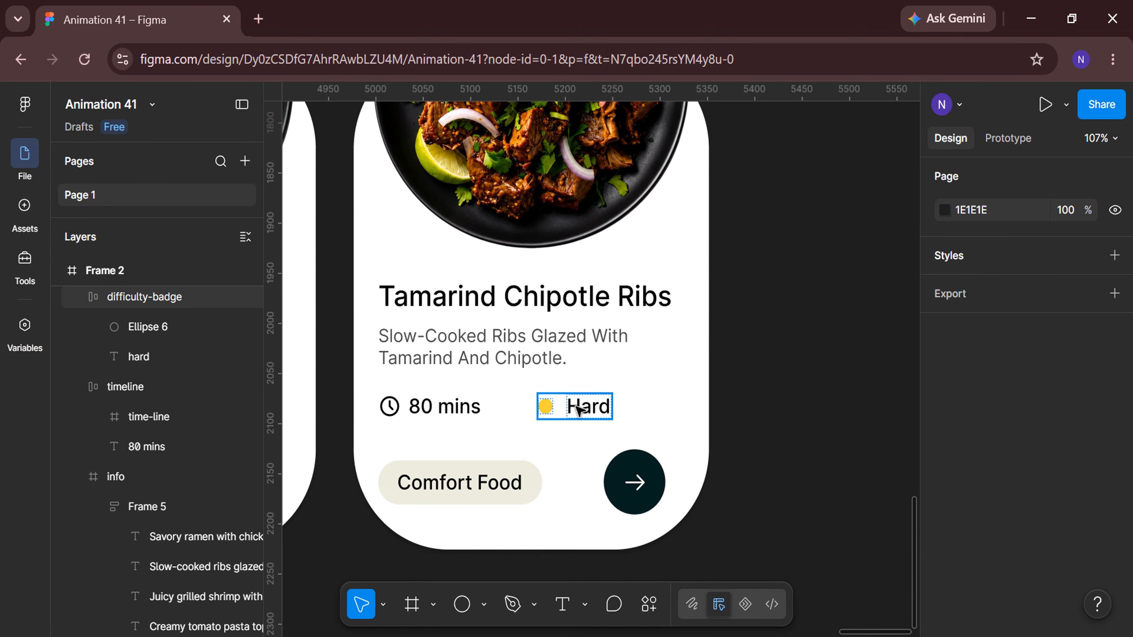
Sample the red E90004 swatch with the eyedropper as the difficulty dot's fill colour.
click(545, 407)
click(545, 406)
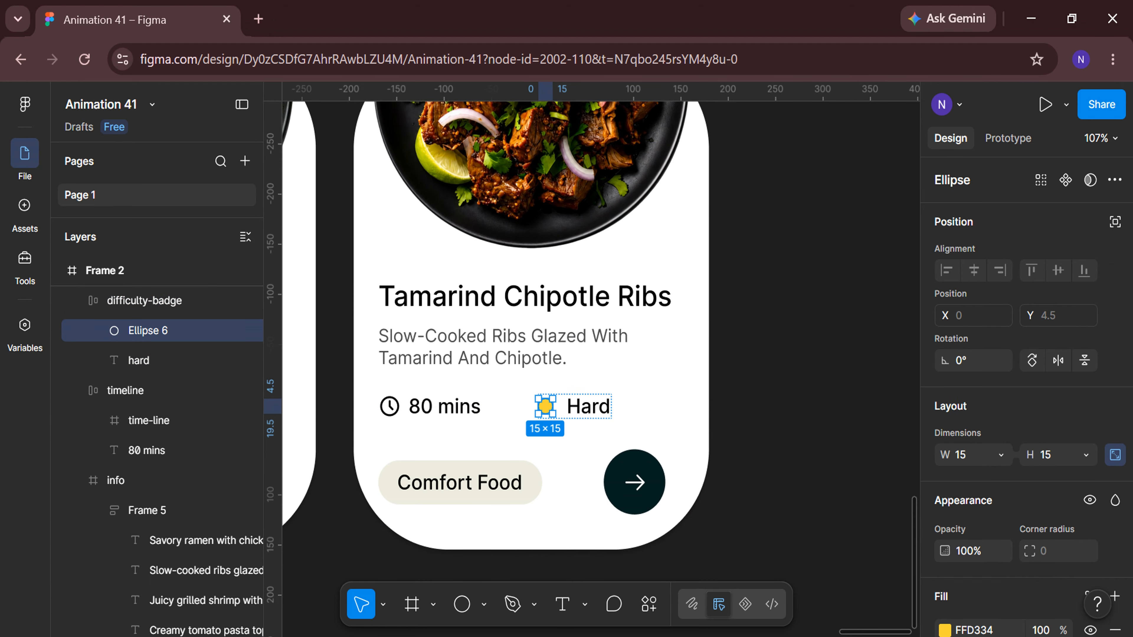
scroll(942, 458, down, 4)
click(945, 450)
click(736, 495)
ctrl+scroll(634, 376, down, 10)
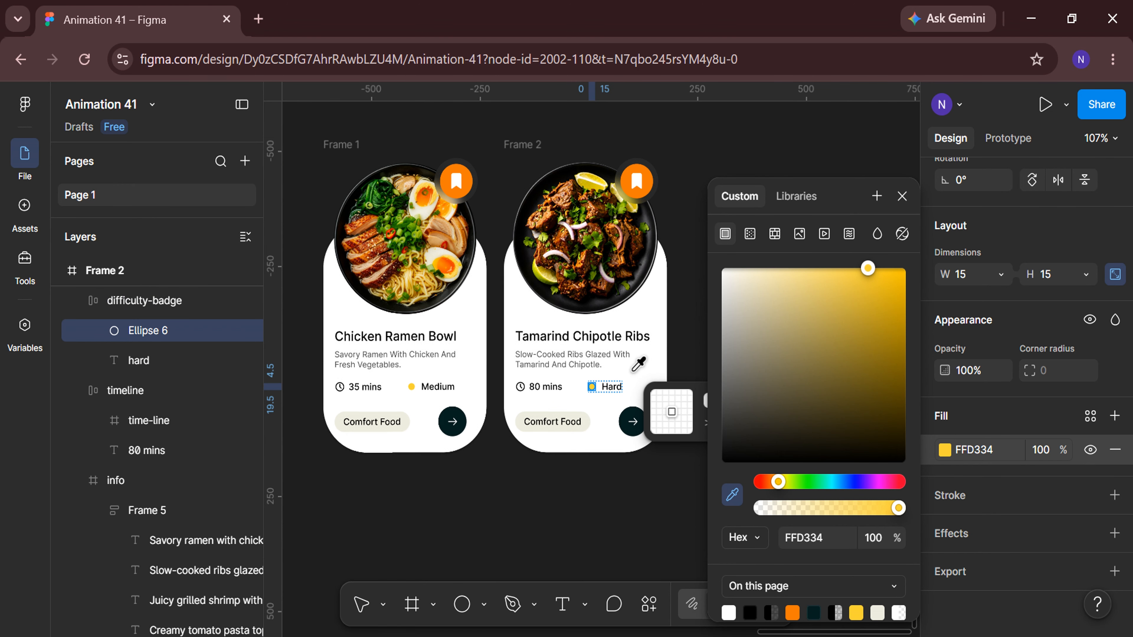
scroll(450, 496, left, 12)
scroll(448, 498, up, 2)
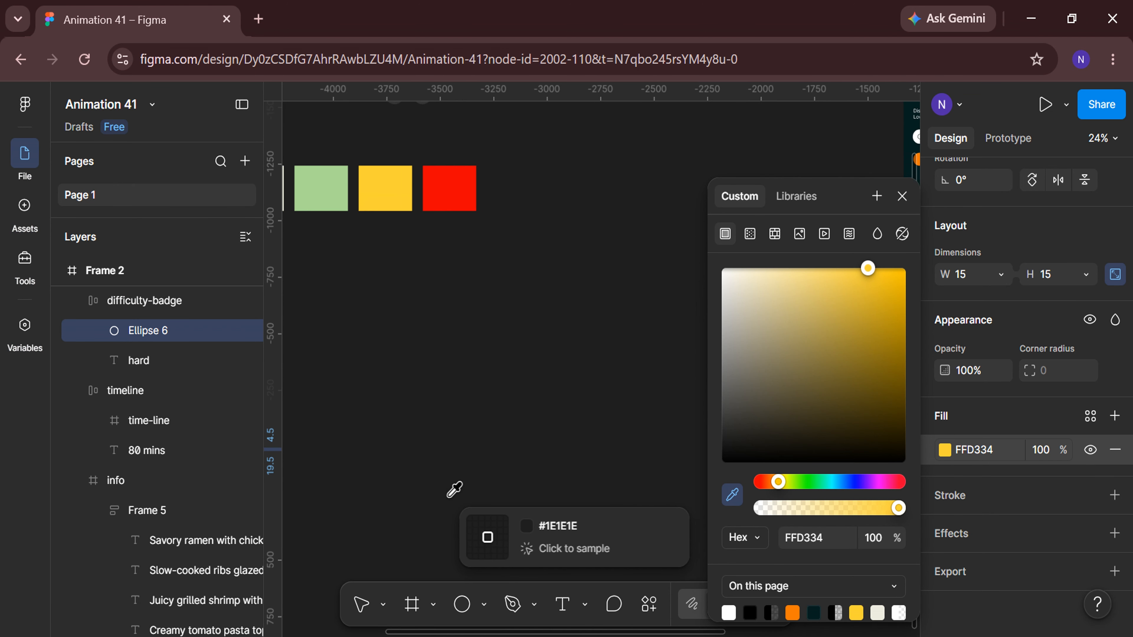
click(446, 205)
click(544, 496)
scroll(546, 495, right, 15)
scroll(545, 495, down, 4)
scroll(624, 522, down, 2)
ctrl+scroll(670, 541, up, 5)
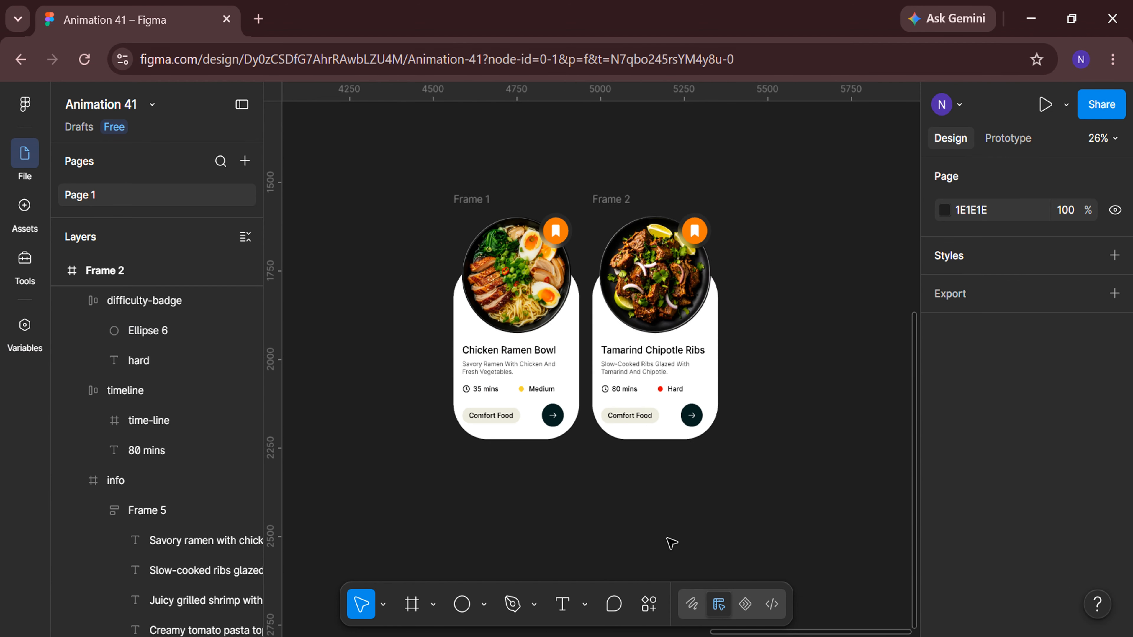
Rename the category tag text as High Protein.
double_click(623, 372)
double_click(623, 371)
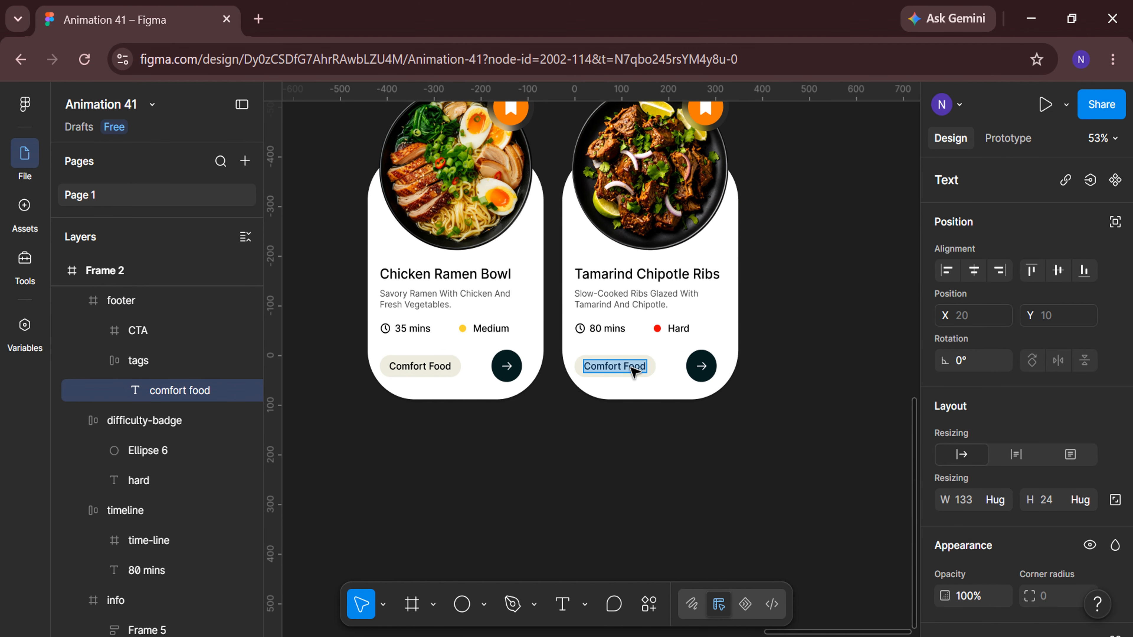
text(h Protein)
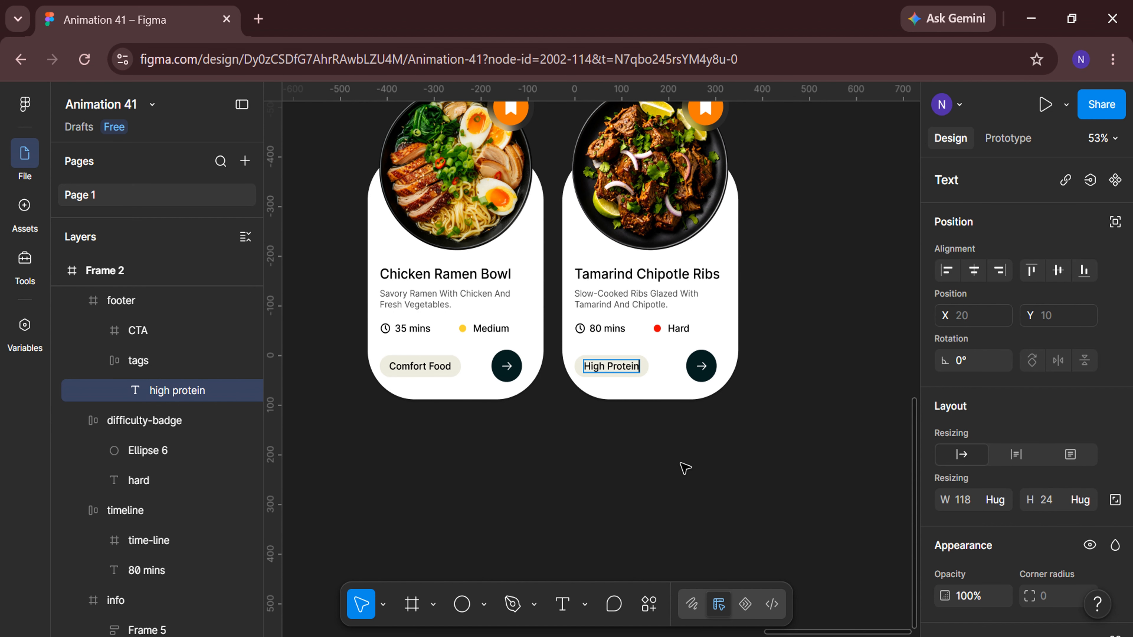
click(684, 467)
Duplicate Frame 2 to create a third recipe card.
click(691, 478)
scroll(691, 478, right, 3)
scroll(691, 478, up, 3)
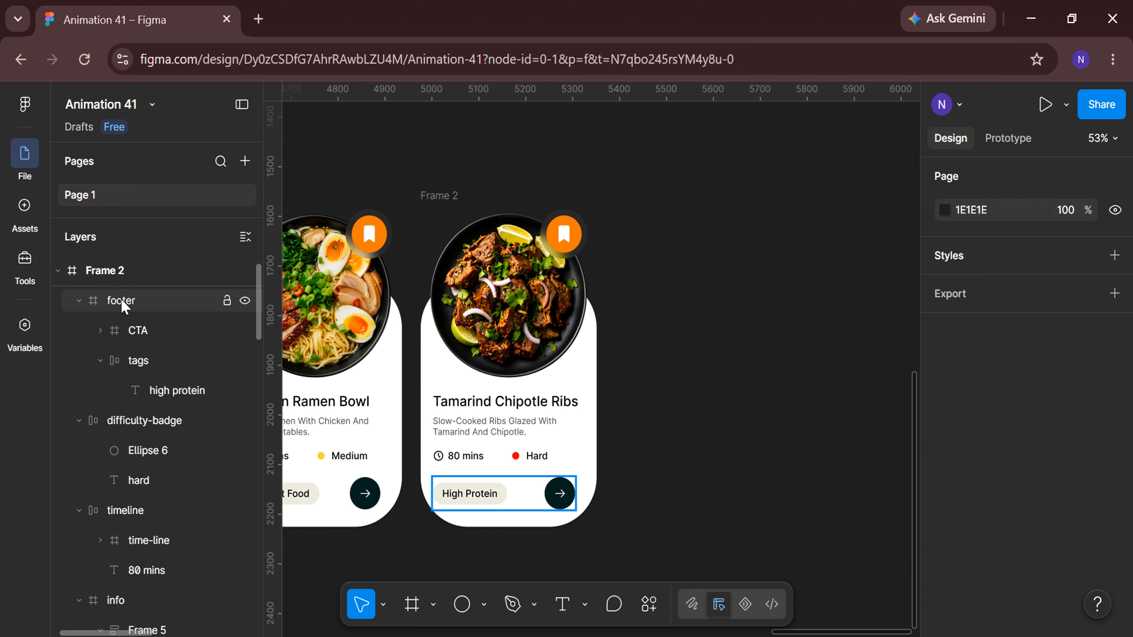
click(60, 275)
scroll(61, 288, up, 1)
click(58, 271)
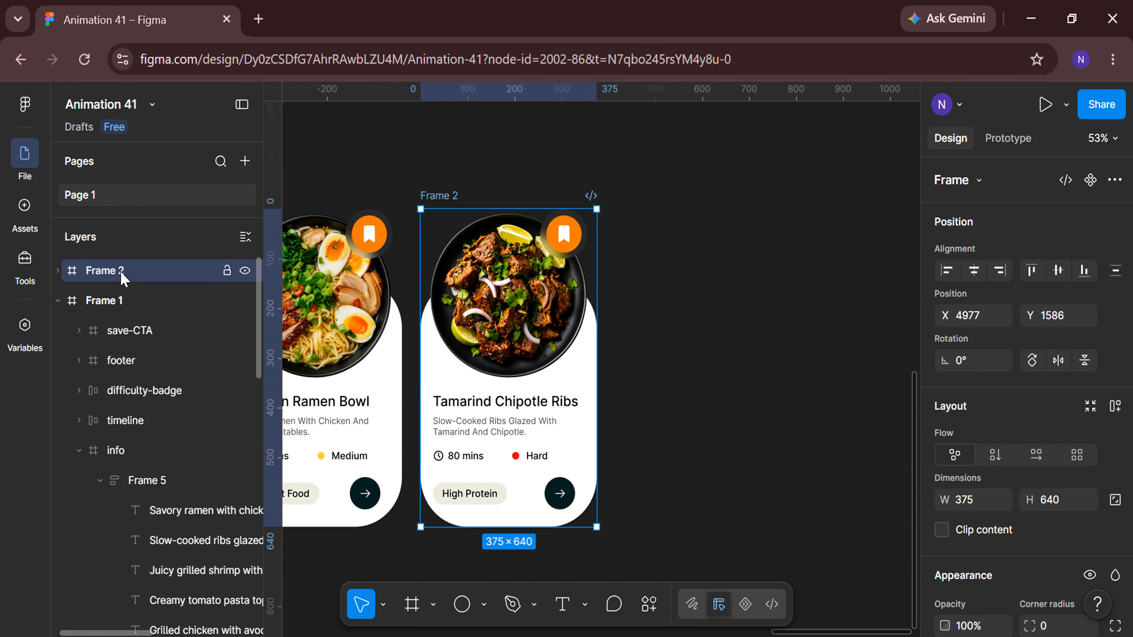
key(ctrl+d)
scroll(632, 567, right, 4)
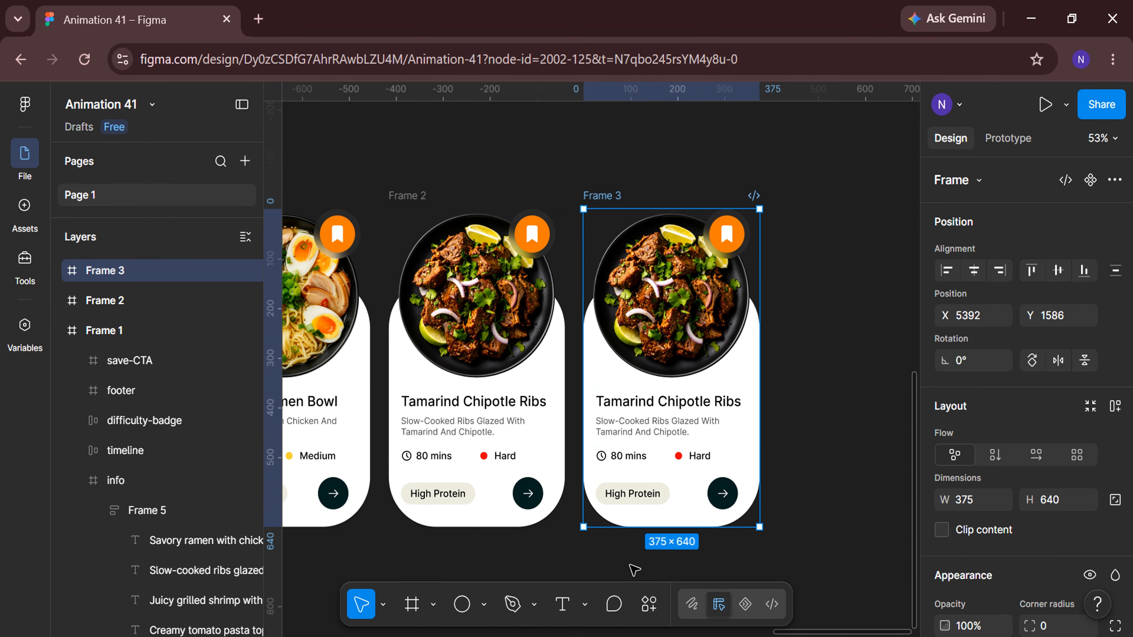
Replace the third card's food image with Image_3 uploaded from the computer.
double_click(547, 319)
scroll(1026, 446, down, 4)
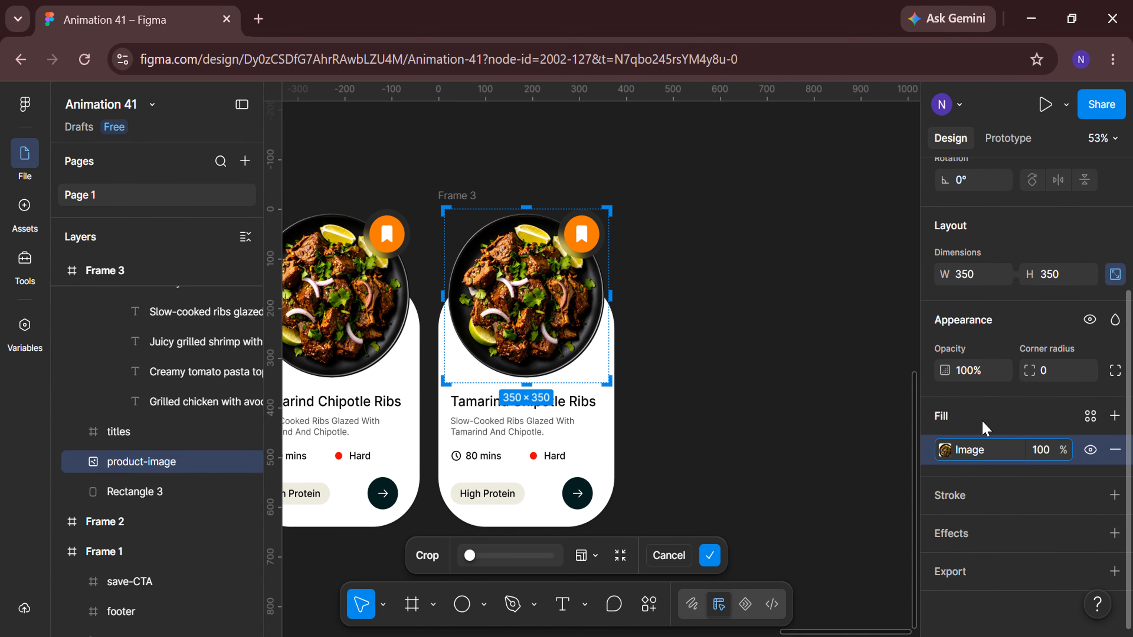
click(945, 448)
click(800, 377)
click(836, 388)
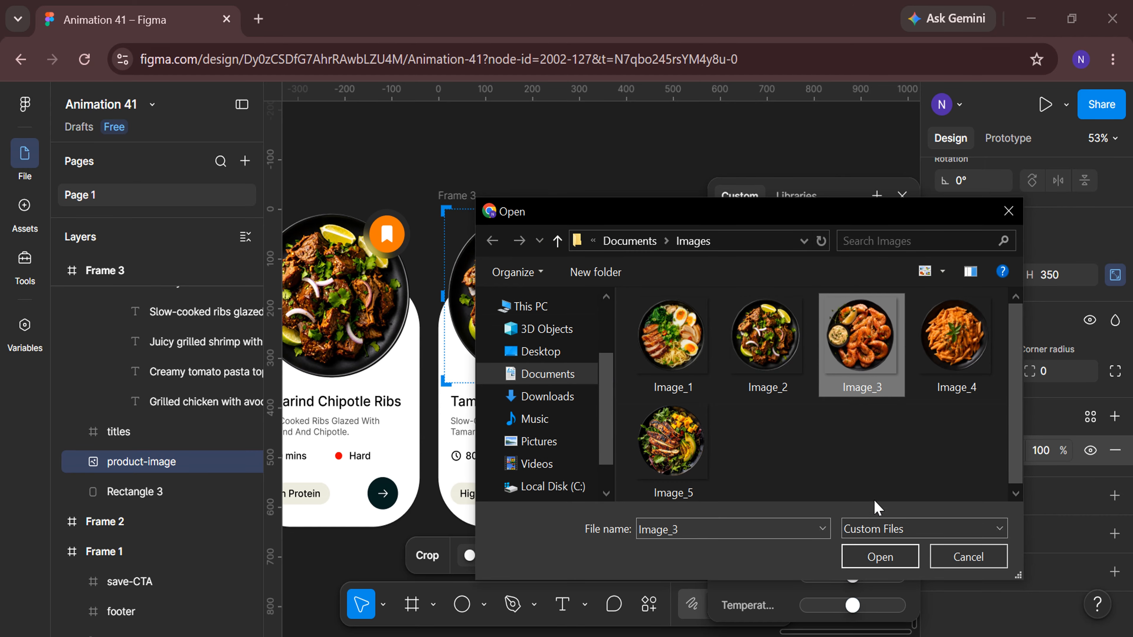
click(881, 557)
click(902, 195)
scroll(713, 416, down, 1)
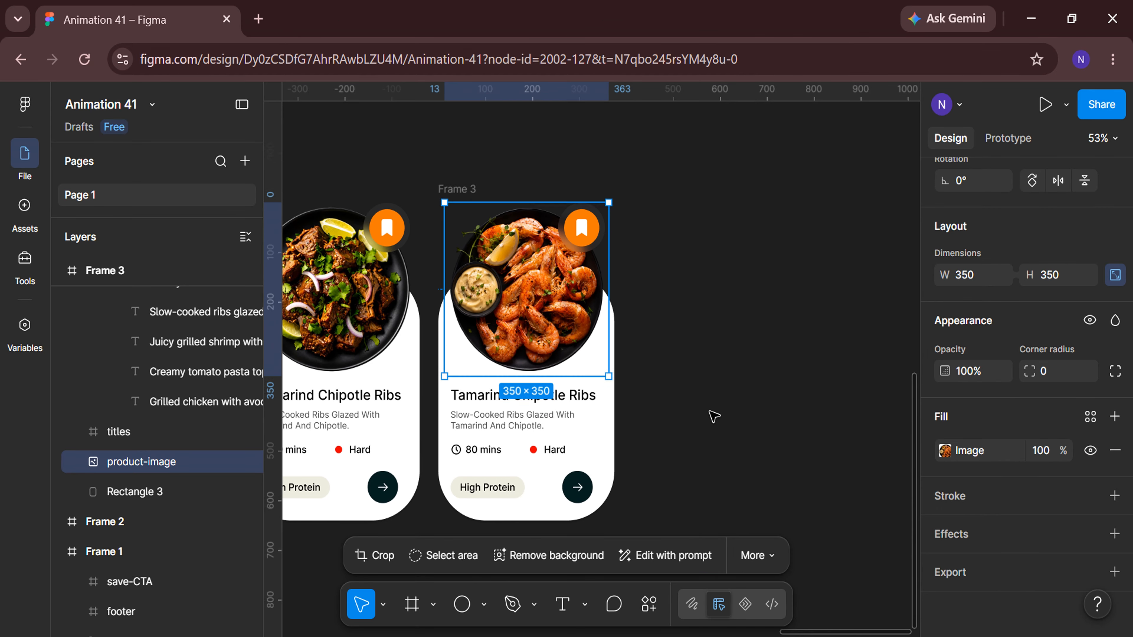
Shift the third card's titles group to Y -118 so the Grilled Garlic Shrimp title shows.
double_click(590, 372)
scroll(1028, 401, up, 4)
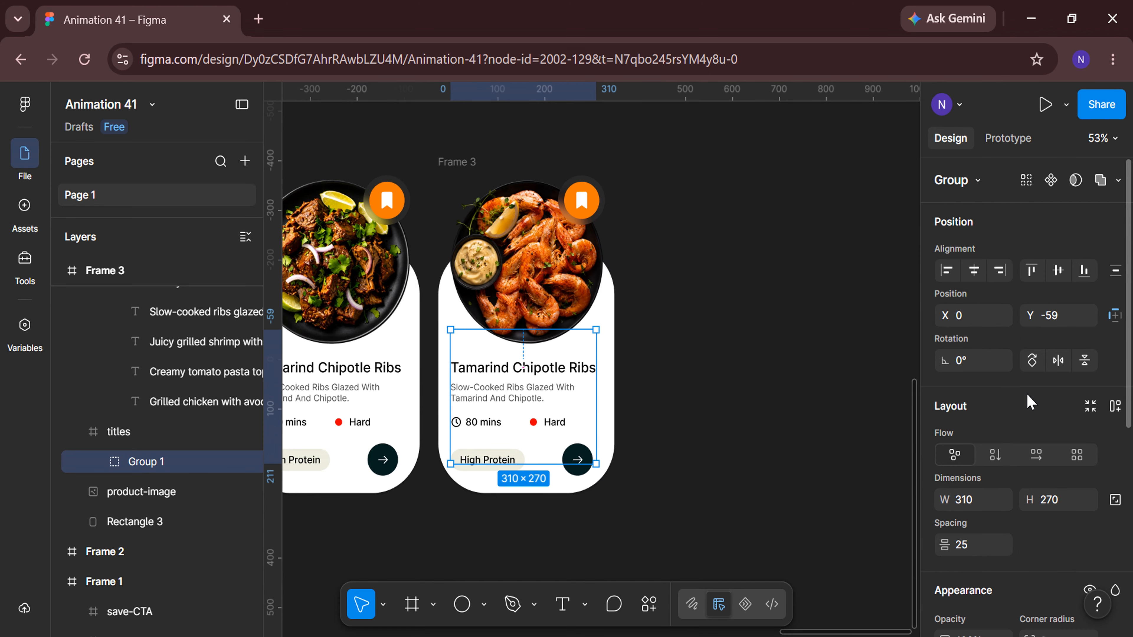
key(Return)
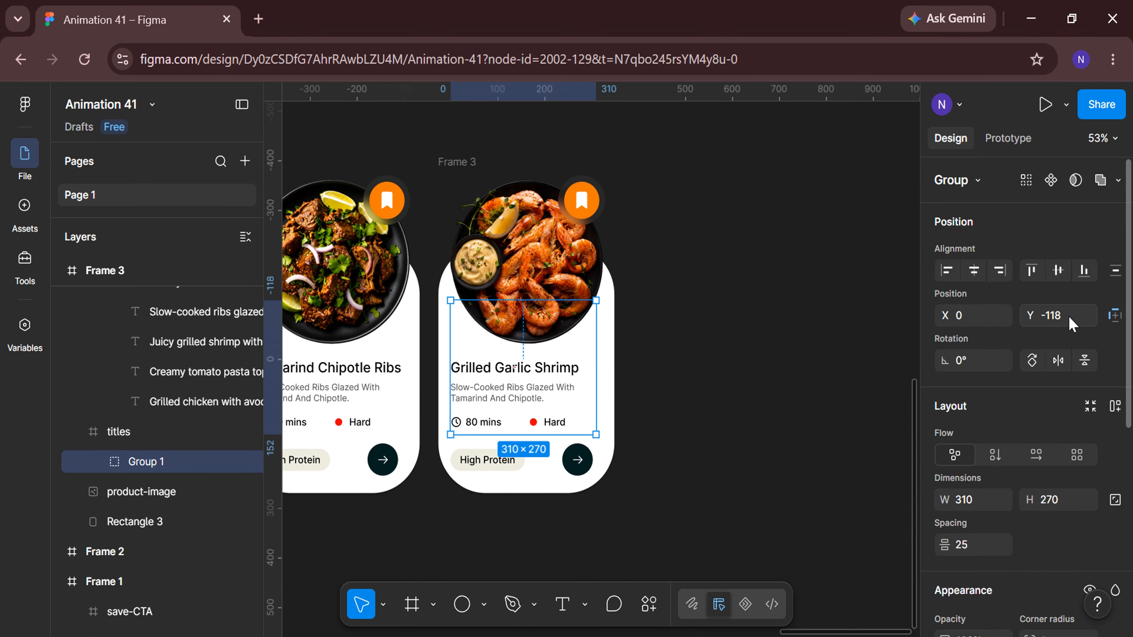
Shift the third card's description frame to Y -128 so the shrimp description shows.
click(691, 403)
double_click(534, 392)
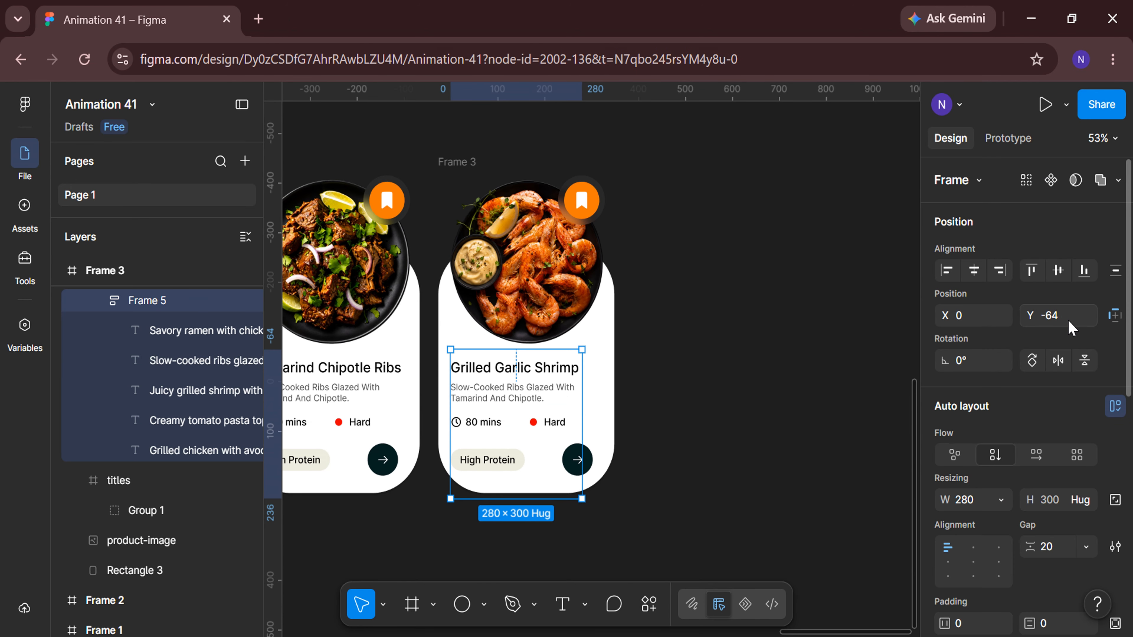
click(1069, 320)
text(-128)
key(Return)
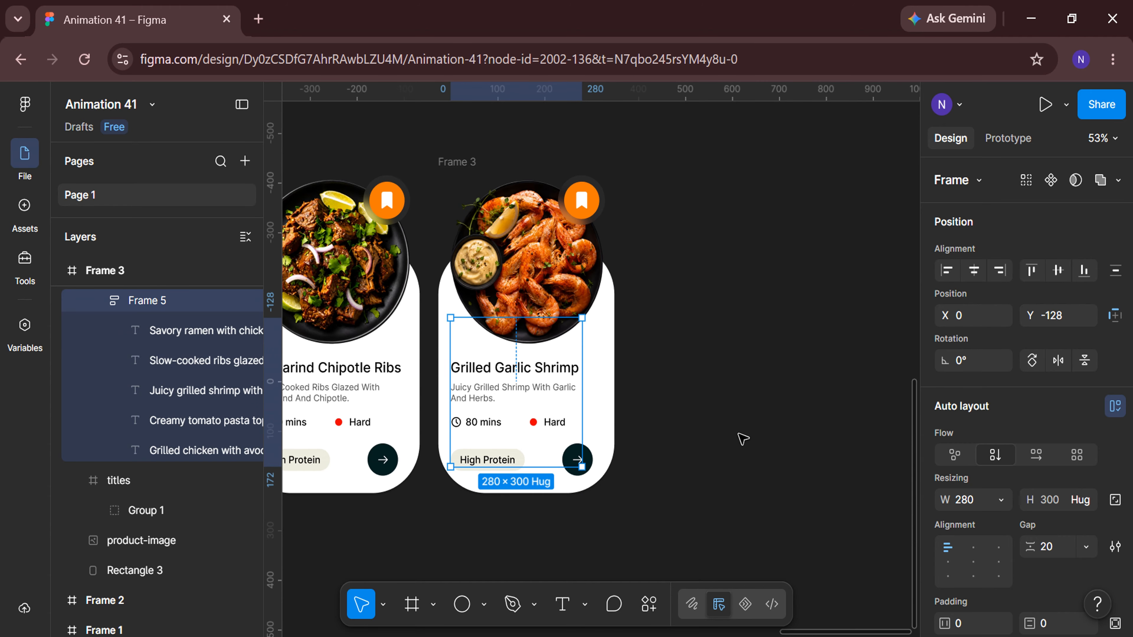
Change the third card's cooking time to 20 mins and its difficulty to Easy.
click(741, 435)
scroll(535, 492, left, 1)
scroll(536, 491, up, 3)
double_click(560, 392)
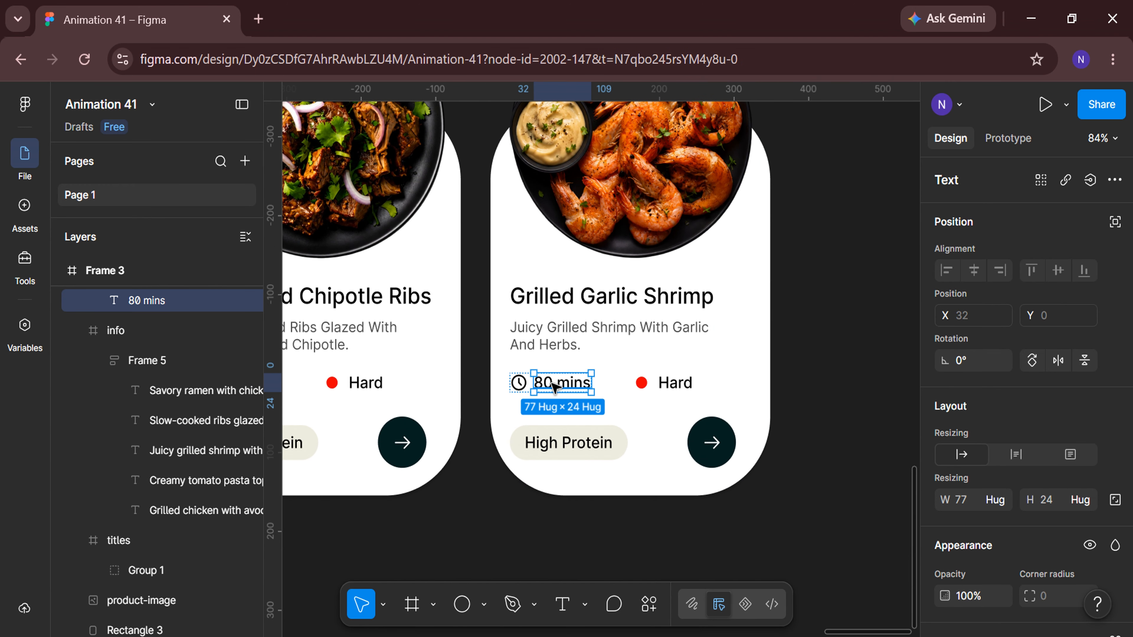
double_click(553, 383)
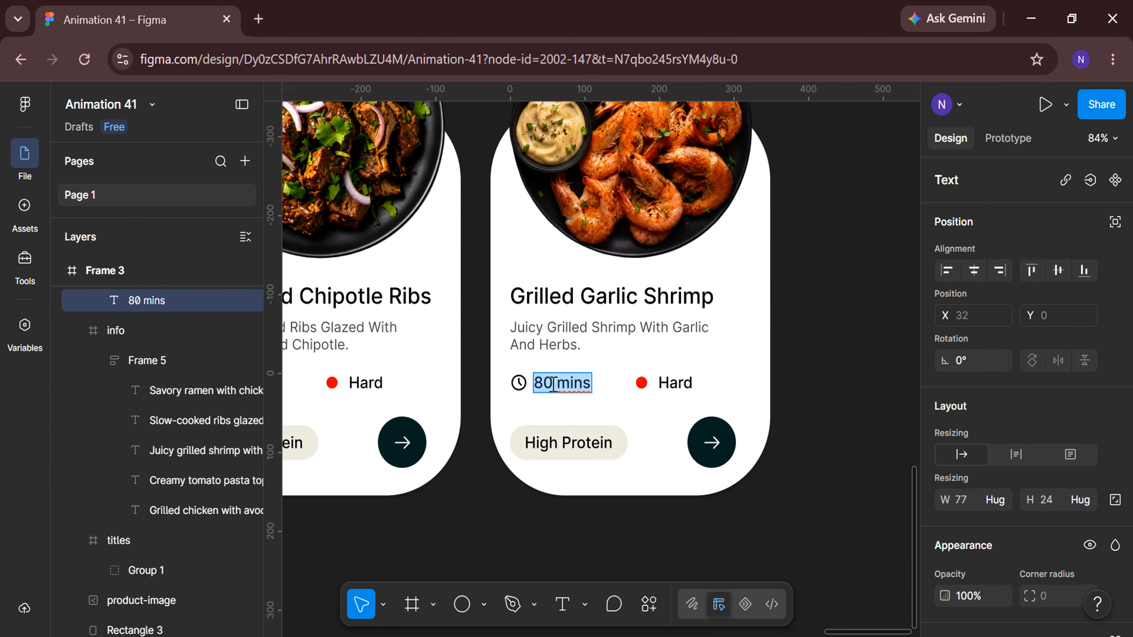
double_click(680, 381)
key(Escape)
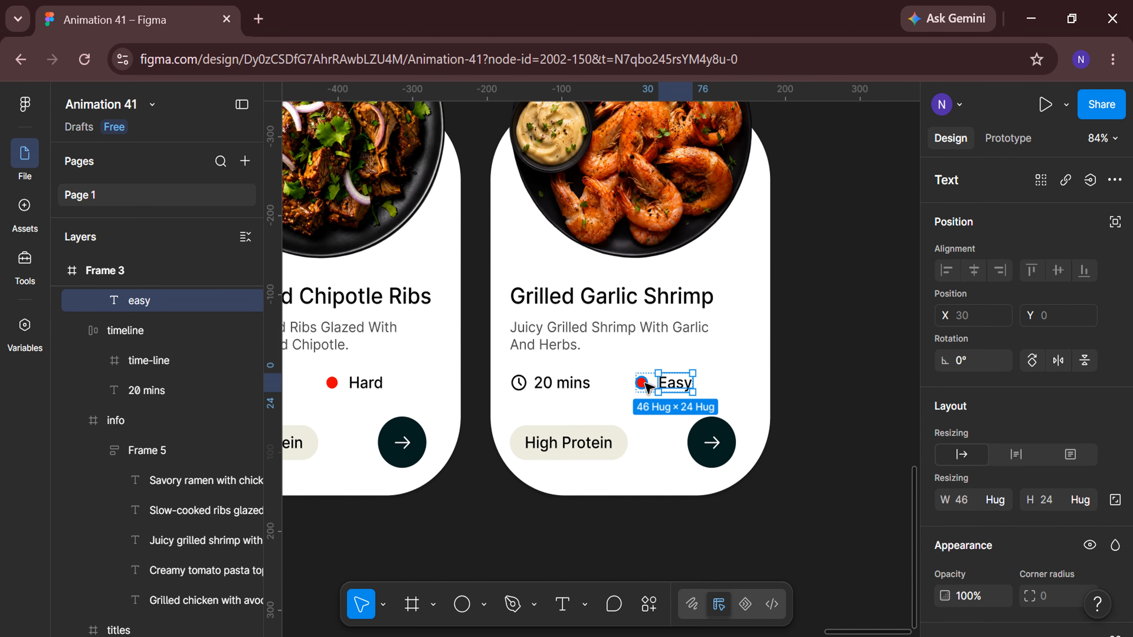
Recolor the third card's difficulty dot by sampling the green #AADB93 swatch with the eyedropper.
click(642, 383)
click(944, 449)
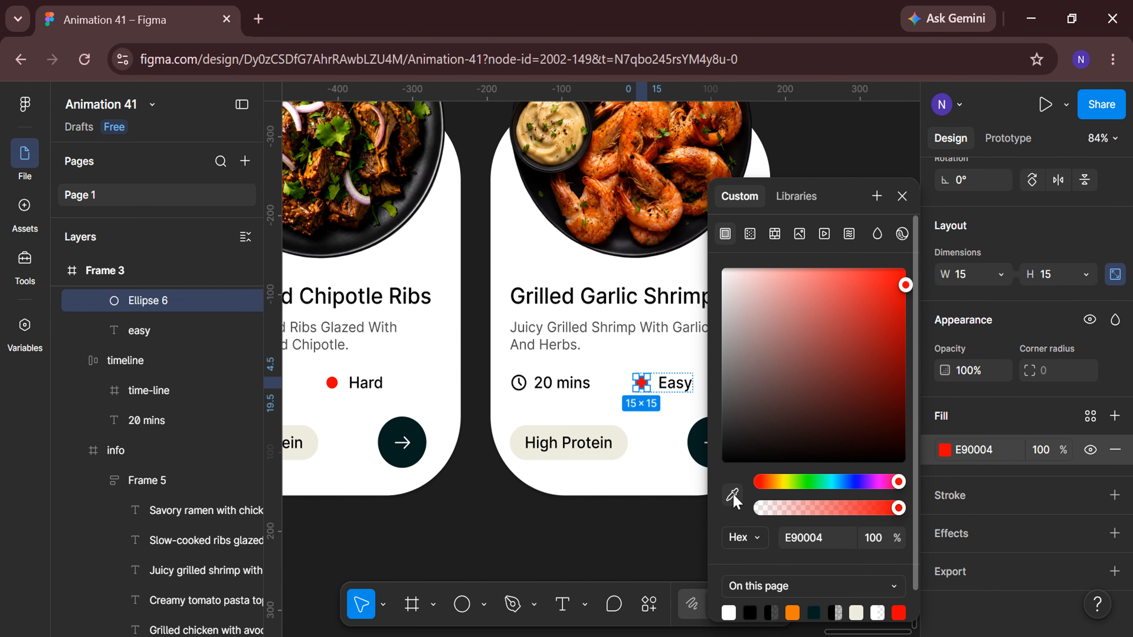
click(732, 494)
scroll(539, 514, down, 10)
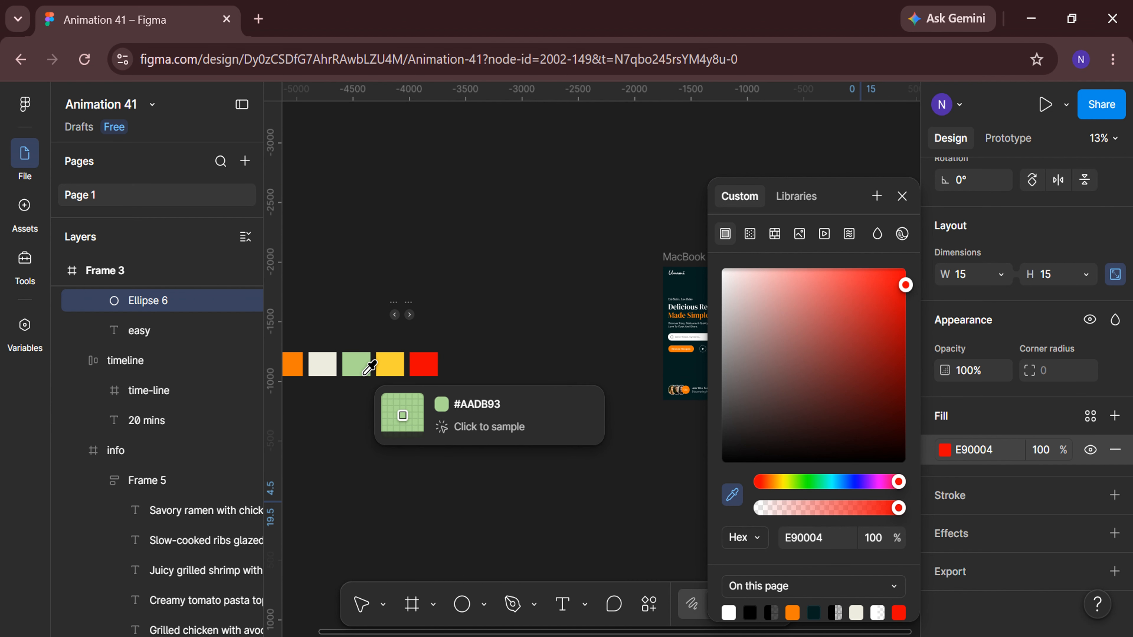
click(358, 360)
click(527, 536)
scroll(527, 536, right, 5)
scroll(528, 537, up, 2)
scroll(530, 540, up, 5)
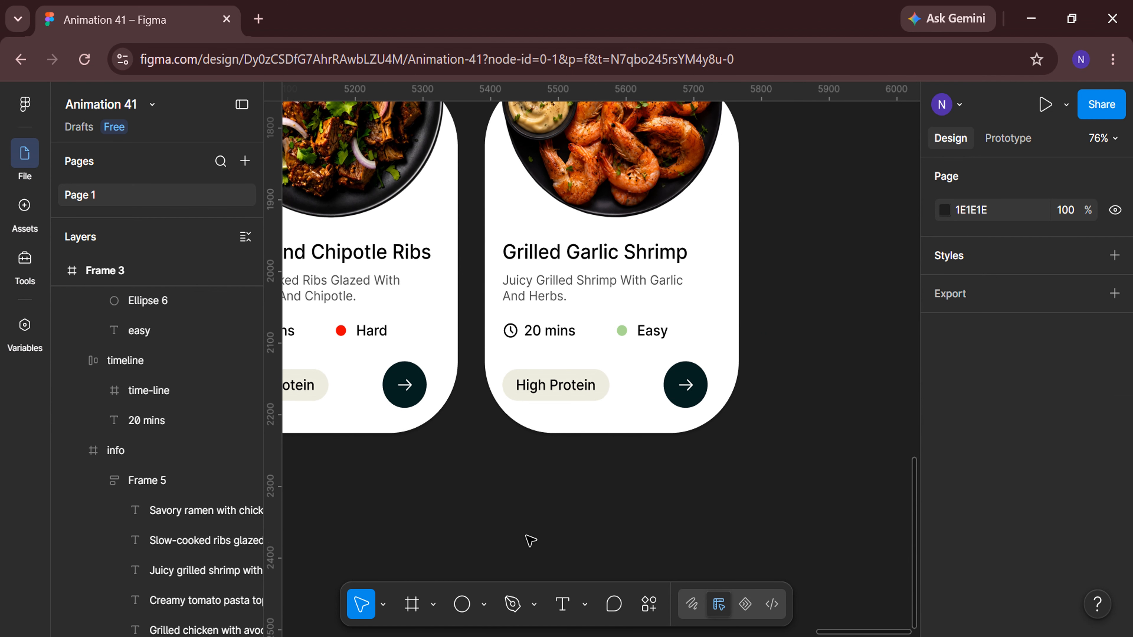
Rename the third card's category tag text as Low Carb.
click(521, 386)
double_click(521, 385)
key(BackSpace)
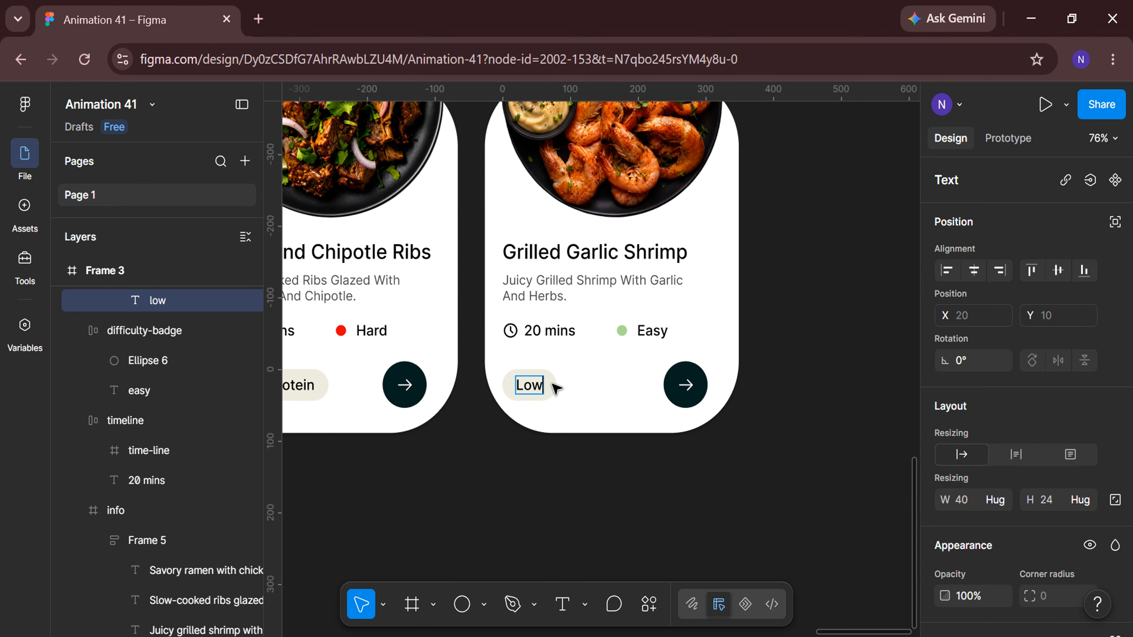
click(616, 495)
click(616, 496)
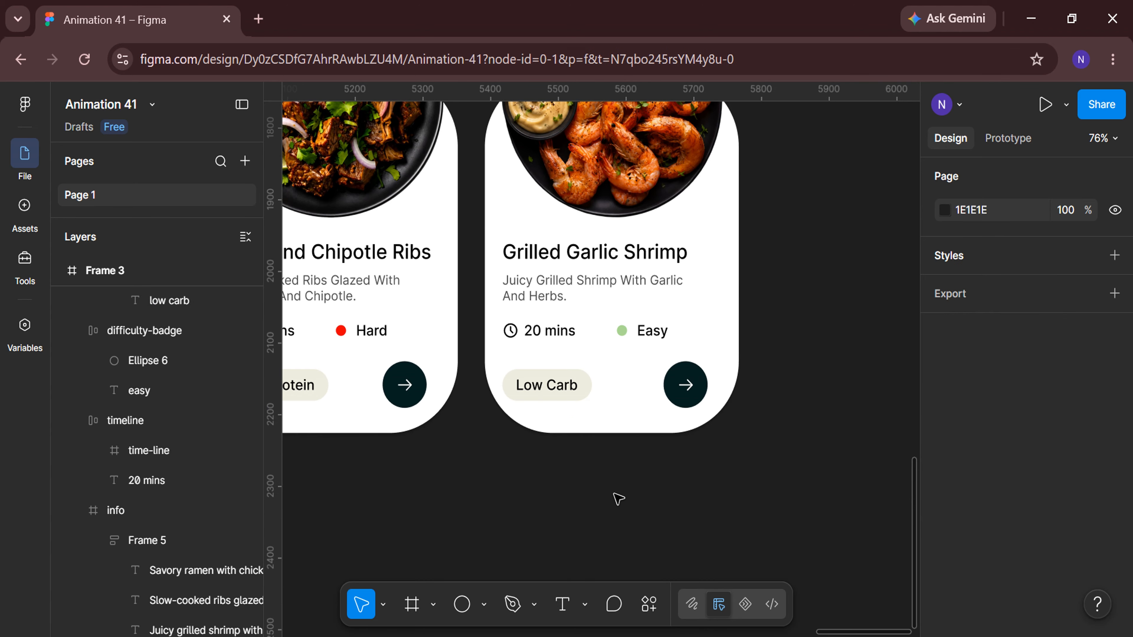
Duplicate Frame 3 to create a fourth recipe card.
scroll(615, 496, down, 3)
click(557, 180)
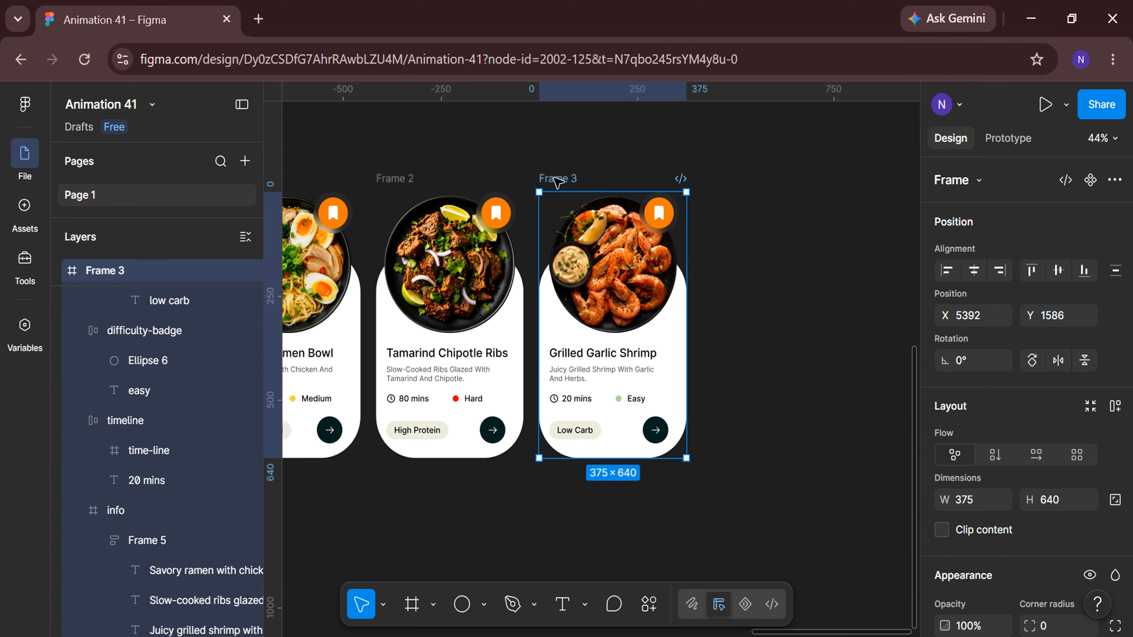
key(ctrl+d)
Replace the fourth card's food image with Image_4 uploaded from the computer.
scroll(698, 579, right, 5)
double_click(552, 244)
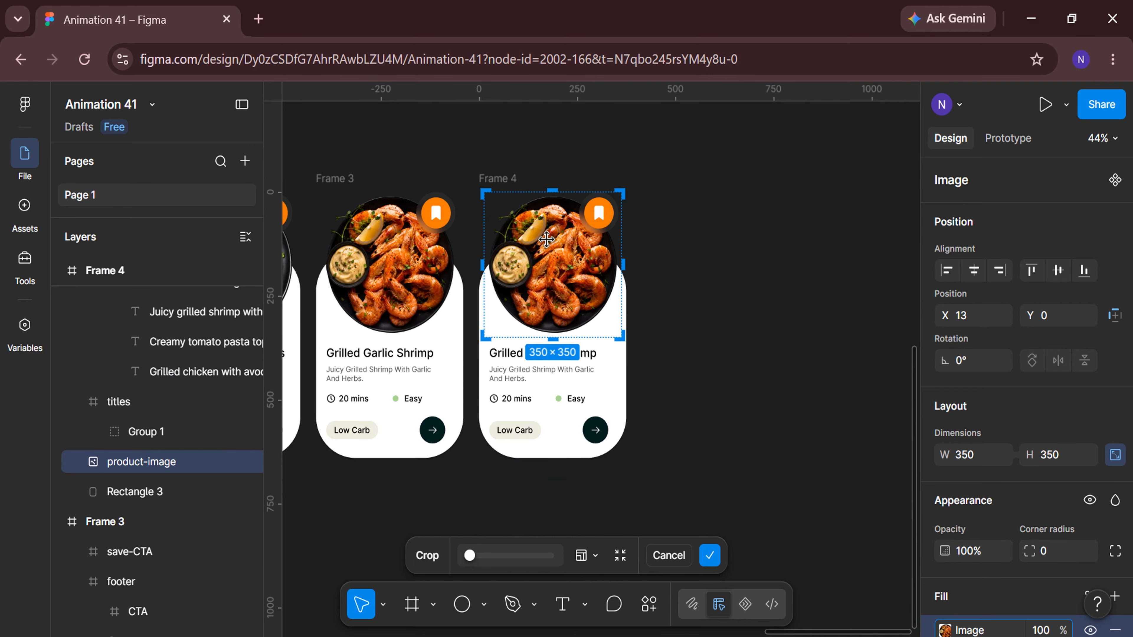
scroll(1004, 493, down, 4)
click(944, 450)
click(865, 387)
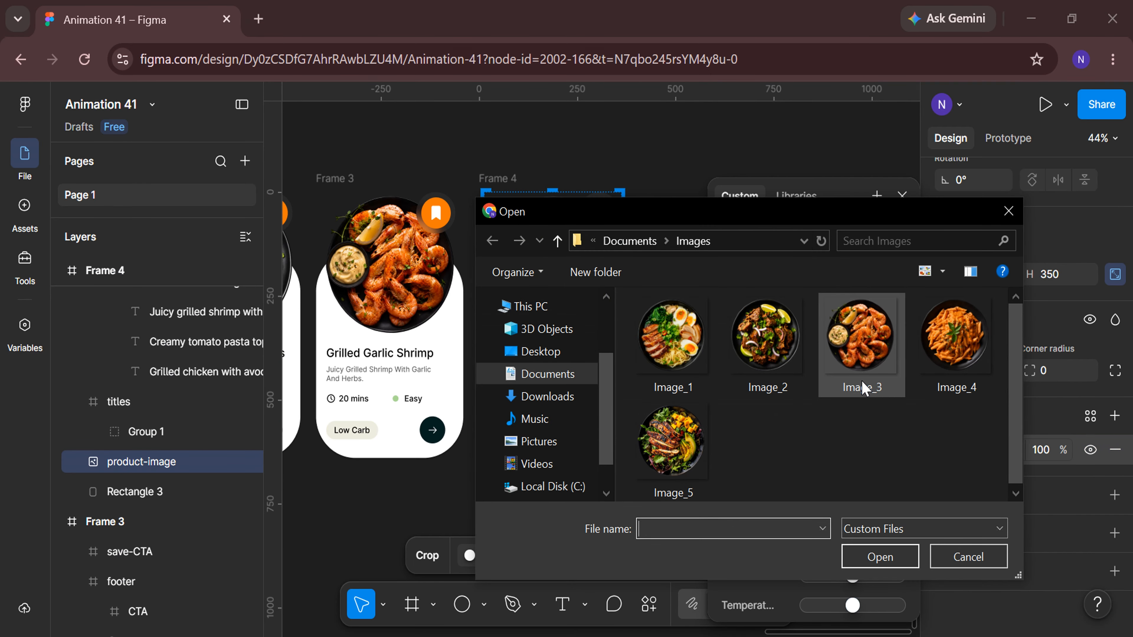
click(953, 346)
click(872, 555)
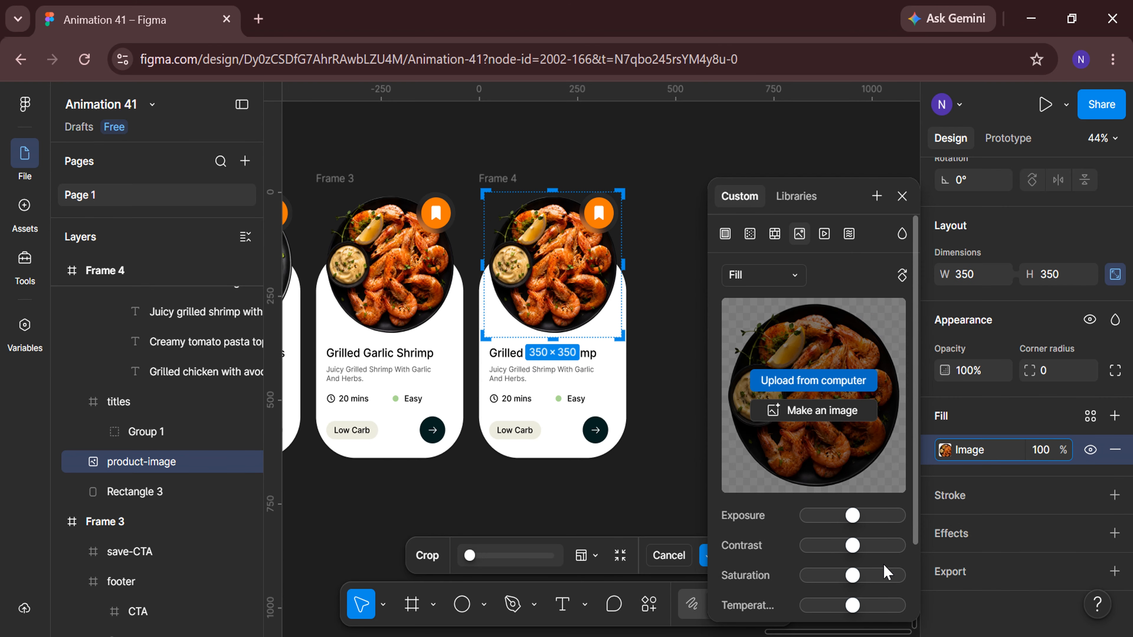
click(902, 196)
Shift the fourth card's titles group to Y -177 so the Penne Alla Rosa title shows.
click(706, 412)
scroll(706, 412, up, 3)
click(526, 328)
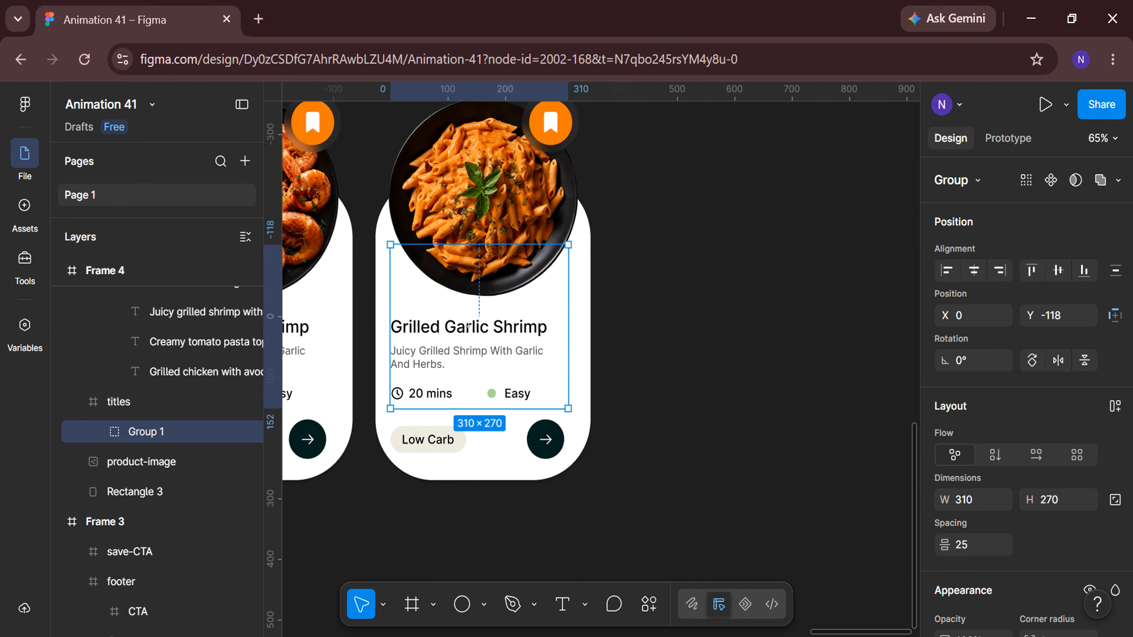
click(1078, 318)
text(-177)
key(Return)
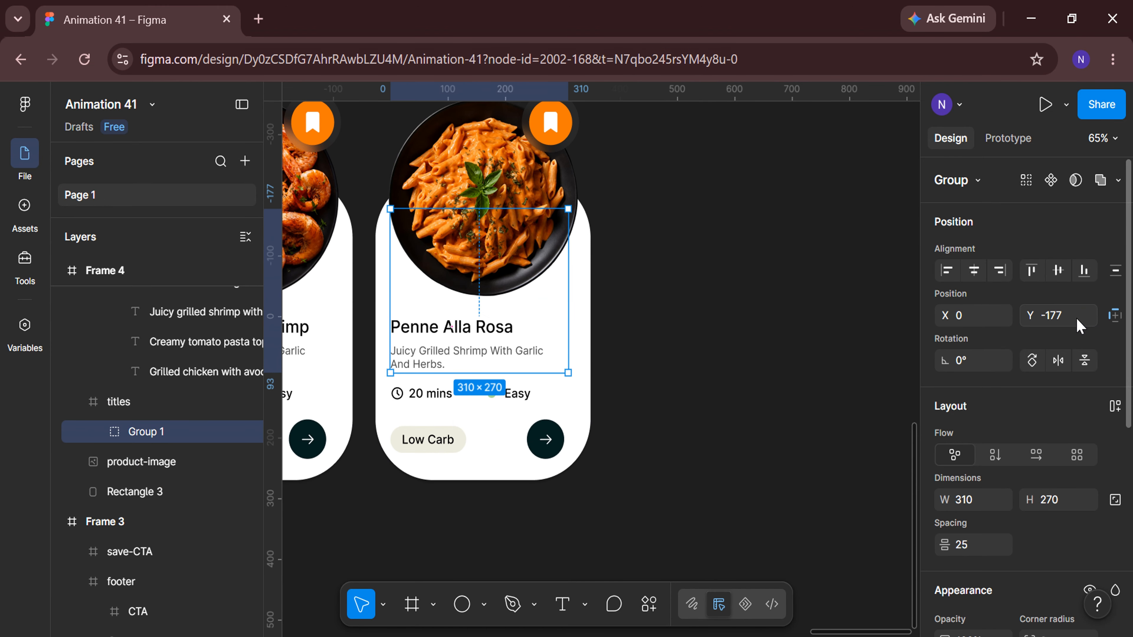
Shift the fourth card's description frame to Y -192 so the creamy tomato pasta description shows.
click(448, 356)
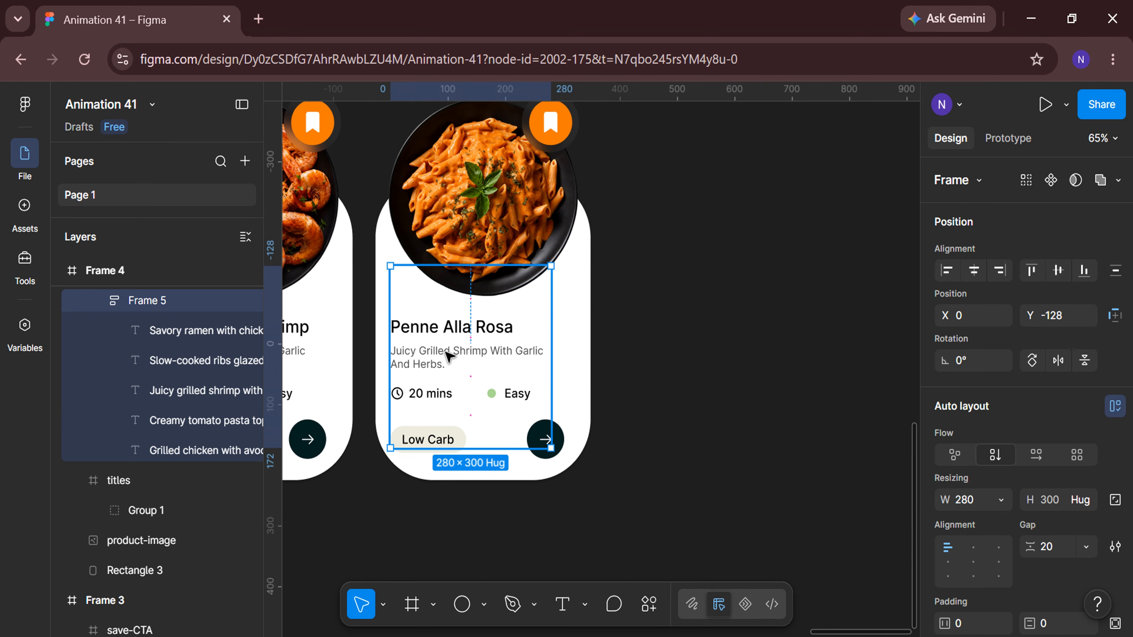
click(1083, 312)
text(-192)
key(Return)
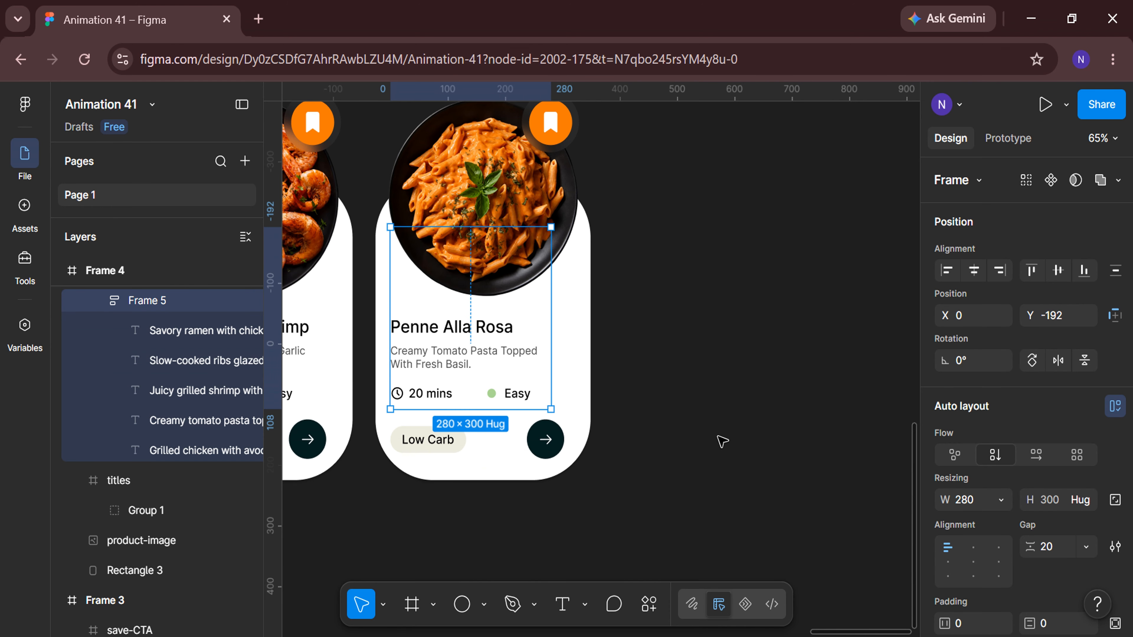
Set the fourth card's cooking time to 30 mins.
click(723, 441)
scroll(558, 513, up, 4)
scroll(558, 512, left, 2)
double_click(428, 333)
double_click(427, 331)
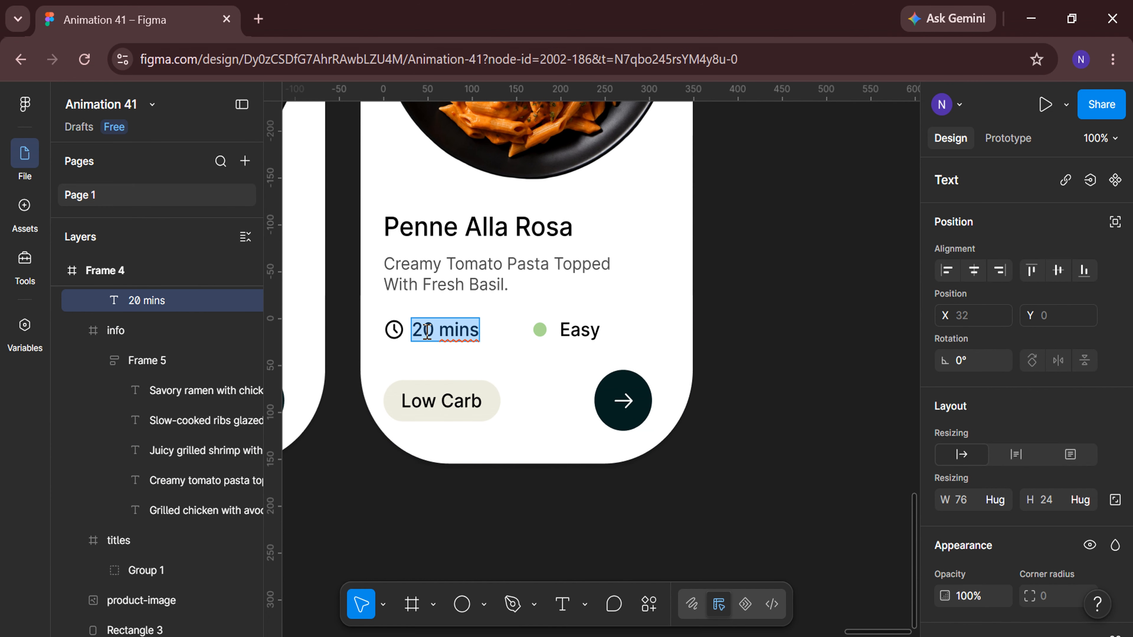
click(427, 331)
key(BackSpace)
text(3)
key(Escape)
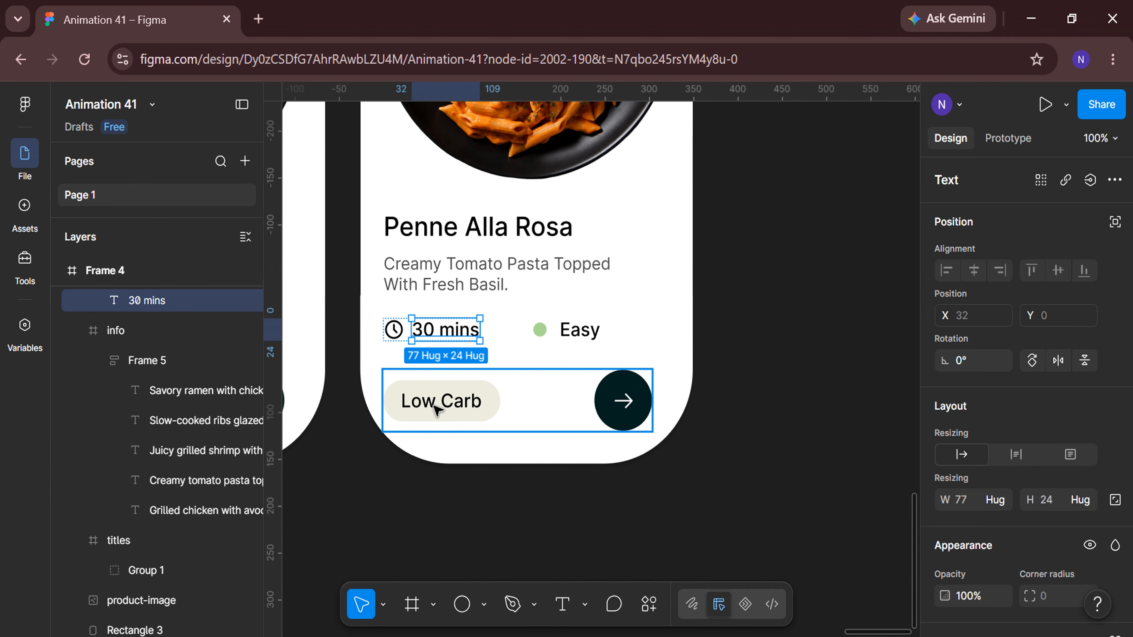
Rename the fourth card's category tag text as Vegetarian.
double_click(435, 404)
text(Vegetari)
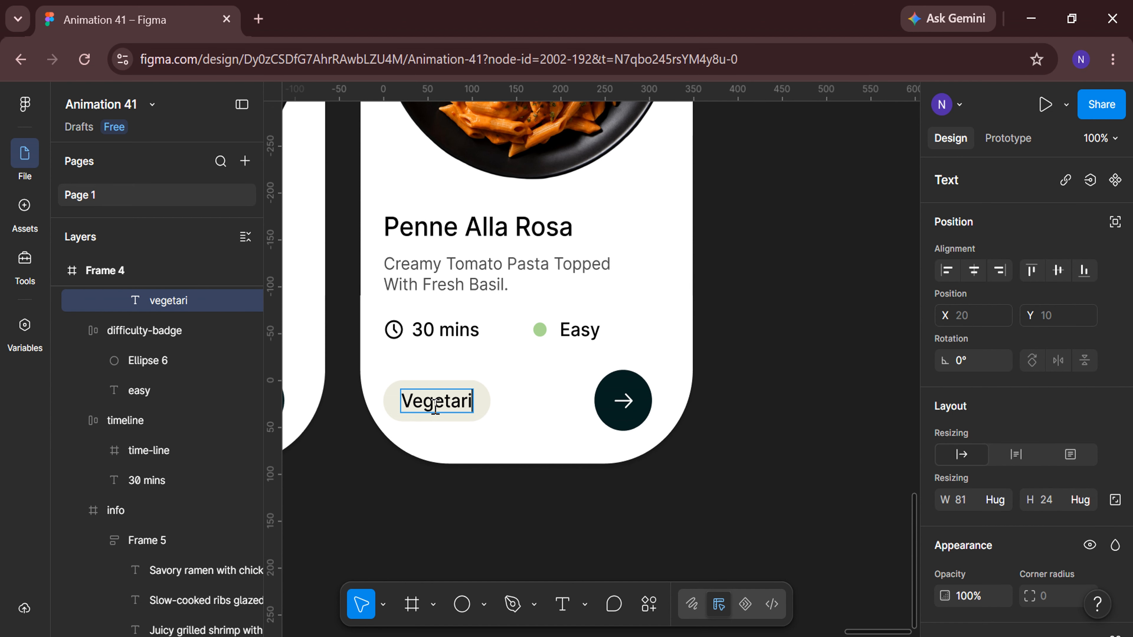
text(an)
key(Escape)
key(Escape)
Duplicate Frame 4 to create a fifth recipe card.
key(shift+1)
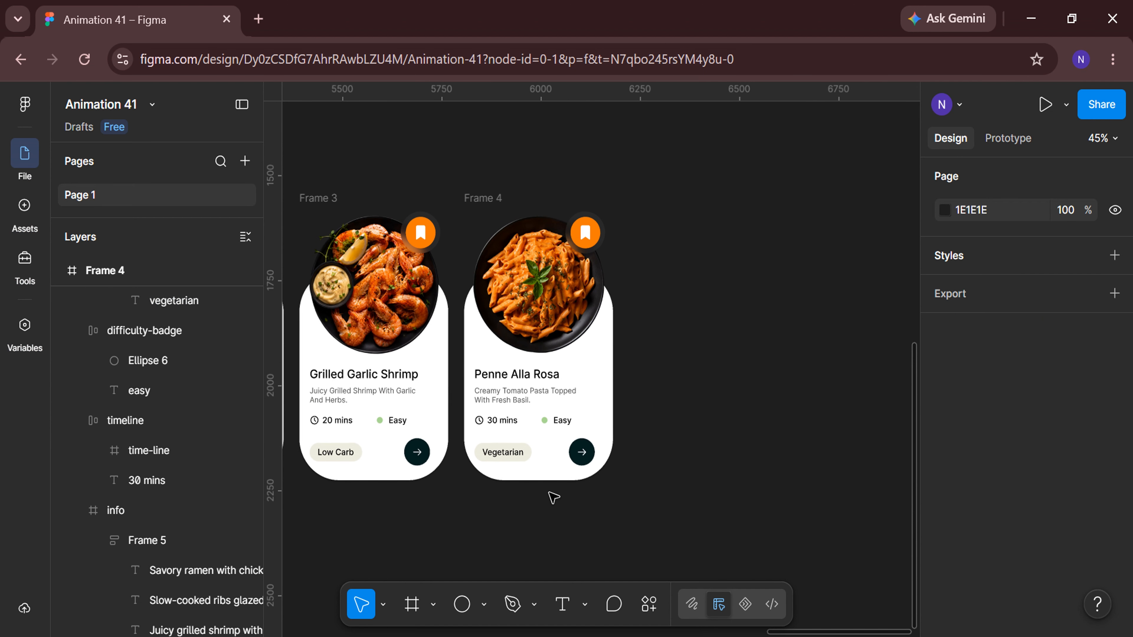
click(486, 196)
key(ctrl+d)
Replace the fifth card's food image with Image_5 uploaded from the computer.
key(shift+2)
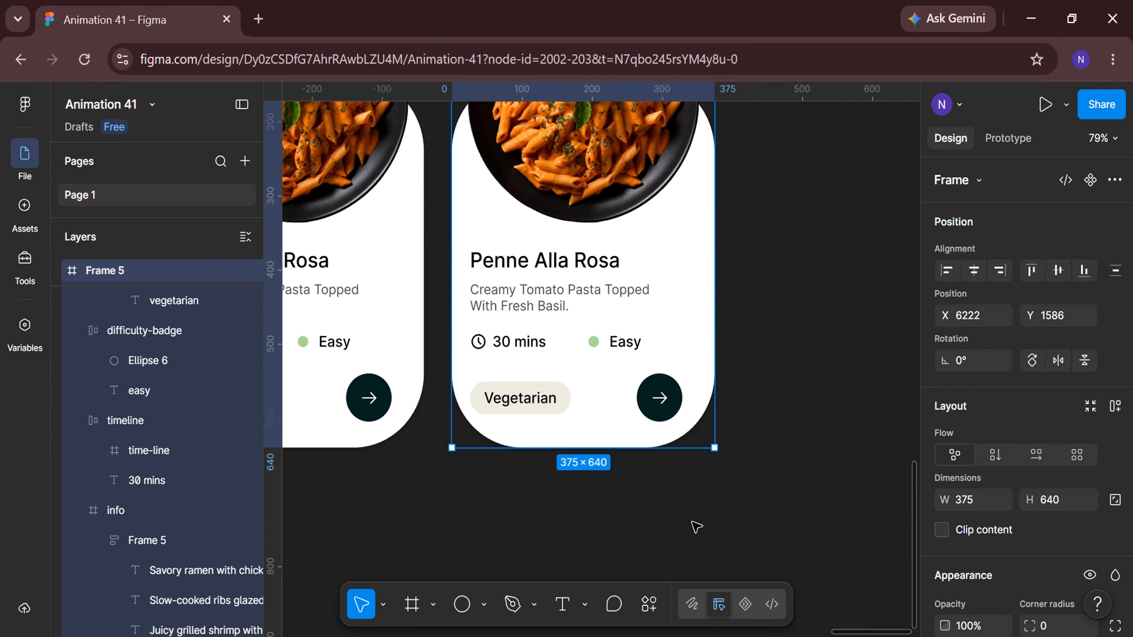
scroll(696, 527, up, 1)
click(627, 205)
scroll(627, 205, up, 3)
double_click(627, 205)
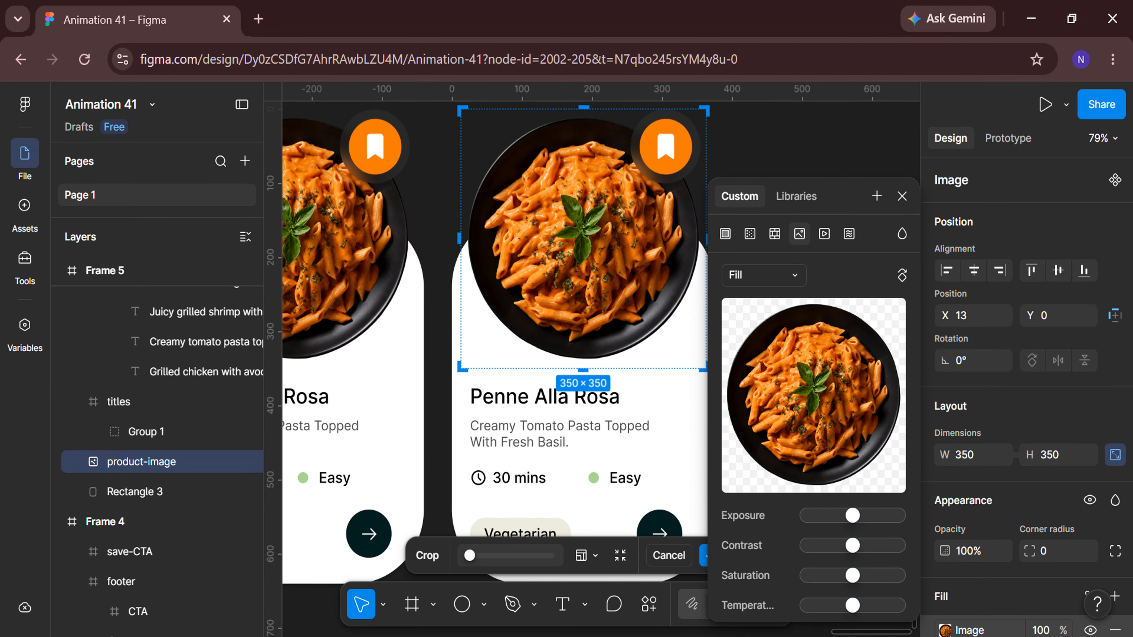
click(805, 377)
click(691, 470)
click(880, 557)
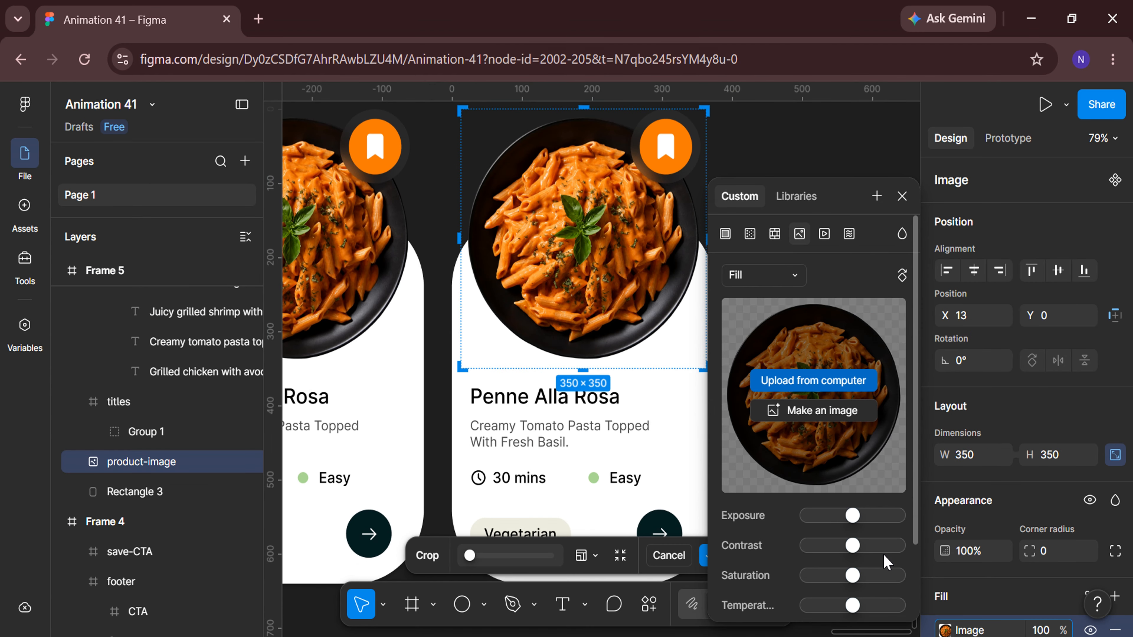
key(Escape)
Shift the fifth card's titles group to Y -236 so the Healthy Chicken Salad title shows.
scroll(855, 275, down, 2)
double_click(533, 306)
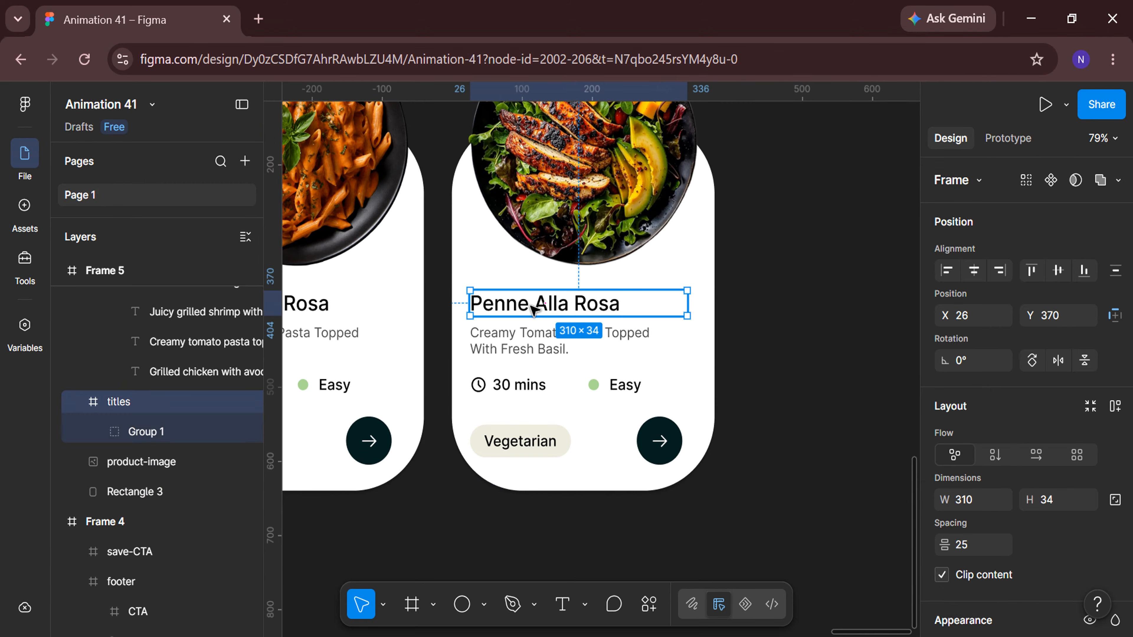
click(1081, 315)
text(-23)
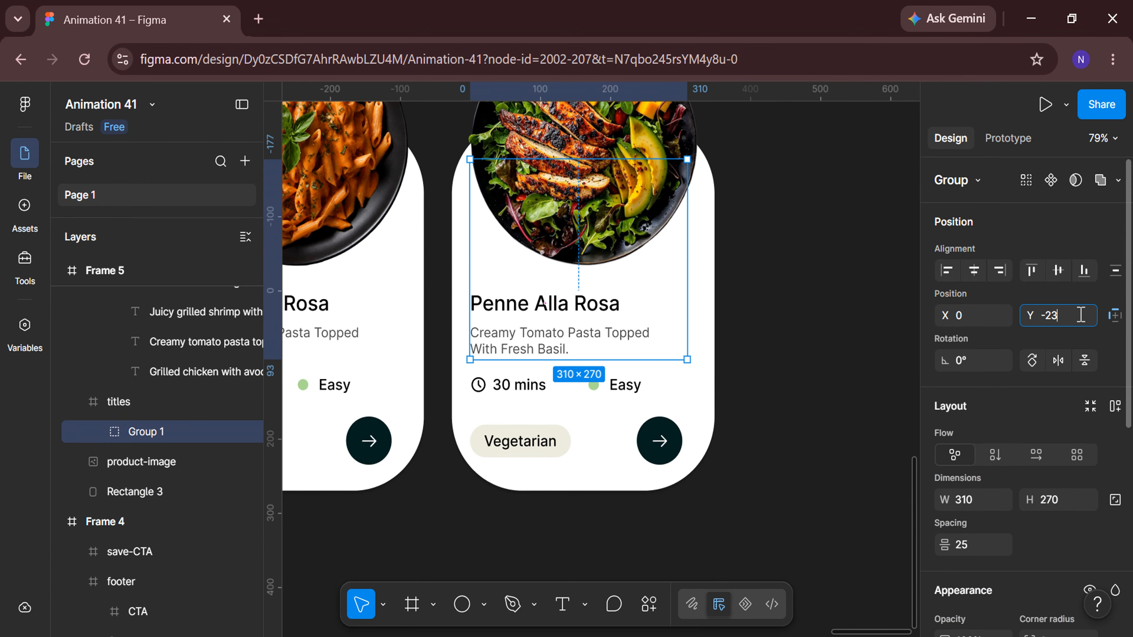
text(6)
key(Return)
Shift the fifth card's description frame to Y -256 so the chicken salad description shows.
click(830, 378)
double_click(546, 340)
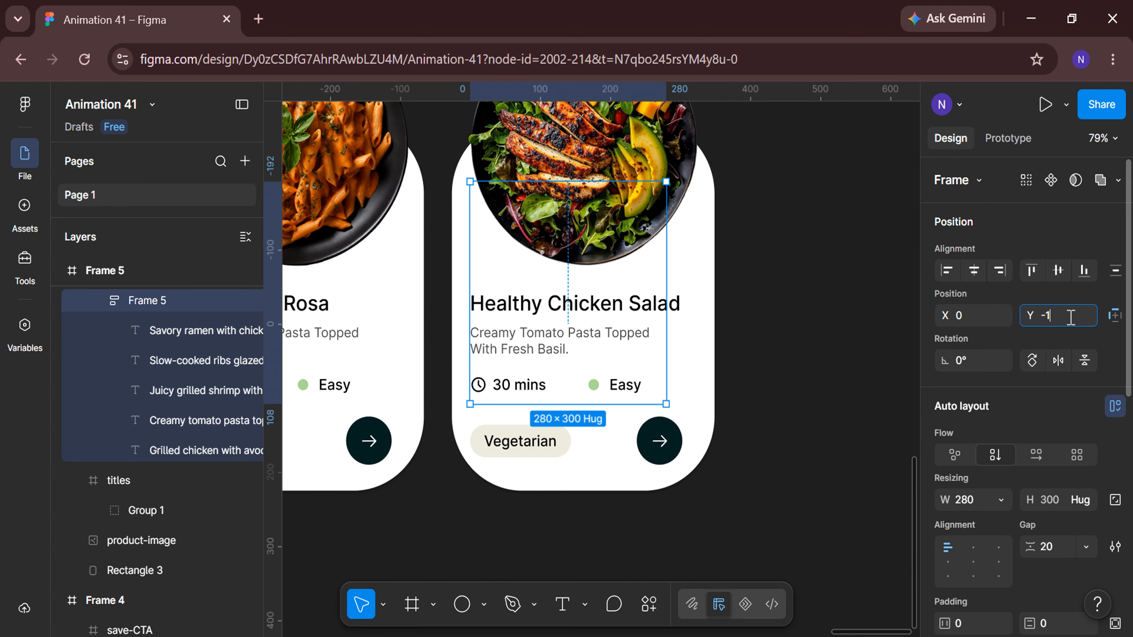
key(Return)
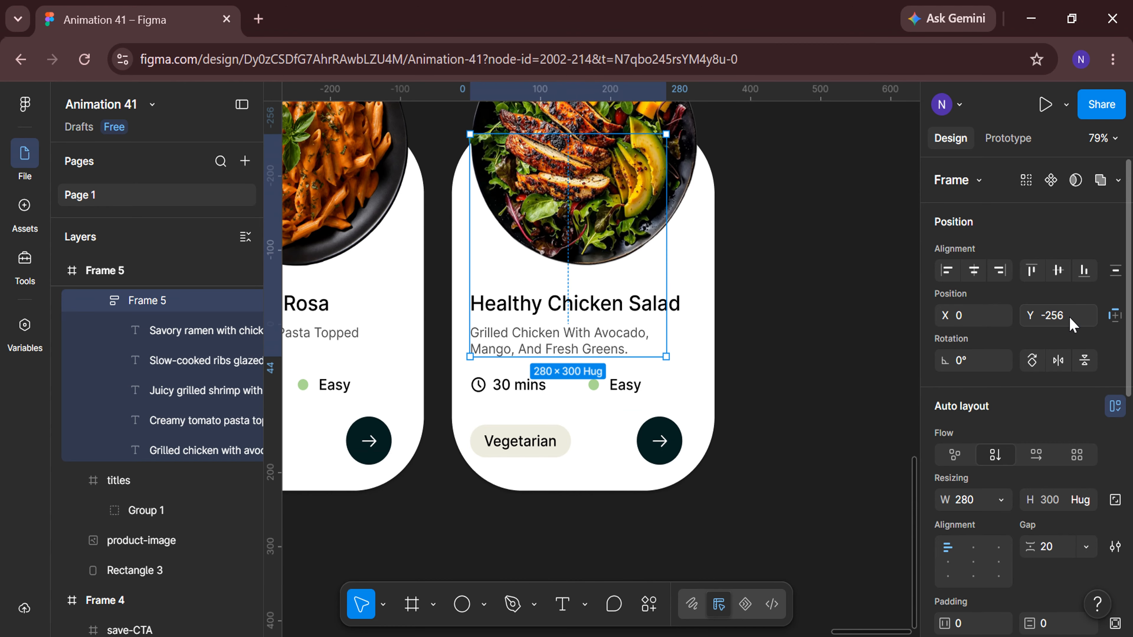
Set the fifth card's cooking time to 20 mins and rename its tag as High Protein.
click(509, 385)
double_click(505, 385)
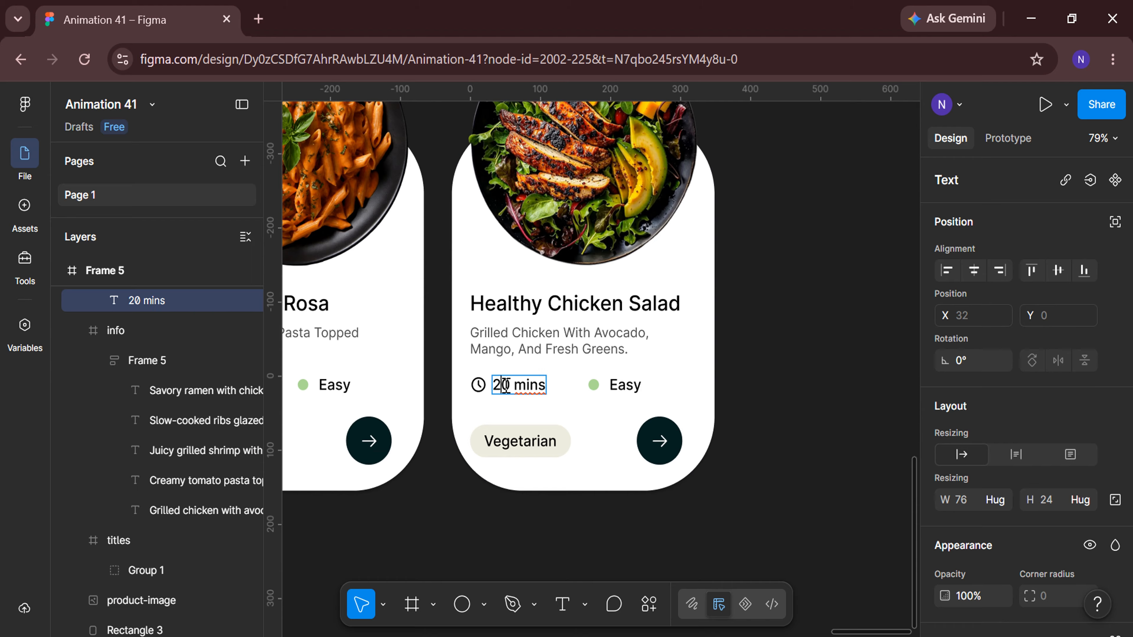
double_click(523, 439)
text(High Protein)
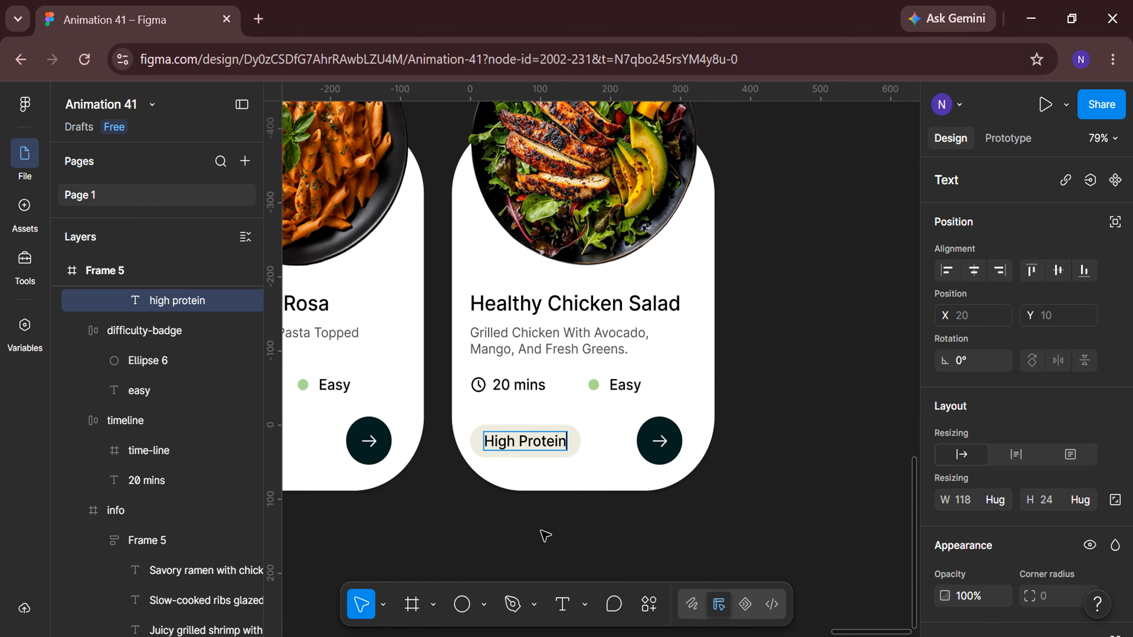
key(Escape)
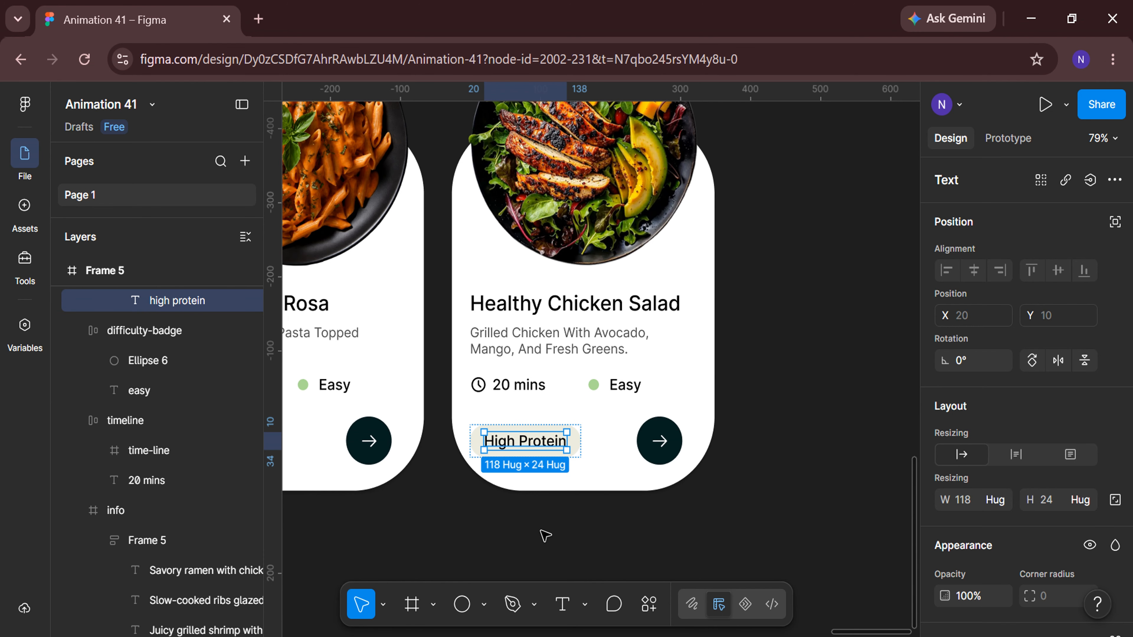
Select Frames 1, 2 and 3 together and duplicate them as three new cards.
key(Escape)
key(shift+1)
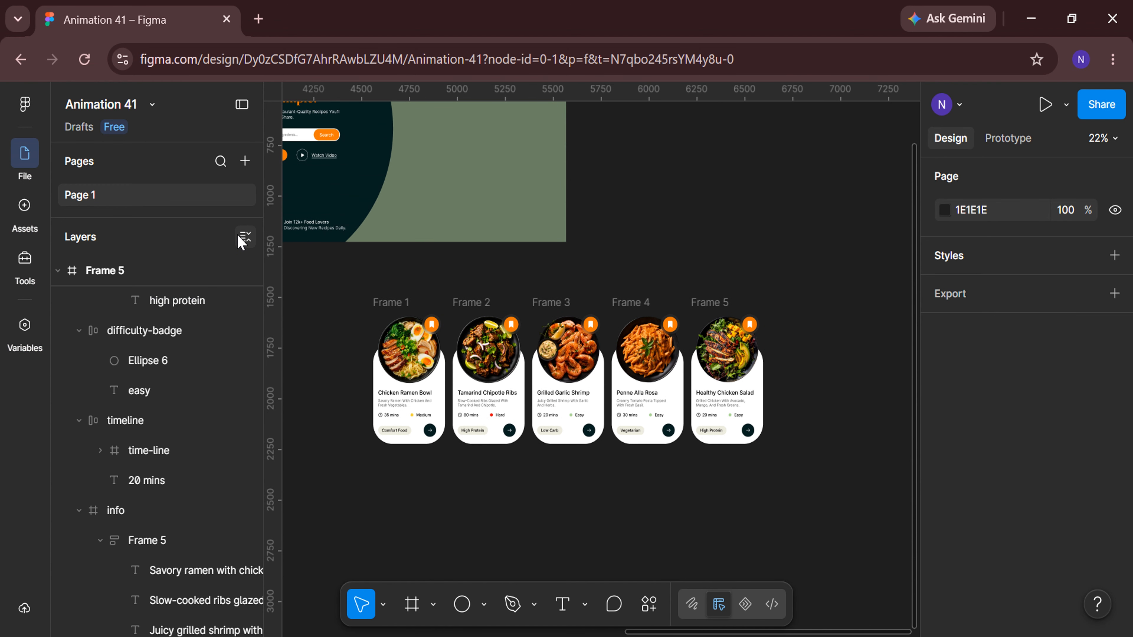
click(245, 238)
scroll(139, 451, up, 3)
click(112, 391)
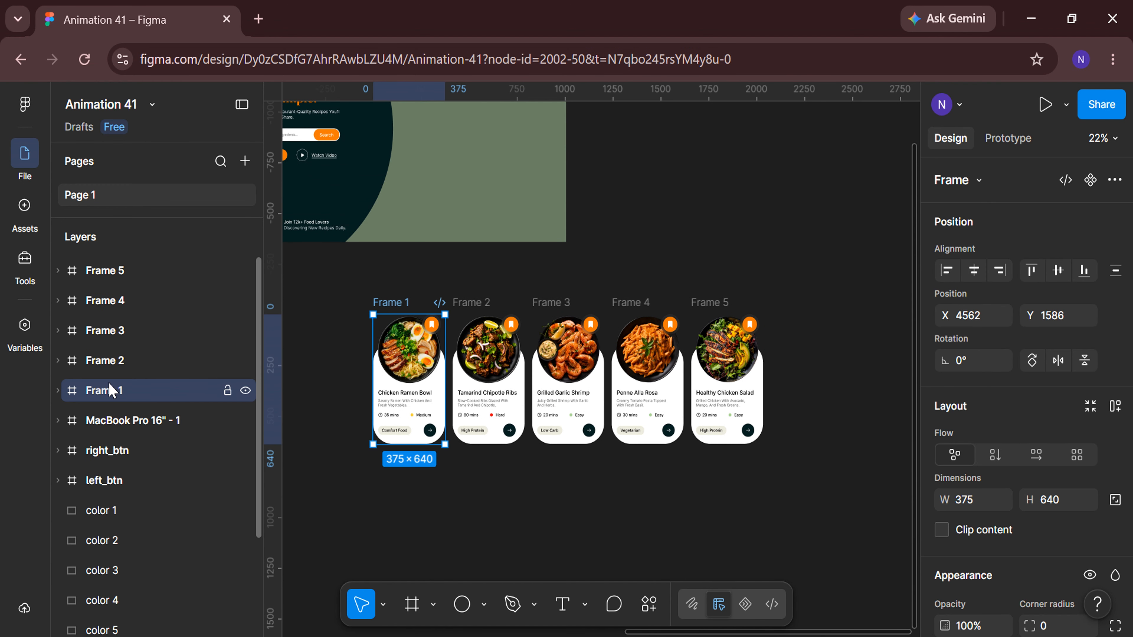
shift+click(104, 360)
shift+click(95, 331)
key(ctrl+d)
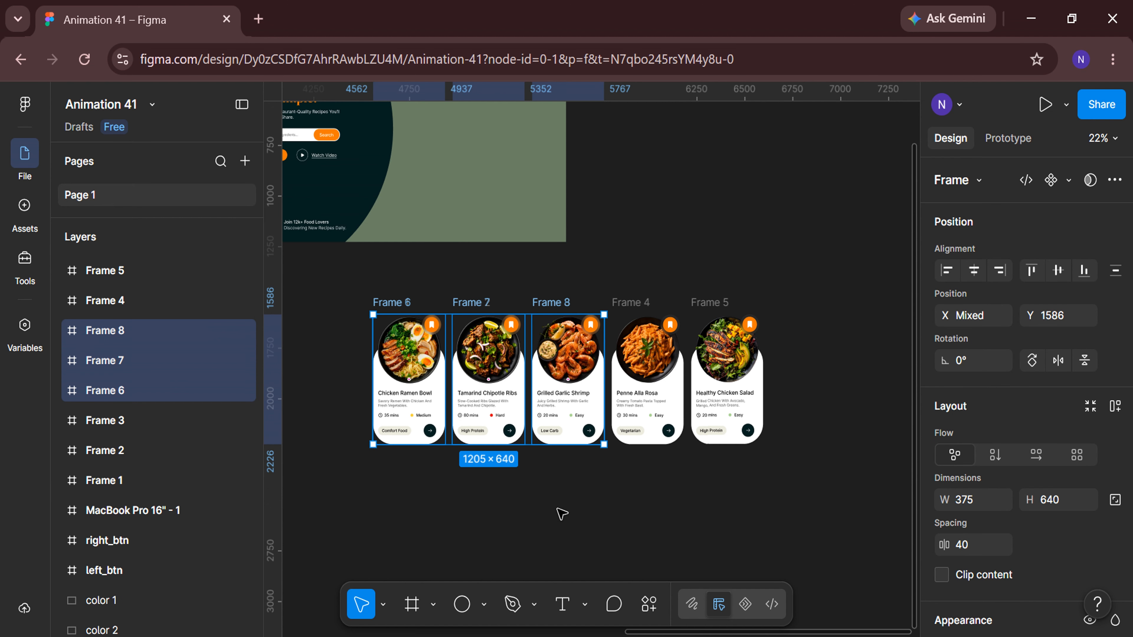
Move the three duplicated cards to the right of the fifth card, forming one row of eight cards.
scroll(561, 513, down, 2)
drag(437, 404, 730, 404)
click(656, 493)
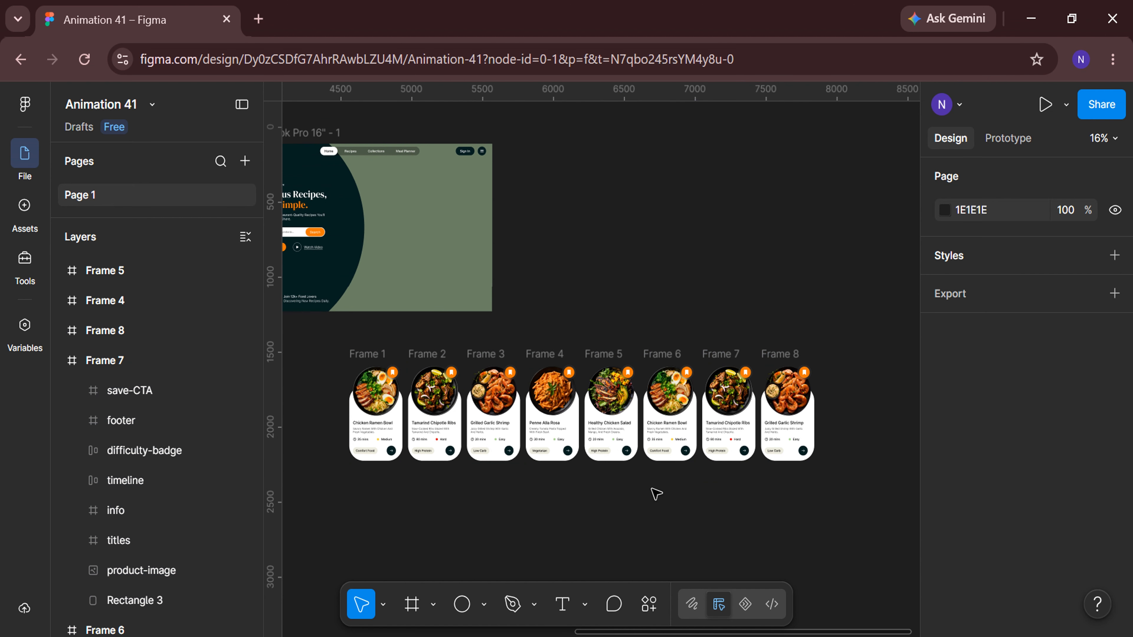
Select all eight card frames and set the spacing between them to 35.
click(245, 237)
click(174, 488)
drag(174, 496, 115, 278)
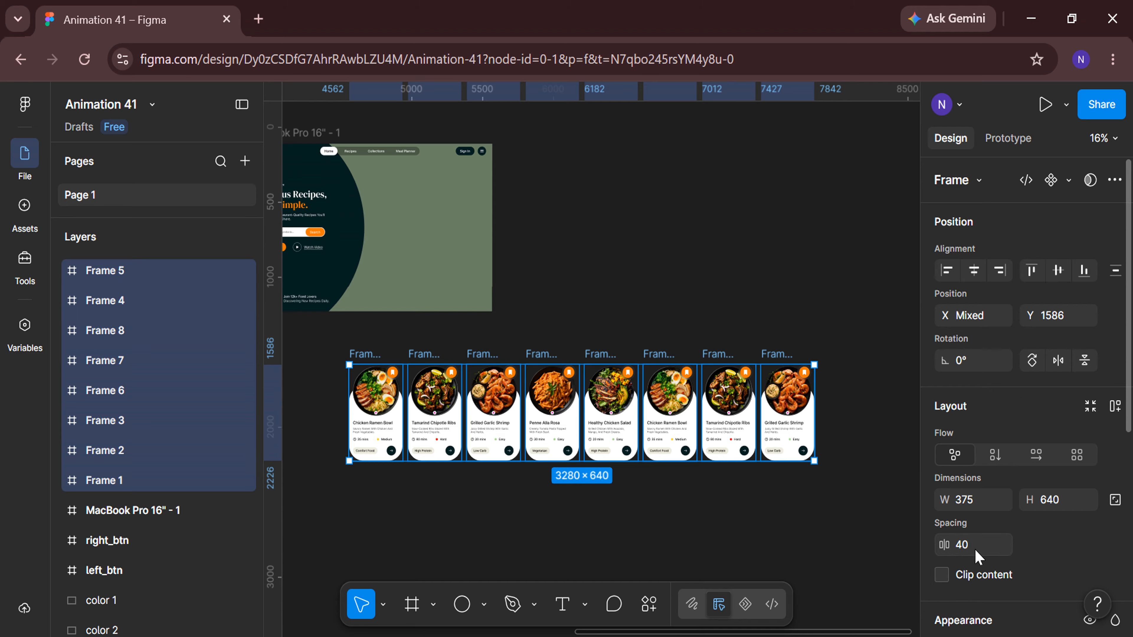
text(35)
key(Return)
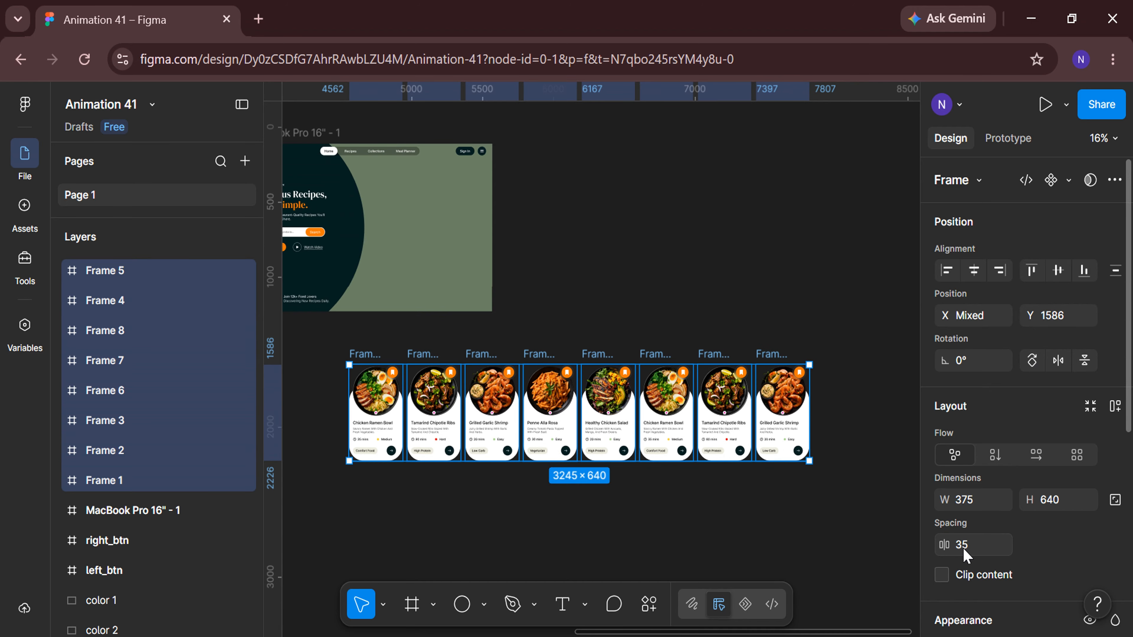
Group the eight cards and wrap the group in a new frame.
right_click(687, 409)
click(722, 418)
right_click(718, 422)
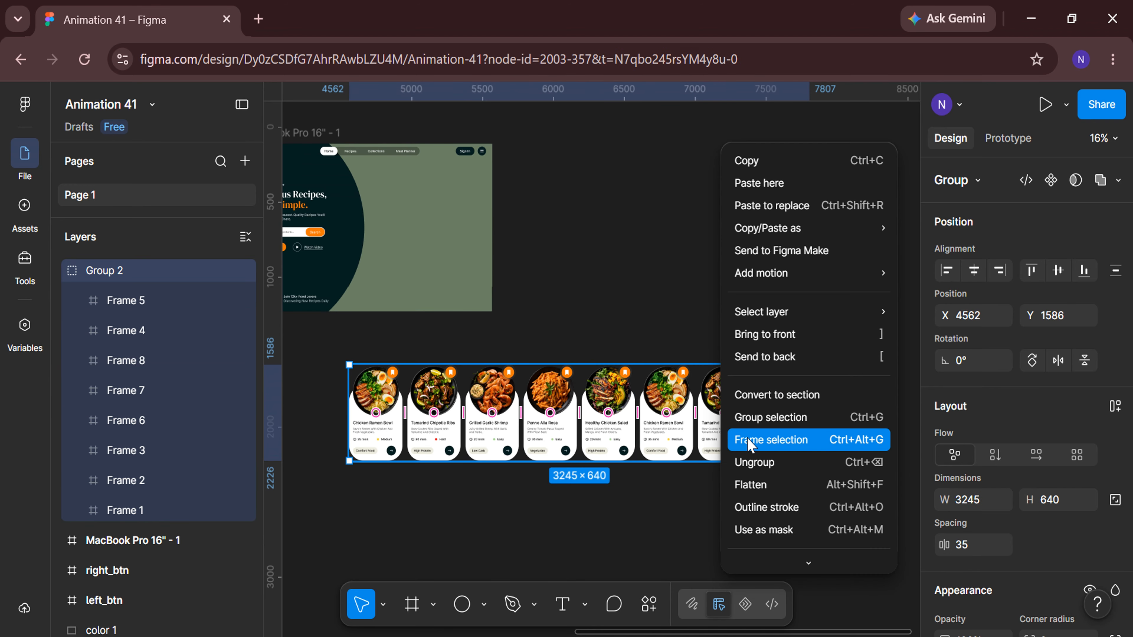
click(771, 439)
Narrow the new frame to about 1030 × 640 so three cards show, and turn on clip content.
drag(806, 435, 497, 430)
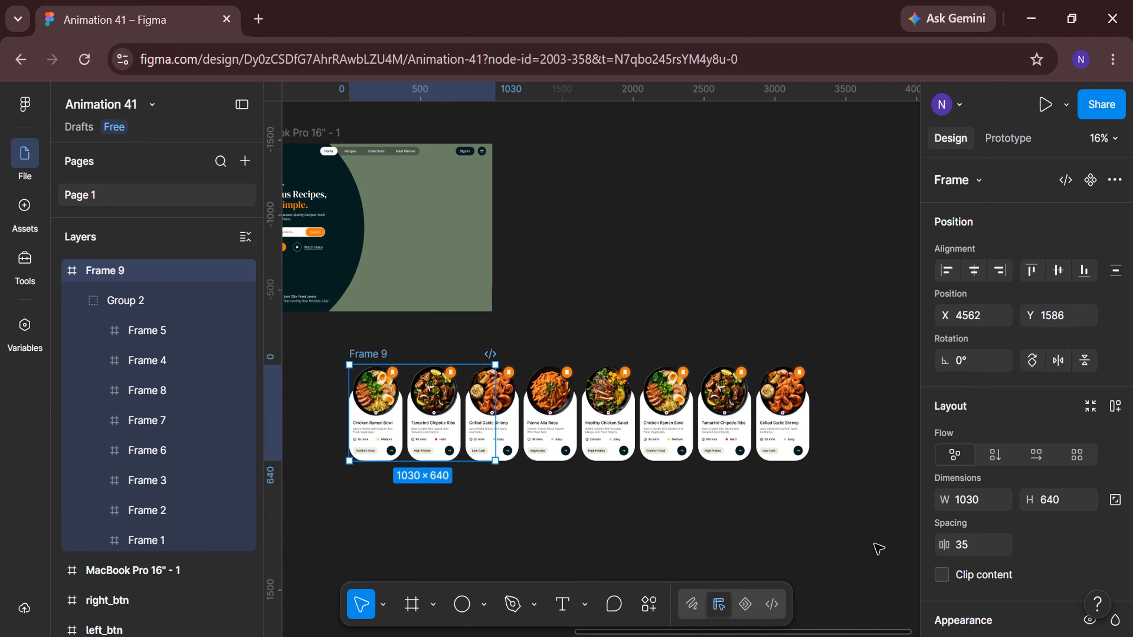
click(942, 575)
Rename the carousel frame as slider.
scroll(549, 509, left, 3)
double_click(165, 274)
key(BackSpace)
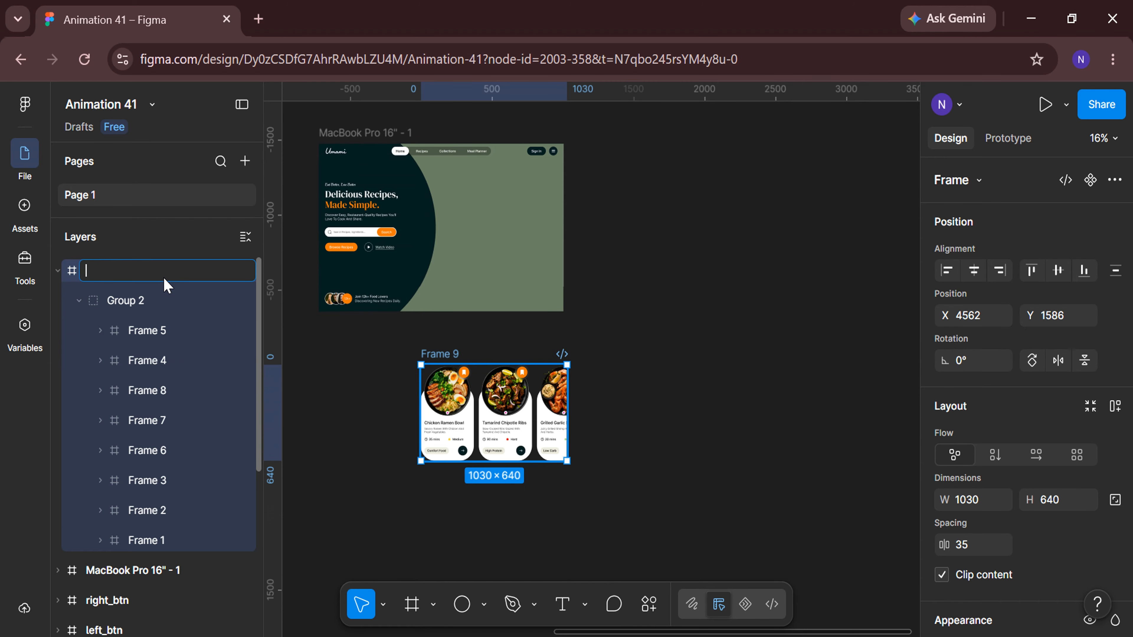
text(slider)
key(Return)
Move the slider into the MacBook Pro 16" - 1 hero frame and position it at X 700, Y 260.
scroll(374, 314, up, 5)
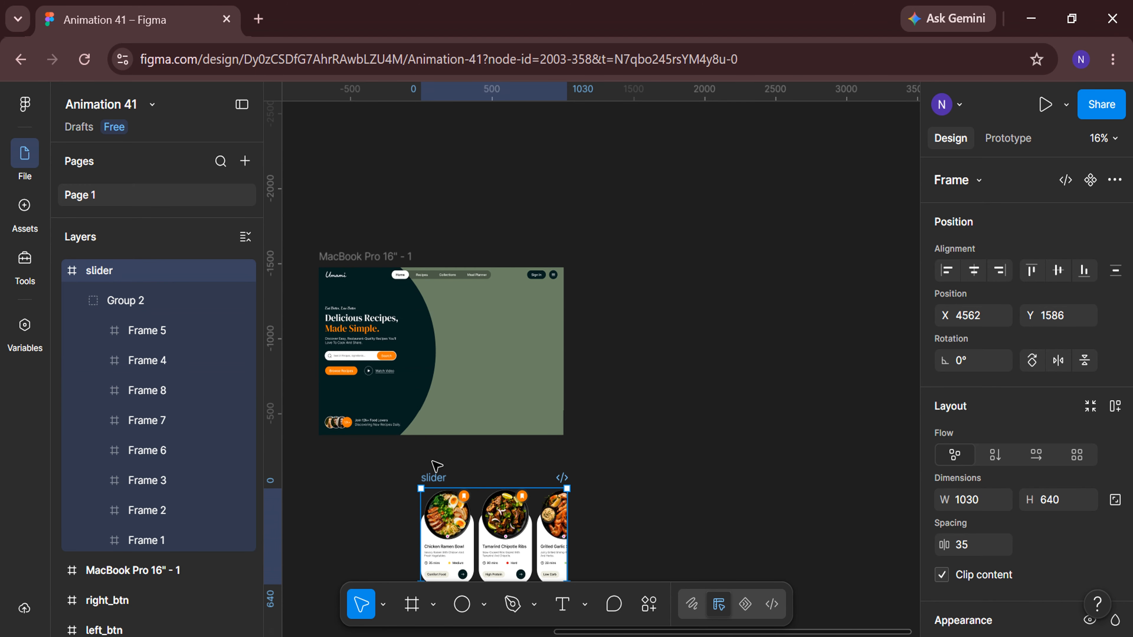
drag(435, 468, 429, 301)
scroll(456, 345, up, 4)
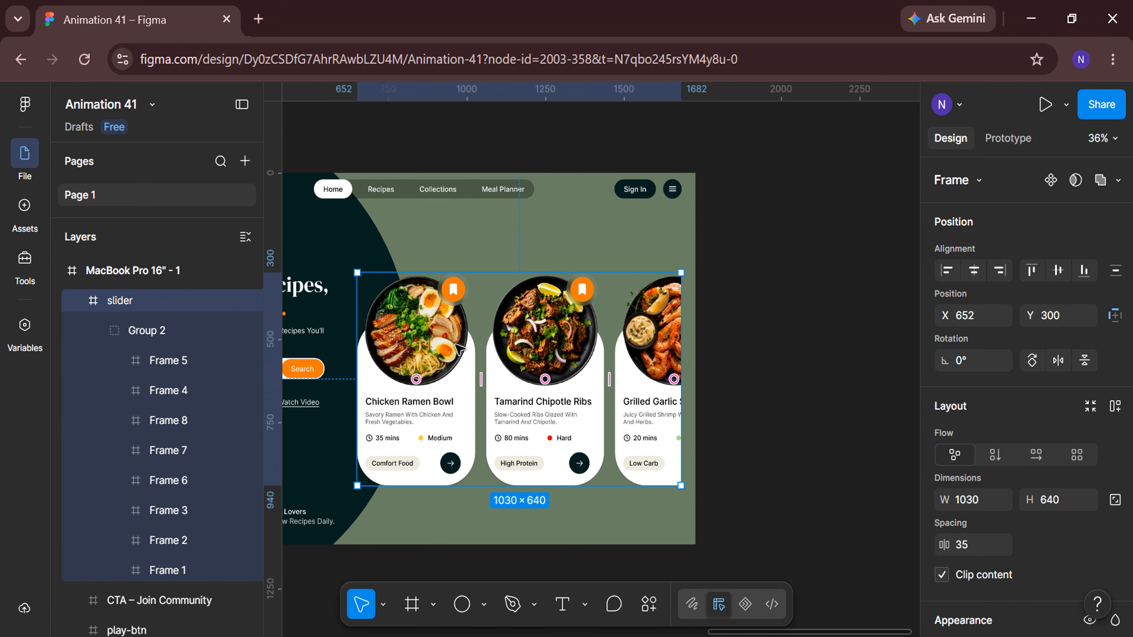
drag(465, 340, 481, 338)
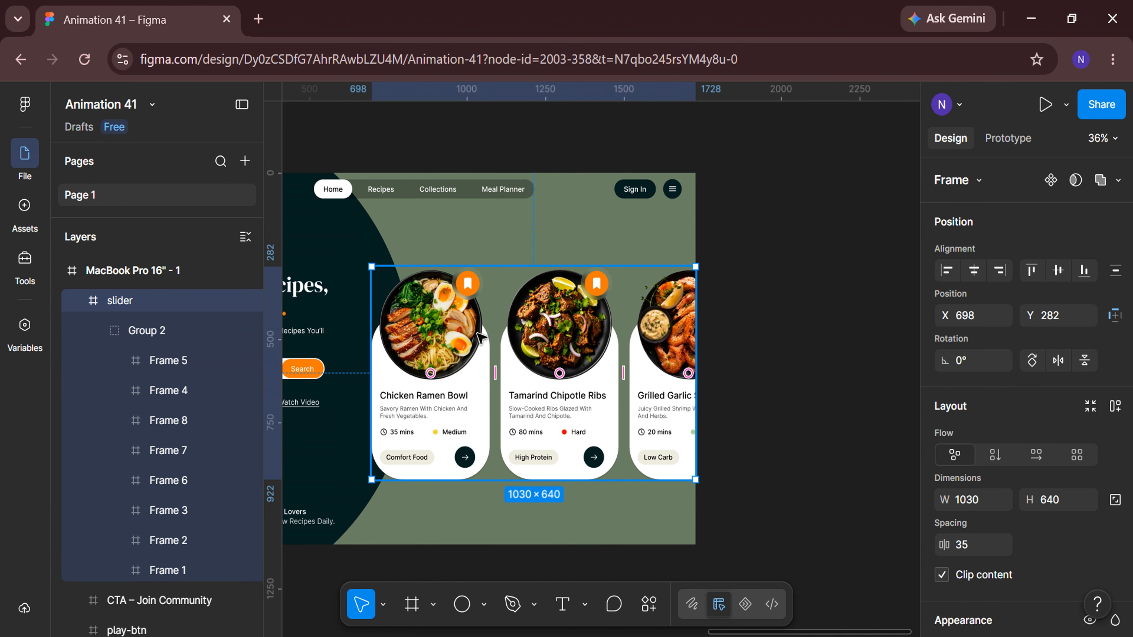
click(982, 316)
text(700)
key(Return)
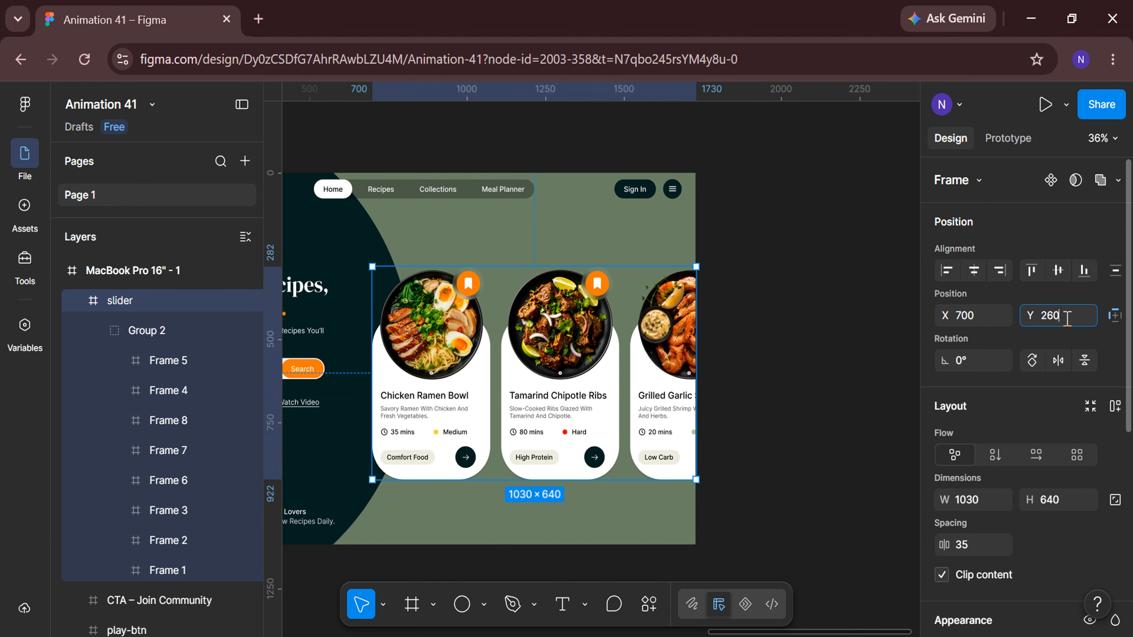
click(798, 473)
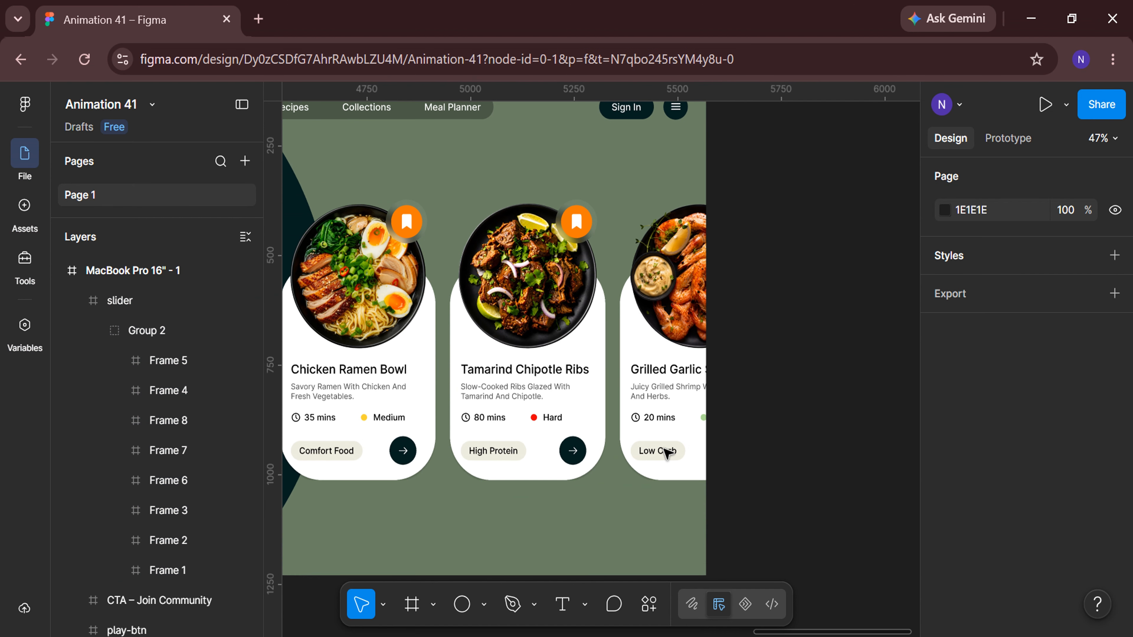
Duplicate the arrow icon inside the second card's CTA button and move the copy above the cards in the hero.
click(576, 452)
double_click(575, 452)
double_click(576, 452)
double_click(576, 452)
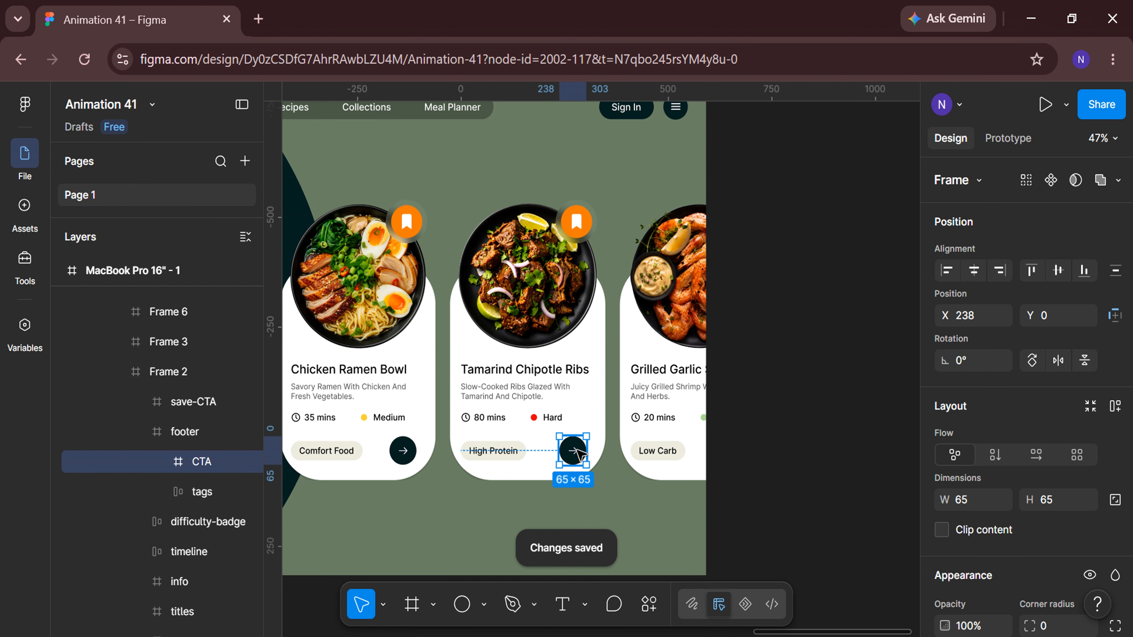
double_click(579, 453)
key(ctrl+d)
drag(577, 451, 639, 174)
scroll(639, 173, up, 5)
scroll(639, 174, up, 1)
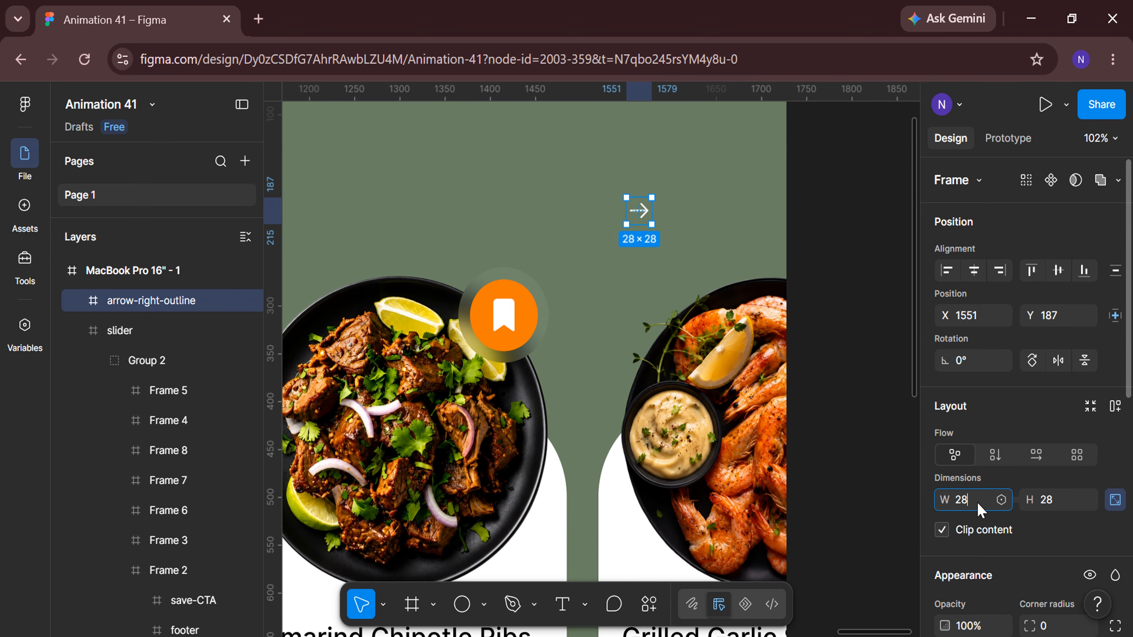
click(834, 343)
Add a View All Recipes text layer to the left of the copied arrow.
scroll(834, 343, left, 2)
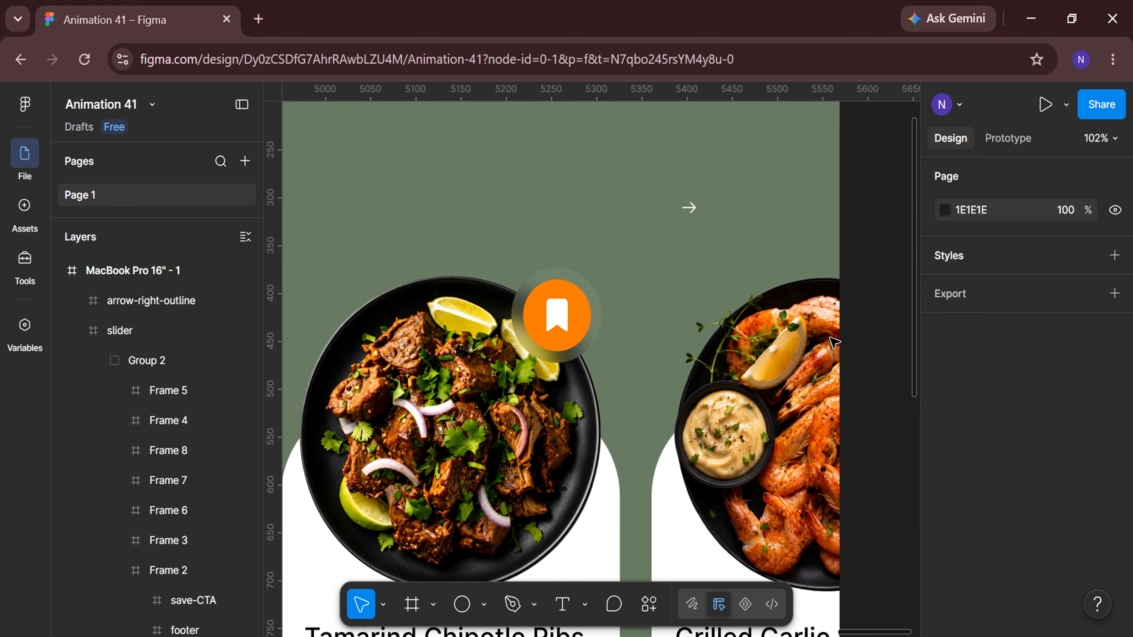
click(563, 605)
click(499, 196)
scroll(499, 196, up, 2)
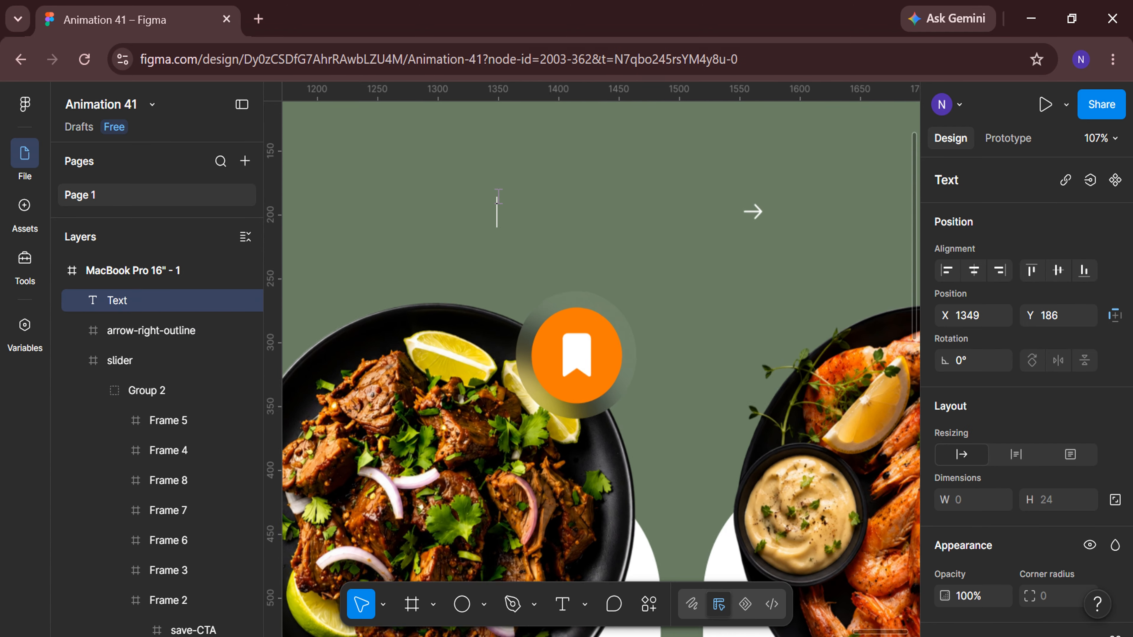
text(v)
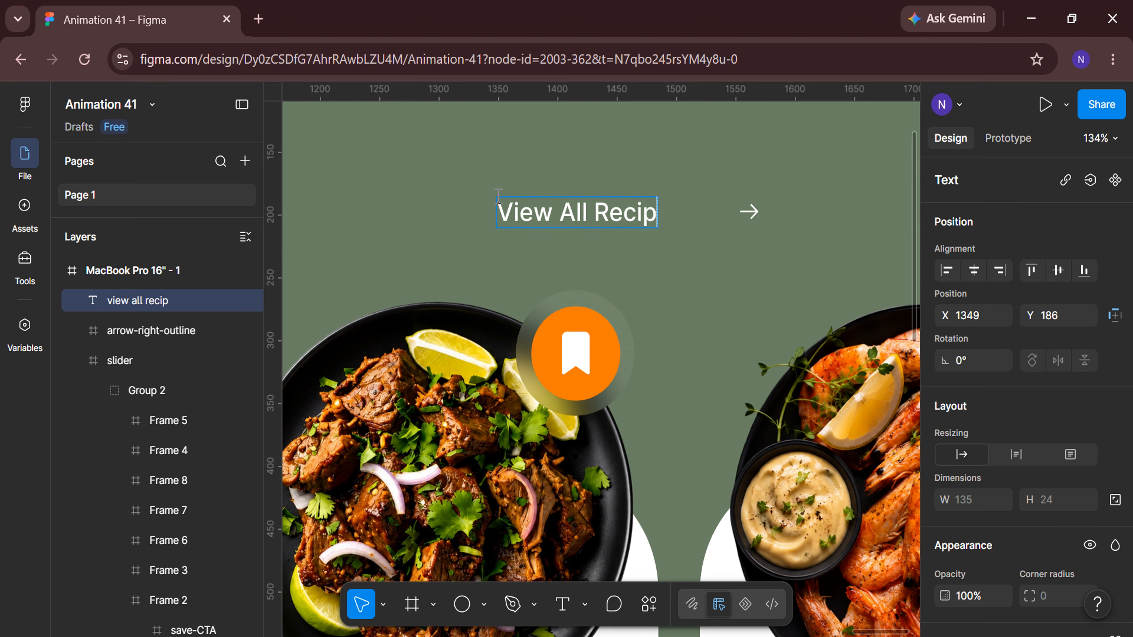
Set the View All Recipes text size to 22 and underline it.
scroll(991, 401, down, 5)
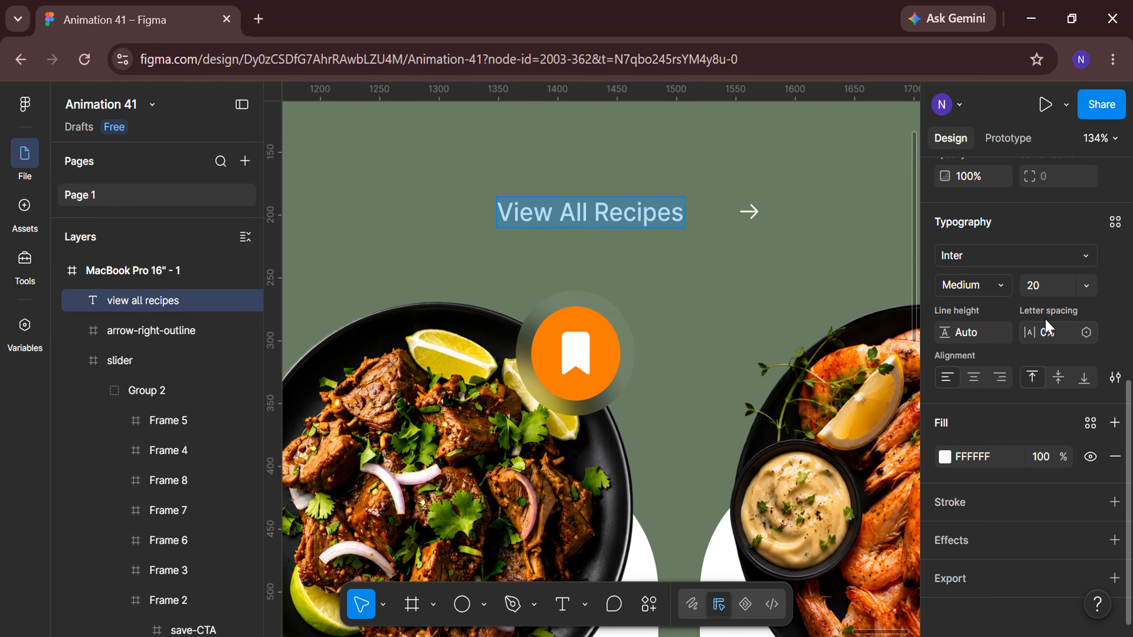
click(1062, 292)
text(22)
key(Return)
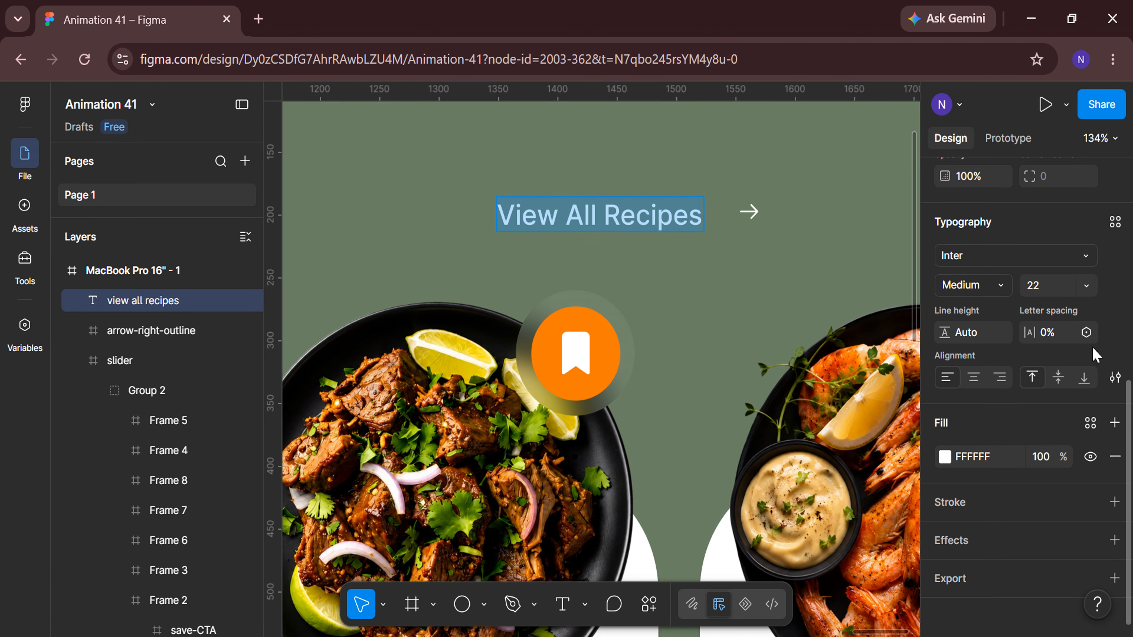
click(1114, 377)
click(853, 395)
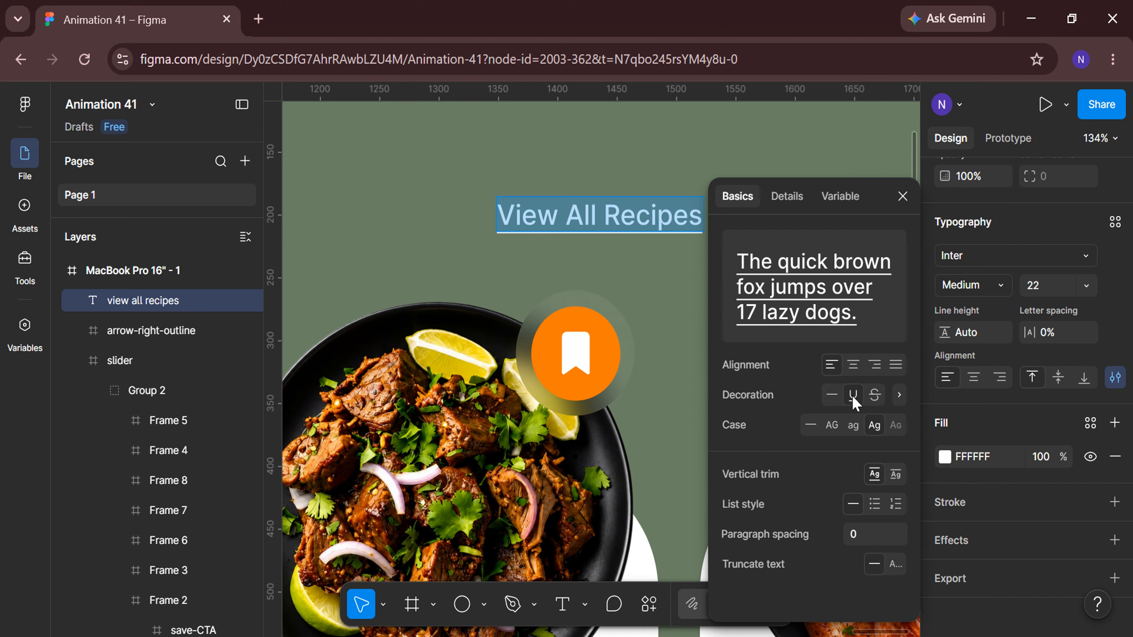
click(902, 197)
Select the View All Recipes text and the arrow, align them and set their spacing to 3.
click(183, 308)
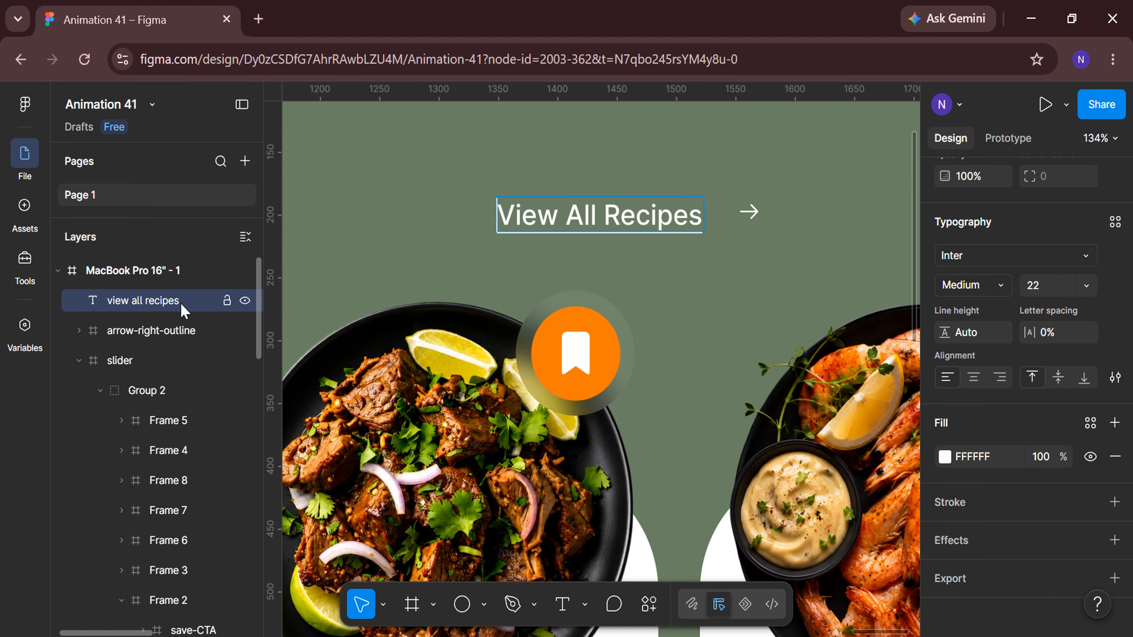
shift+click(177, 331)
scroll(1044, 405, up, 5)
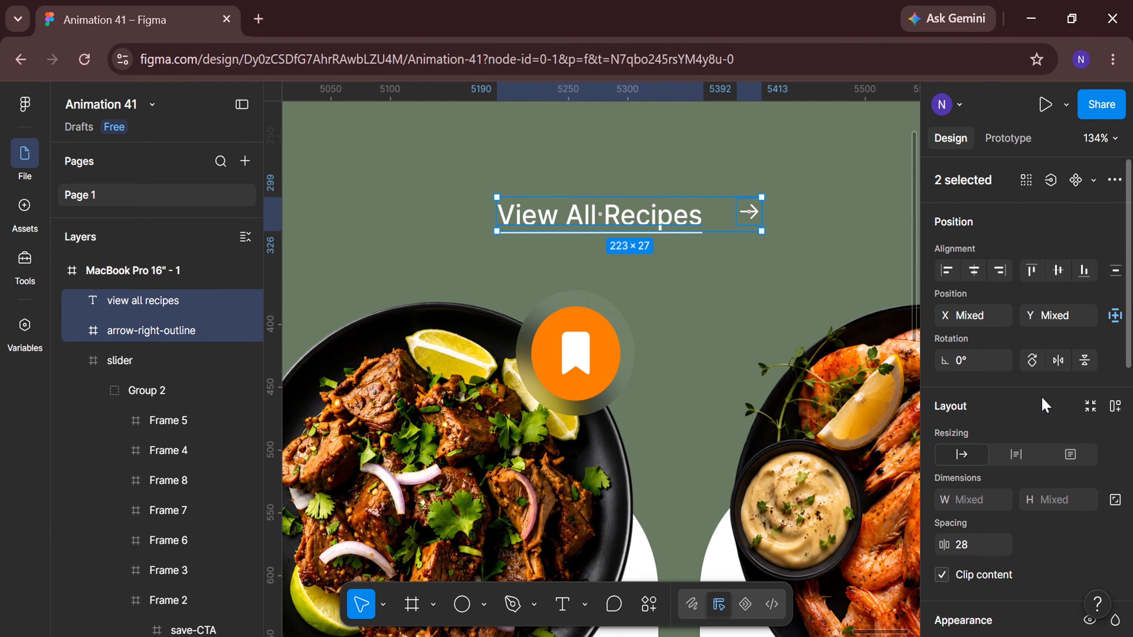
click(1084, 273)
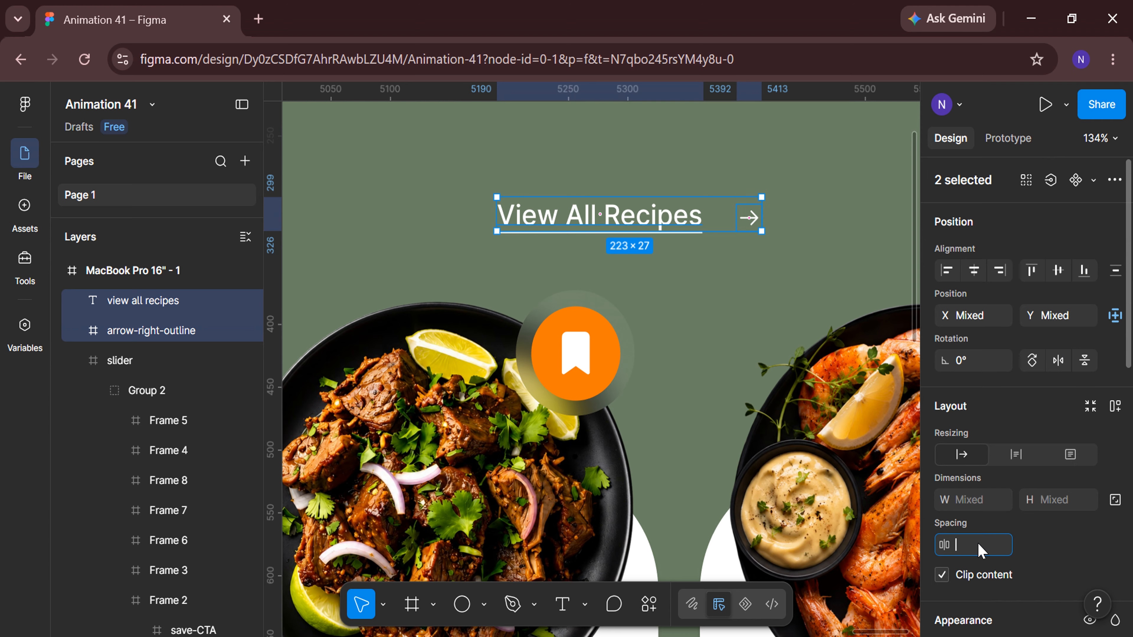
text(3)
key(Return)
Wrap the text and arrow in a new frame named link-CTA.
right_click(664, 227)
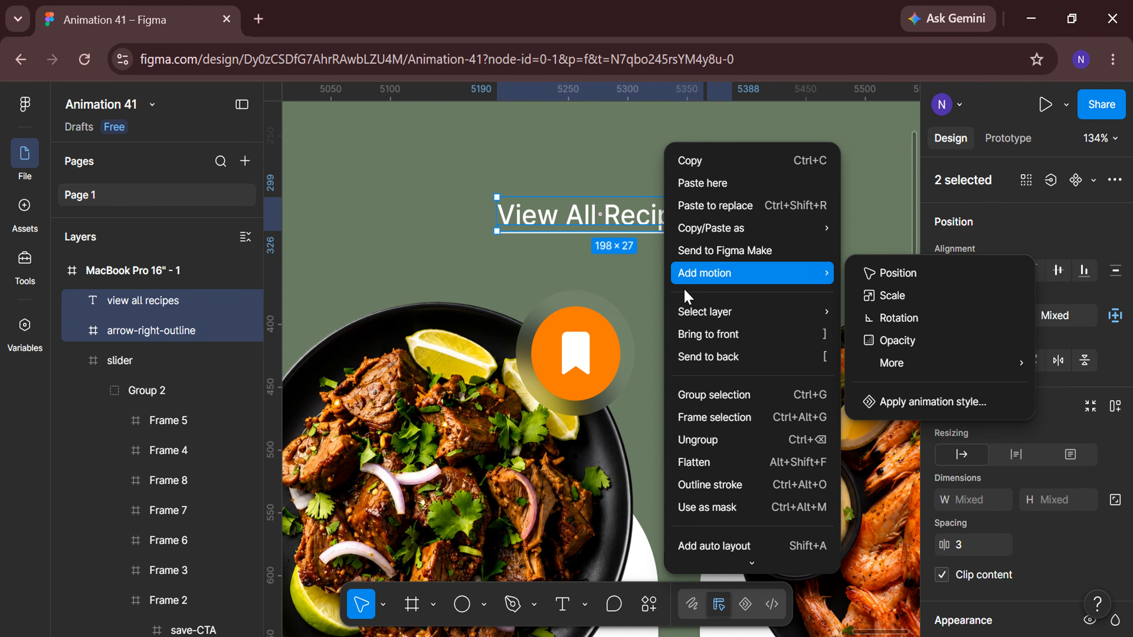
click(718, 415)
double_click(188, 307)
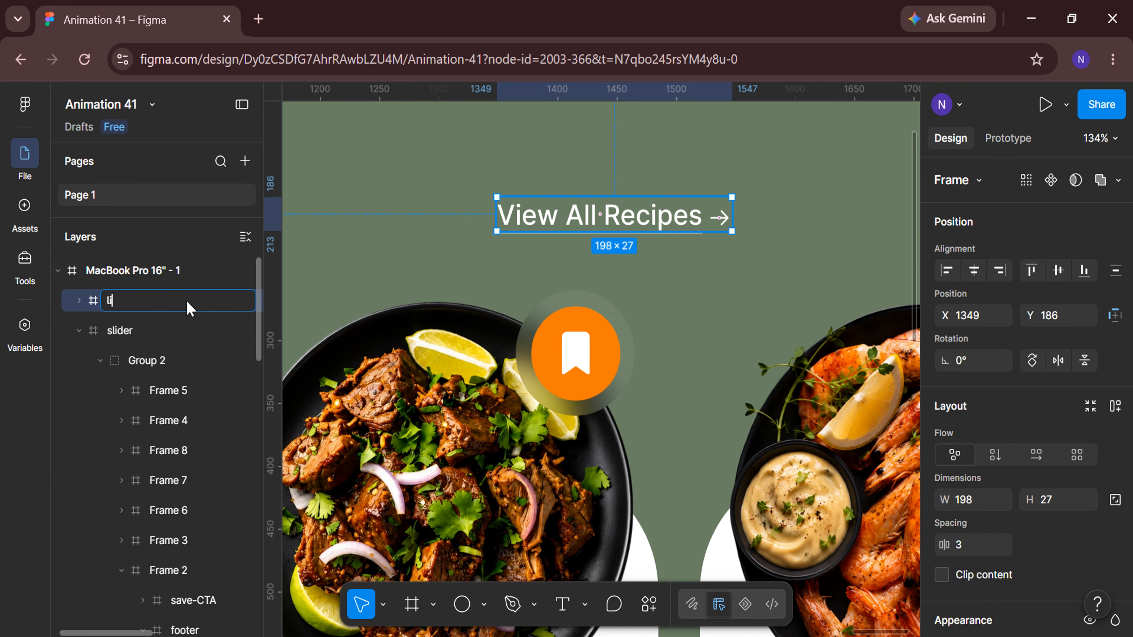
text(link-CTA)
key(Return)
Move the link-CTA frame above the slider's right end, setting its X position to 1475.
scroll(678, 281, down, 5)
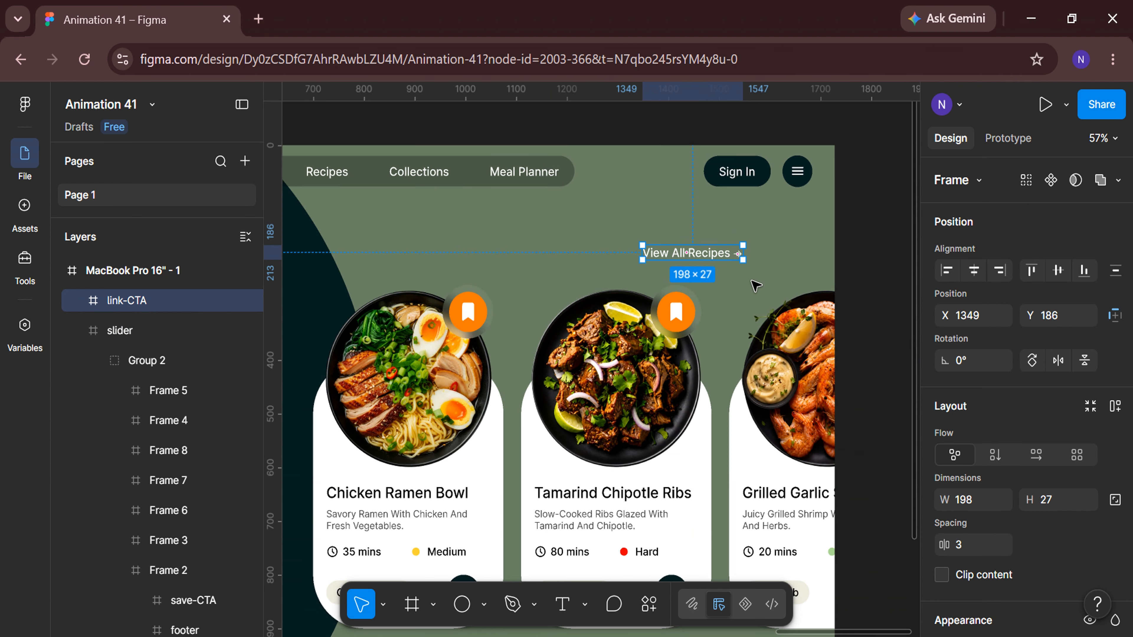
drag(680, 256, 739, 257)
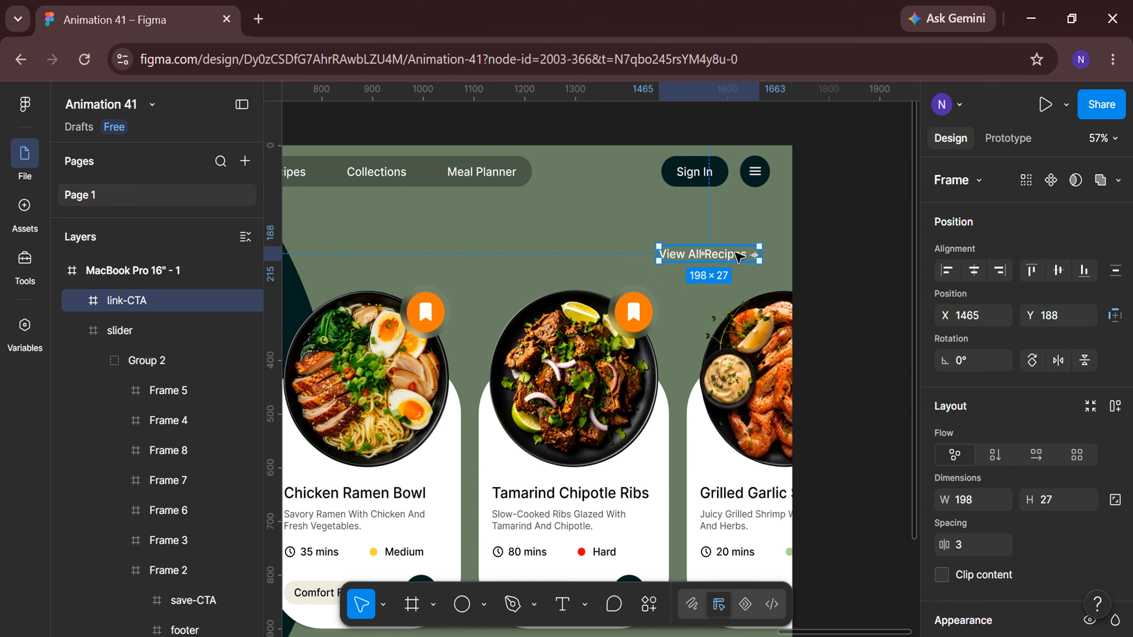
click(994, 317)
text(1475)
key(Return)
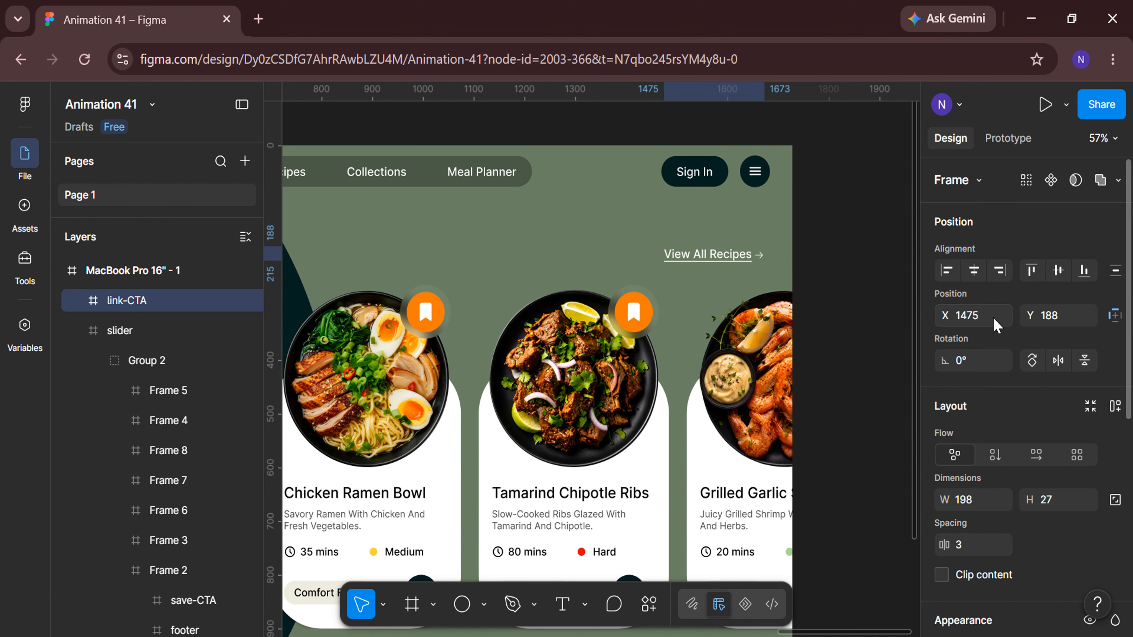
click(848, 417)
Select the left_btn and right_btn buttons and wrap them together in a new frame.
scroll(859, 464, down, 3)
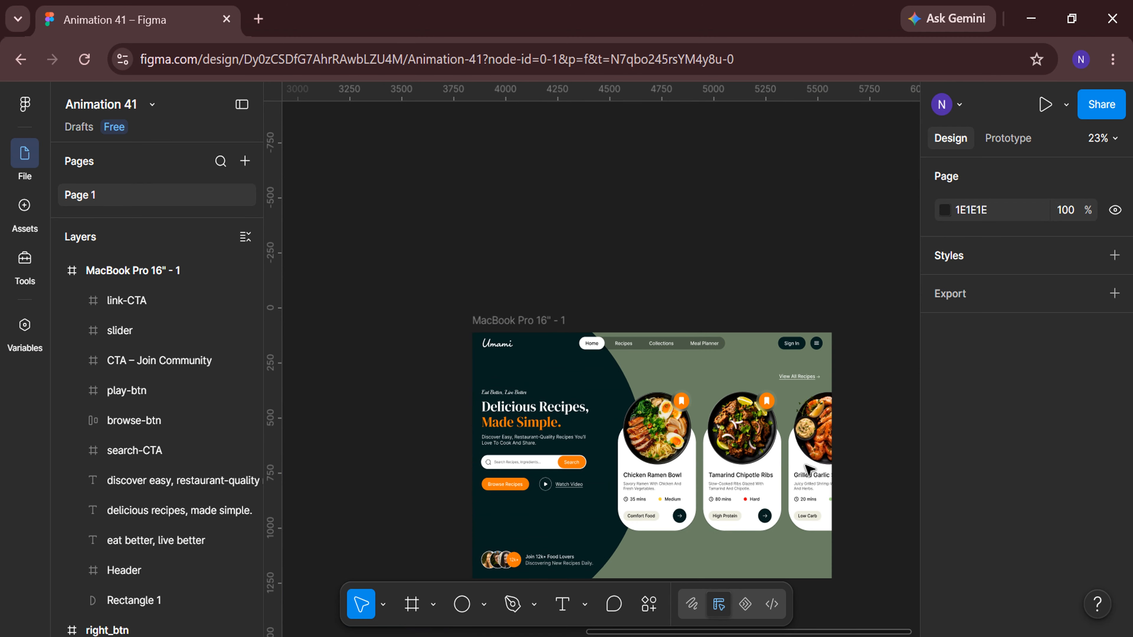
scroll(809, 469, down, 3)
scroll(486, 472, left, 6)
click(357, 216)
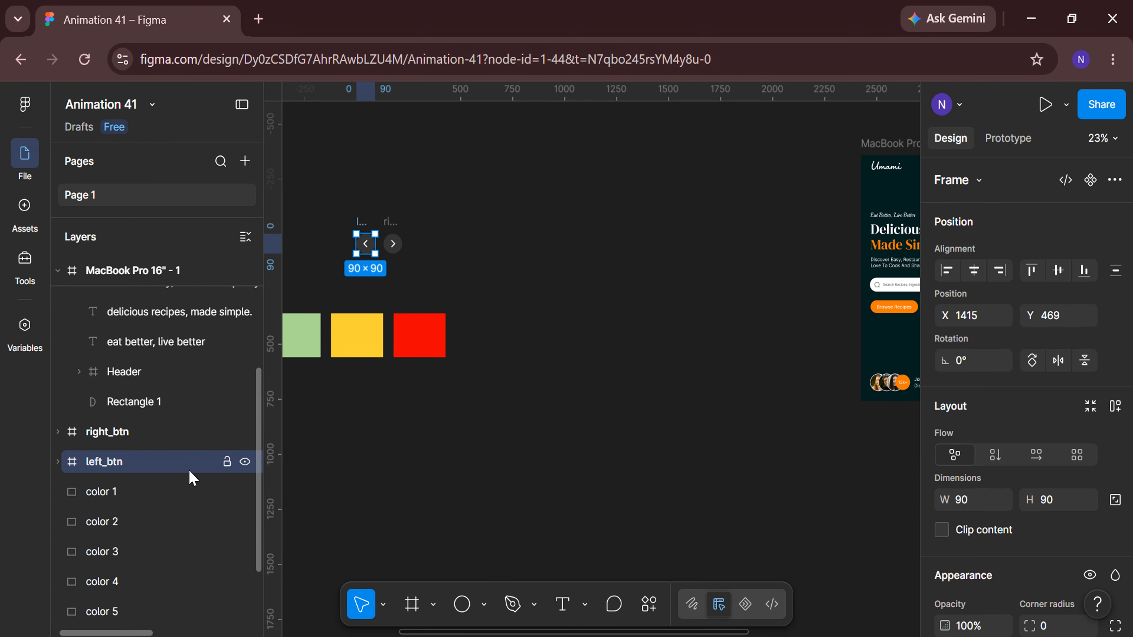
shift+click(167, 441)
right_click(376, 244)
mouse_move(405, 313)
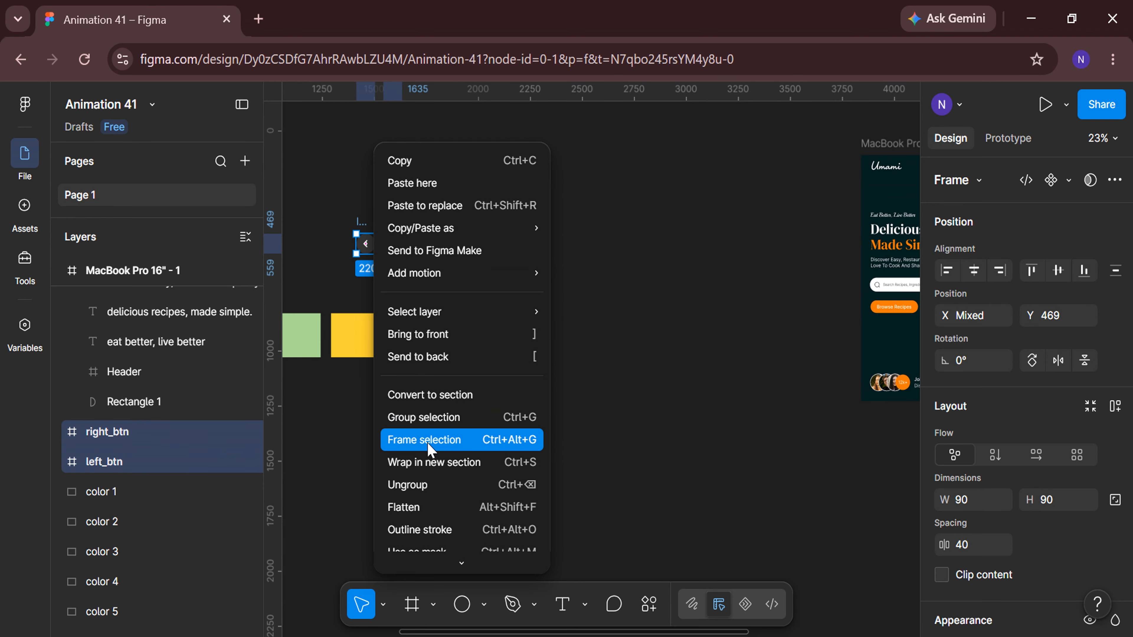
click(424, 440)
Move the button frame into the hero frame below the slider and position it at X 1425, Y 980.
scroll(769, 473, right, 4)
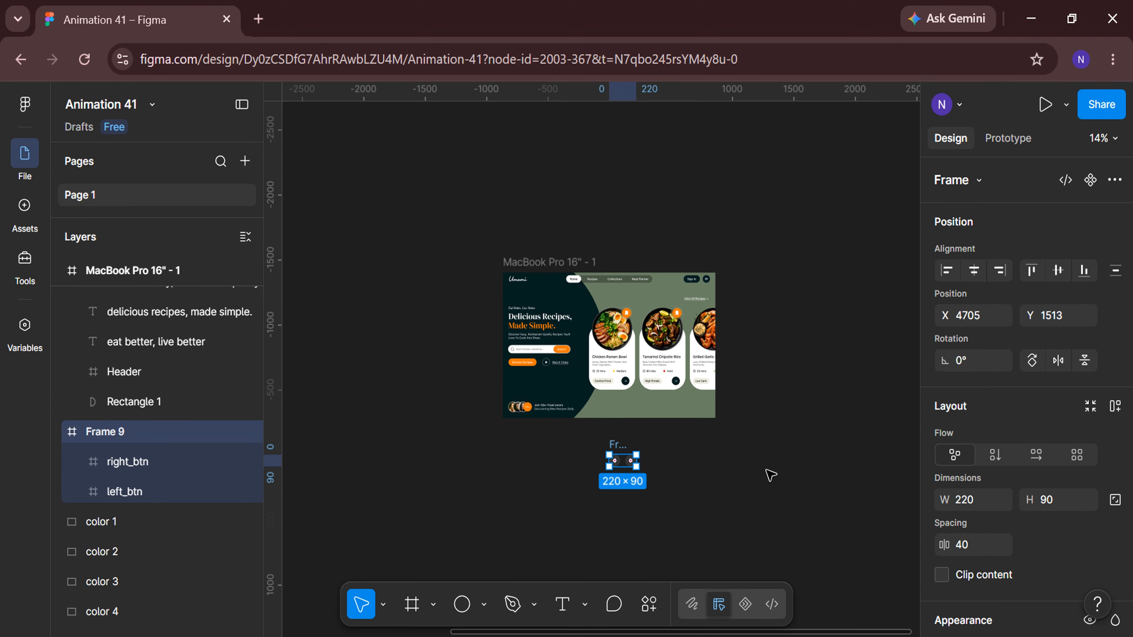
scroll(771, 475, up, 5)
drag(432, 499, 545, 379)
scroll(632, 440, up, 5)
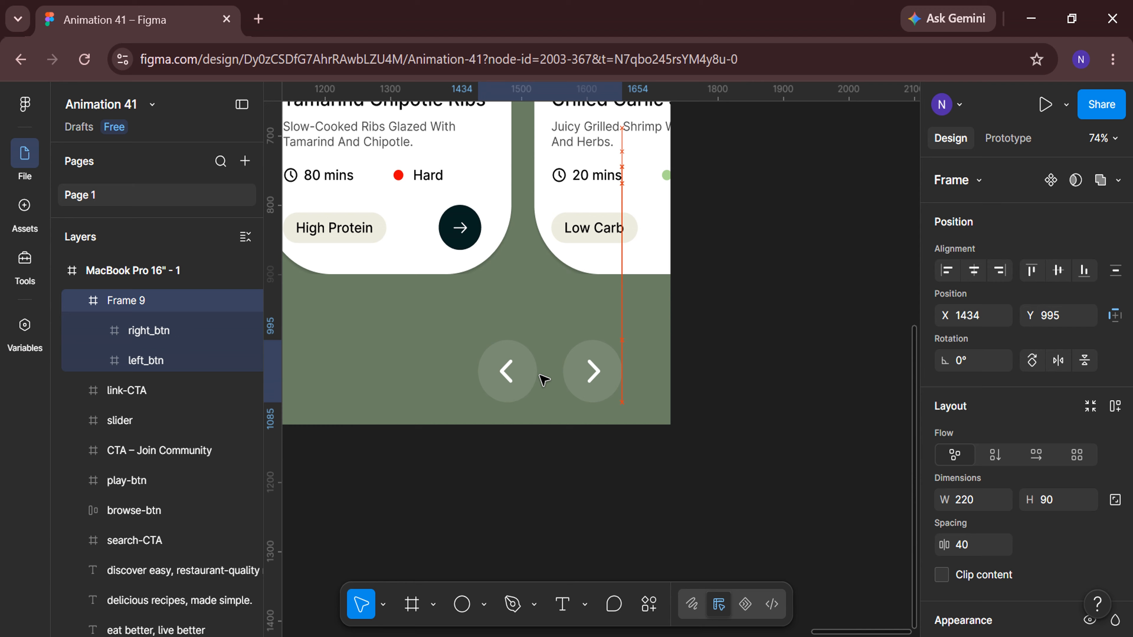
click(987, 318)
text(1425)
key(Return)
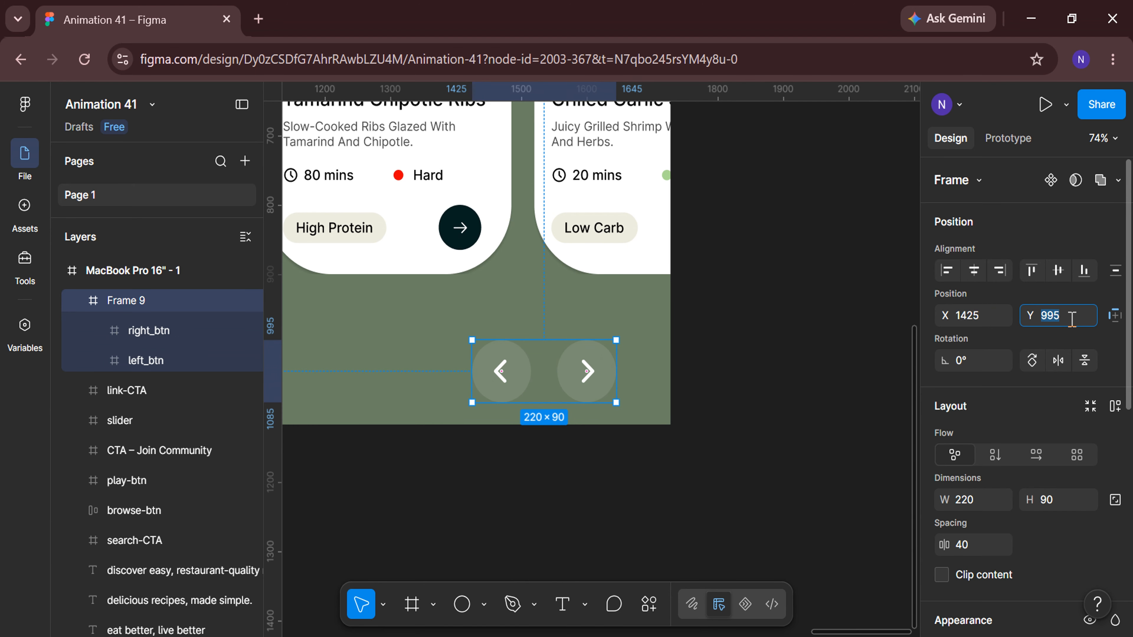
click(1072, 319)
text(980)
key(Return)
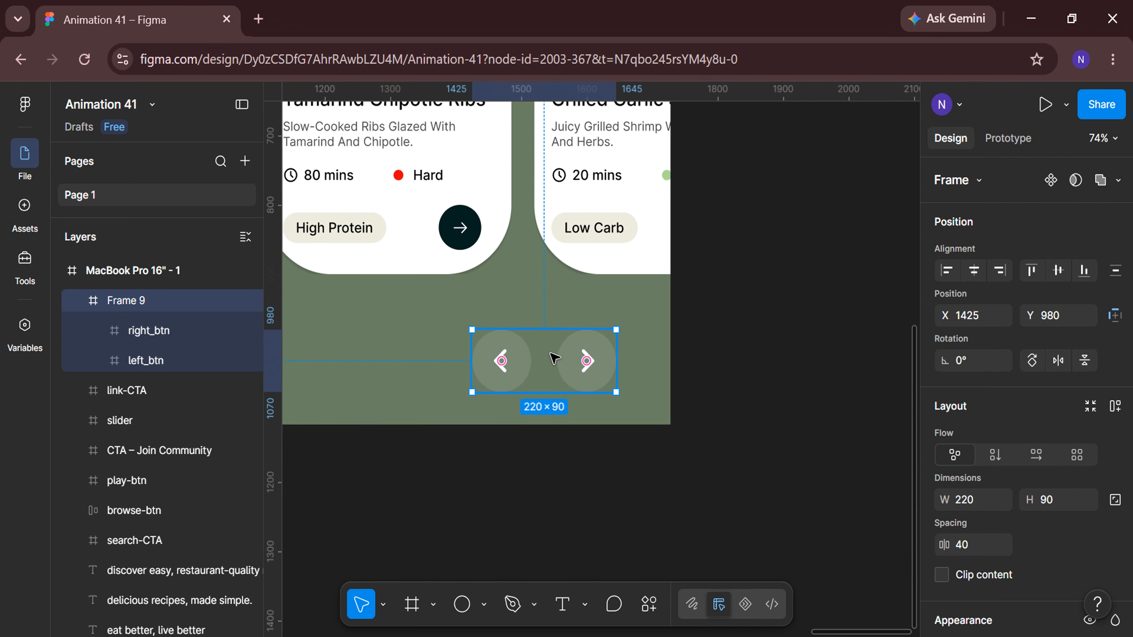
Remove the wrapper frame around the two navigation buttons, keeping them in the hero frame.
right_click(551, 354)
click(589, 441)
click(591, 441)
scroll(592, 442, down, 6)
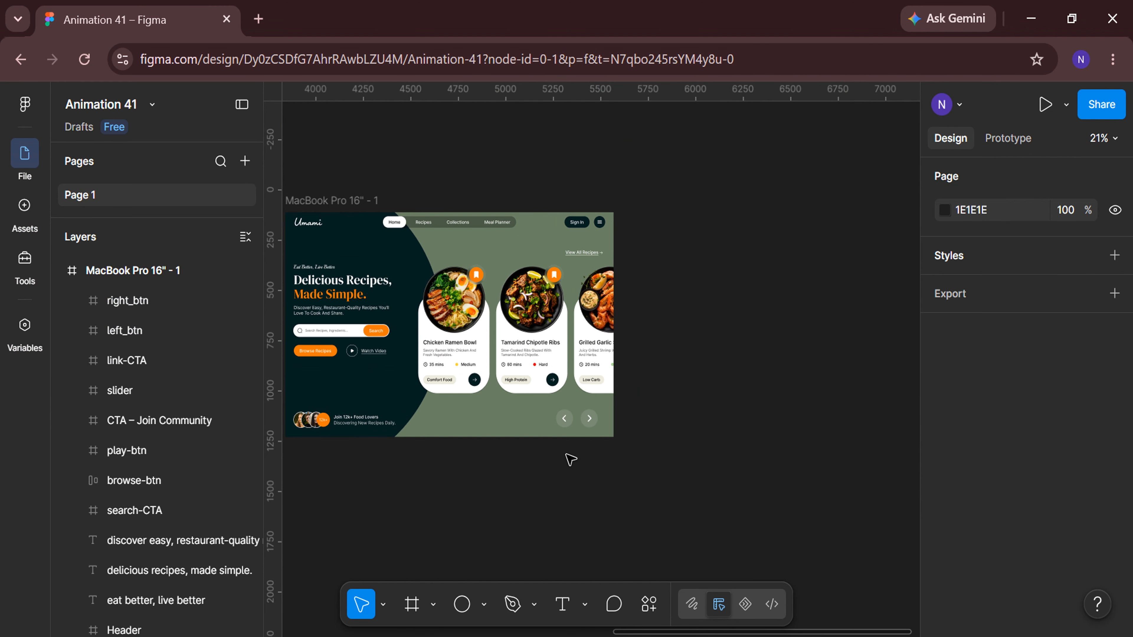
Duplicate the hero frame and move the card group inside the copy's slider to X -410.
scroll(463, 491, left, 2)
click(429, 201)
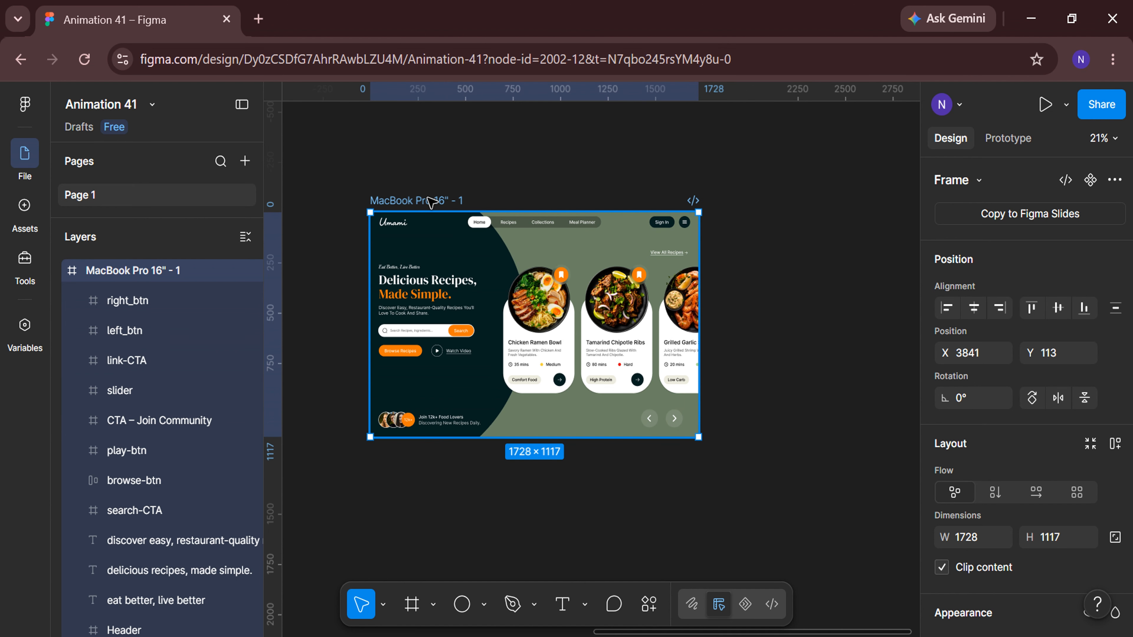
key(ctrl+d)
scroll(608, 514, right, 3)
click(605, 331)
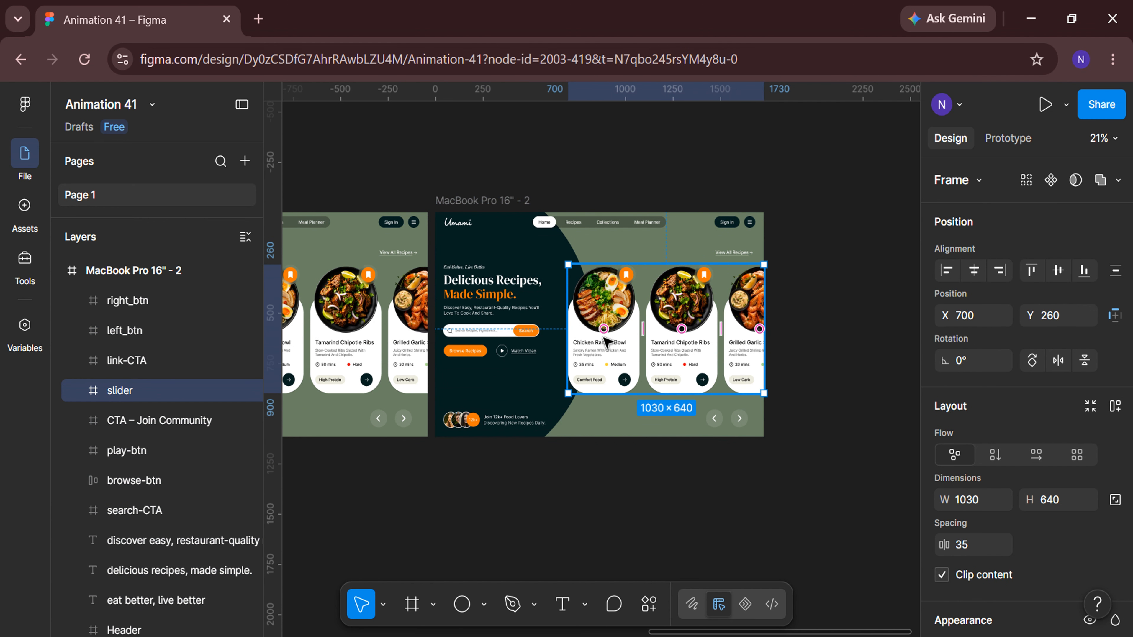
double_click(604, 343)
click(978, 313)
text(-4)
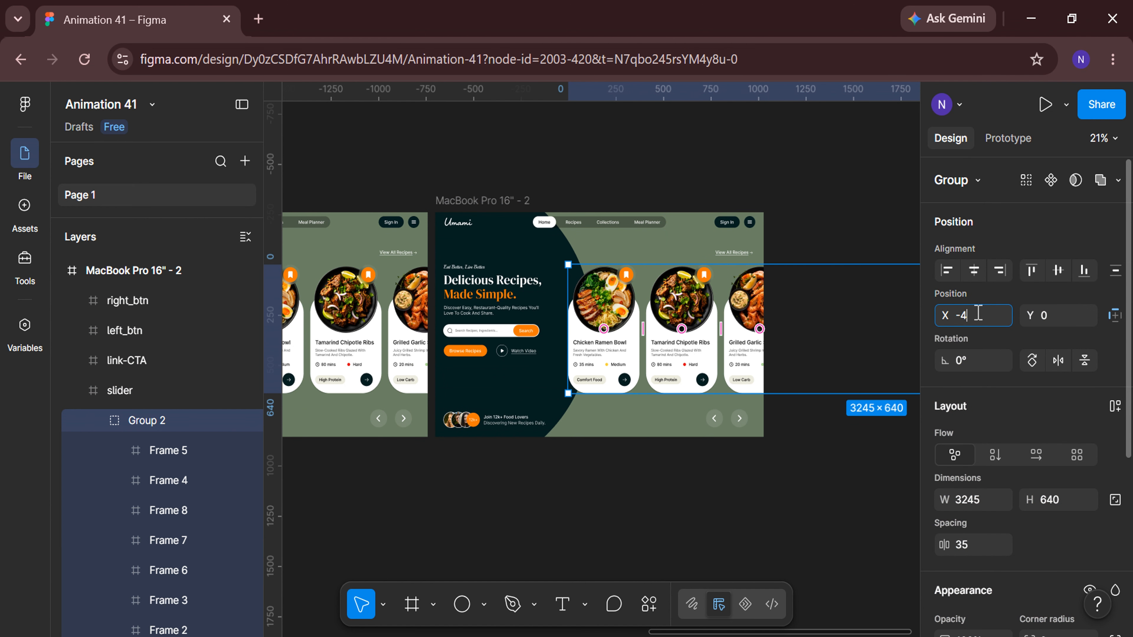
text(10)
key(Return)
click(720, 491)
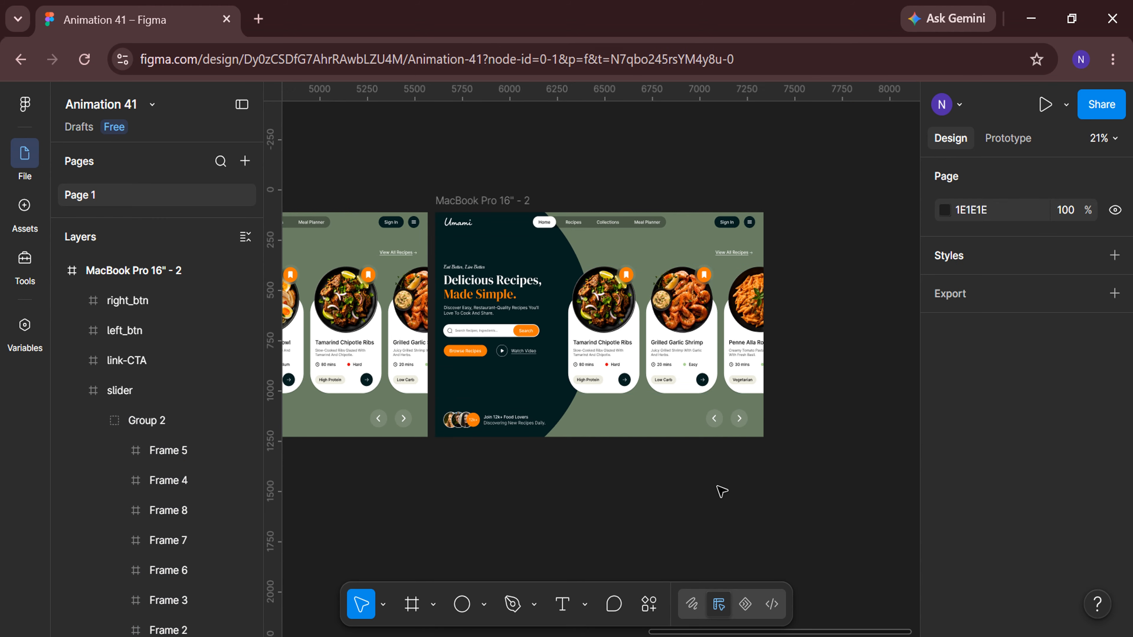
Duplicate the second hero frame and move its slider card group to X -820.
click(524, 207)
key(ctrl+d)
scroll(634, 464, right, 3)
click(614, 321)
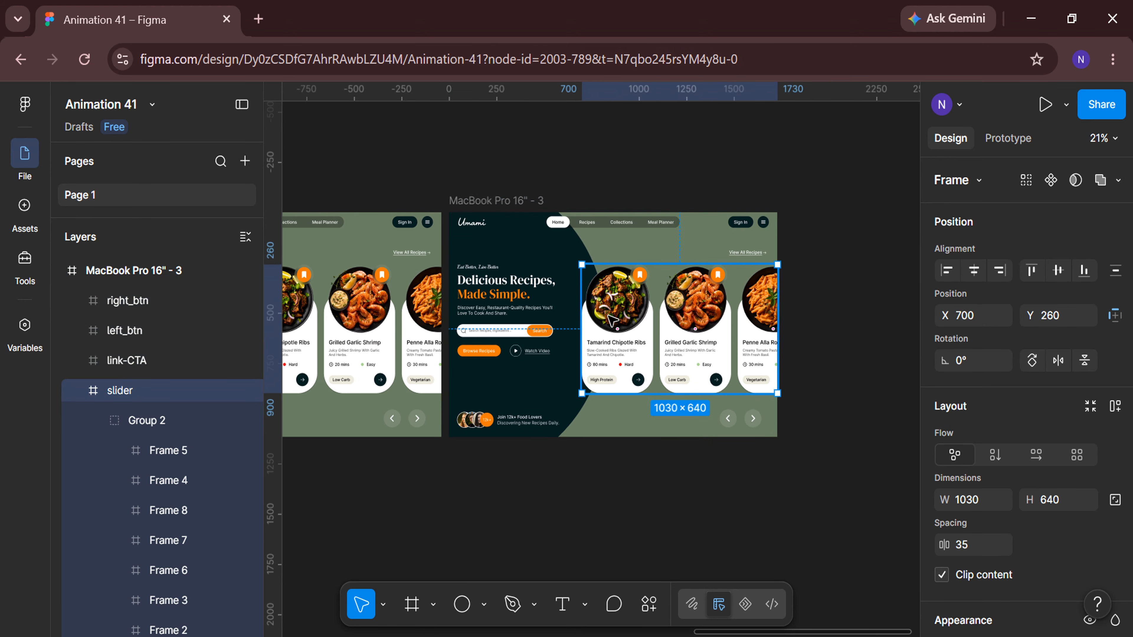
click(613, 320)
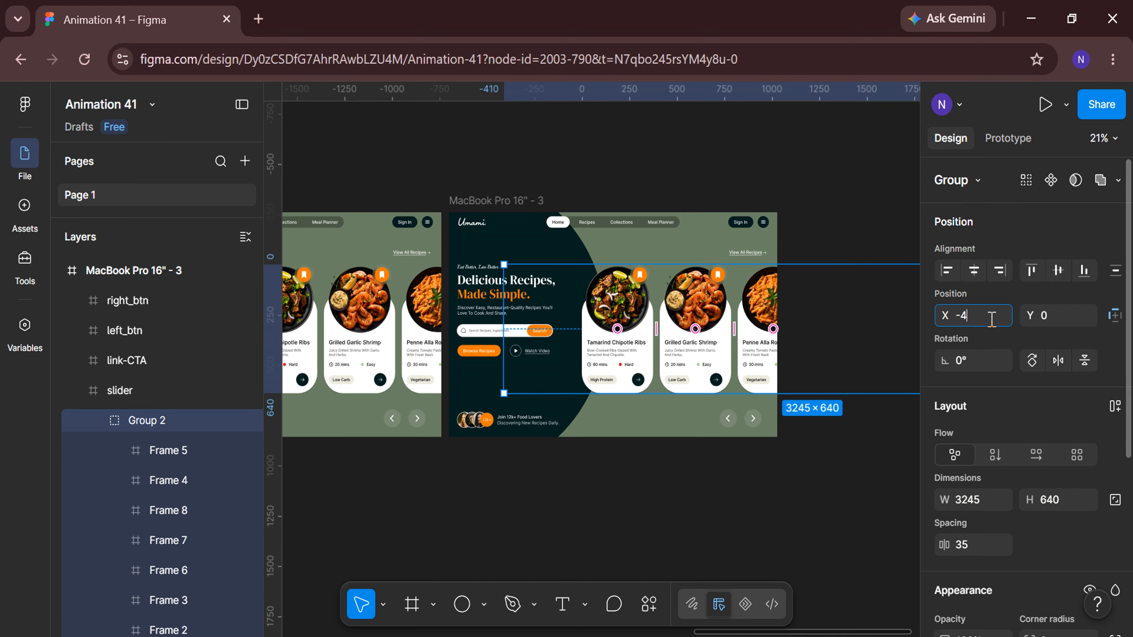
click(992, 320)
text(-820)
key(Return)
click(694, 501)
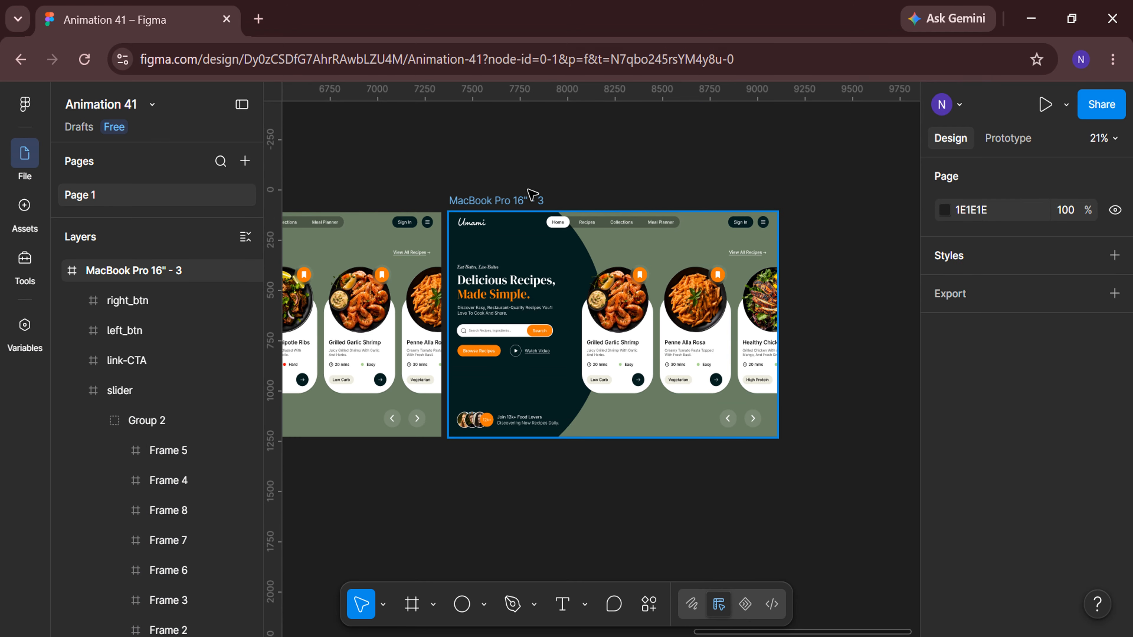
Duplicate the third hero frame and move its slider card group to X -1230.
click(520, 201)
key(ctrl+d)
scroll(689, 560, right, 3)
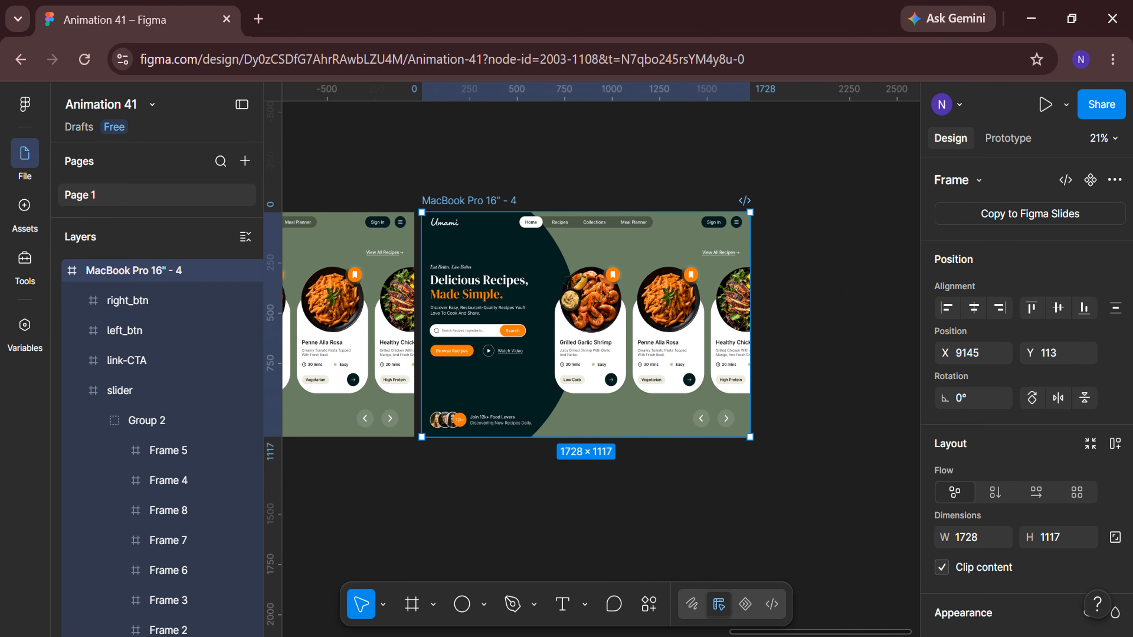
click(590, 344)
click(591, 344)
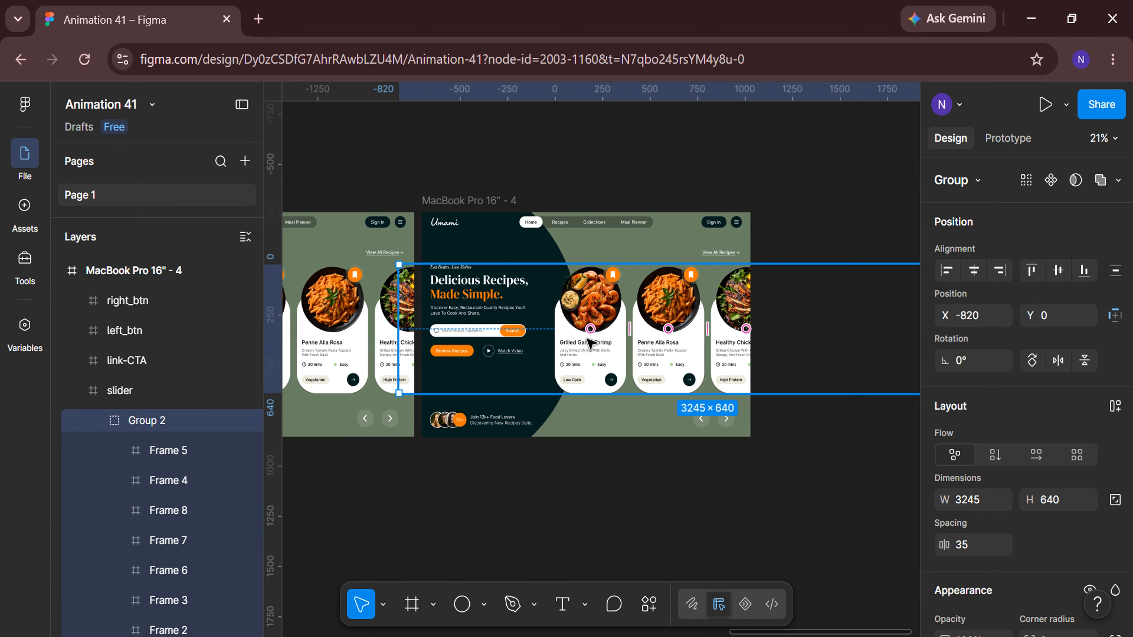
click(996, 315)
text(-1230)
key(Return)
click(766, 511)
Duplicate the fourth hero frame and move its slider card group to X -1640.
click(500, 202)
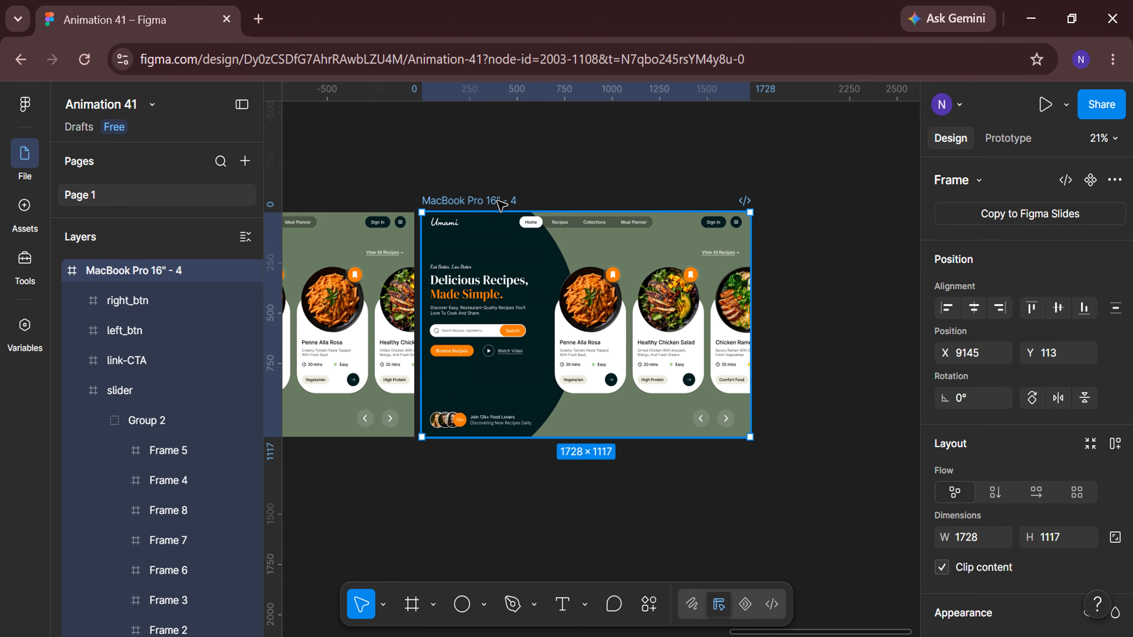
key(ctrl+d)
scroll(640, 411, right, 3)
double_click(620, 336)
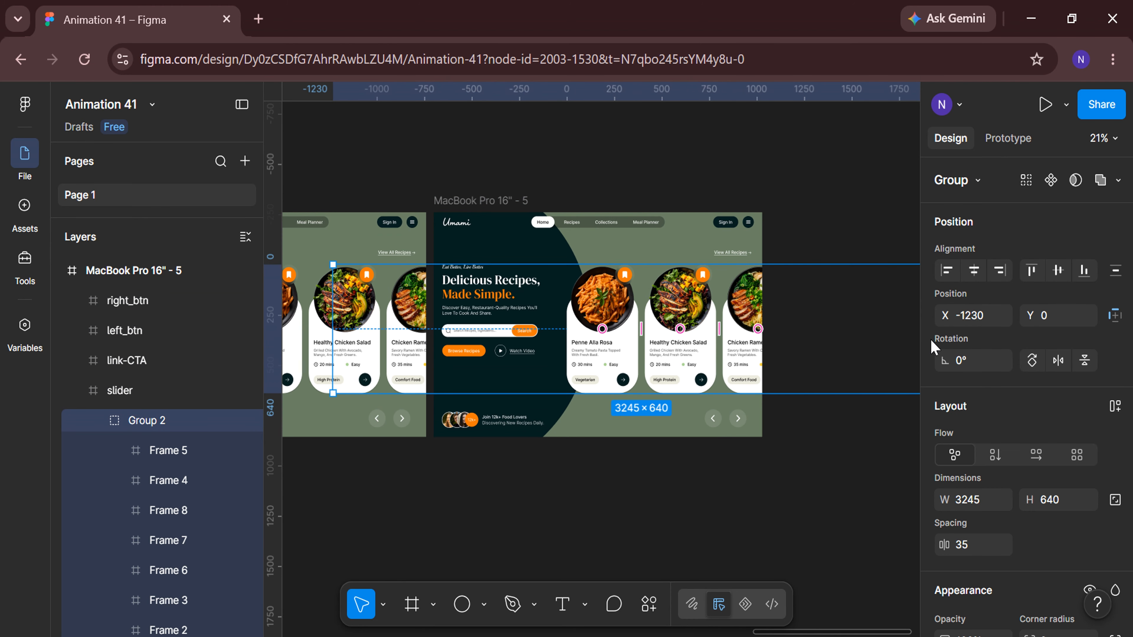
click(1002, 320)
text(-164)
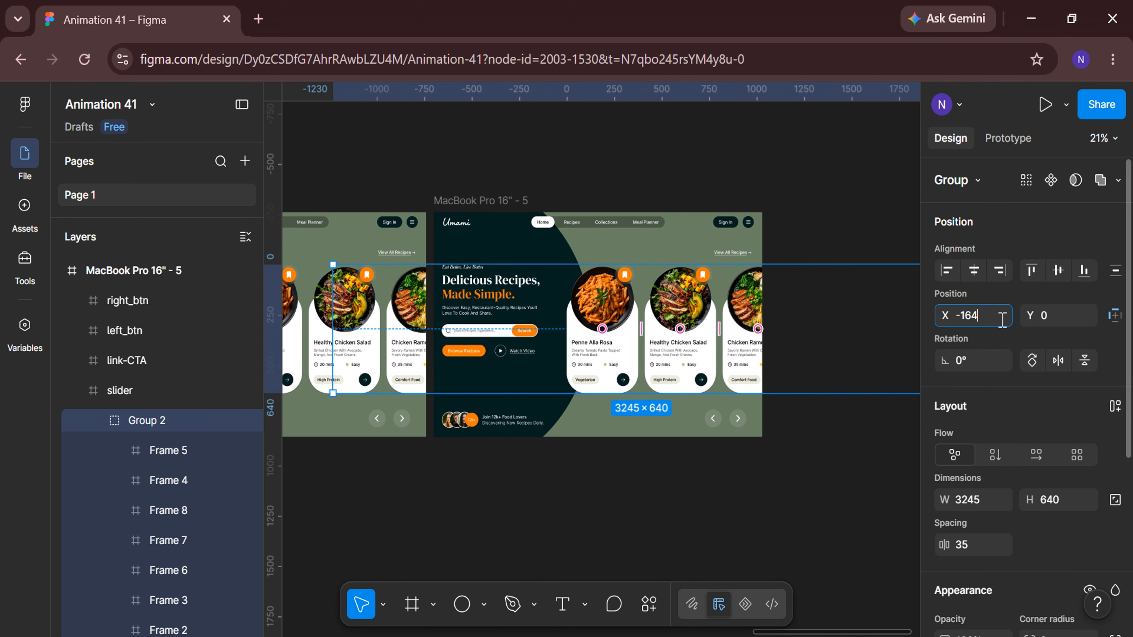
text(0)
key(Return)
click(673, 494)
Duplicate the fifth hero frame and move its slider card group to X -2050.
click(529, 201)
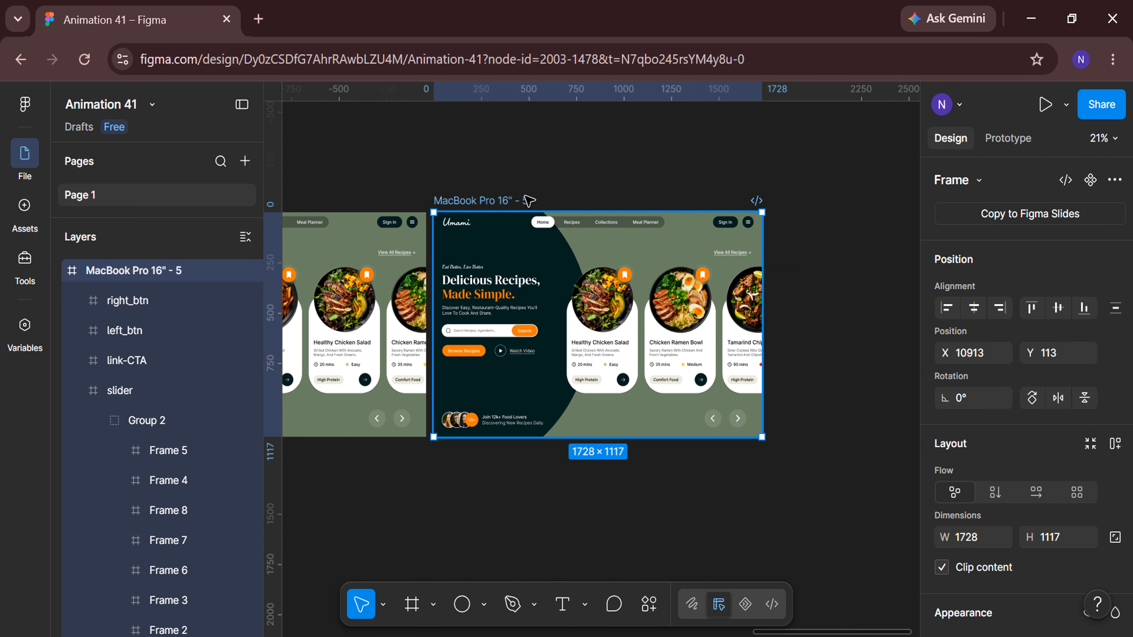
key(ctrl+d)
scroll(620, 424, right, 4)
double_click(622, 323)
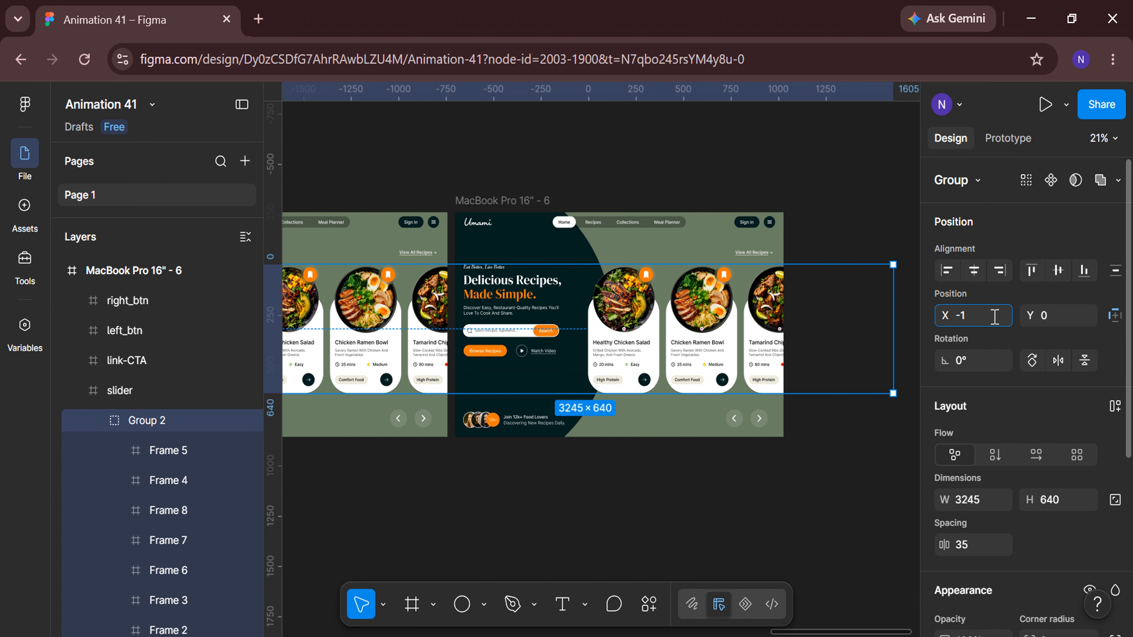
key(Return)
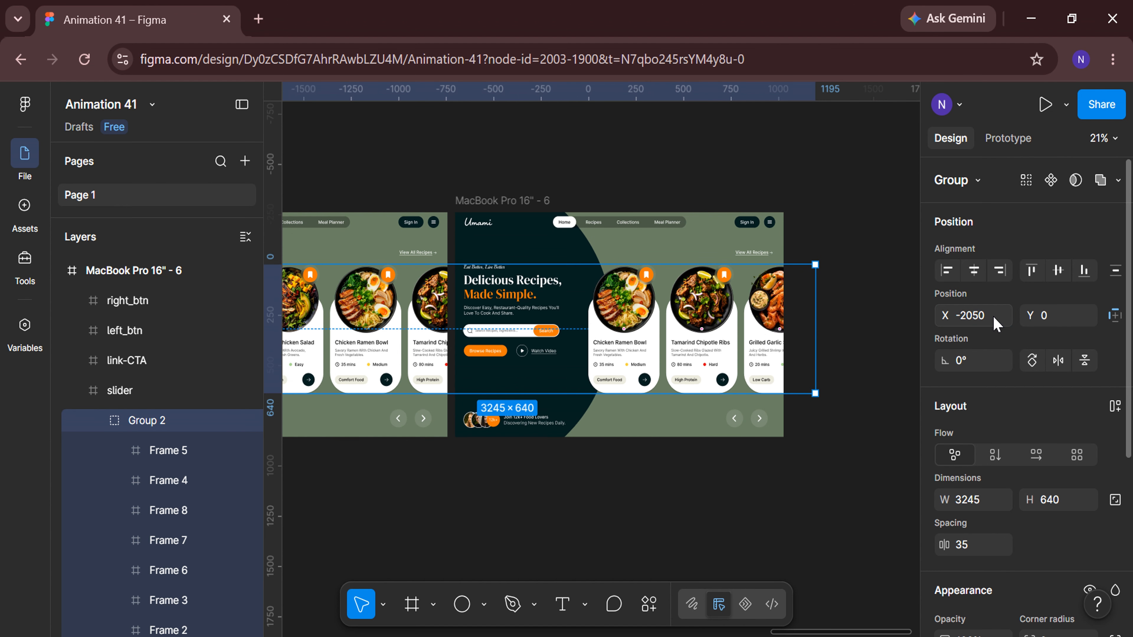
click(761, 495)
In prototype mode, link the first frame's right arrow button to the second frame with an on-click navigate interaction.
ctrl+scroll(763, 496, down, 3)
scroll(645, 523, left, 5)
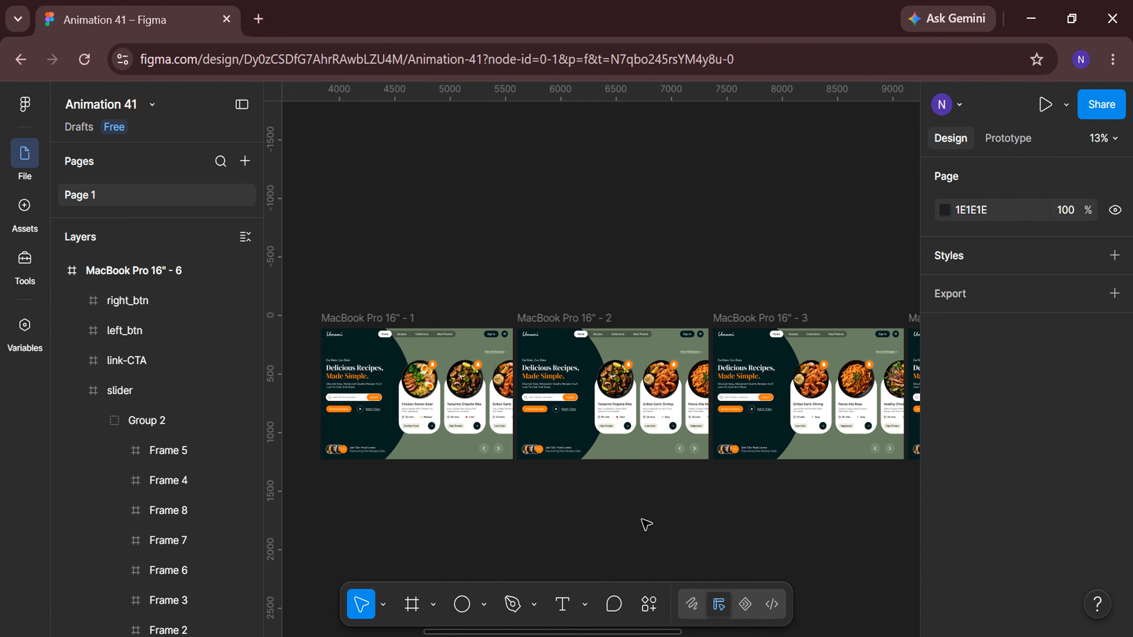
ctrl+scroll(647, 524, up, 3)
scroll(646, 524, up, 2)
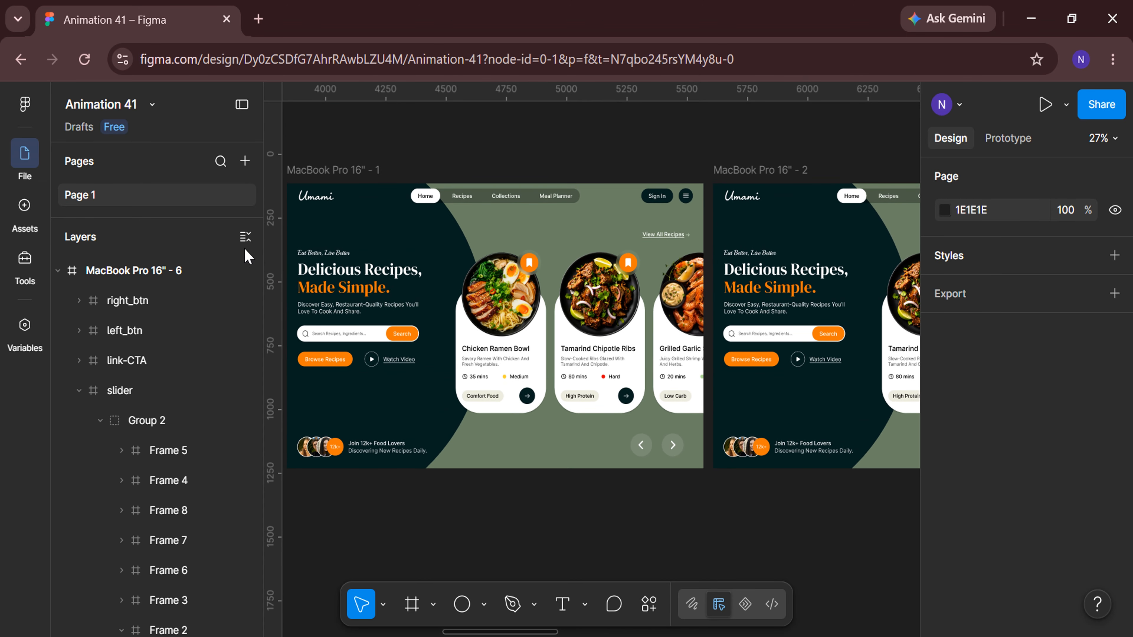
click(245, 237)
click(1008, 138)
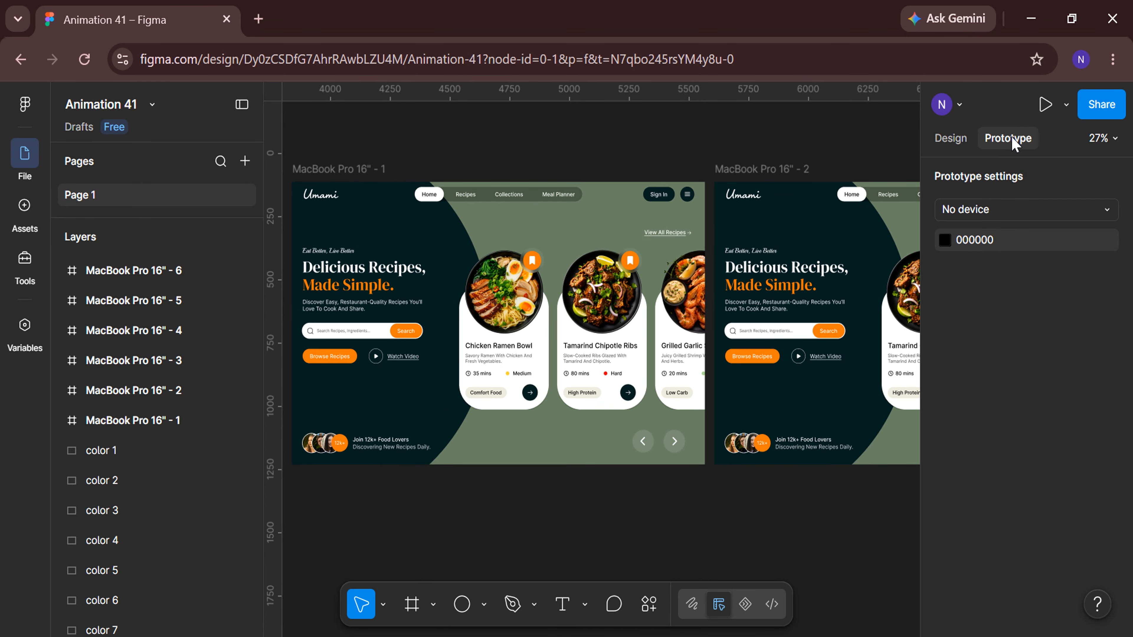
scroll(702, 481, right, 2)
drag(630, 442, 752, 444)
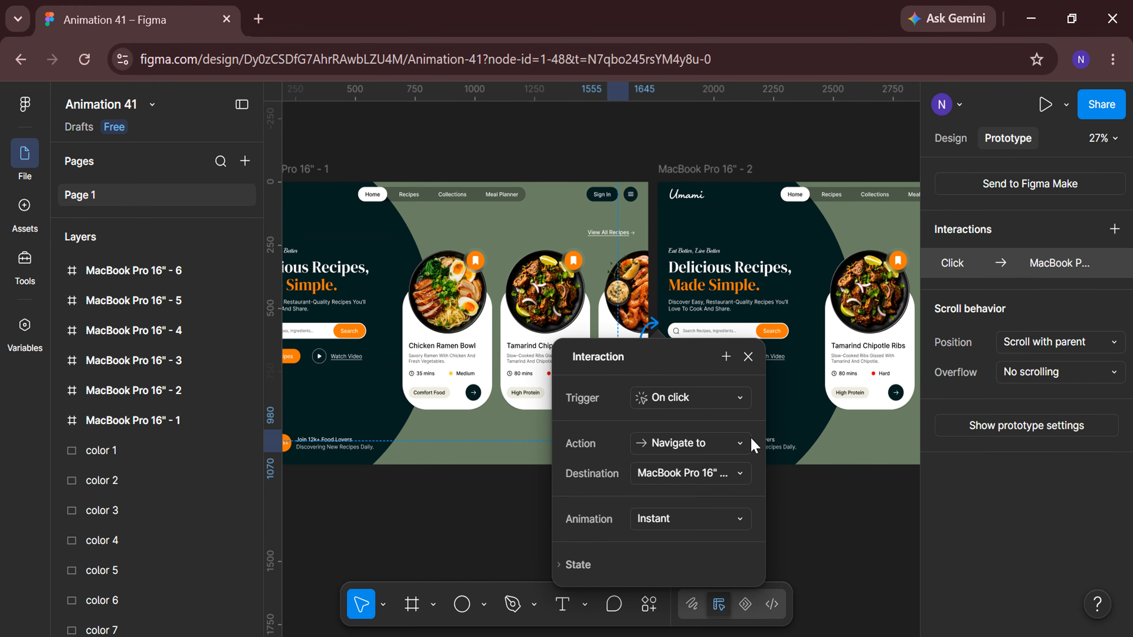
Set that interaction to Smart animate with custom easing 0.75, 0, 0.22, 1.01 and a 900 ms duration.
scroll(810, 529, down, 3)
click(740, 384)
click(734, 420)
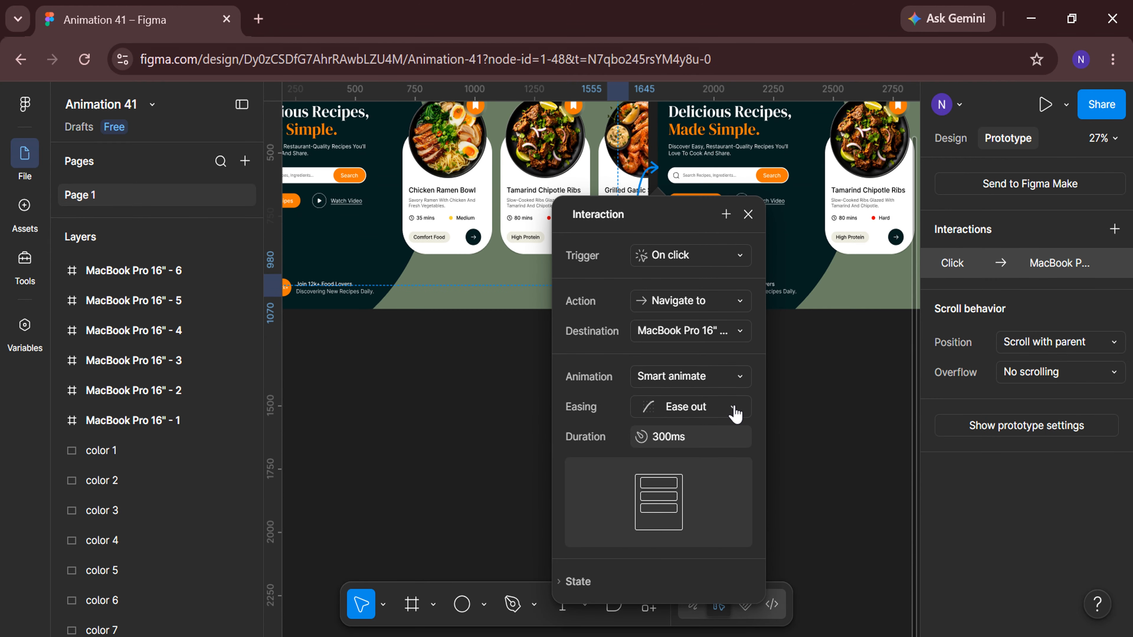
click(733, 413)
click(736, 586)
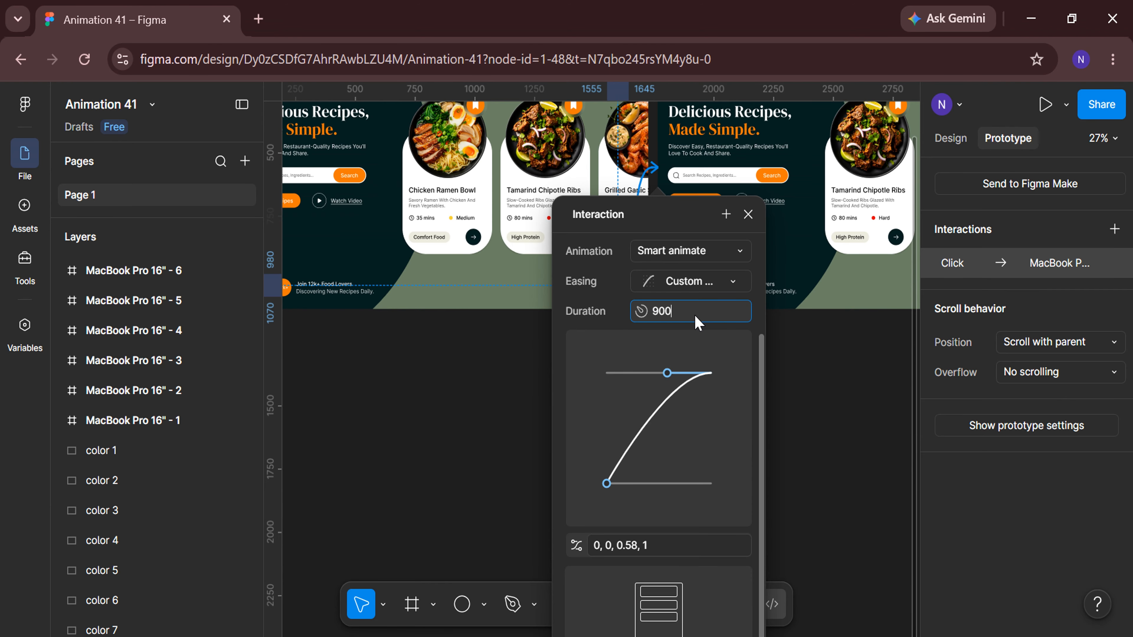
drag(666, 374, 646, 374)
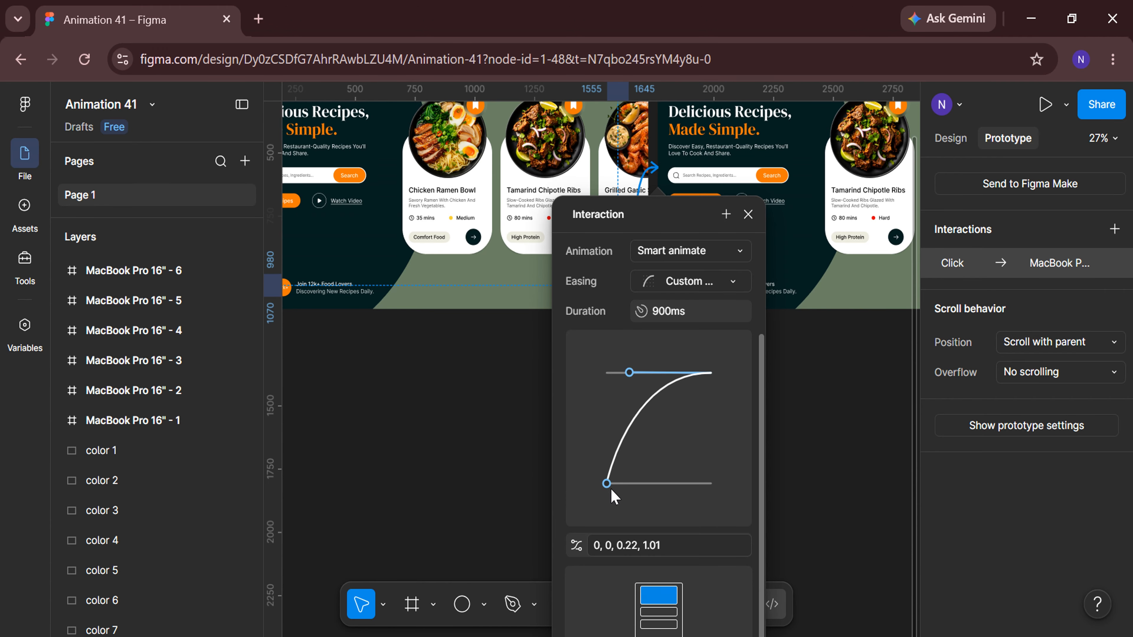
drag(612, 491, 687, 489)
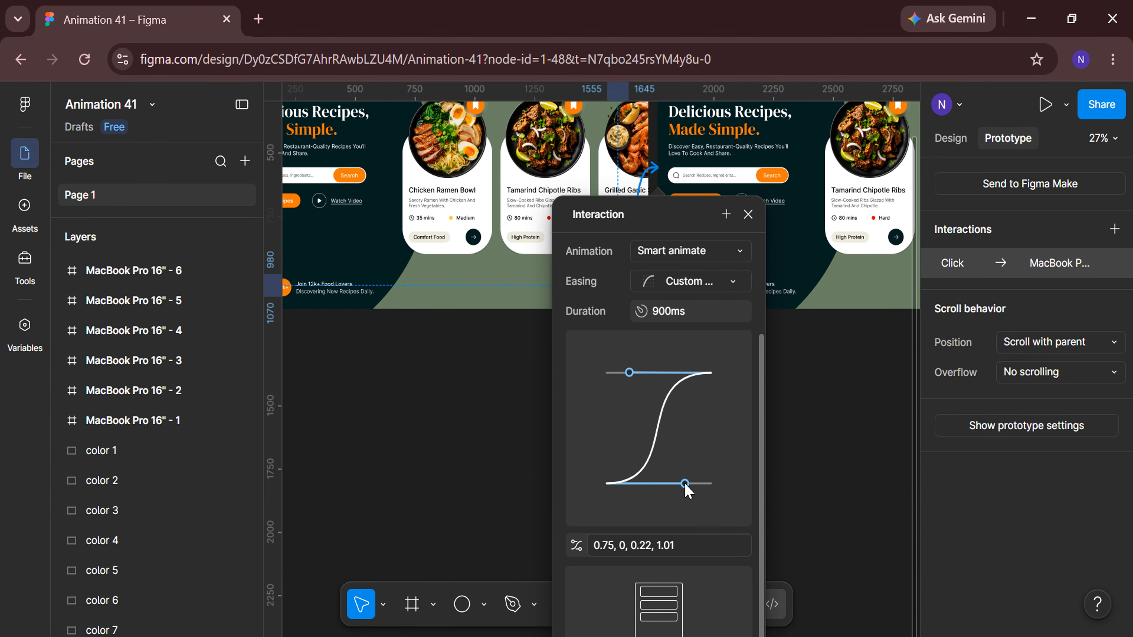
click(749, 219)
Link the second frame's right arrow button to the third frame with the same smart-animate interaction.
click(717, 419)
scroll(717, 419, right, 6)
drag(757, 286, 816, 281)
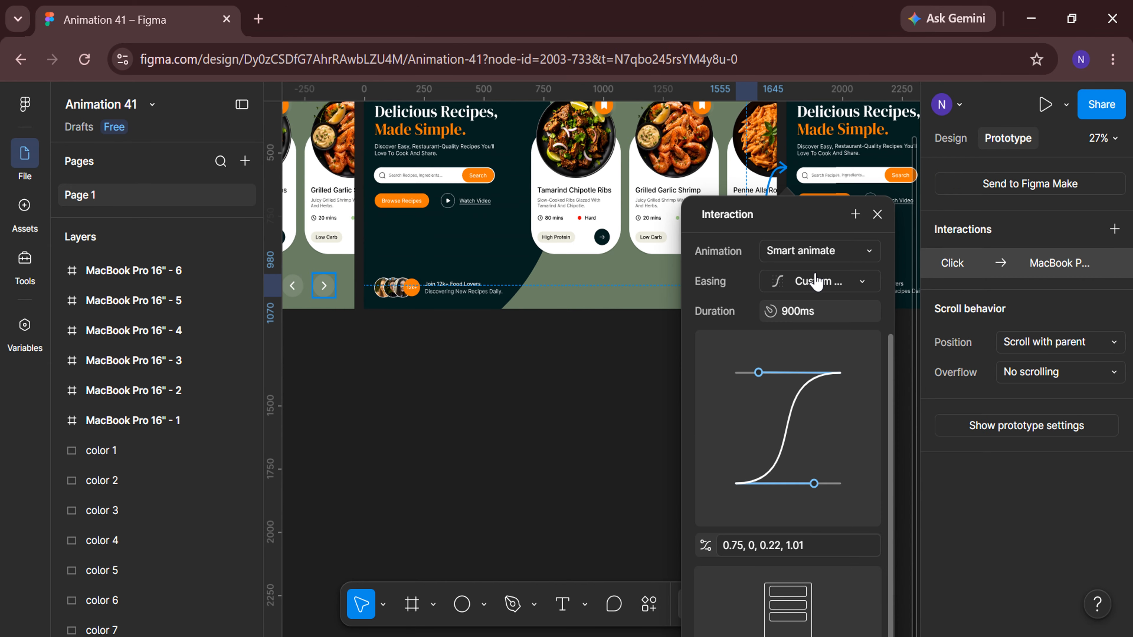
click(877, 214)
Link the third frame's right arrow button to the fourth frame with the same smart-animate interaction.
scroll(779, 446, right, 10)
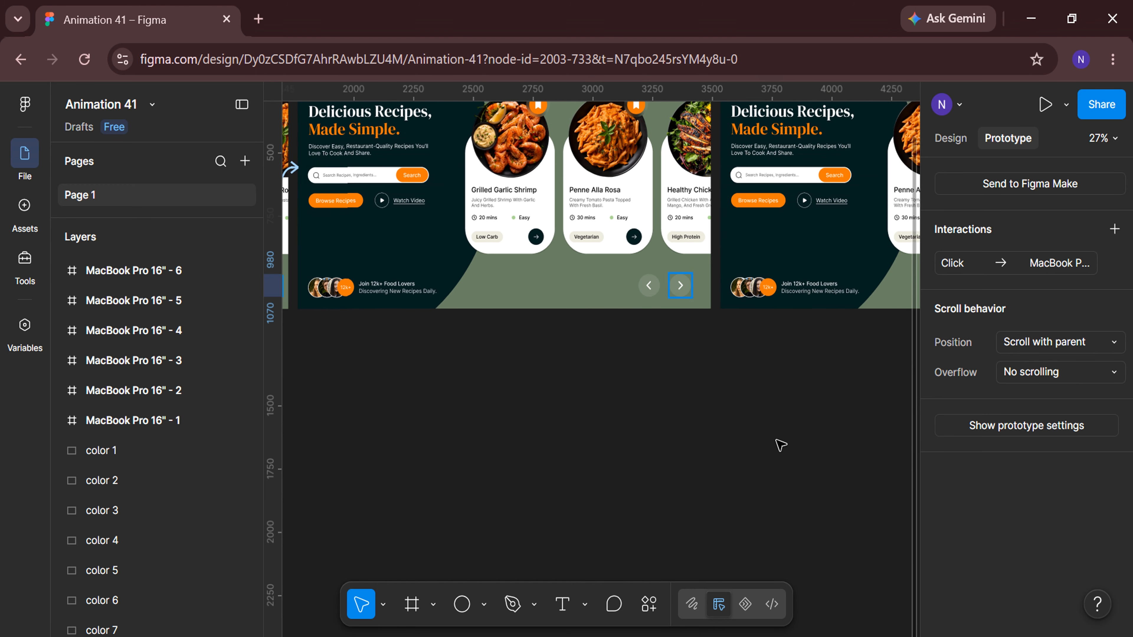
click(723, 411)
drag(662, 286, 779, 260)
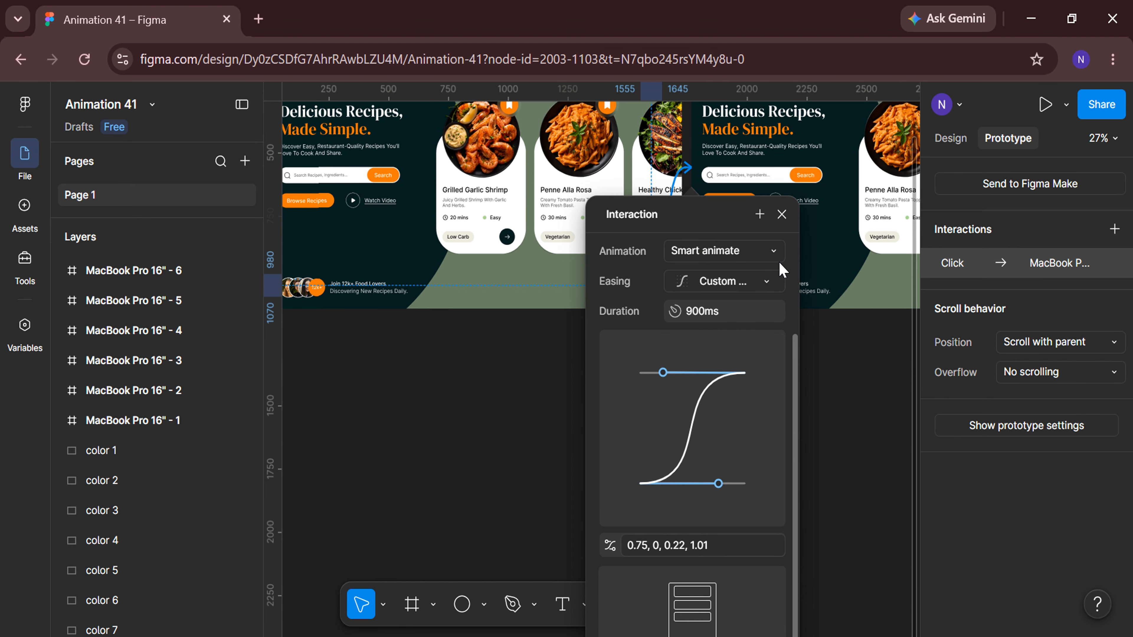
click(781, 214)
Link the fourth frame's right arrow button to the fifth frame with the same smart-animate interaction.
click(749, 385)
scroll(751, 387, right, 10)
drag(678, 287, 794, 233)
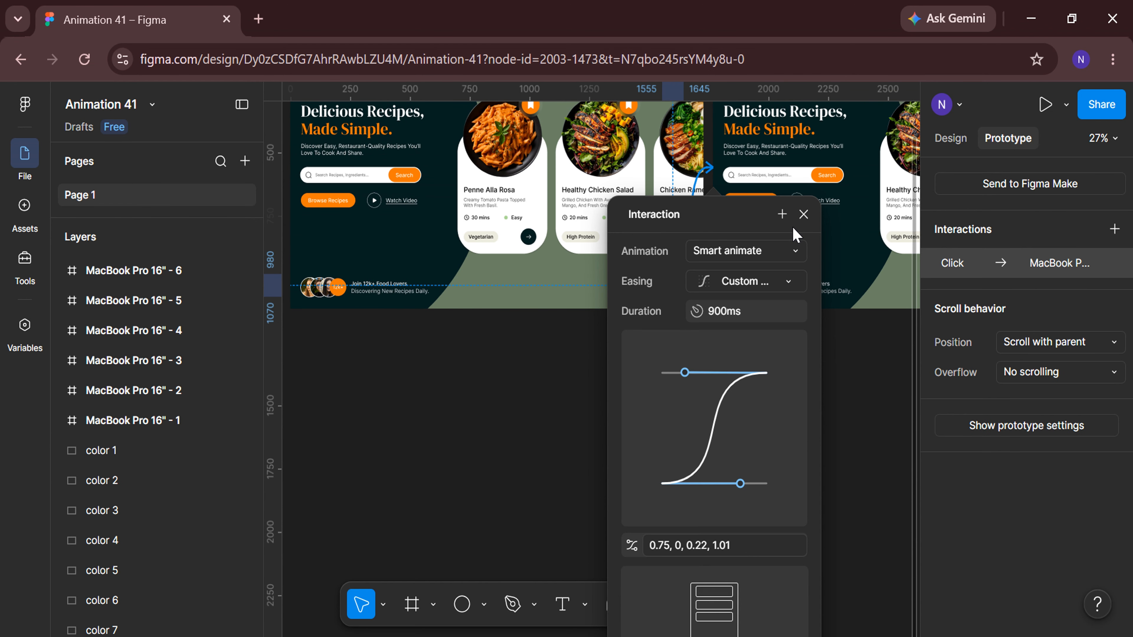
click(804, 213)
Link the fifth frame's right arrow button to the sixth frame with the same smart-animate interaction.
click(857, 394)
scroll(860, 397, right, 10)
click(680, 285)
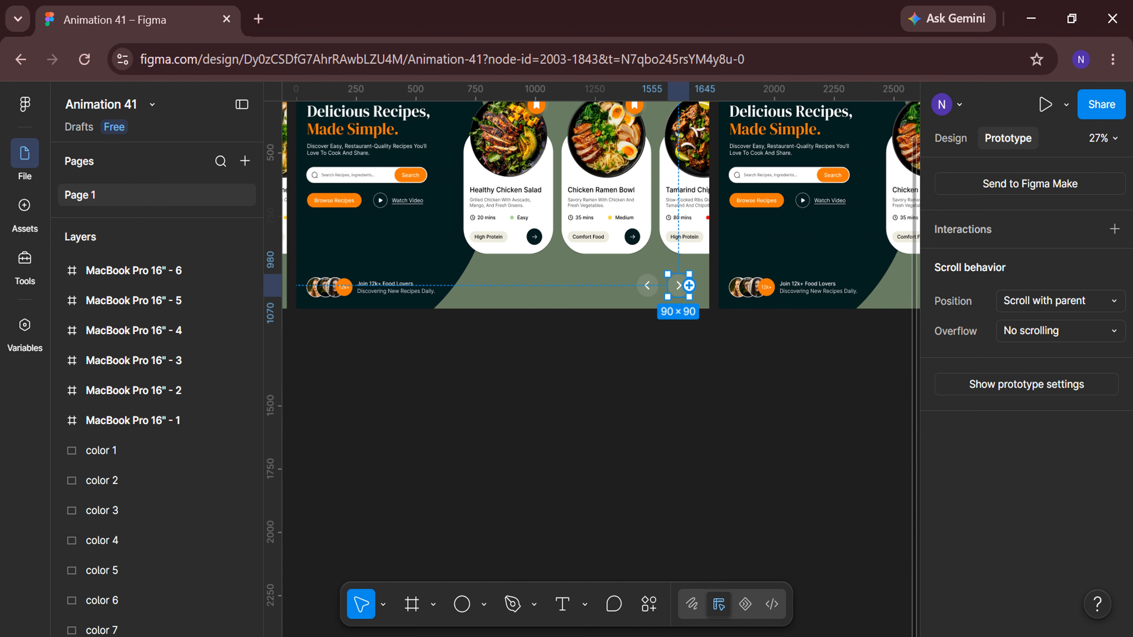
drag(691, 286, 785, 247)
scroll(593, 444, down, 3)
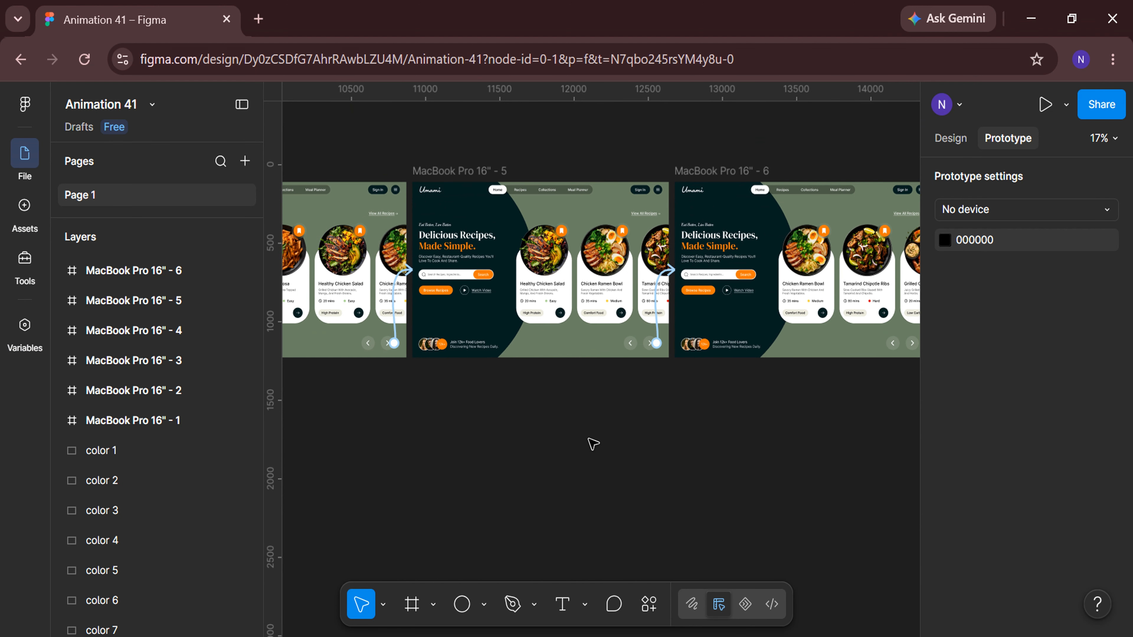
Link the fifth frame's left arrow button back to the fourth frame with the smart-animate interaction.
drag(767, 343, 495, 308)
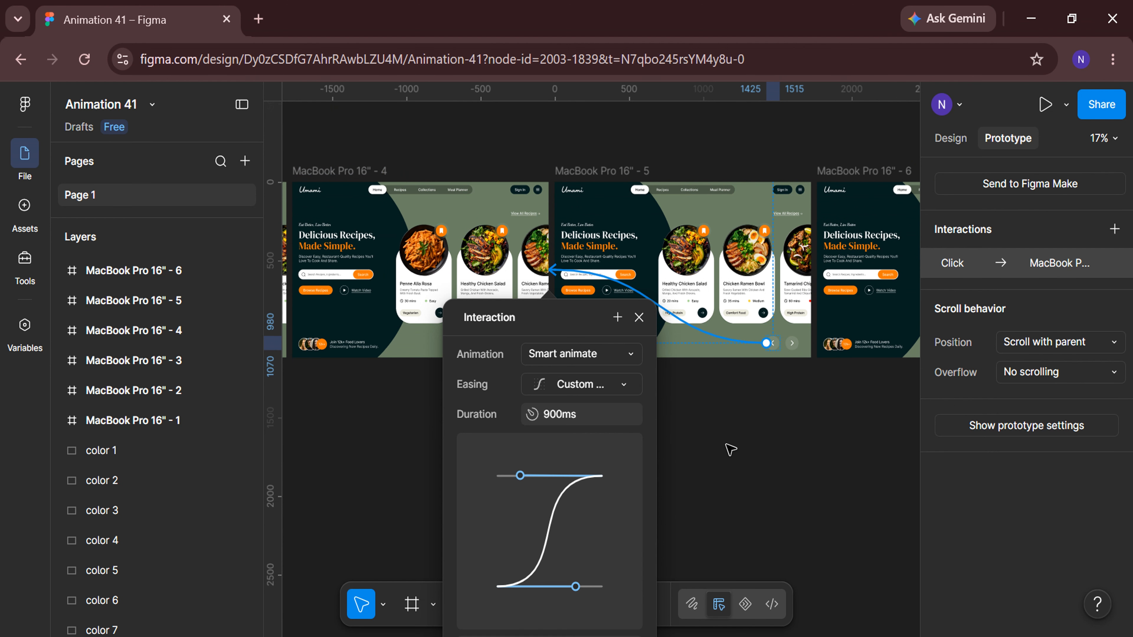
scroll(714, 526, down, 3)
scroll(721, 527, up, 3)
click(639, 323)
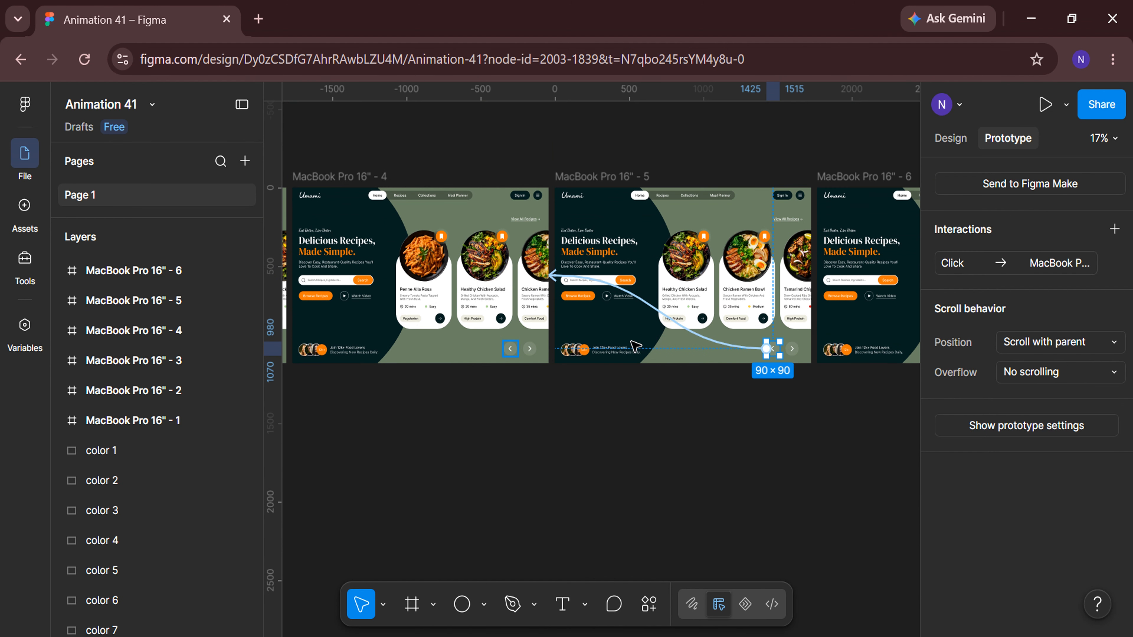
Link the fourth frame's left arrow button back to the third frame with the smart-animate interaction.
scroll(558, 507, left, 5)
click(553, 502)
drag(756, 349, 526, 308)
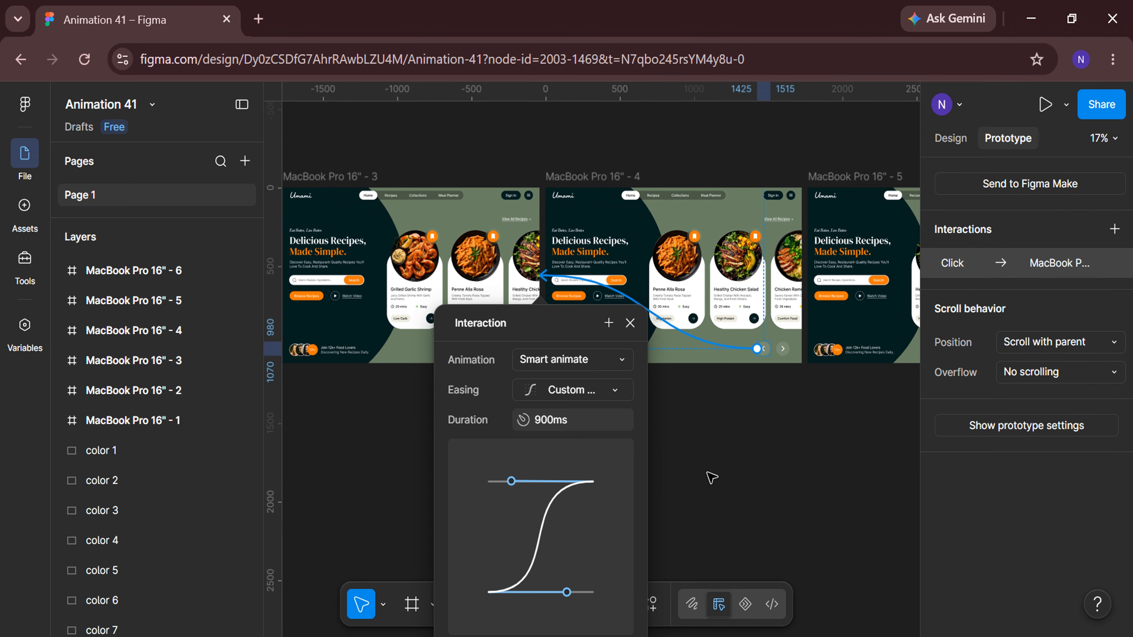
click(707, 472)
Link the third frame's left arrow button back to the second frame with the smart-animate interaction.
scroll(707, 473, left, 5)
drag(745, 349, 439, 292)
click(680, 440)
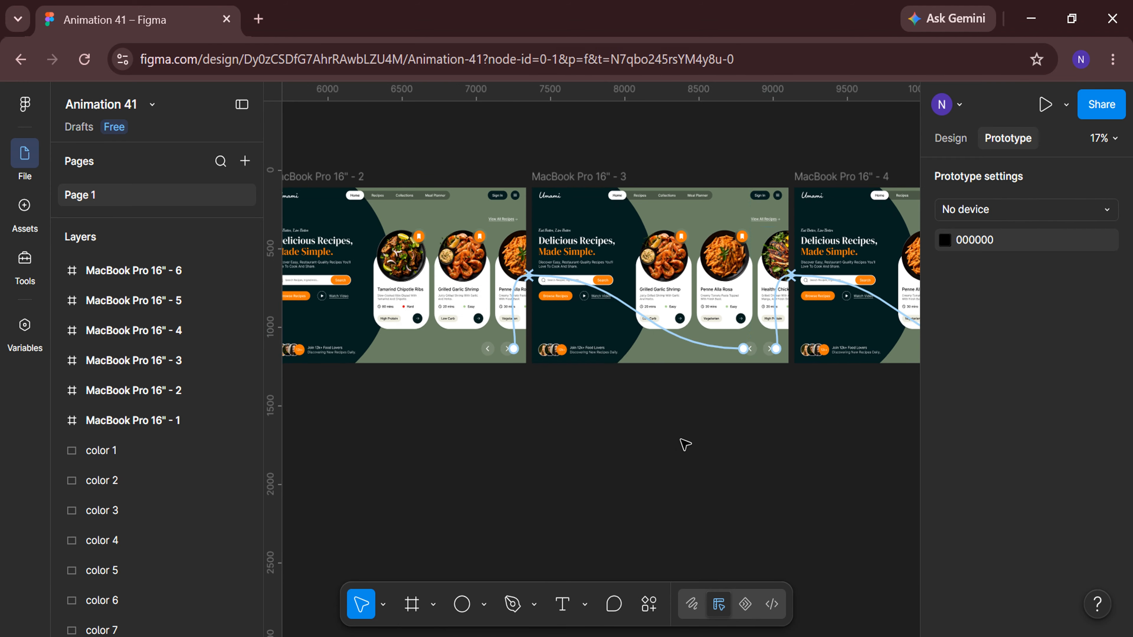
Link the second frame's left arrow button back to the first frame with the smart-animate interaction.
scroll(680, 439, left, 6)
drag(840, 351, 394, 278)
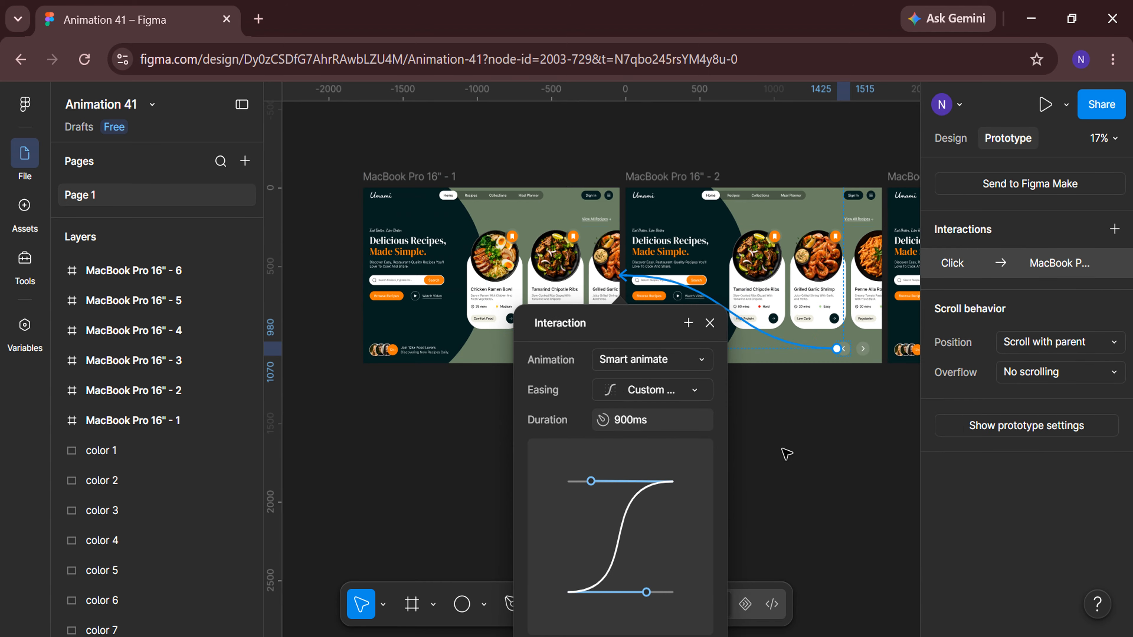
click(786, 456)
scroll(787, 455, down, 5)
scroll(785, 455, down, 2)
scroll(785, 455, right, 3)
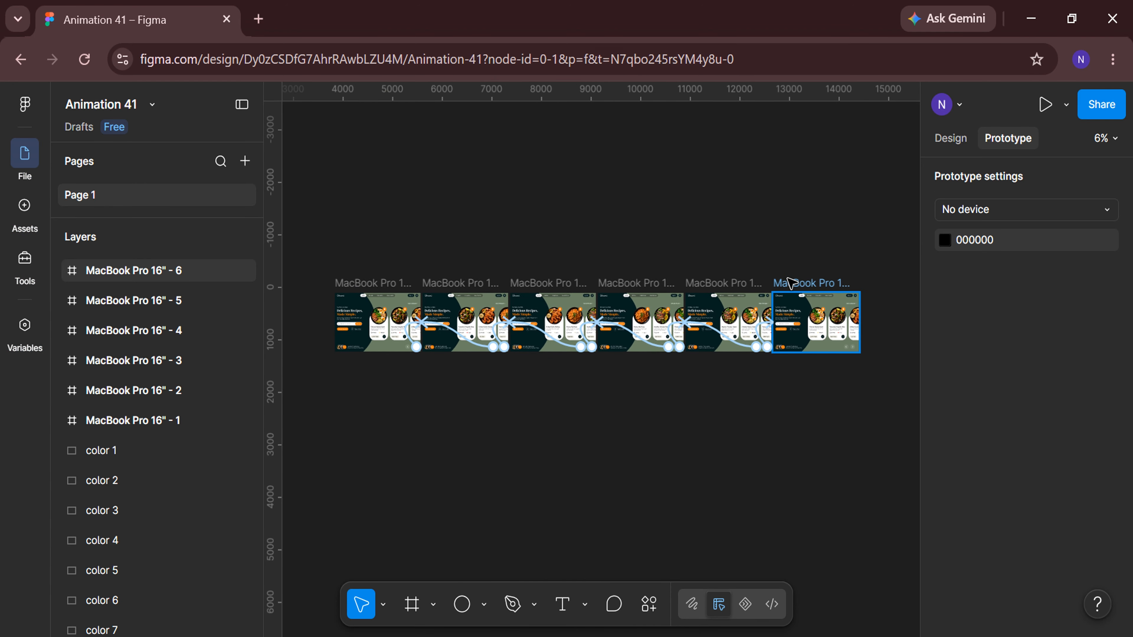
Change the sixth frame's interaction trigger to After delay.
click(816, 339)
drag(407, 317, 408, 318)
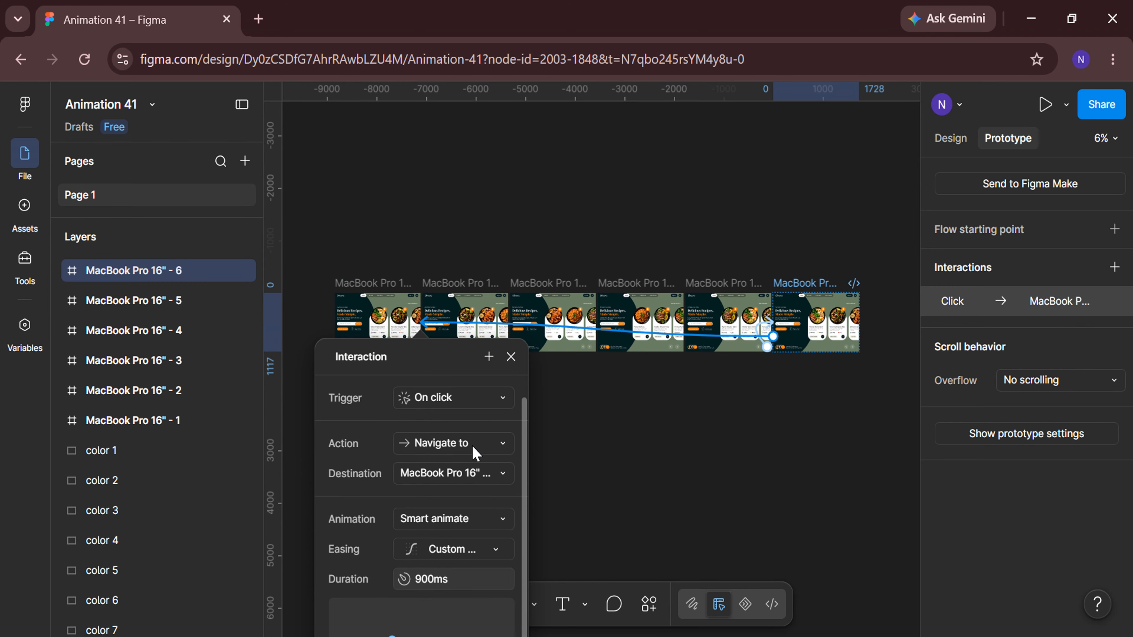
click(504, 518)
click(488, 473)
click(502, 398)
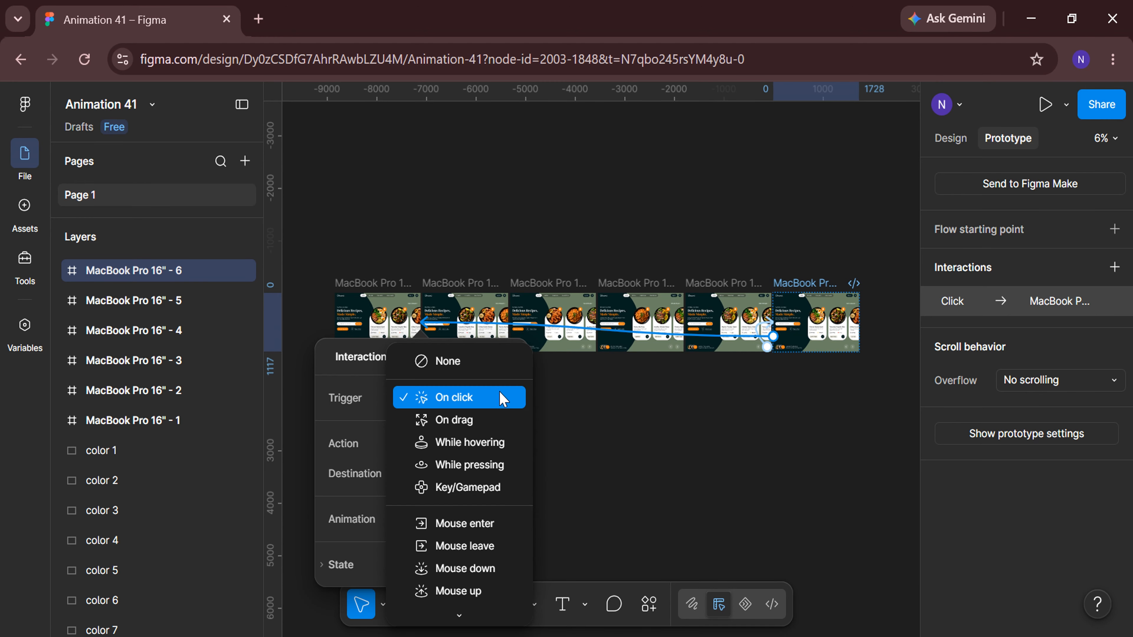
scroll(612, 469, down, 2)
click(483, 554)
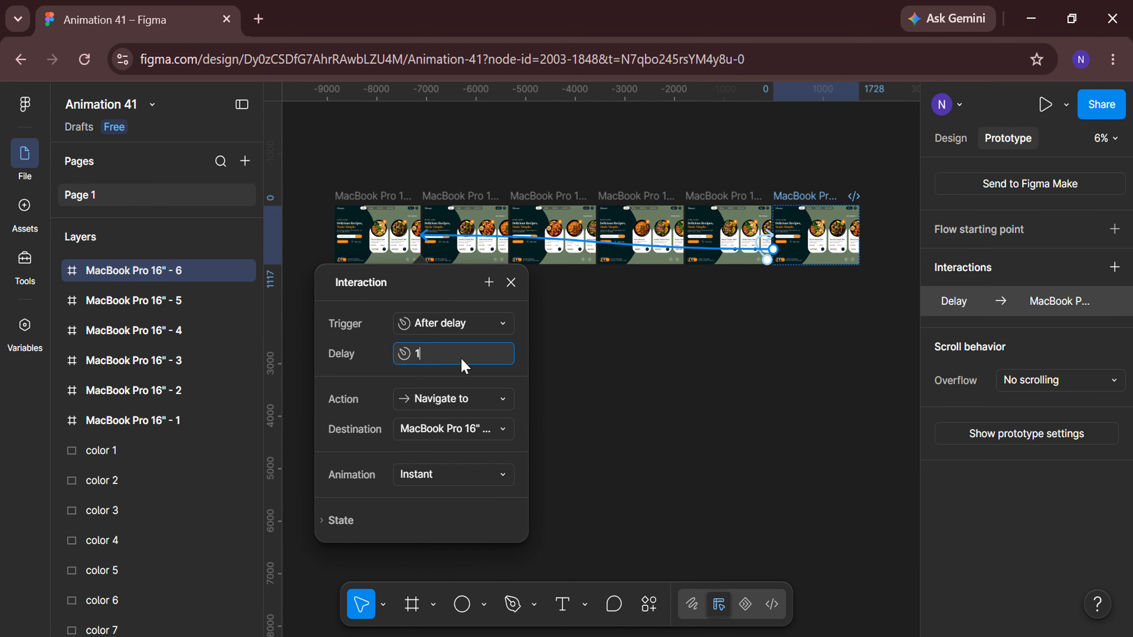
click(511, 282)
Select the first frame and add a flow starting point to it.
click(344, 326)
scroll(344, 327, up, 5)
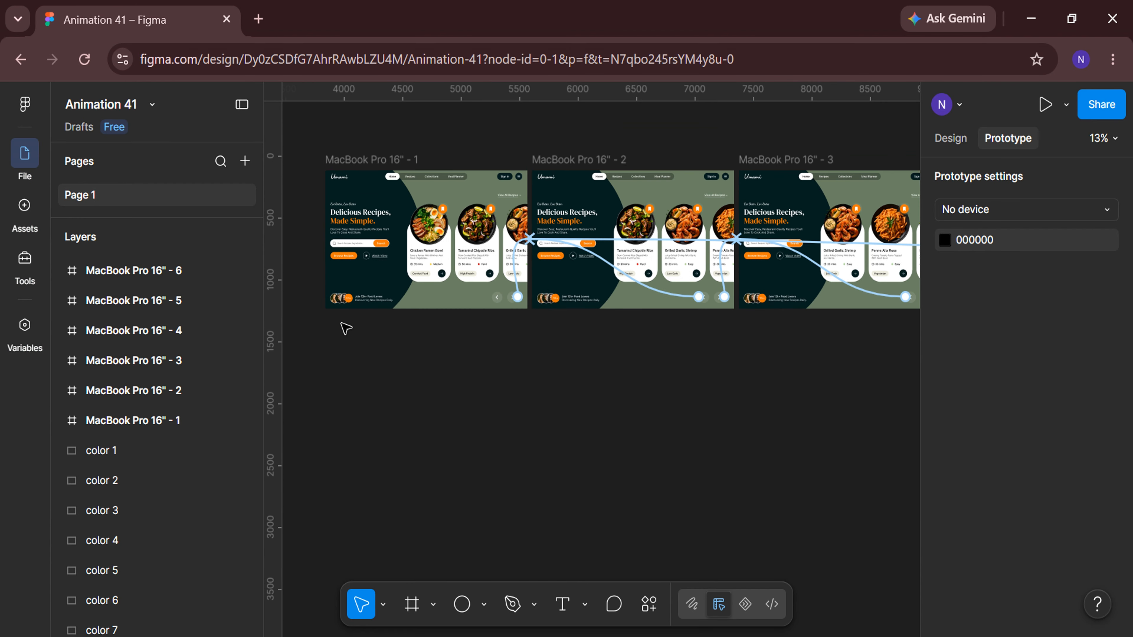
scroll(345, 327, up, 3)
scroll(345, 327, left, 2)
click(373, 178)
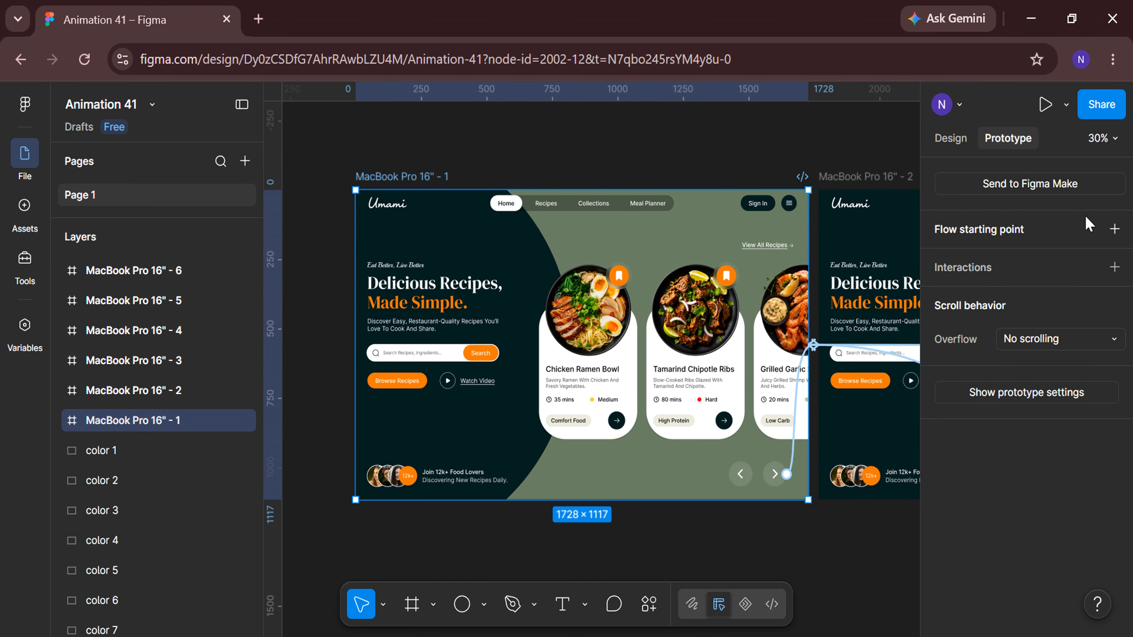
click(727, 531)
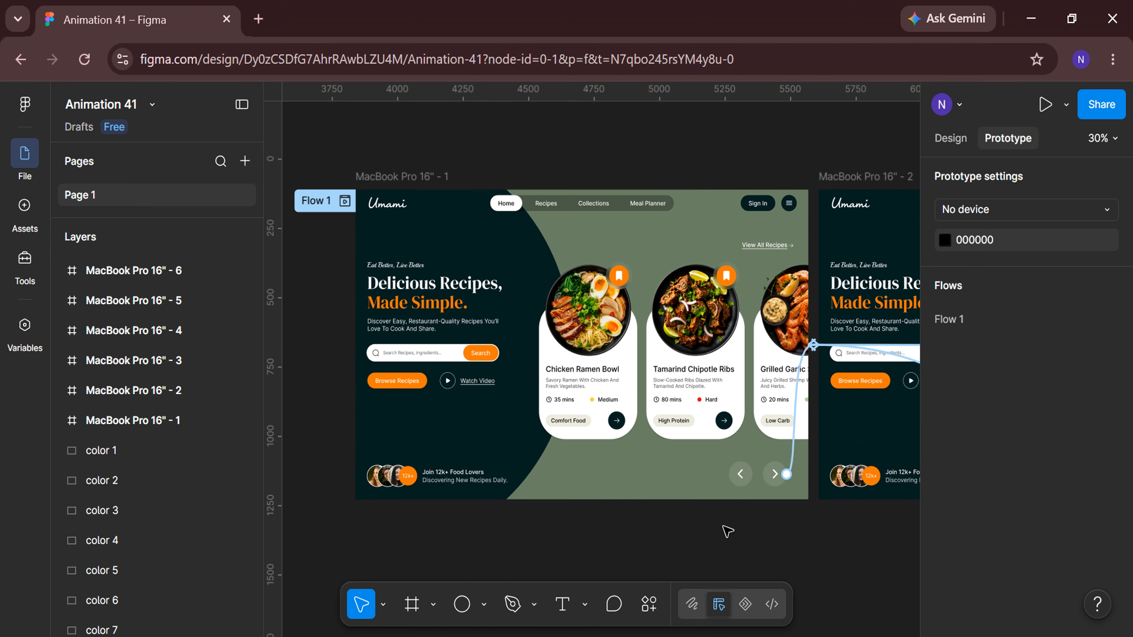
Preview Flow 1 and advance the recipe carousel repeatedly with its next arrow.
click(345, 201)
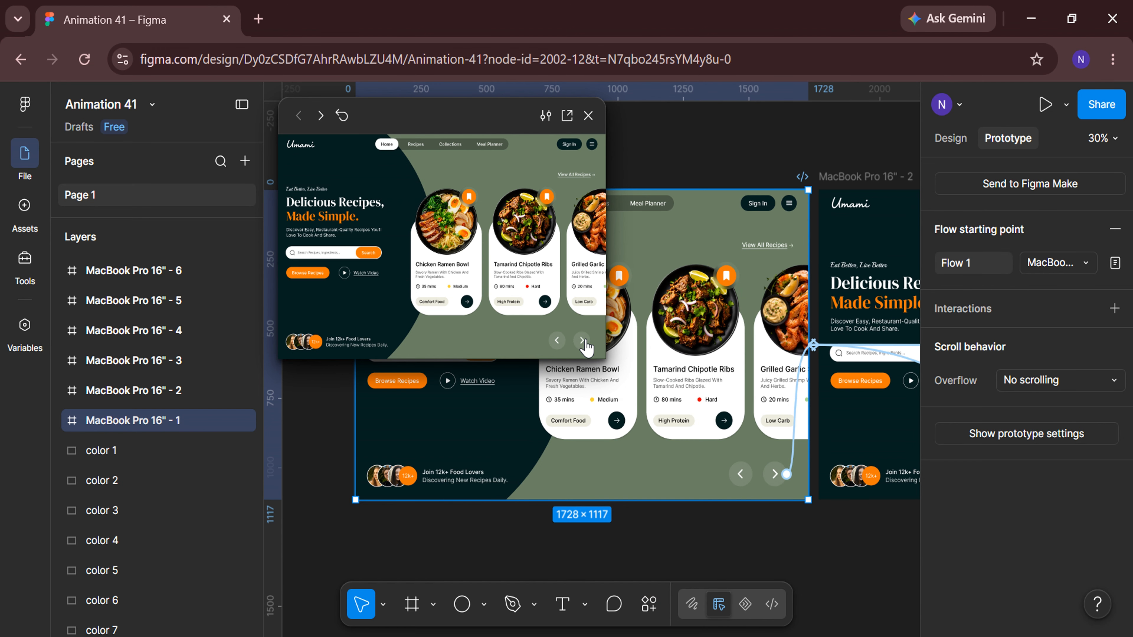
click(583, 342)
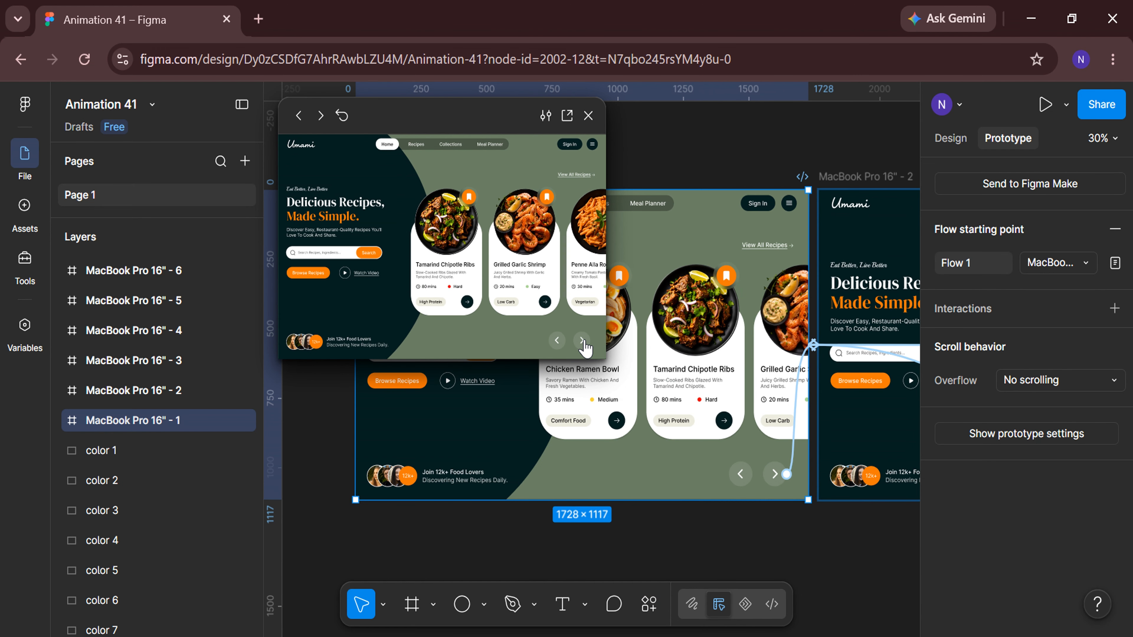
click(582, 342)
click(583, 342)
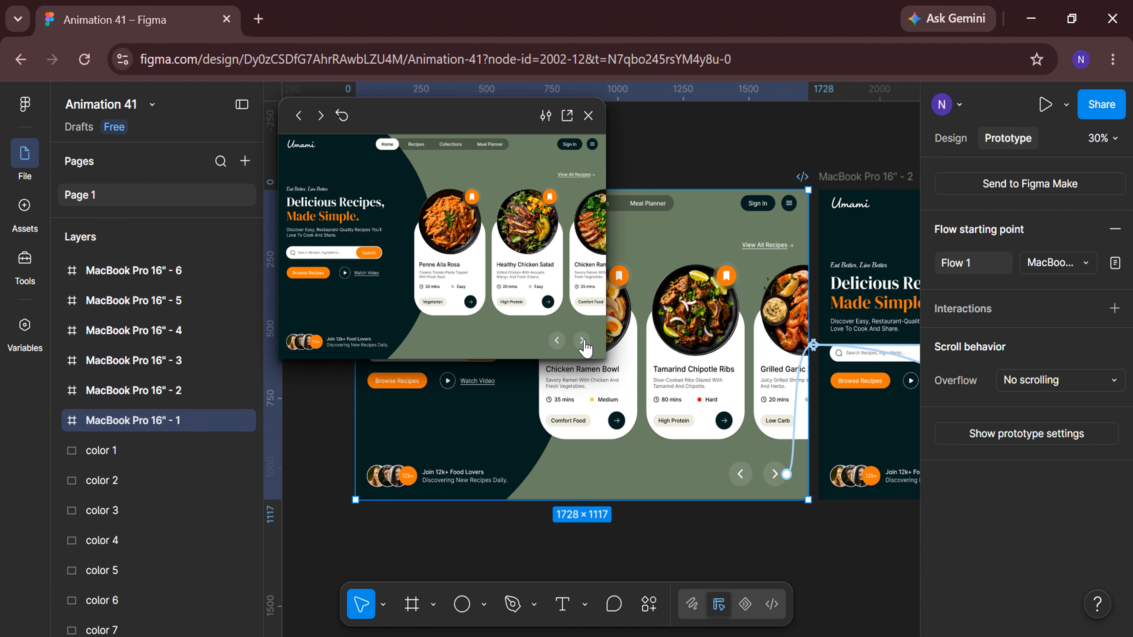
click(582, 342)
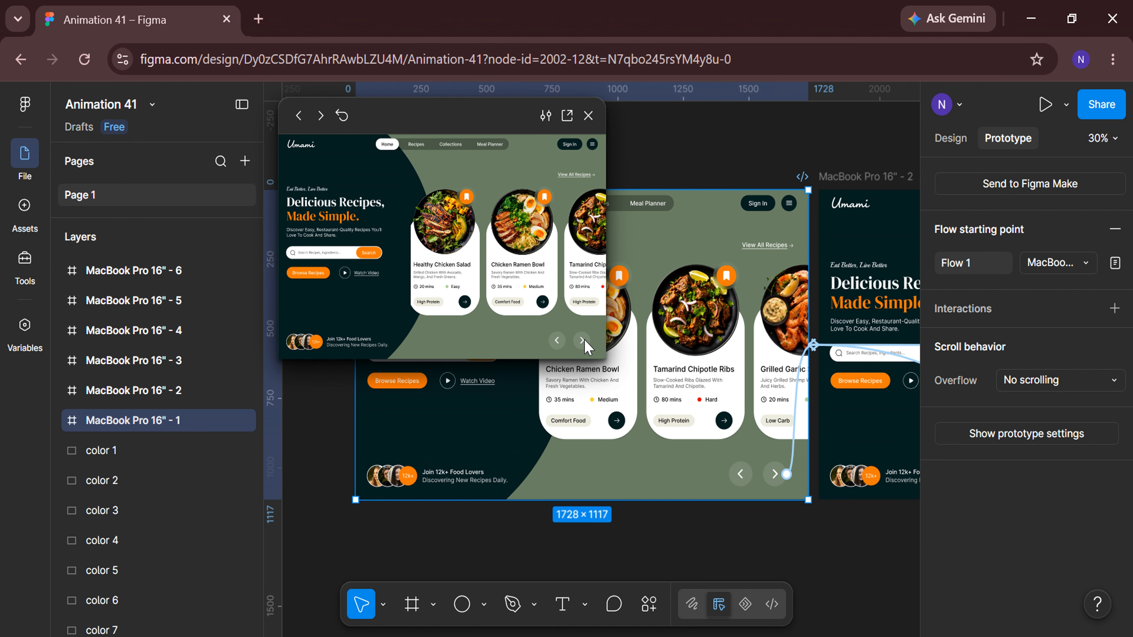